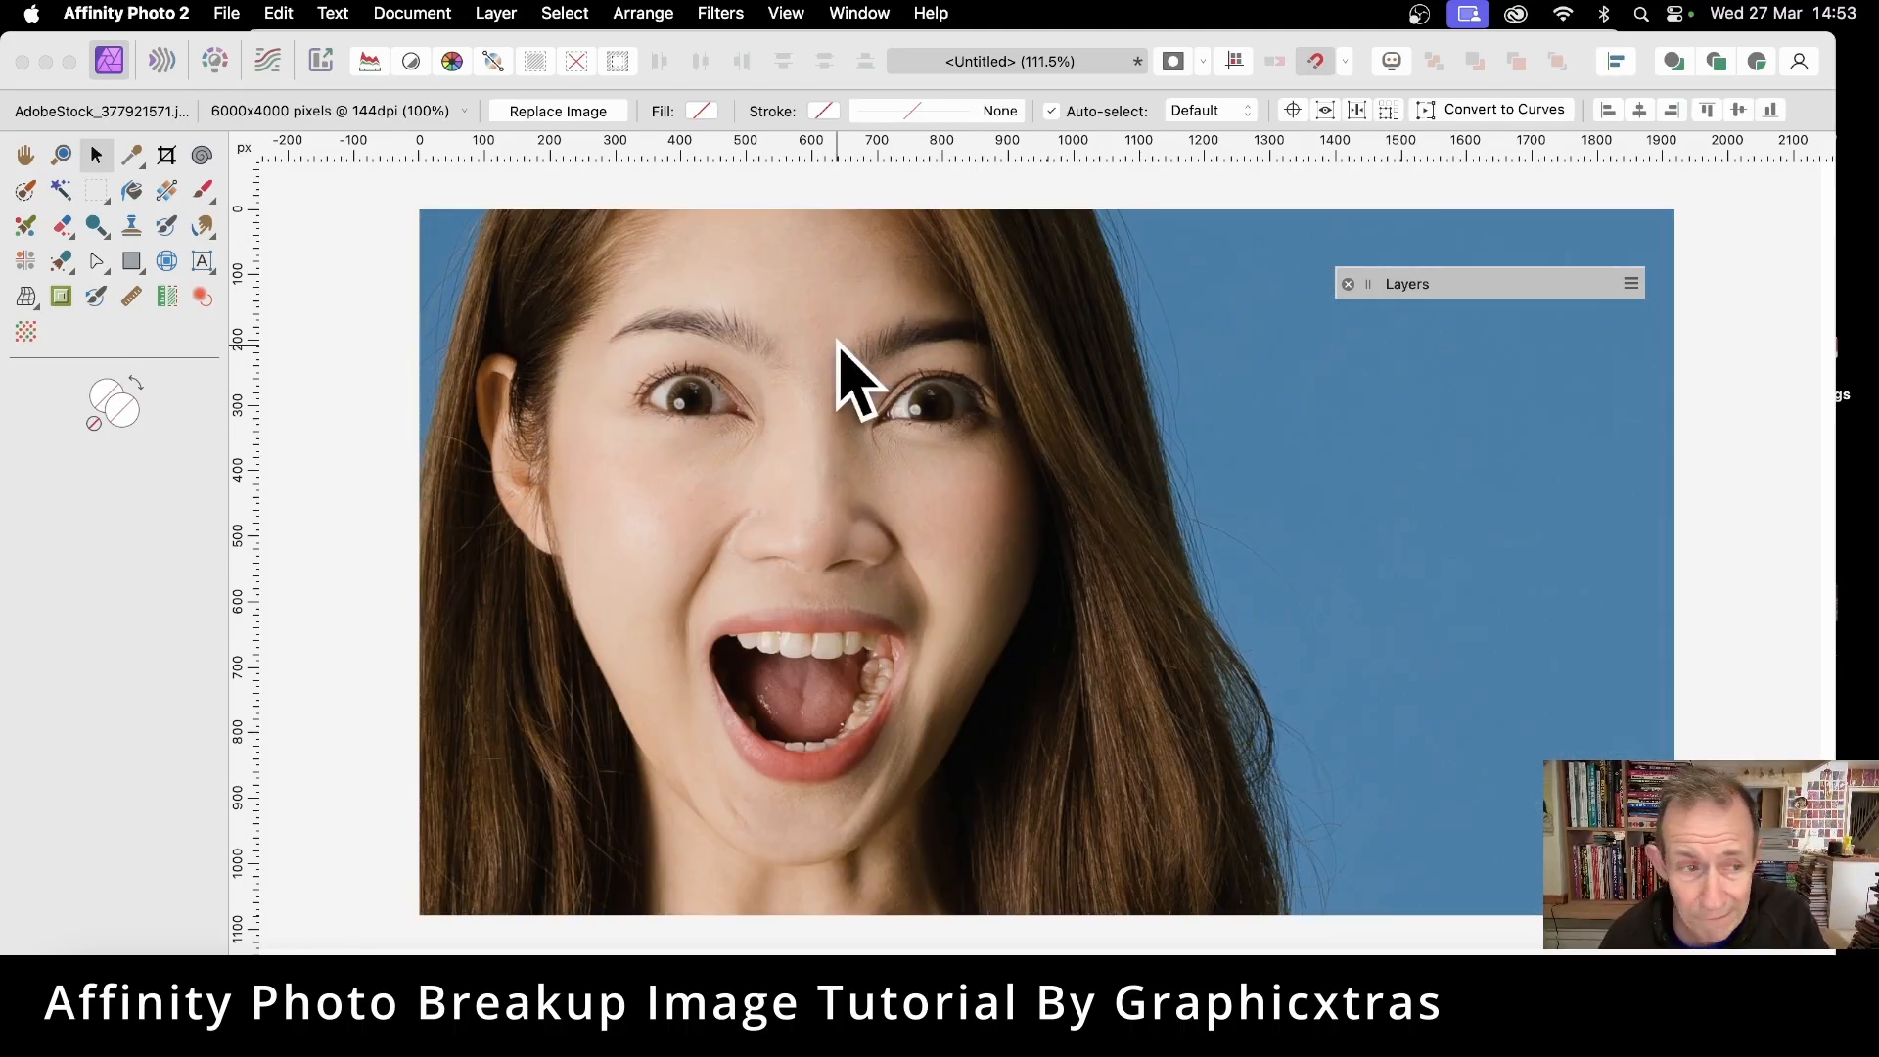
- Draw a small white rectangle on the woman's cheek, just below the eye nearer the blue background, and rotate it
{"action": "left_click", "coordinate": [136, 264]}
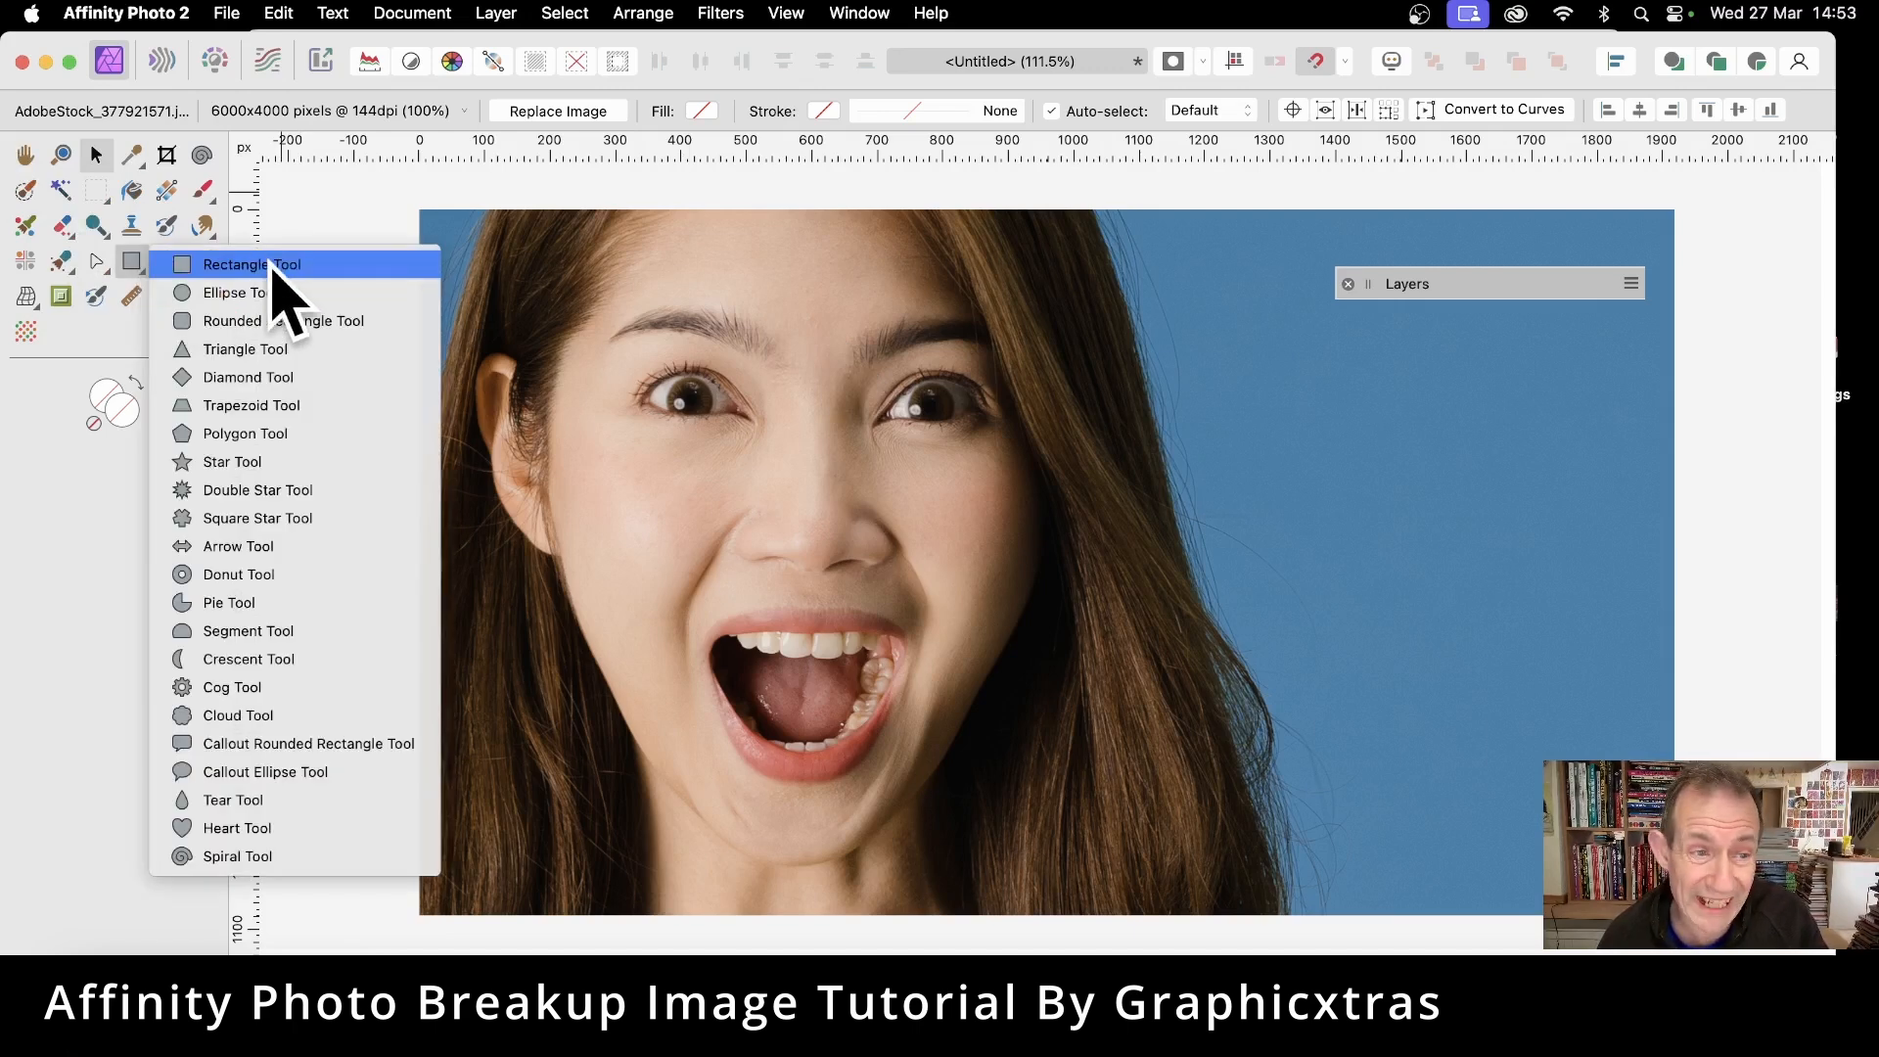
{"action": "left_click", "coordinate": [272, 266]}
{"action": "left_click_drag", "start_coordinate": [985, 449], "coordinate": [1005, 479]}
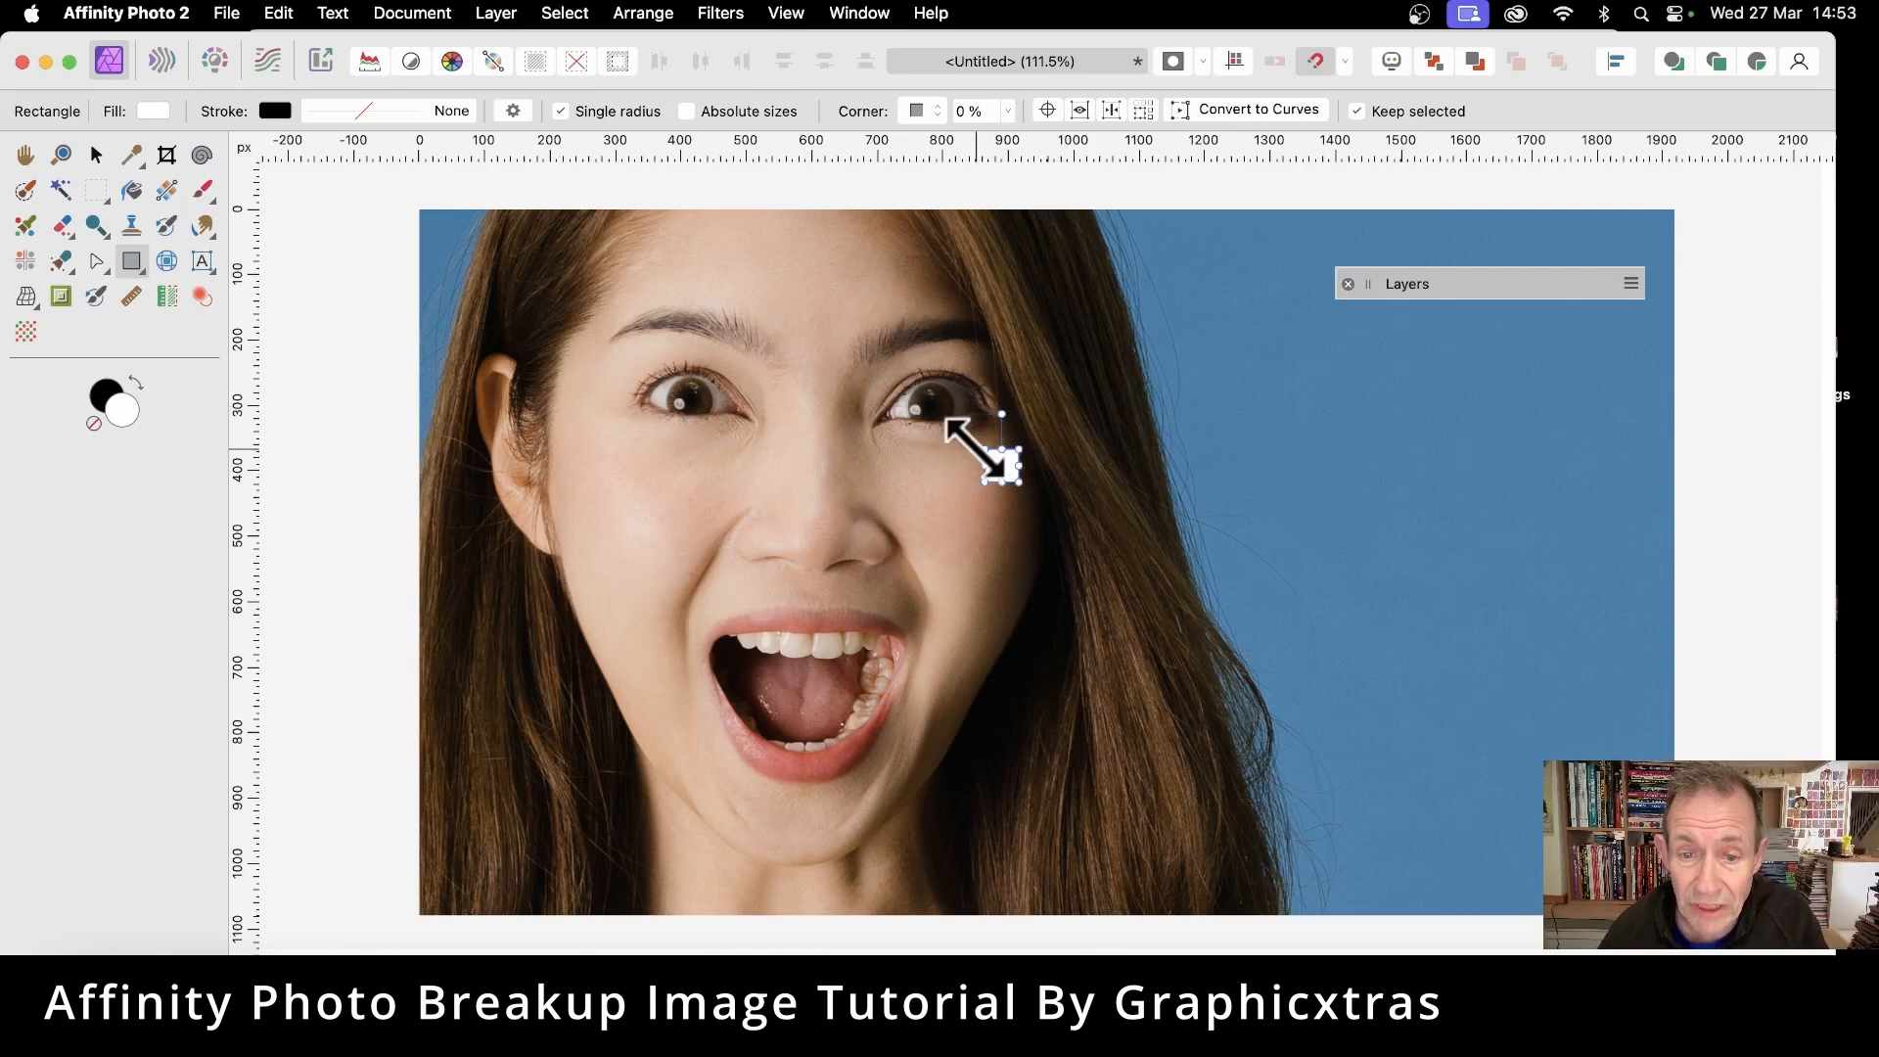
{"action": "left_click_drag", "start_coordinate": [979, 445], "coordinate": [993, 421]}
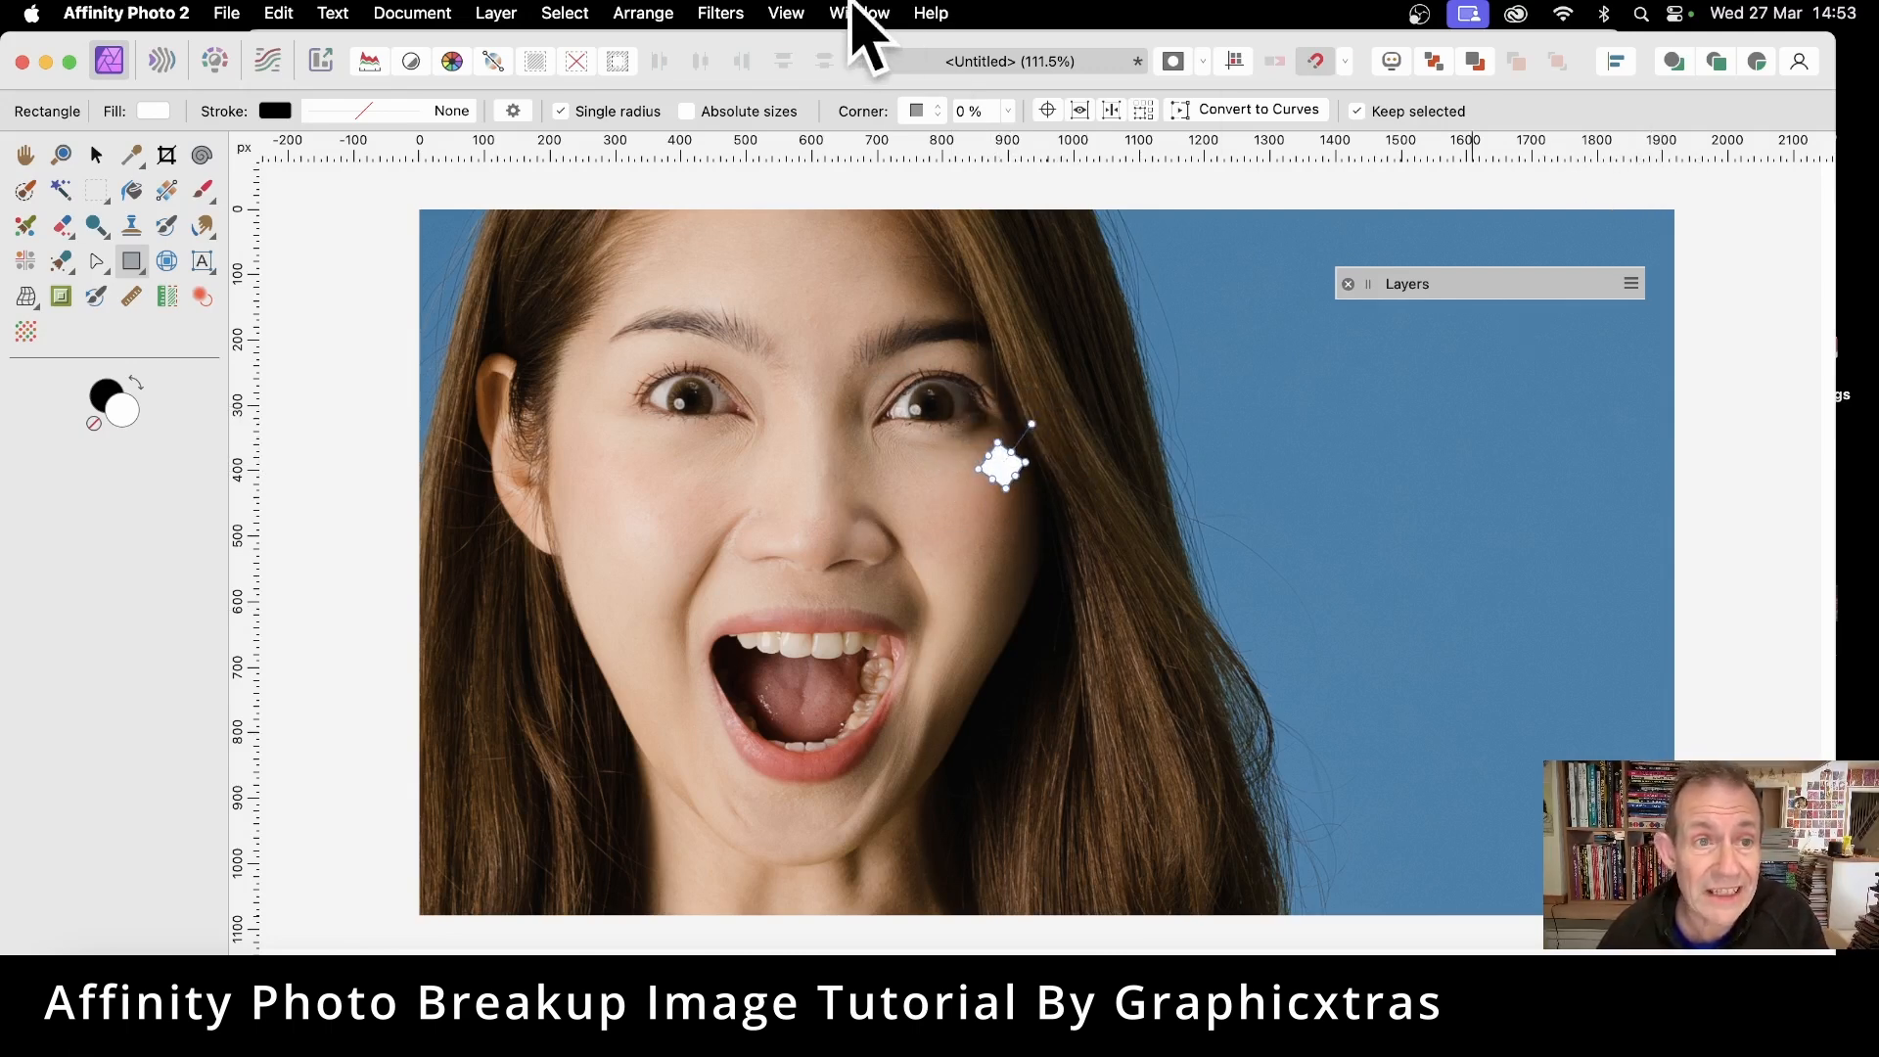
- Rasterise the small rotated rectangle into a pixel layer
{"action": "left_click", "coordinate": [495, 14]}
{"action": "mouse_move", "coordinate": [577, 955]}
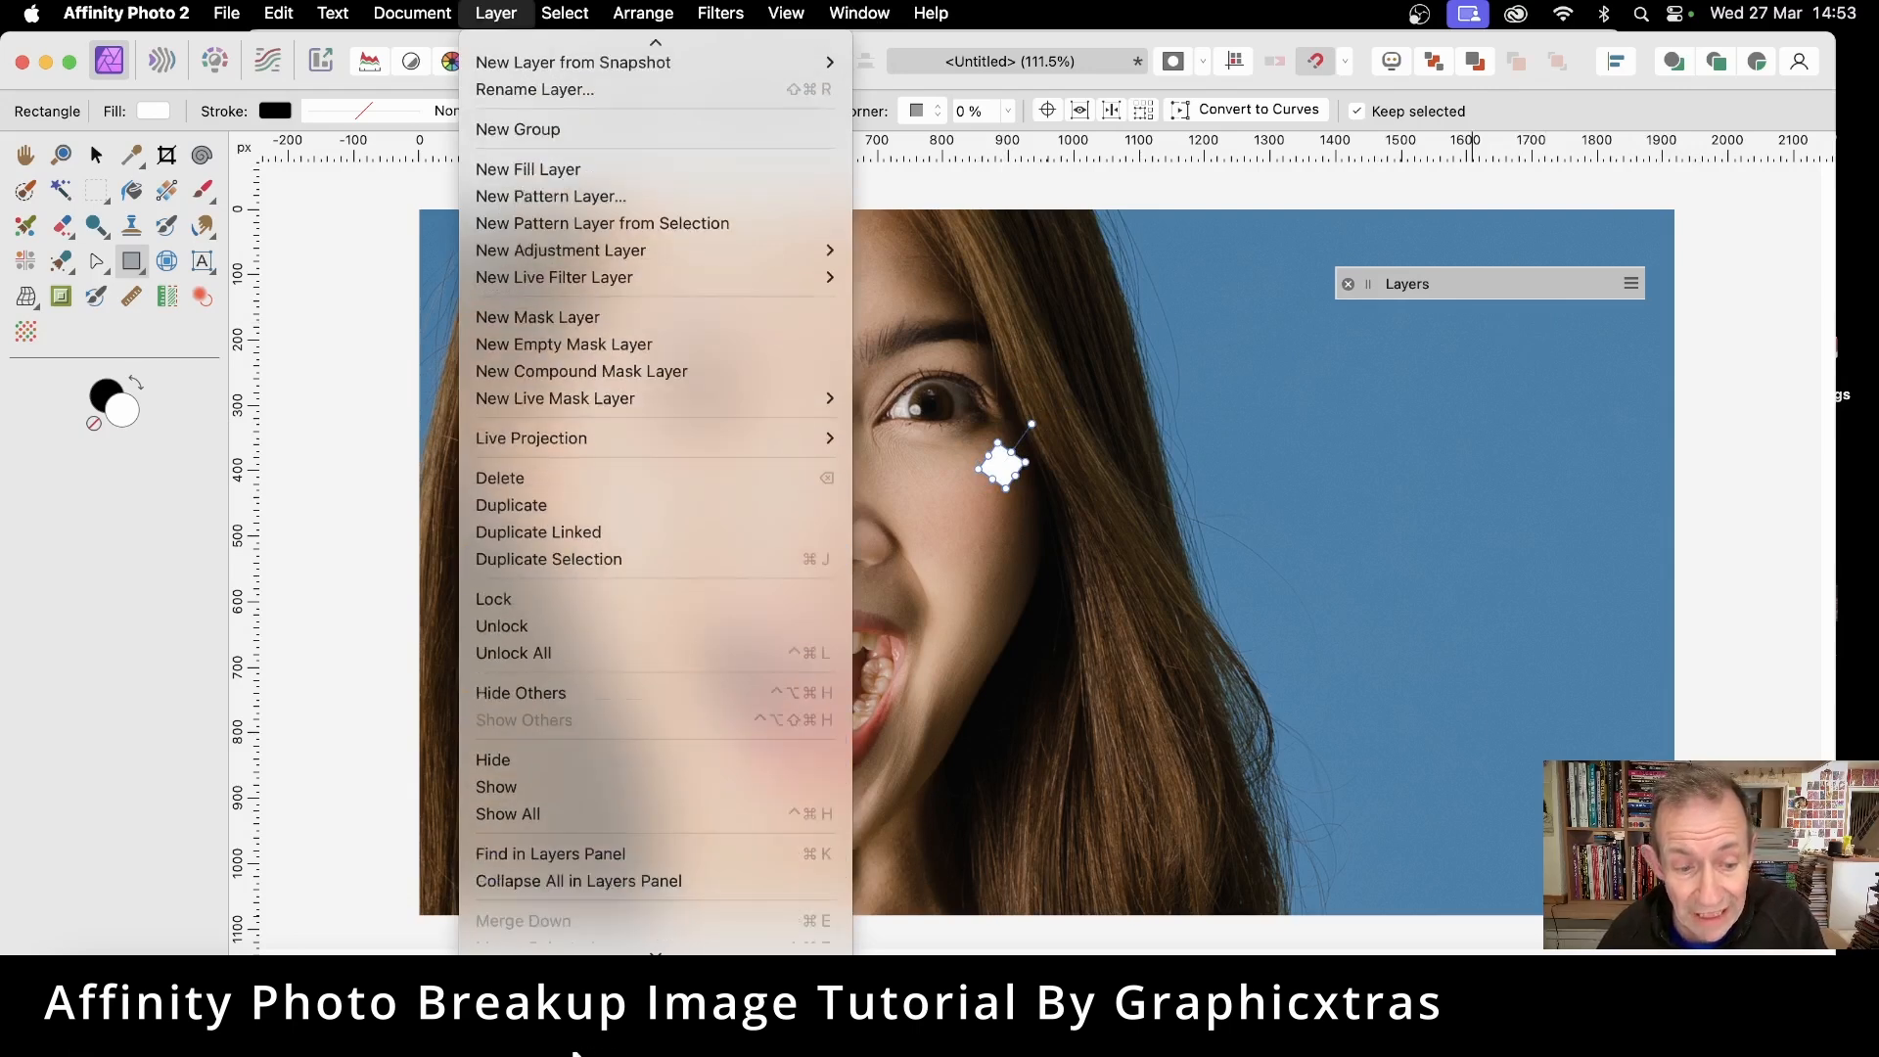
{"action": "left_click", "coordinate": [558, 877]}
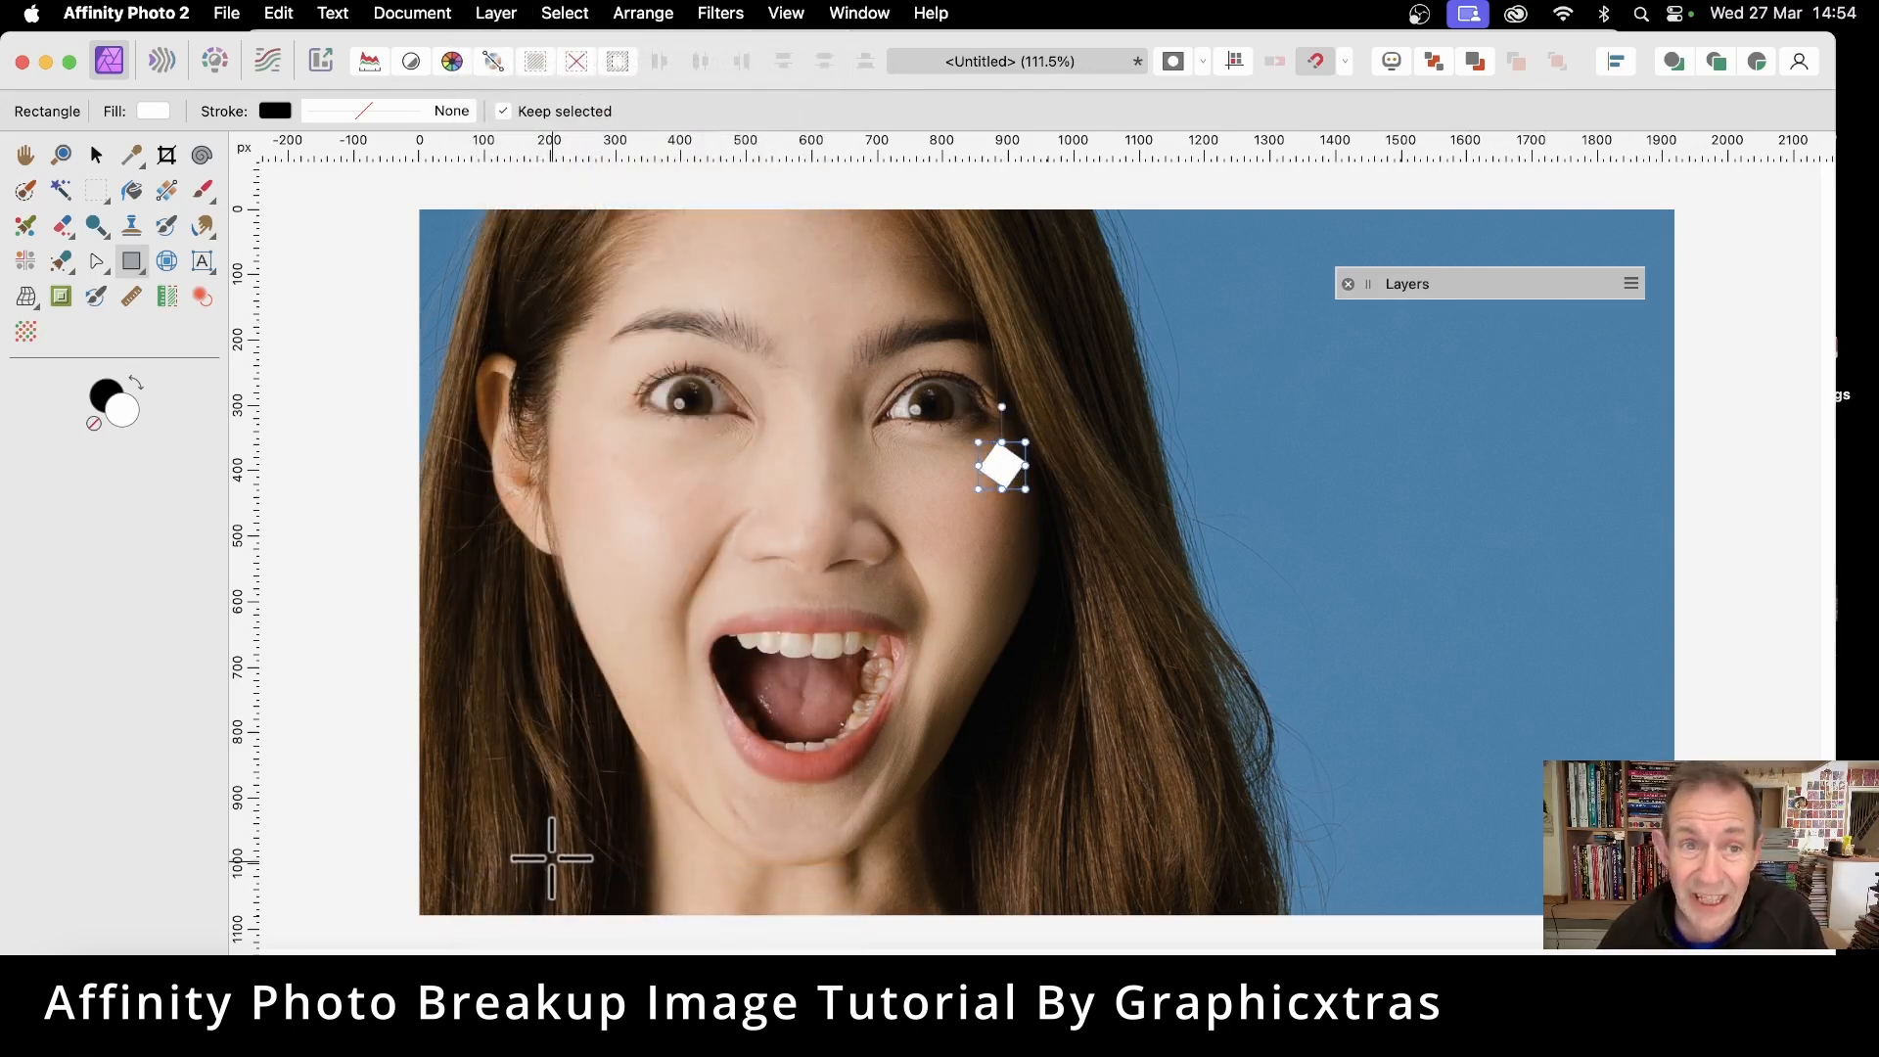
- Create a new pattern layer from the rasterised square and rotate the pattern's tile
{"action": "left_click", "coordinate": [508, 12]}
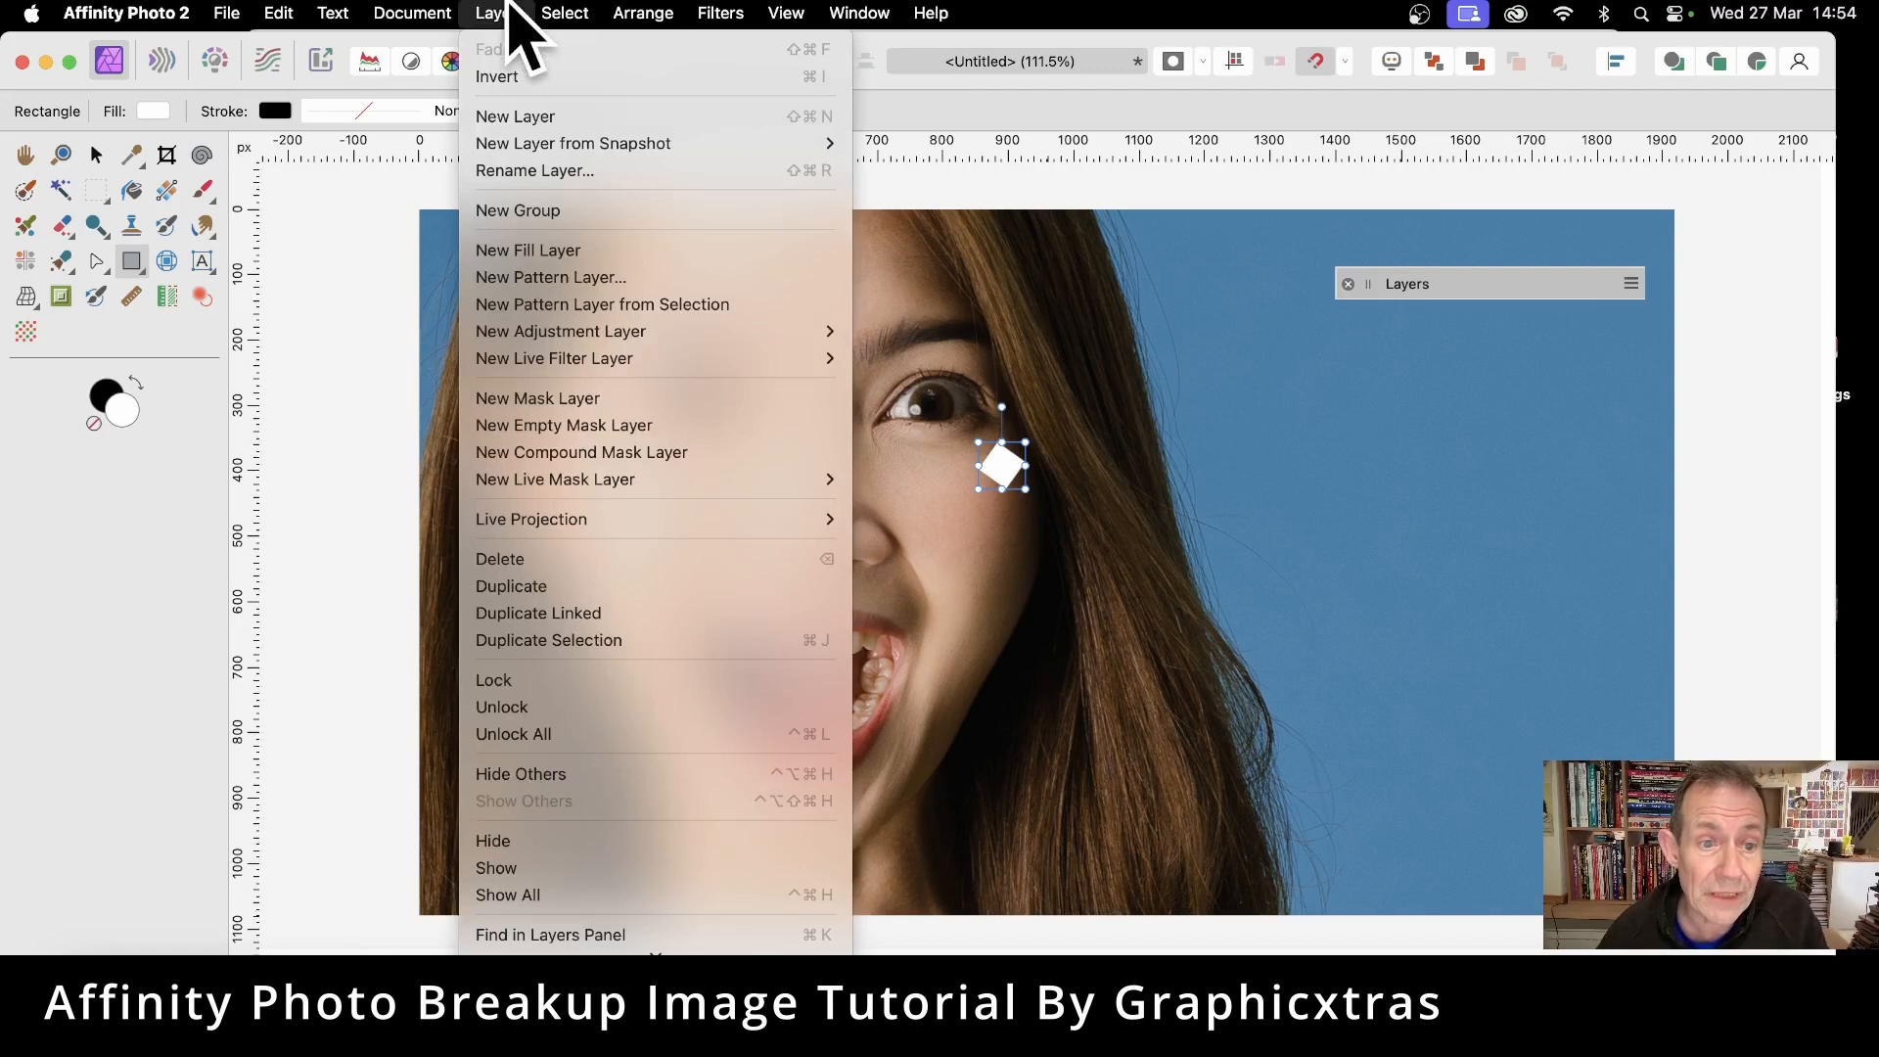
{"action": "left_click", "coordinate": [544, 311]}
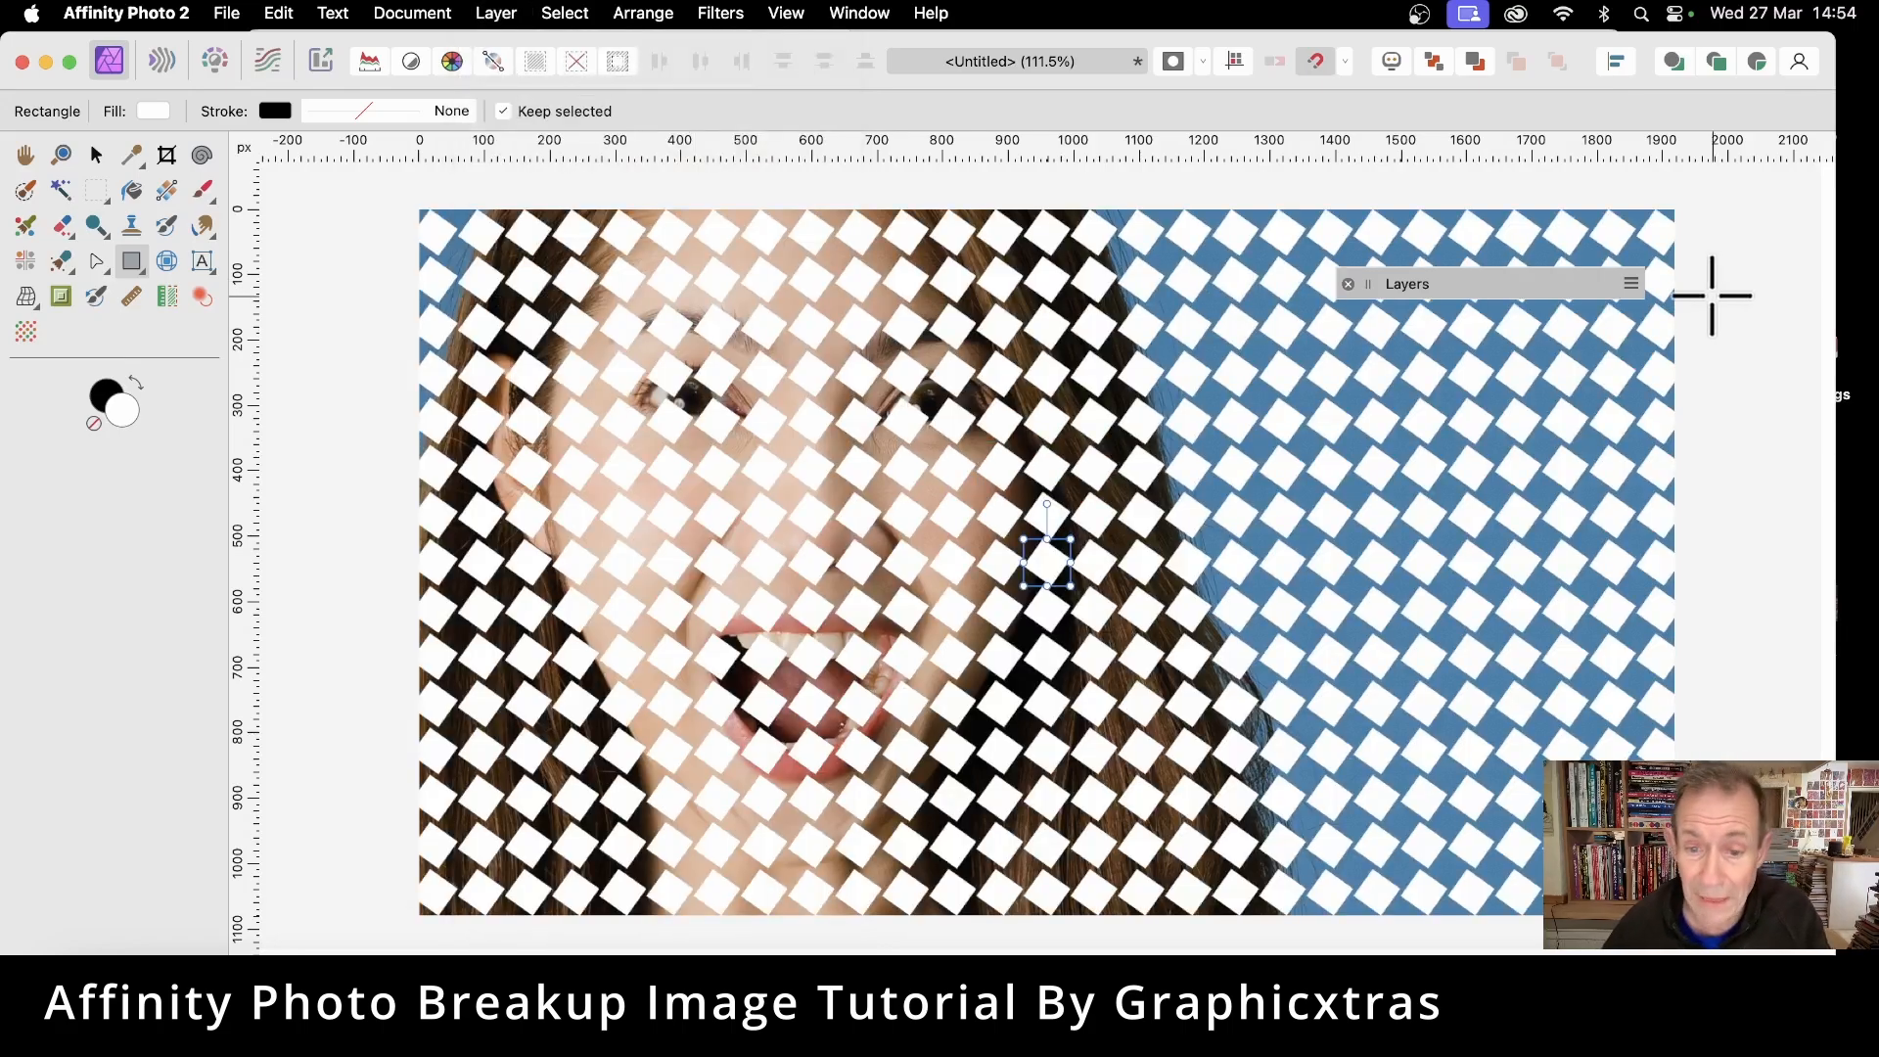
{"action": "left_click_drag", "start_coordinate": [1045, 503], "coordinate": [1089, 529]}
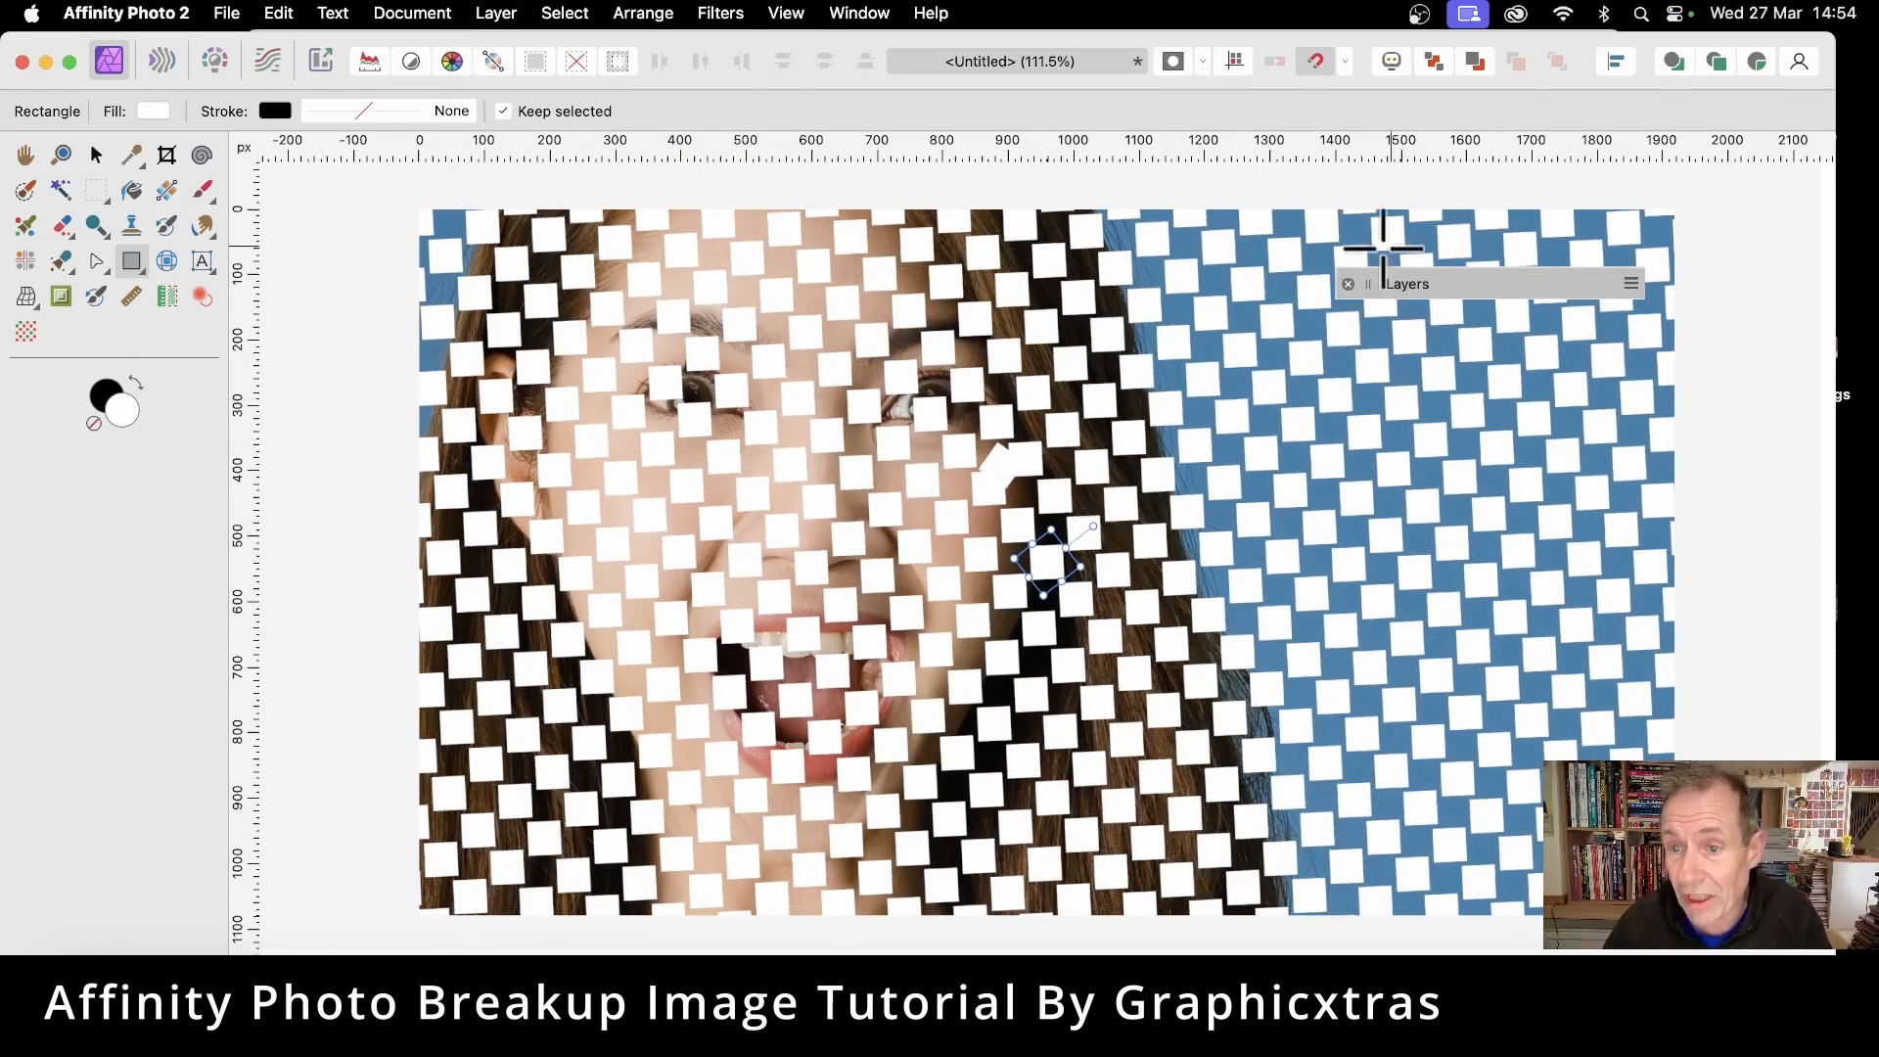
- Delete the Pixel layer that holds the original square
{"action": "left_click", "coordinate": [1404, 284]}
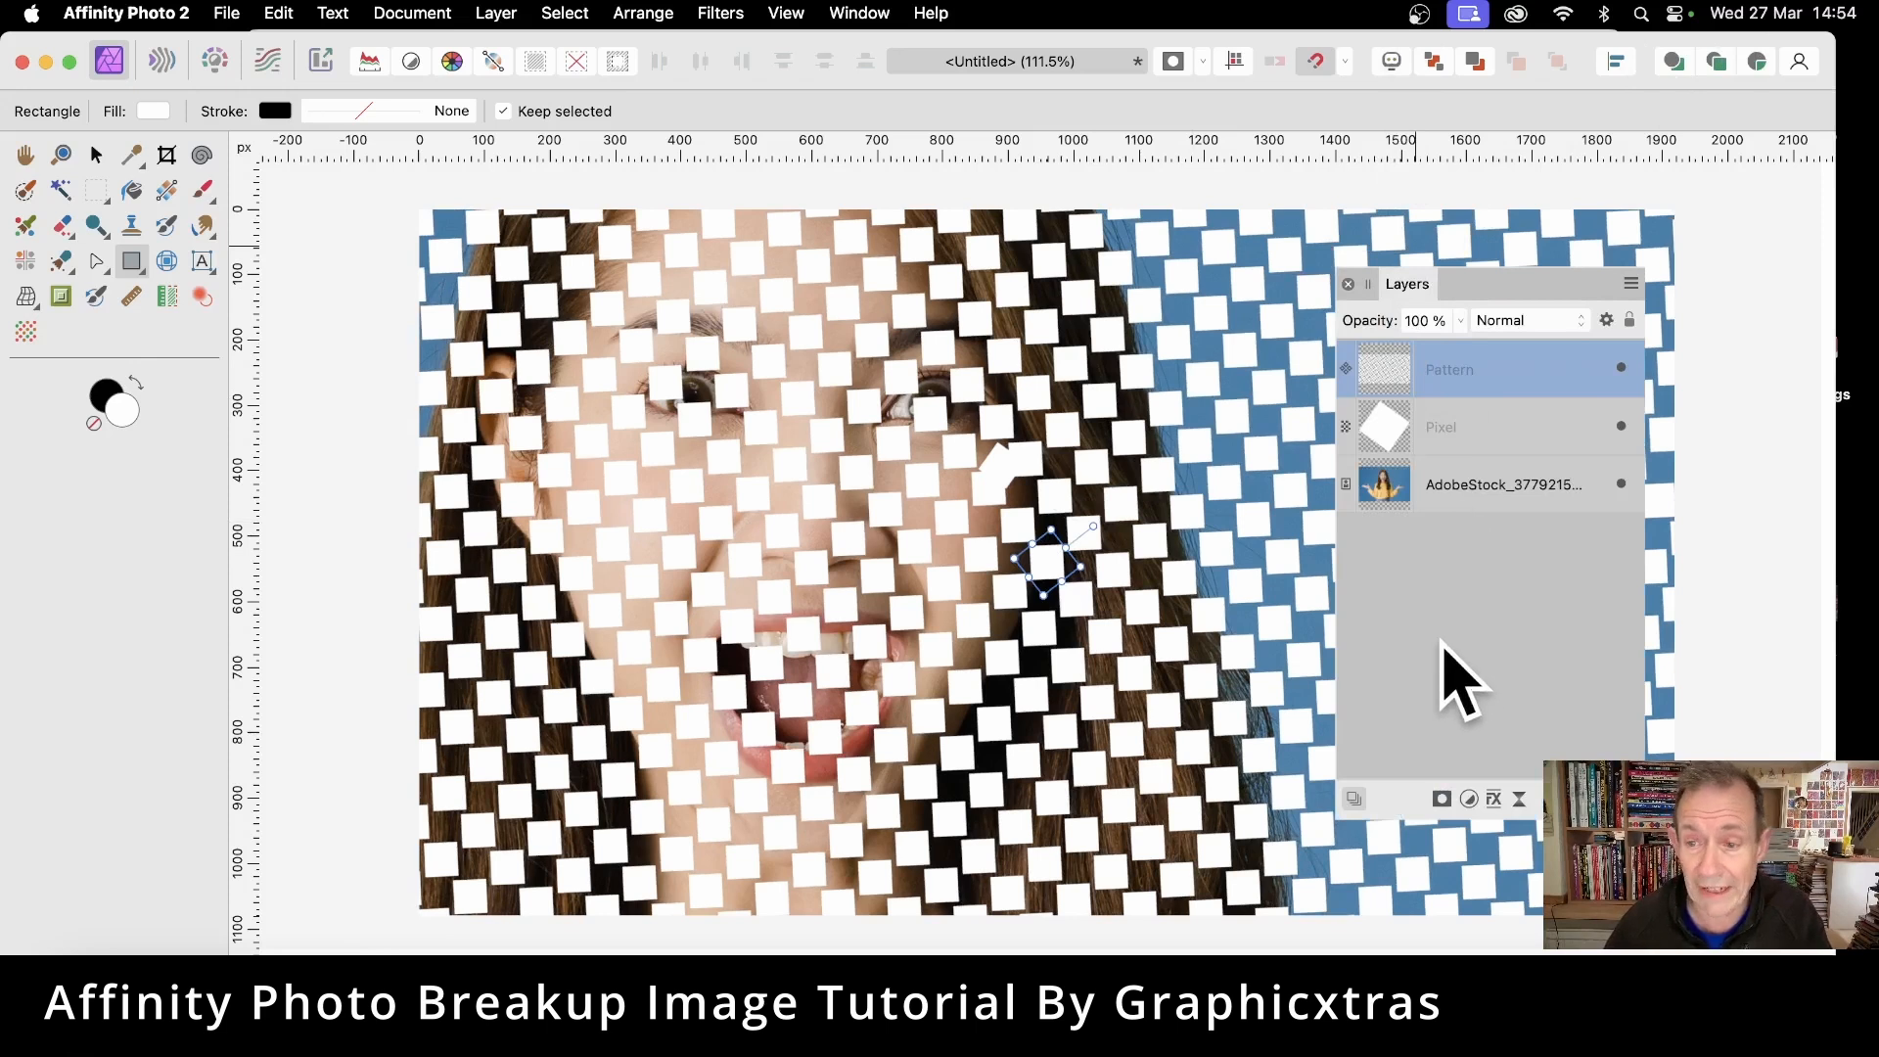
{"action": "left_click", "coordinate": [1439, 426]}
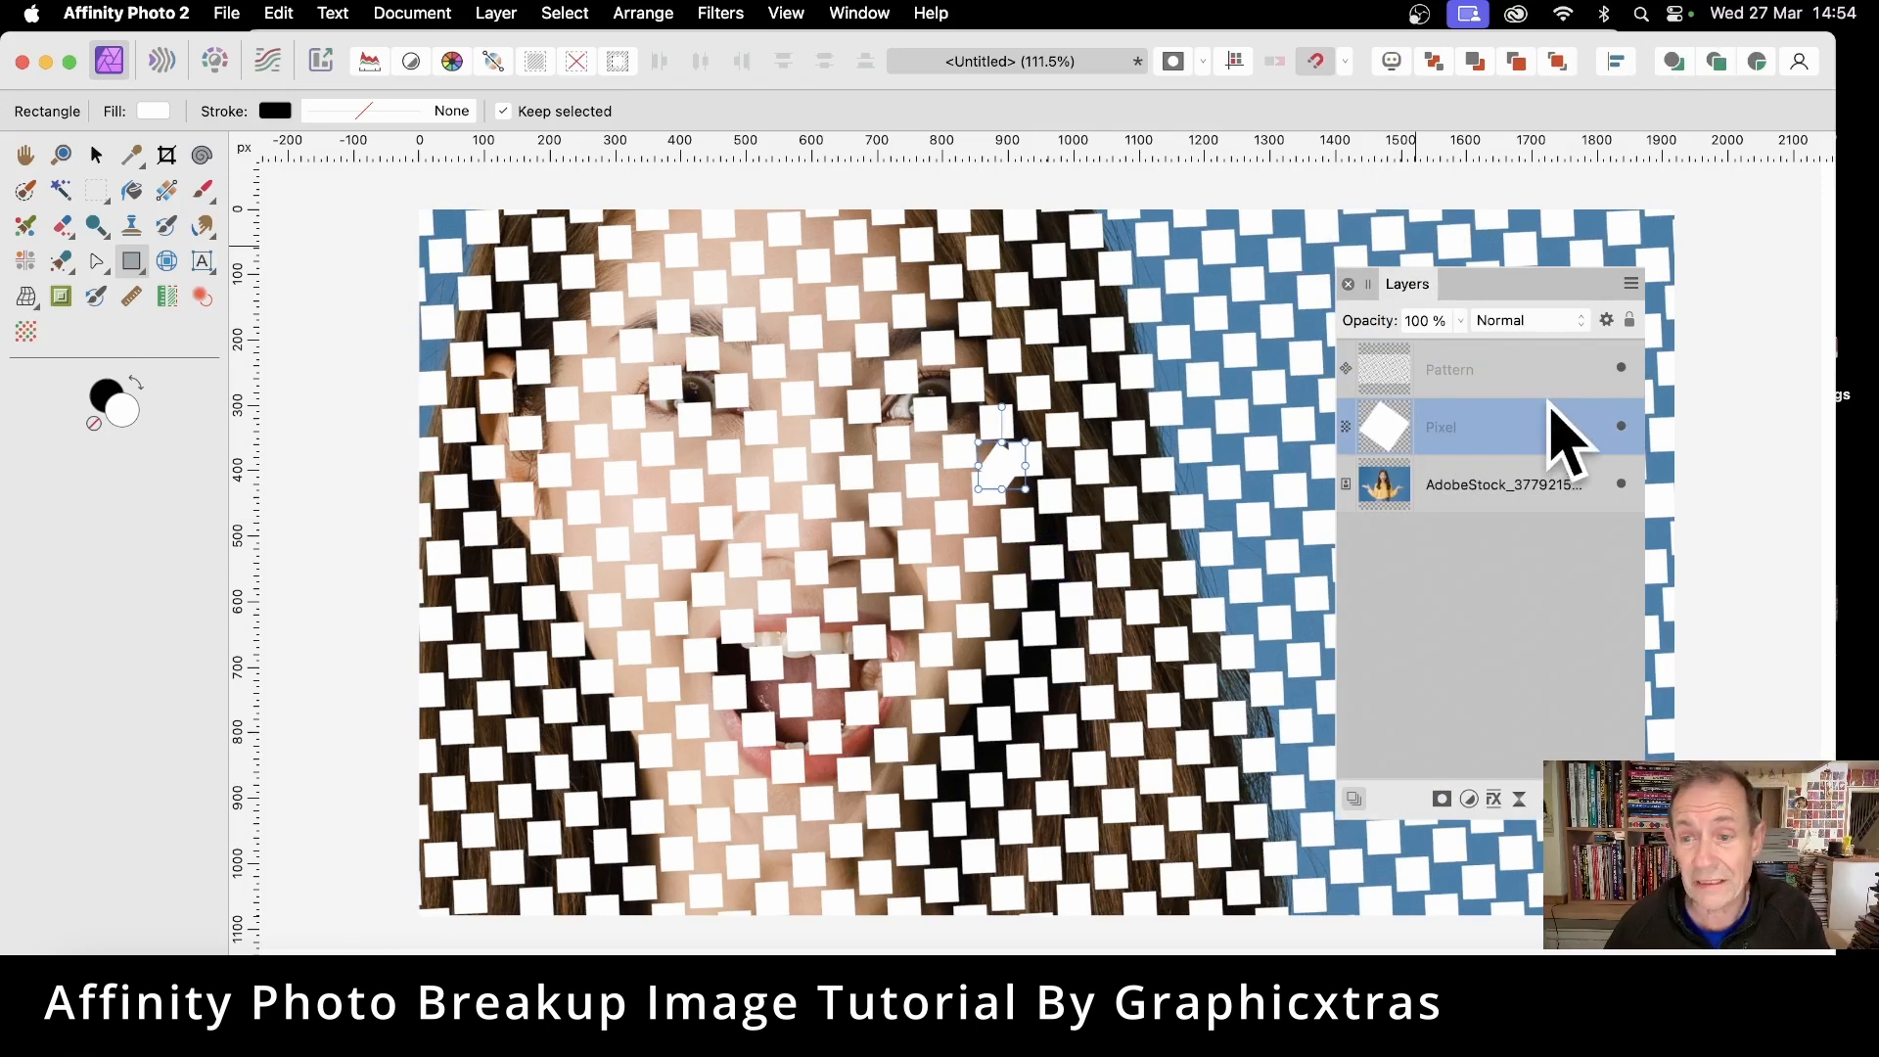
{"action": "left_click_drag", "start_coordinate": [1501, 281], "coordinate": [1459, 219]}
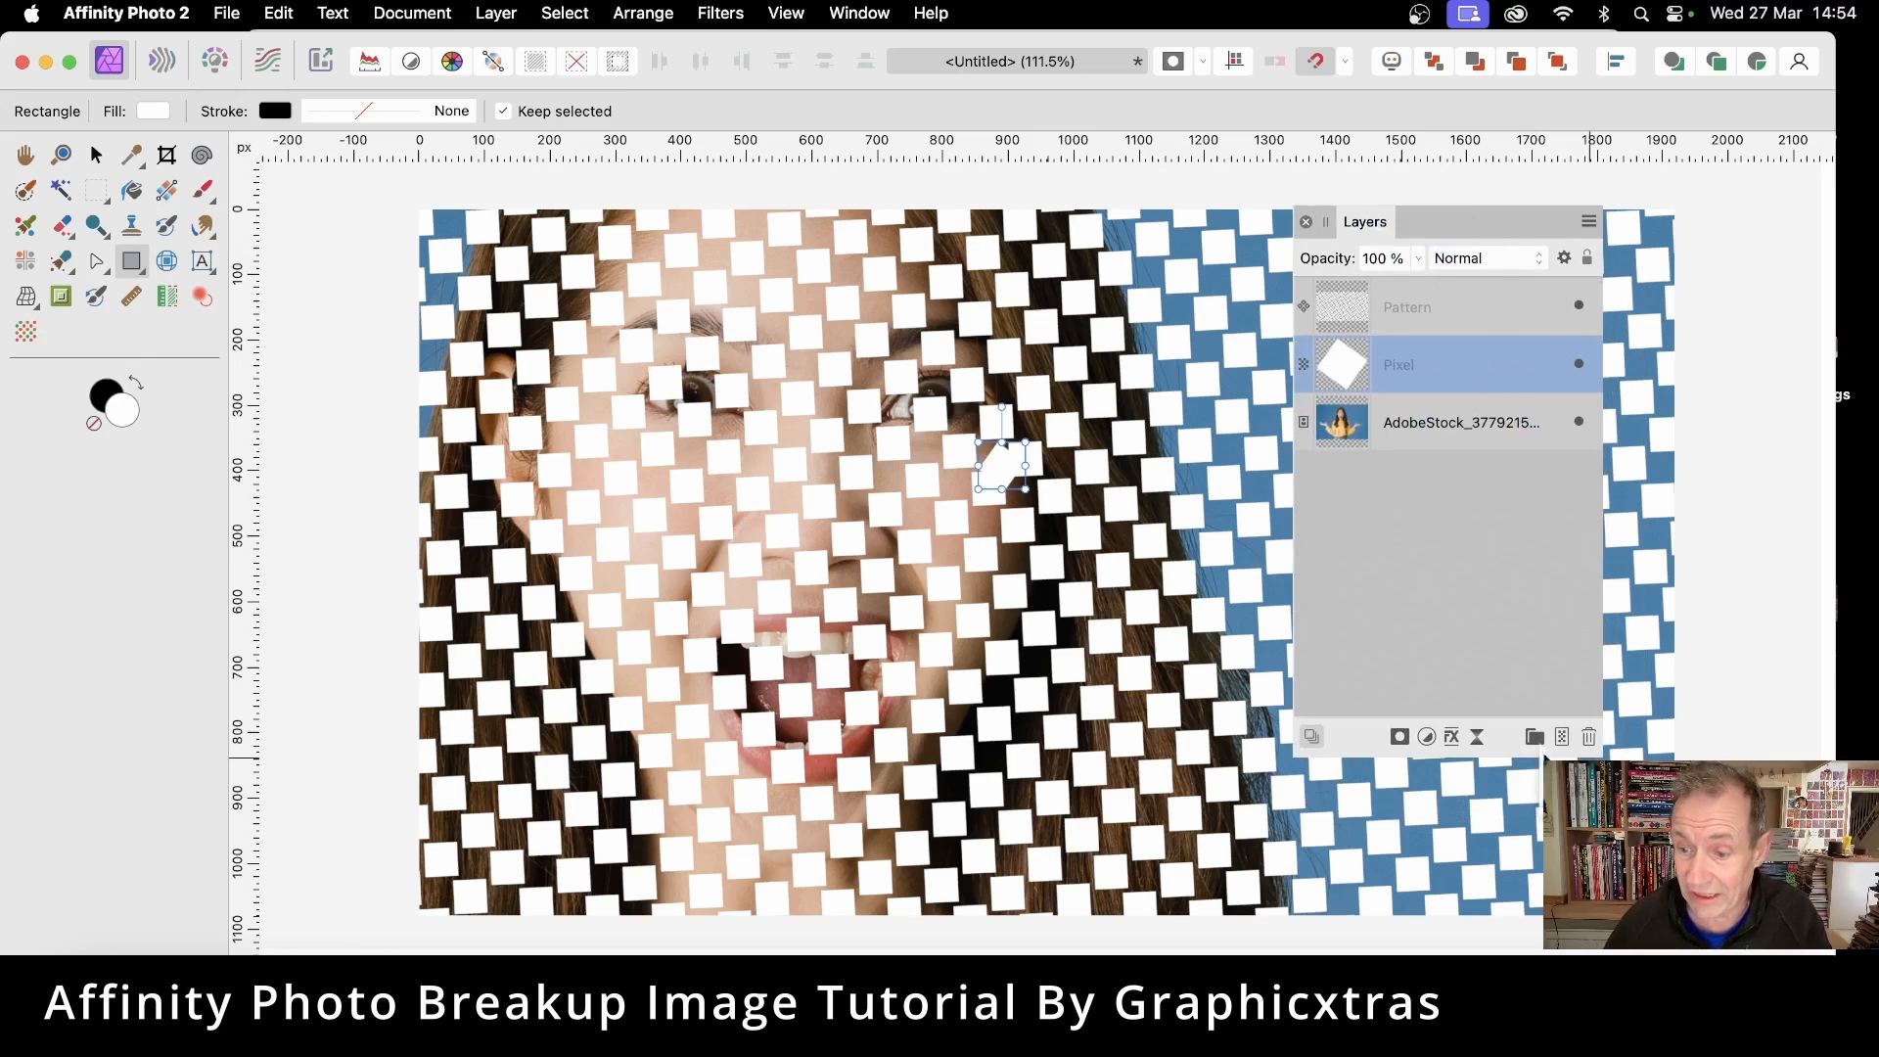
{"action": "left_click", "coordinate": [1591, 738]}
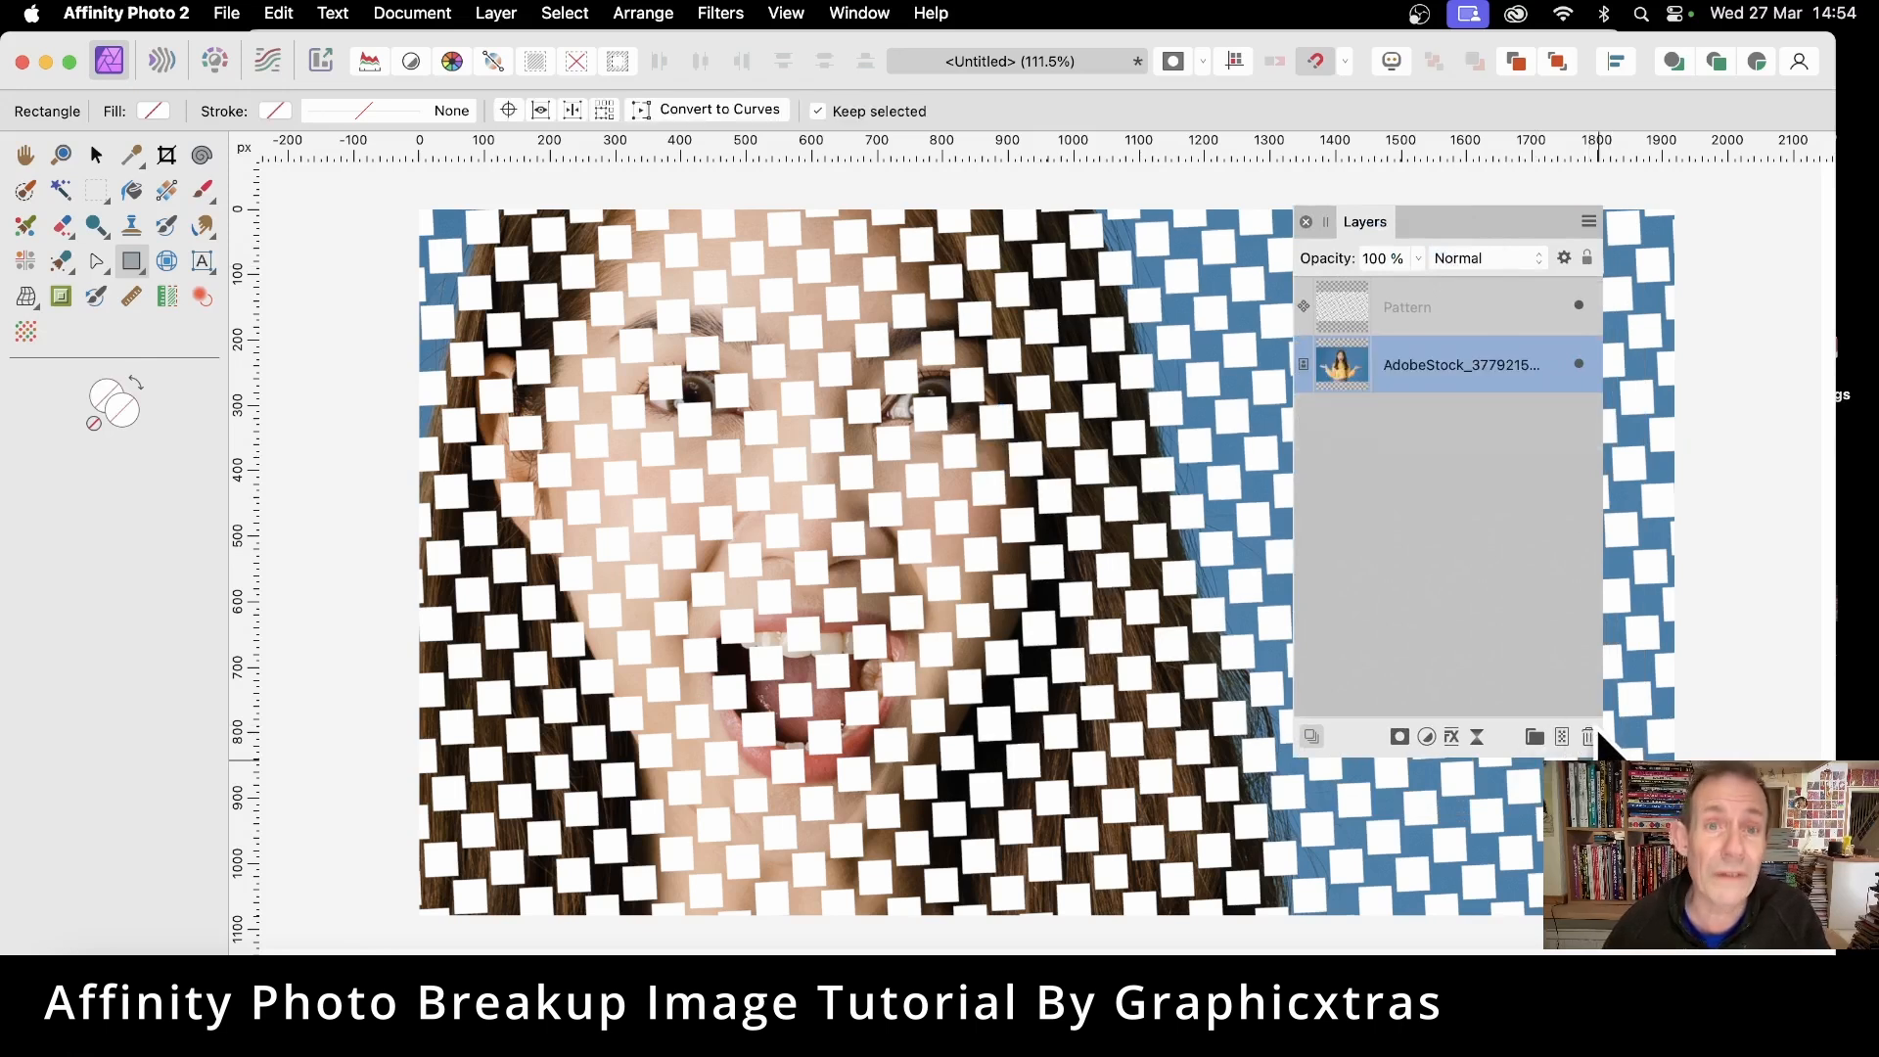
- Mask the photo layer below with the Pattern layer and shrink the pattern's tile to make the squares smaller
{"action": "left_click", "coordinate": [1346, 319]}
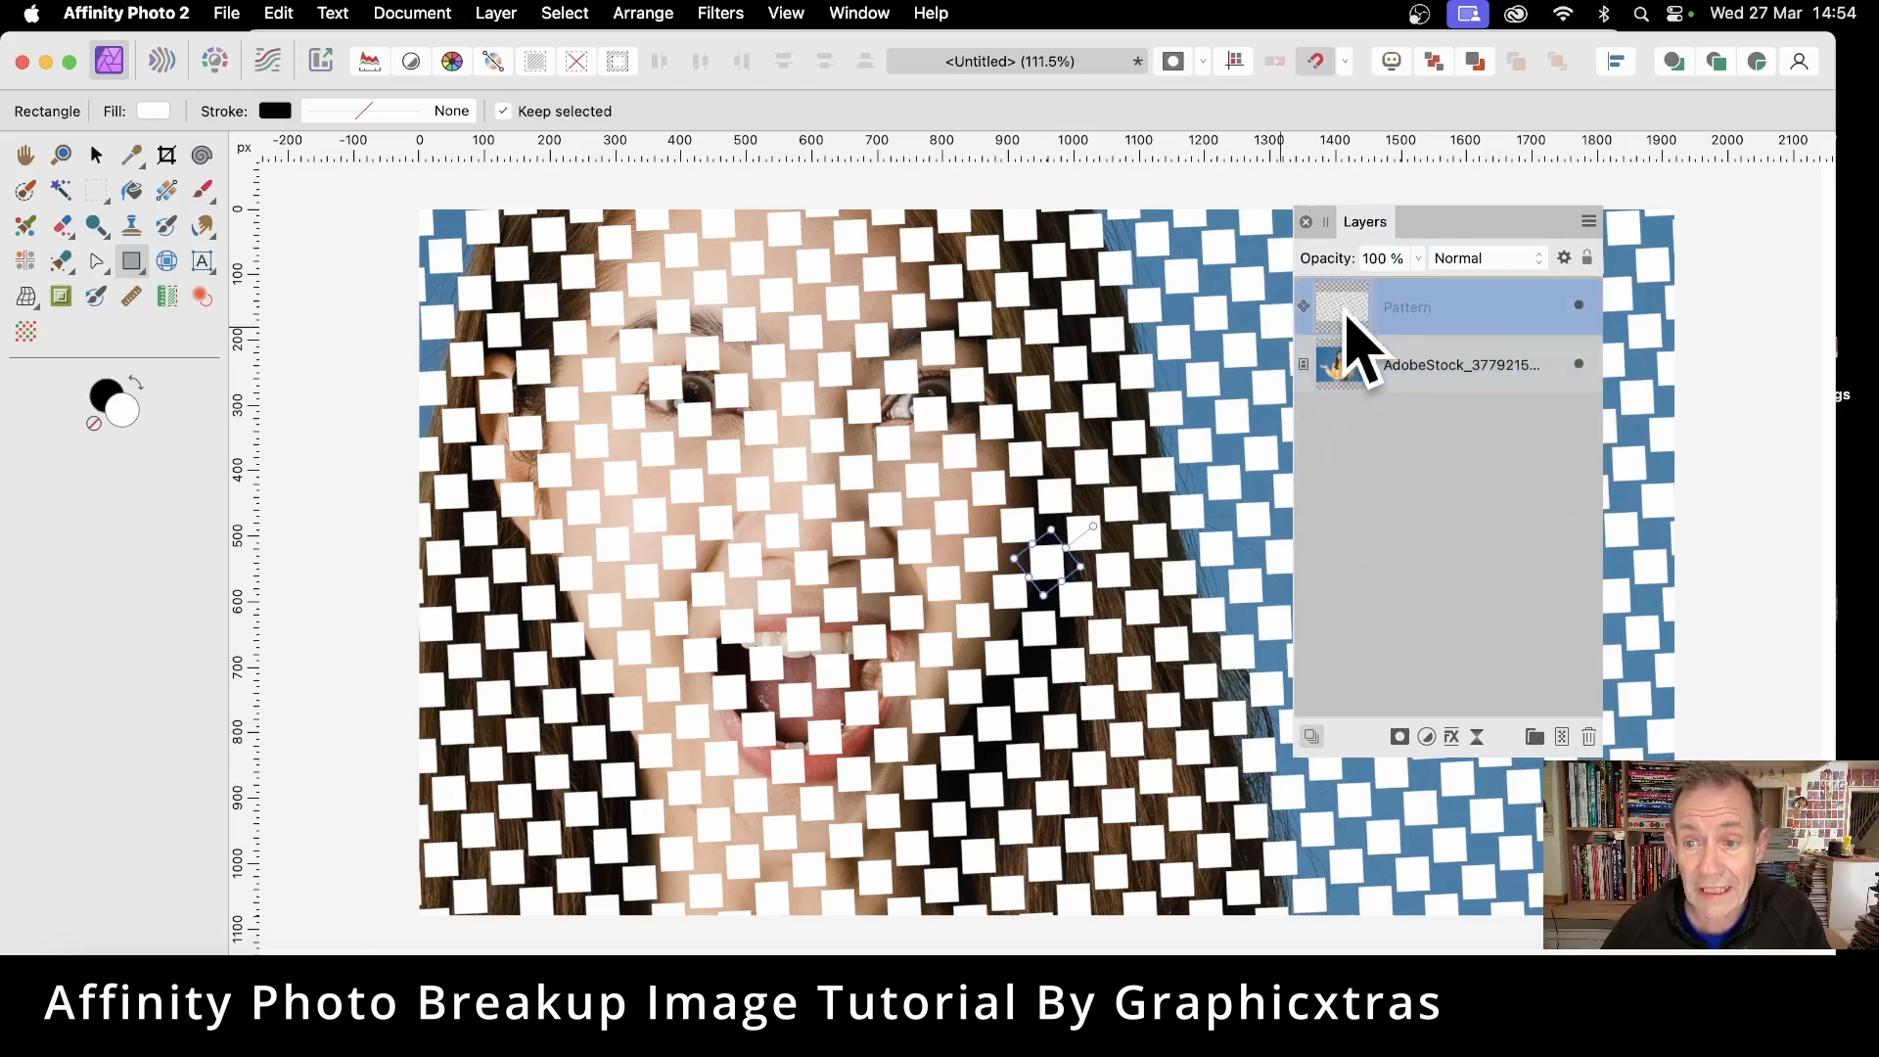
{"action": "right_click", "coordinate": [1347, 323]}
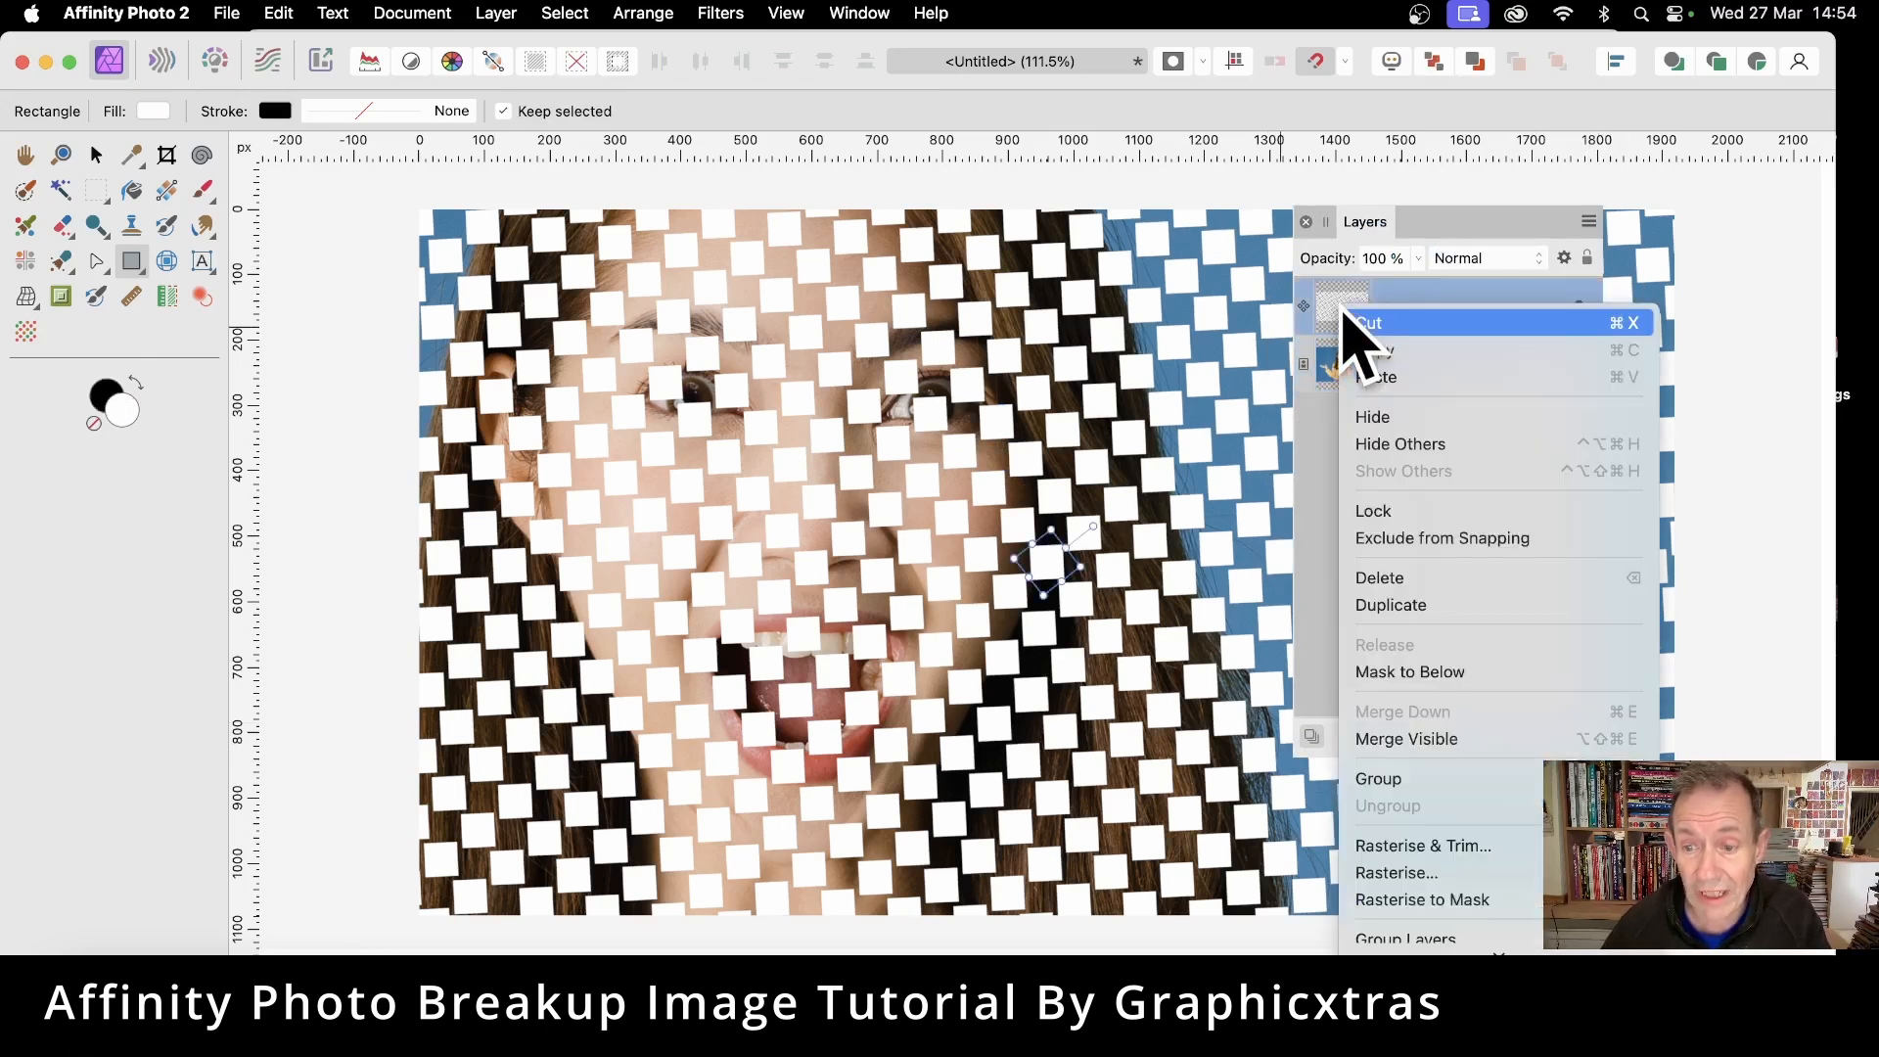
{"action": "left_click", "coordinate": [1399, 672]}
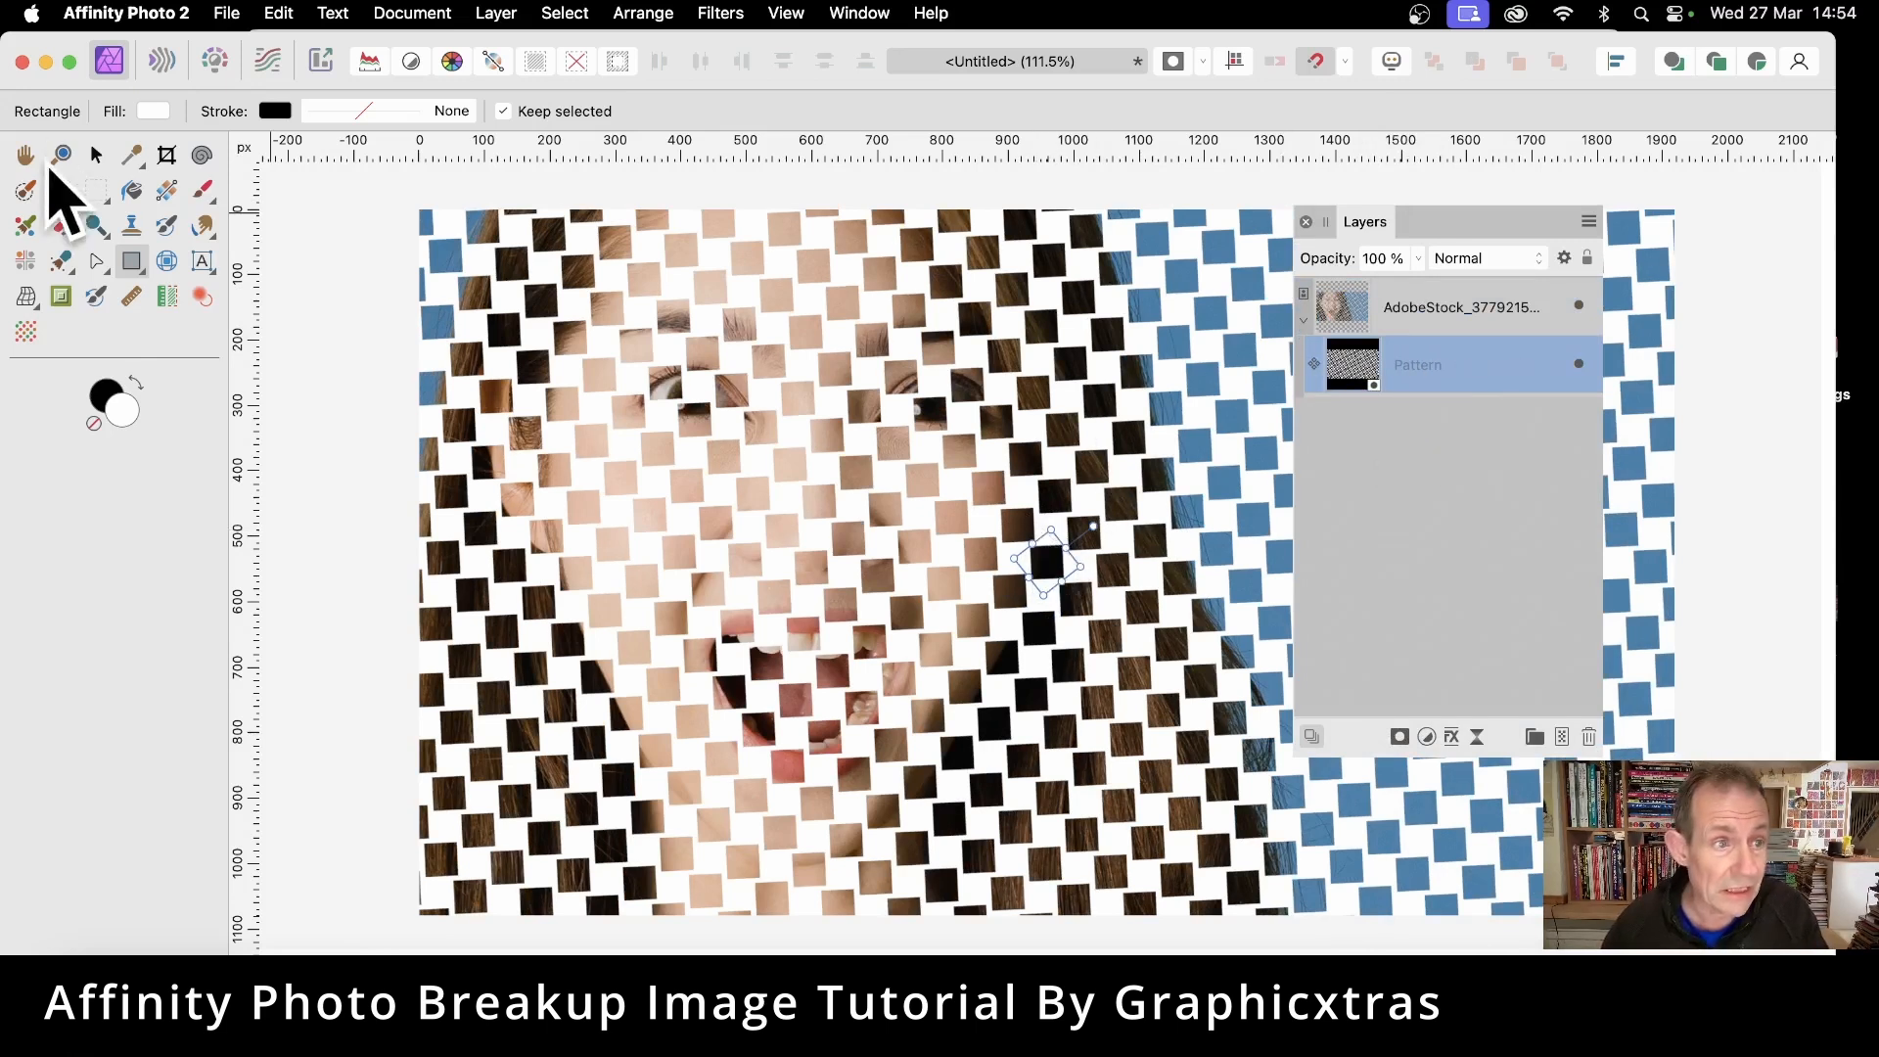
{"action": "left_click", "coordinate": [96, 154]}
{"action": "mouse_move", "coordinate": [1045, 550]}
{"action": "left_mouse_down"}
{"action": "mouse_move", "coordinate": [1035, 576]}
{"action": "mouse_move", "coordinate": [1048, 533]}
{"action": "mouse_move", "coordinate": [1049, 567]}
{"action": "left_mouse_up"}
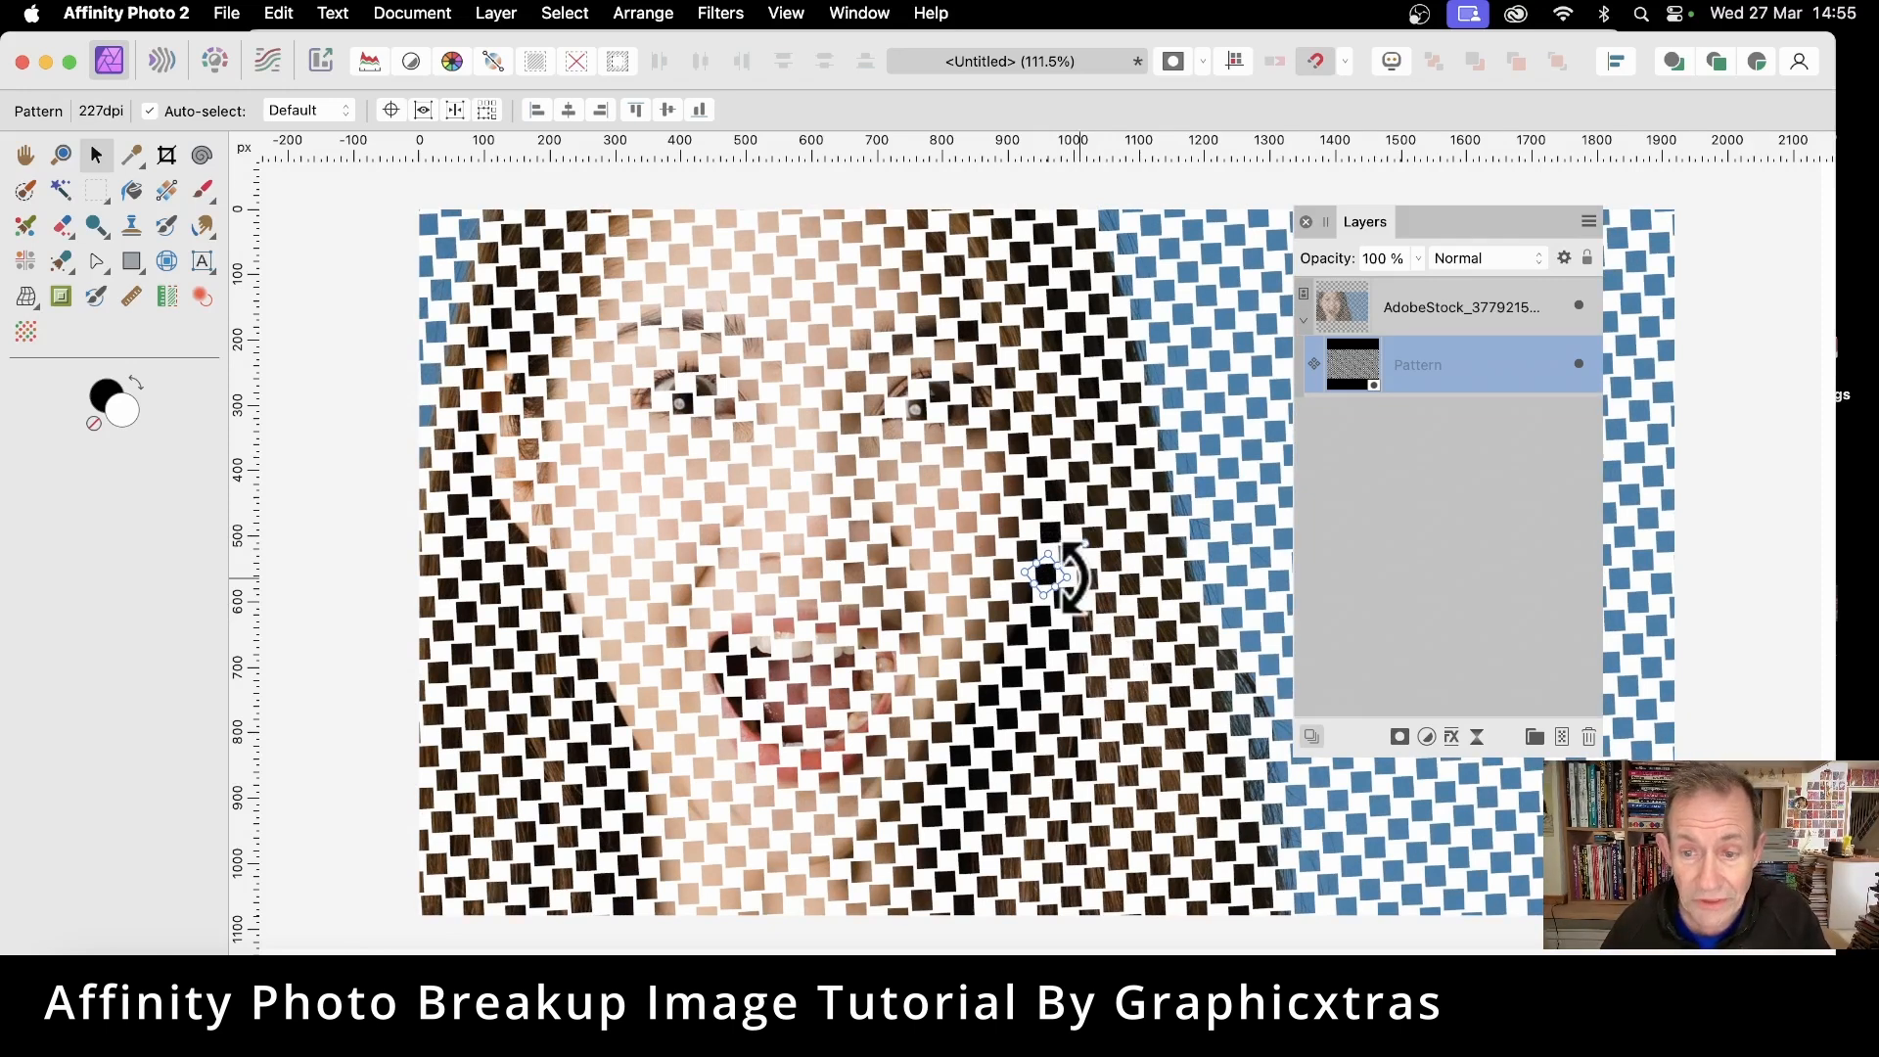
- Apply a 3D layer effect with a 5 px radius to the masked photo layer
{"action": "left_click", "coordinate": [1409, 311]}
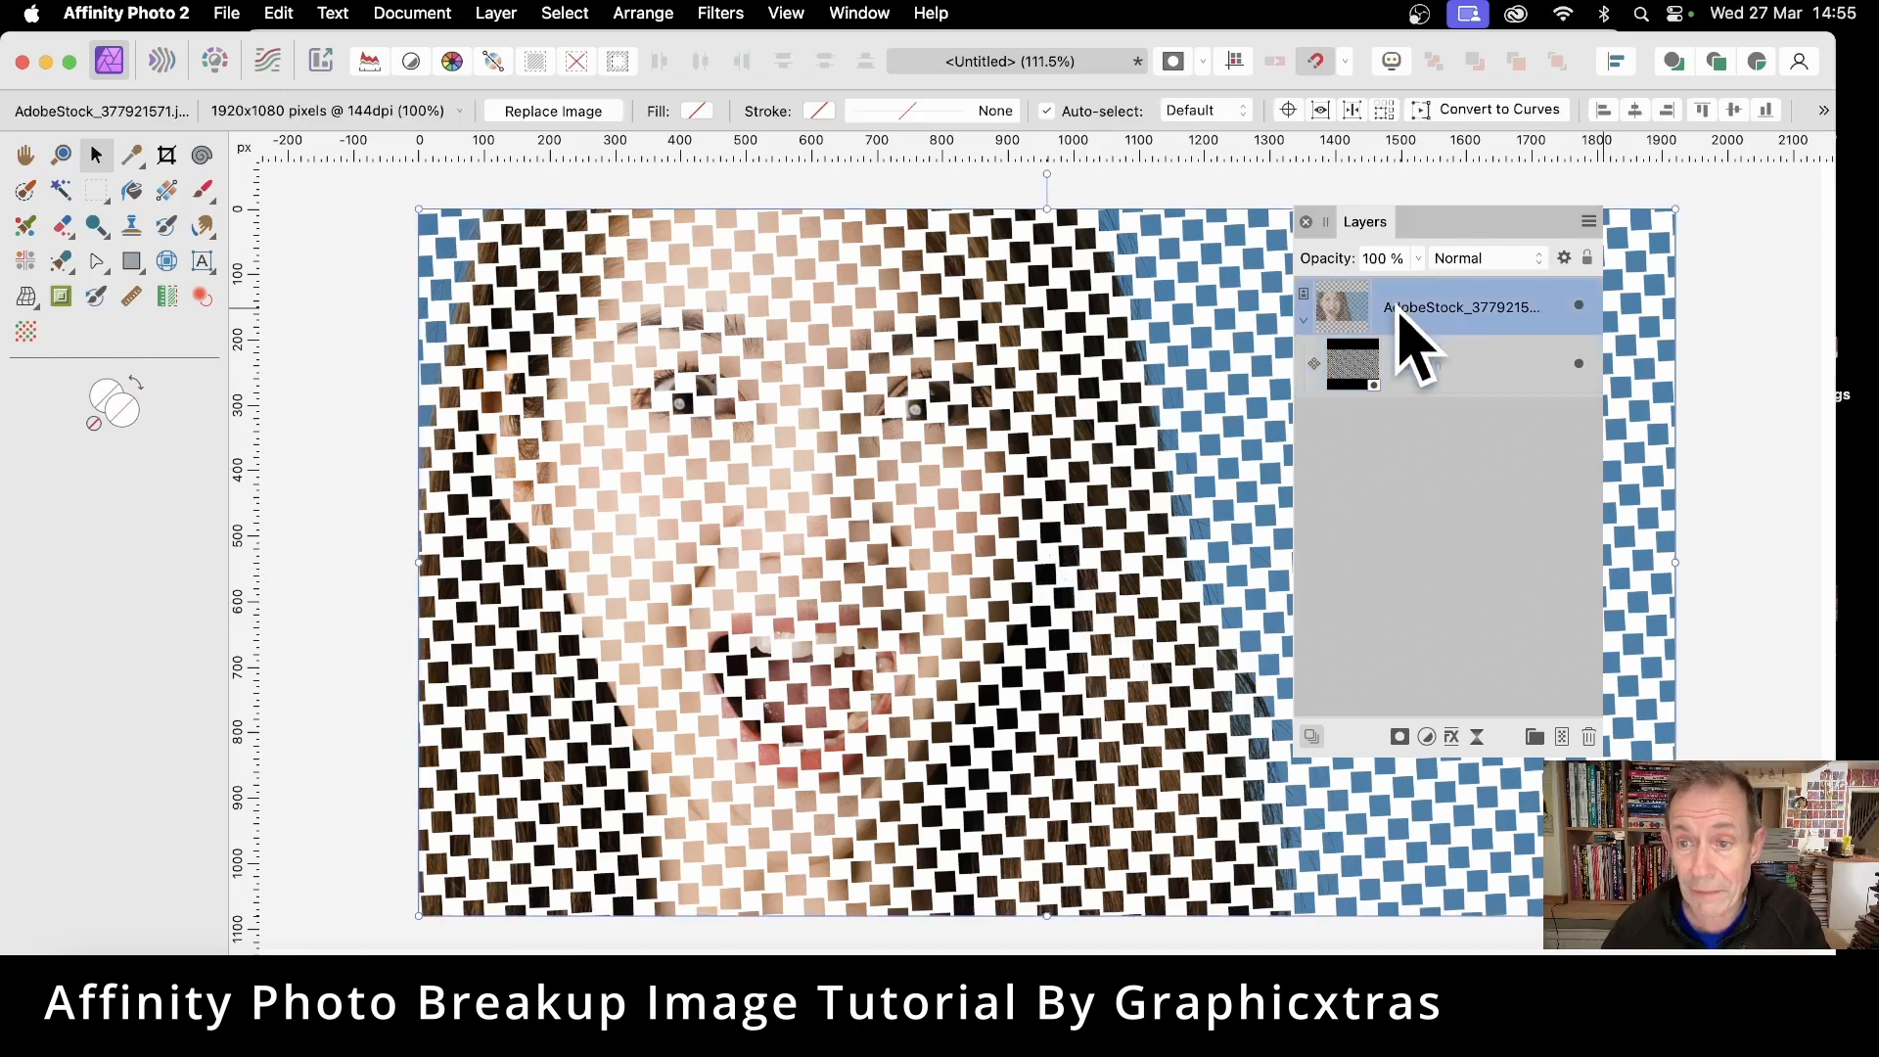
{"action": "left_click_drag", "start_coordinate": [1358, 210], "coordinate": [1136, 163]}
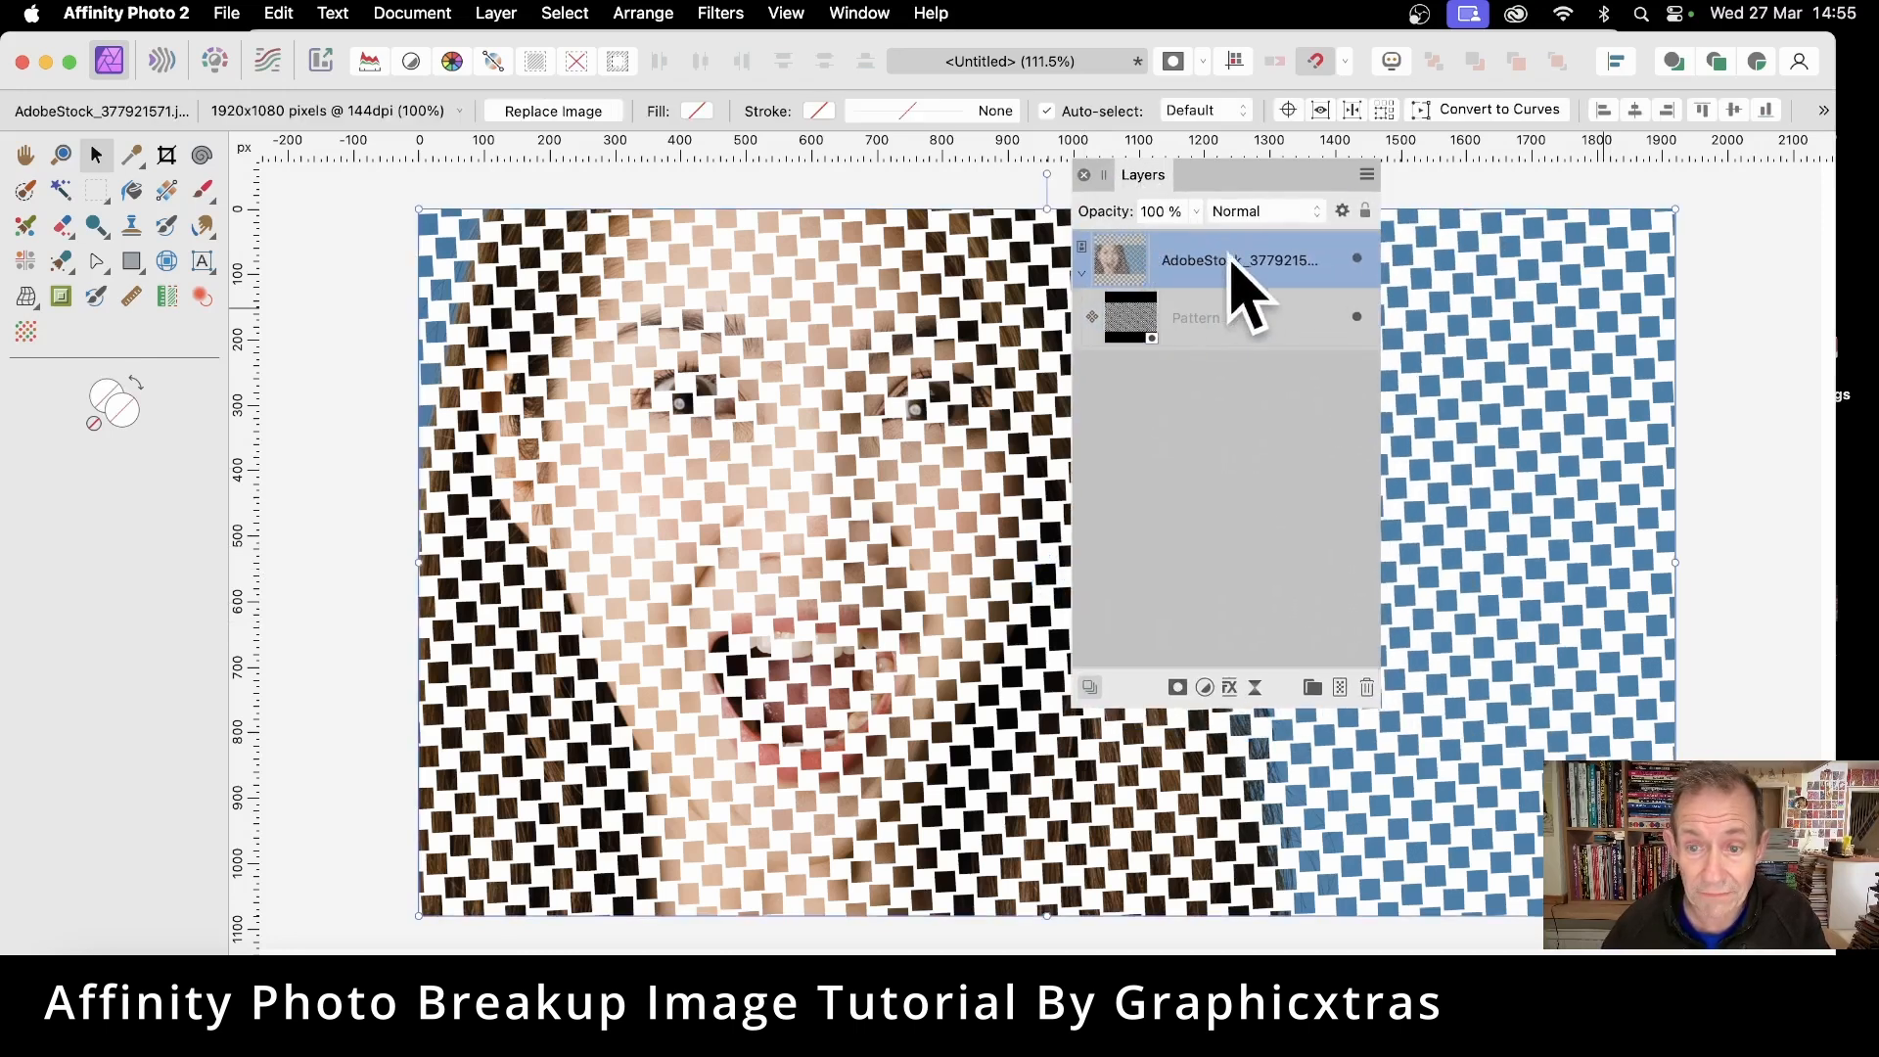
{"action": "left_click", "coordinate": [1229, 686]}
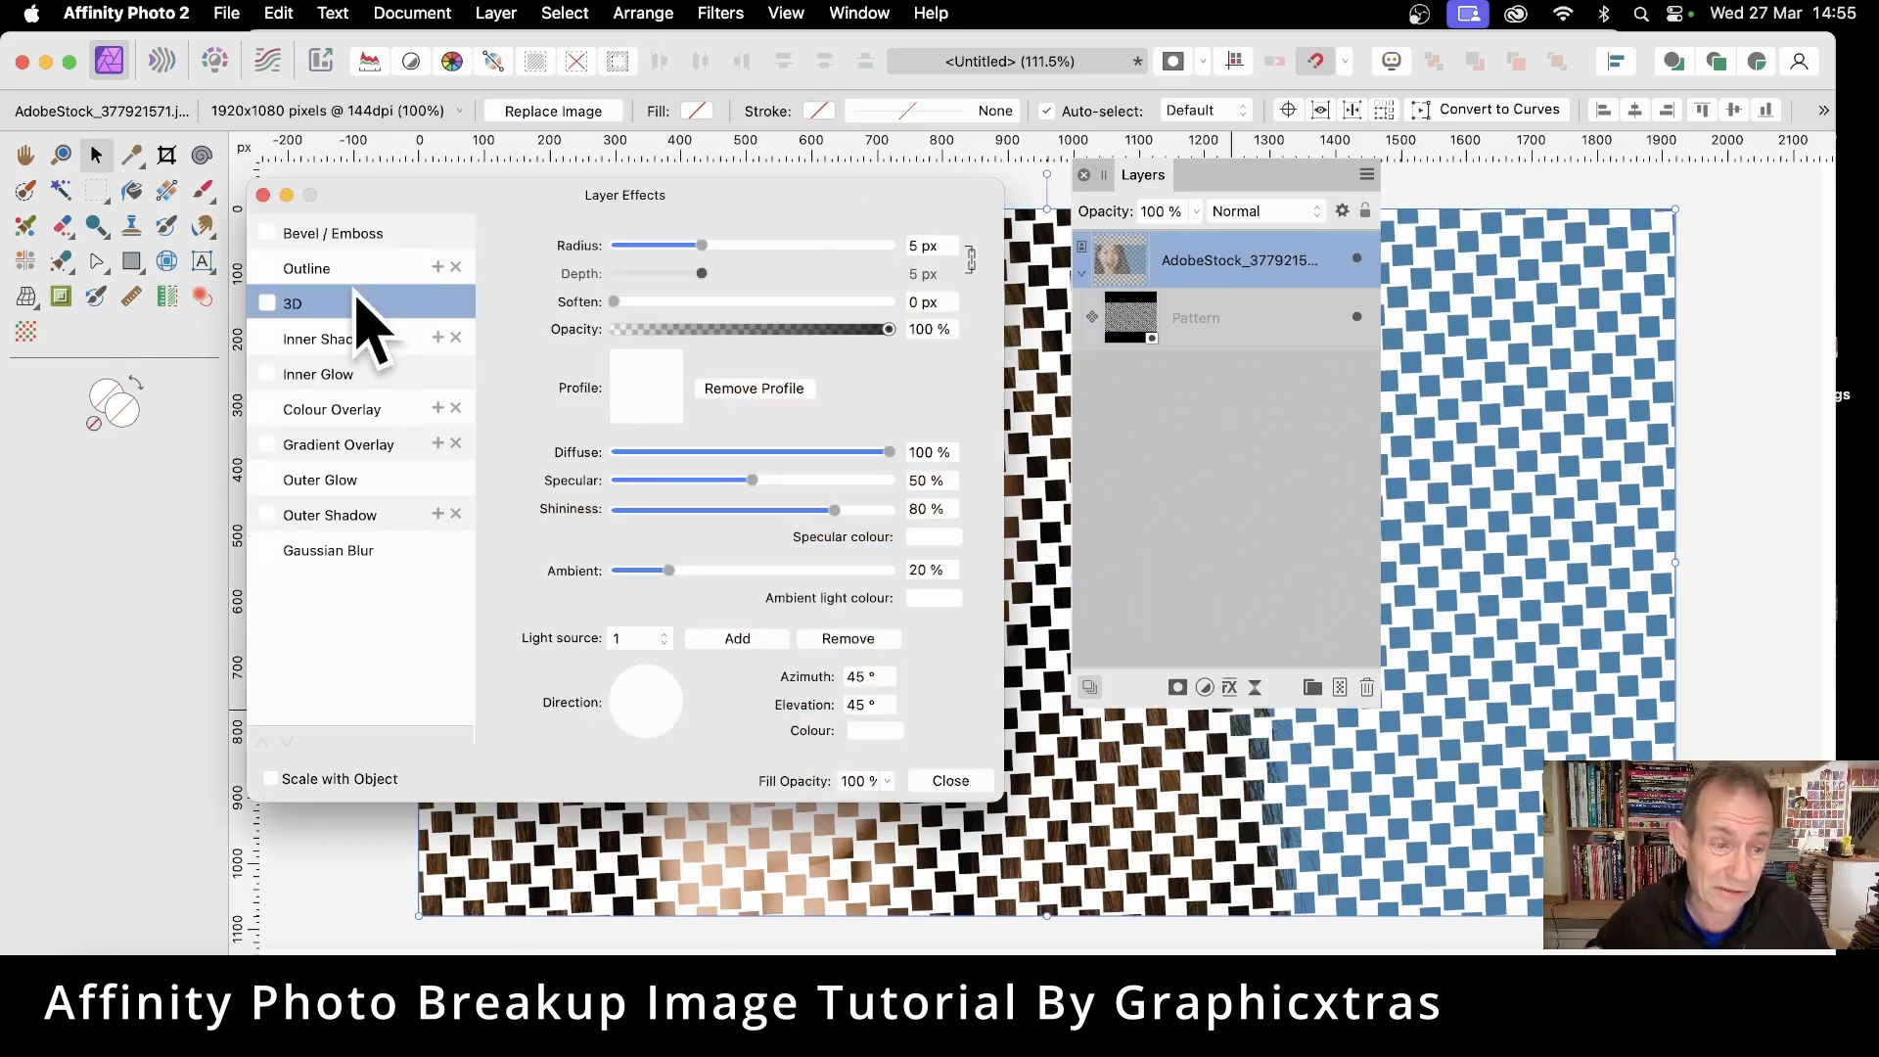
{"action": "left_click", "coordinate": [266, 303]}
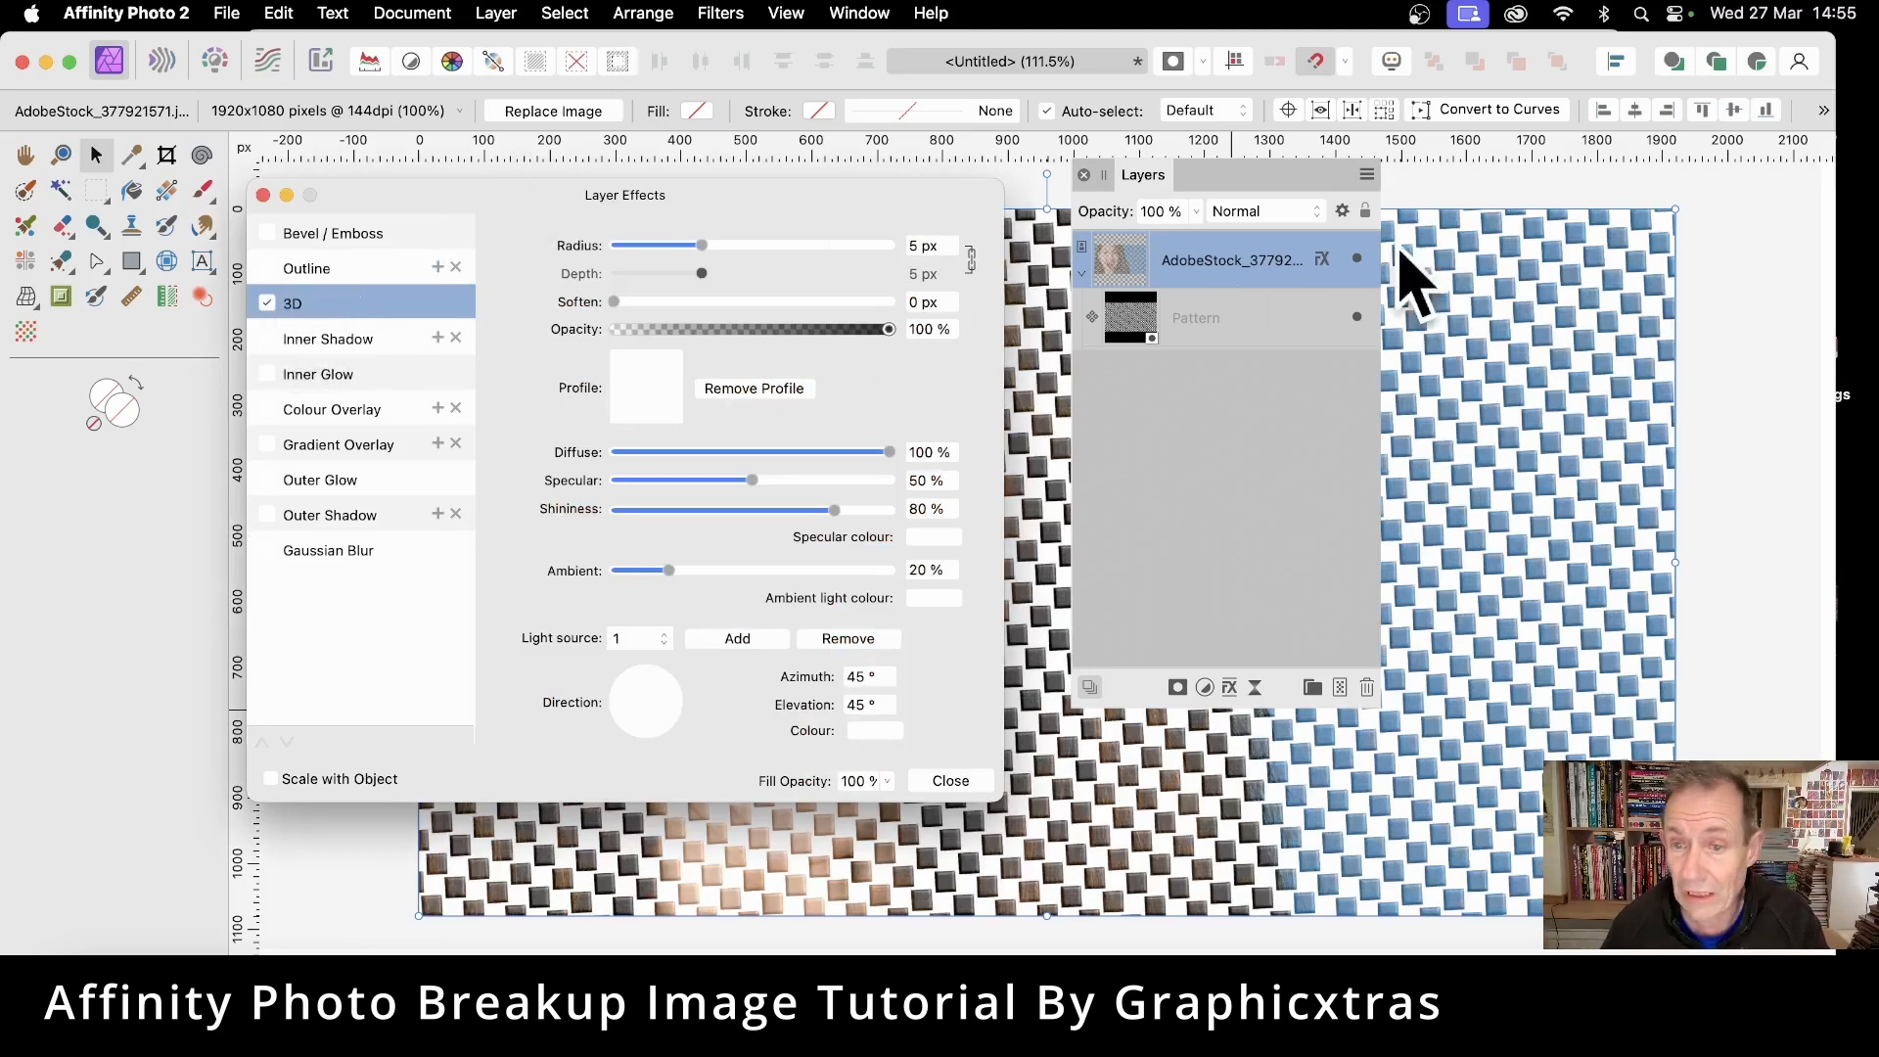
{"action": "left_click_drag", "start_coordinate": [519, 196], "coordinate": [1387, 313]}
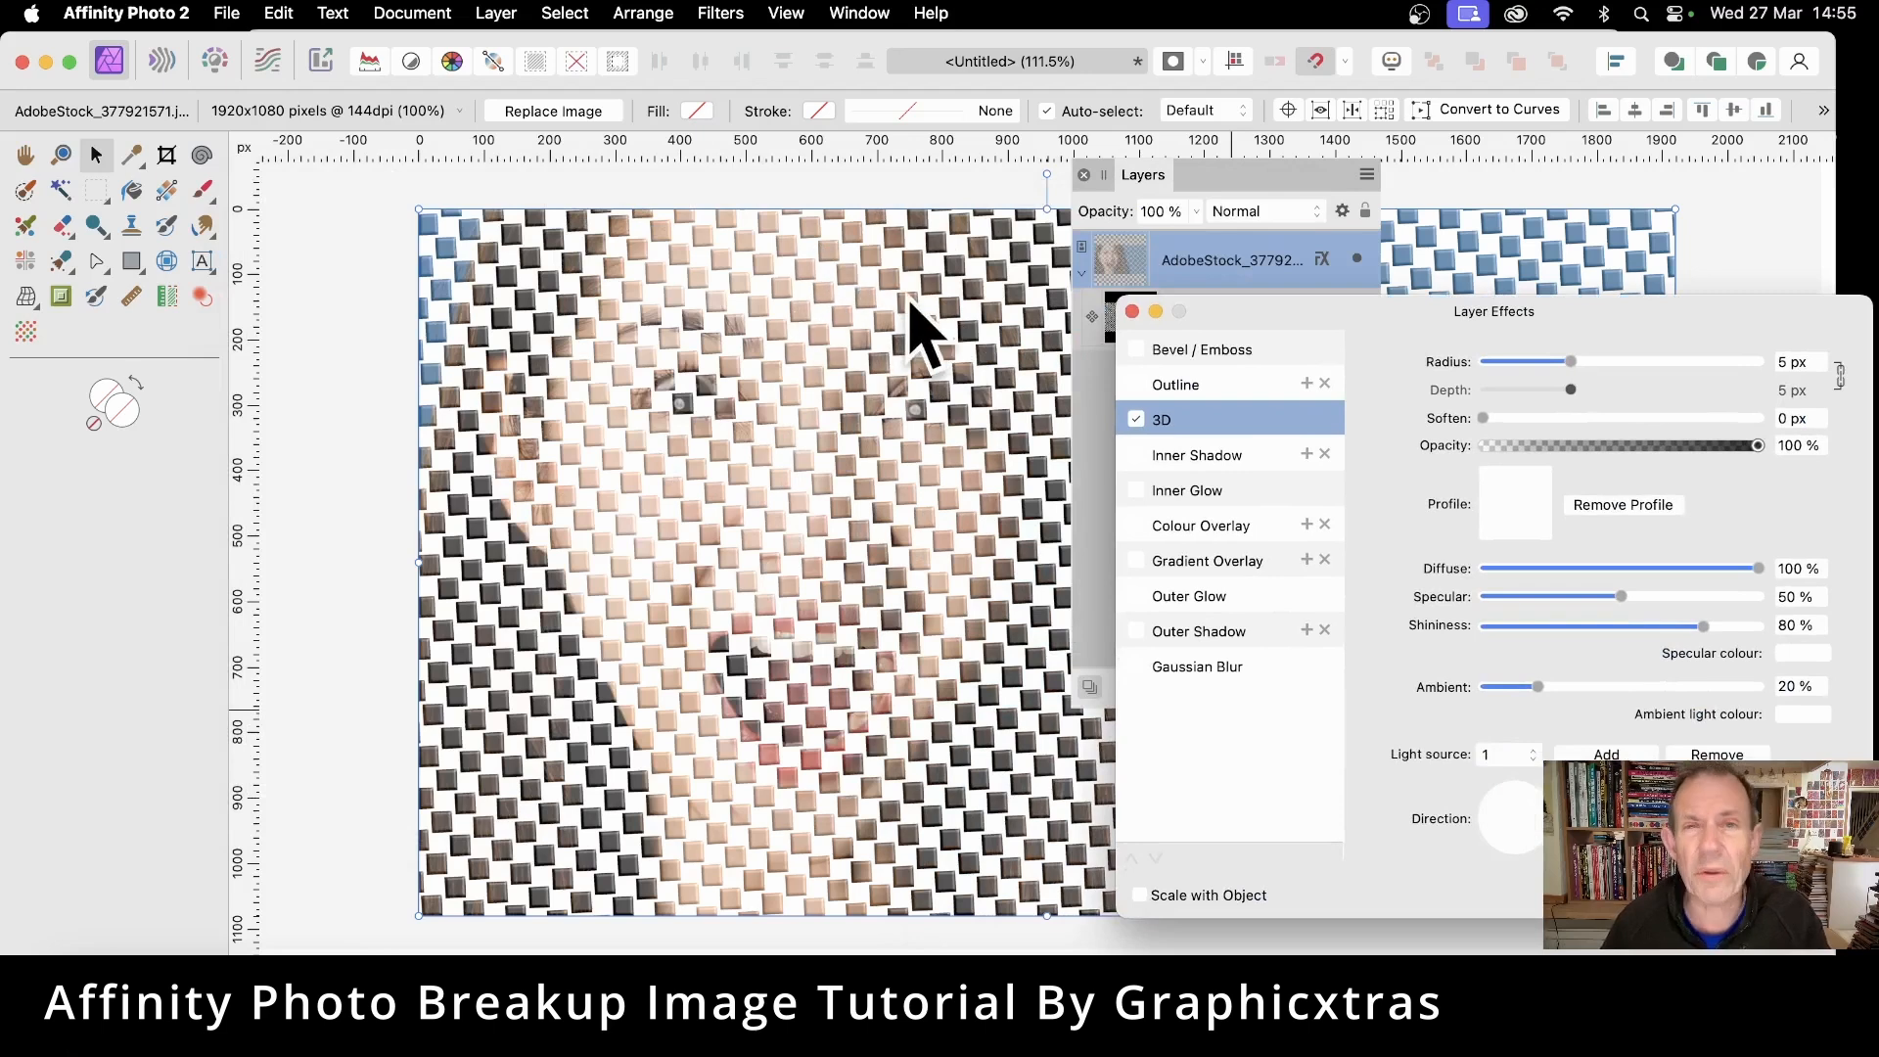
{"action": "left_click_drag", "start_coordinate": [1438, 311], "coordinate": [1047, 256]}
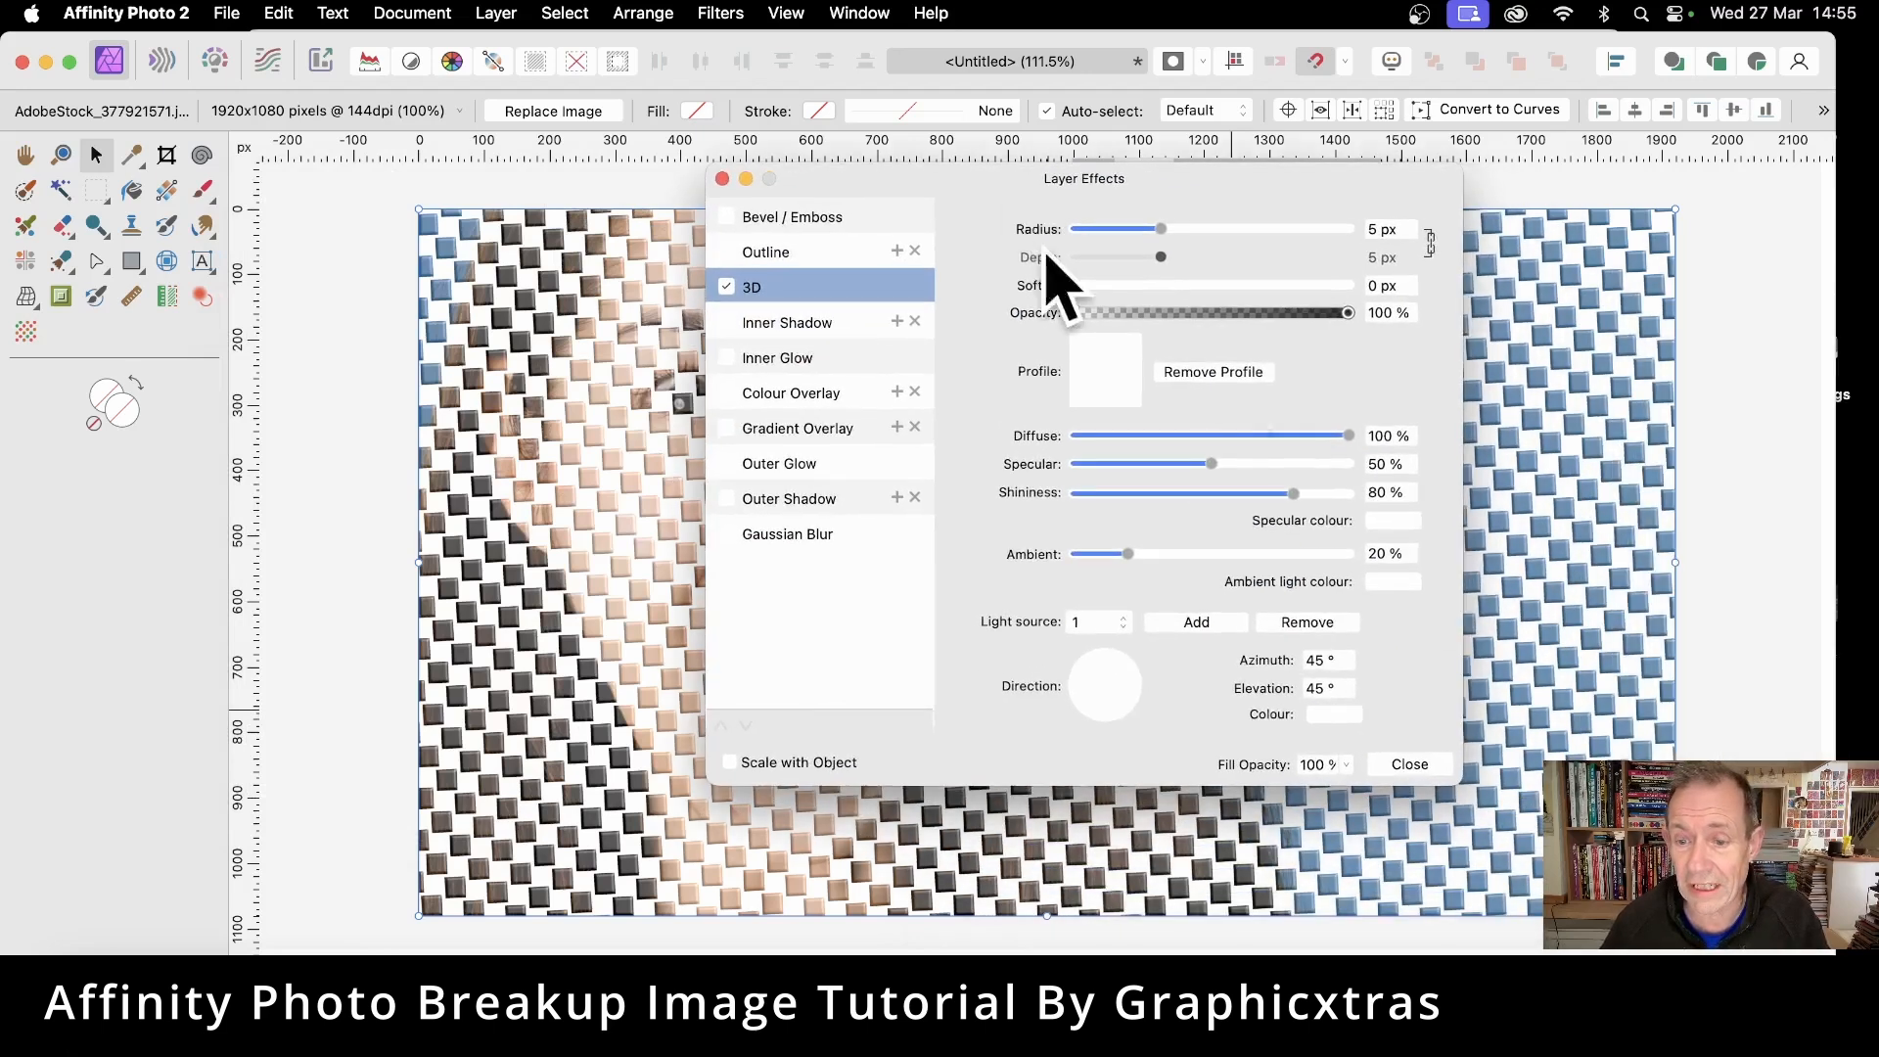
{"action": "left_click", "coordinate": [1409, 765]}
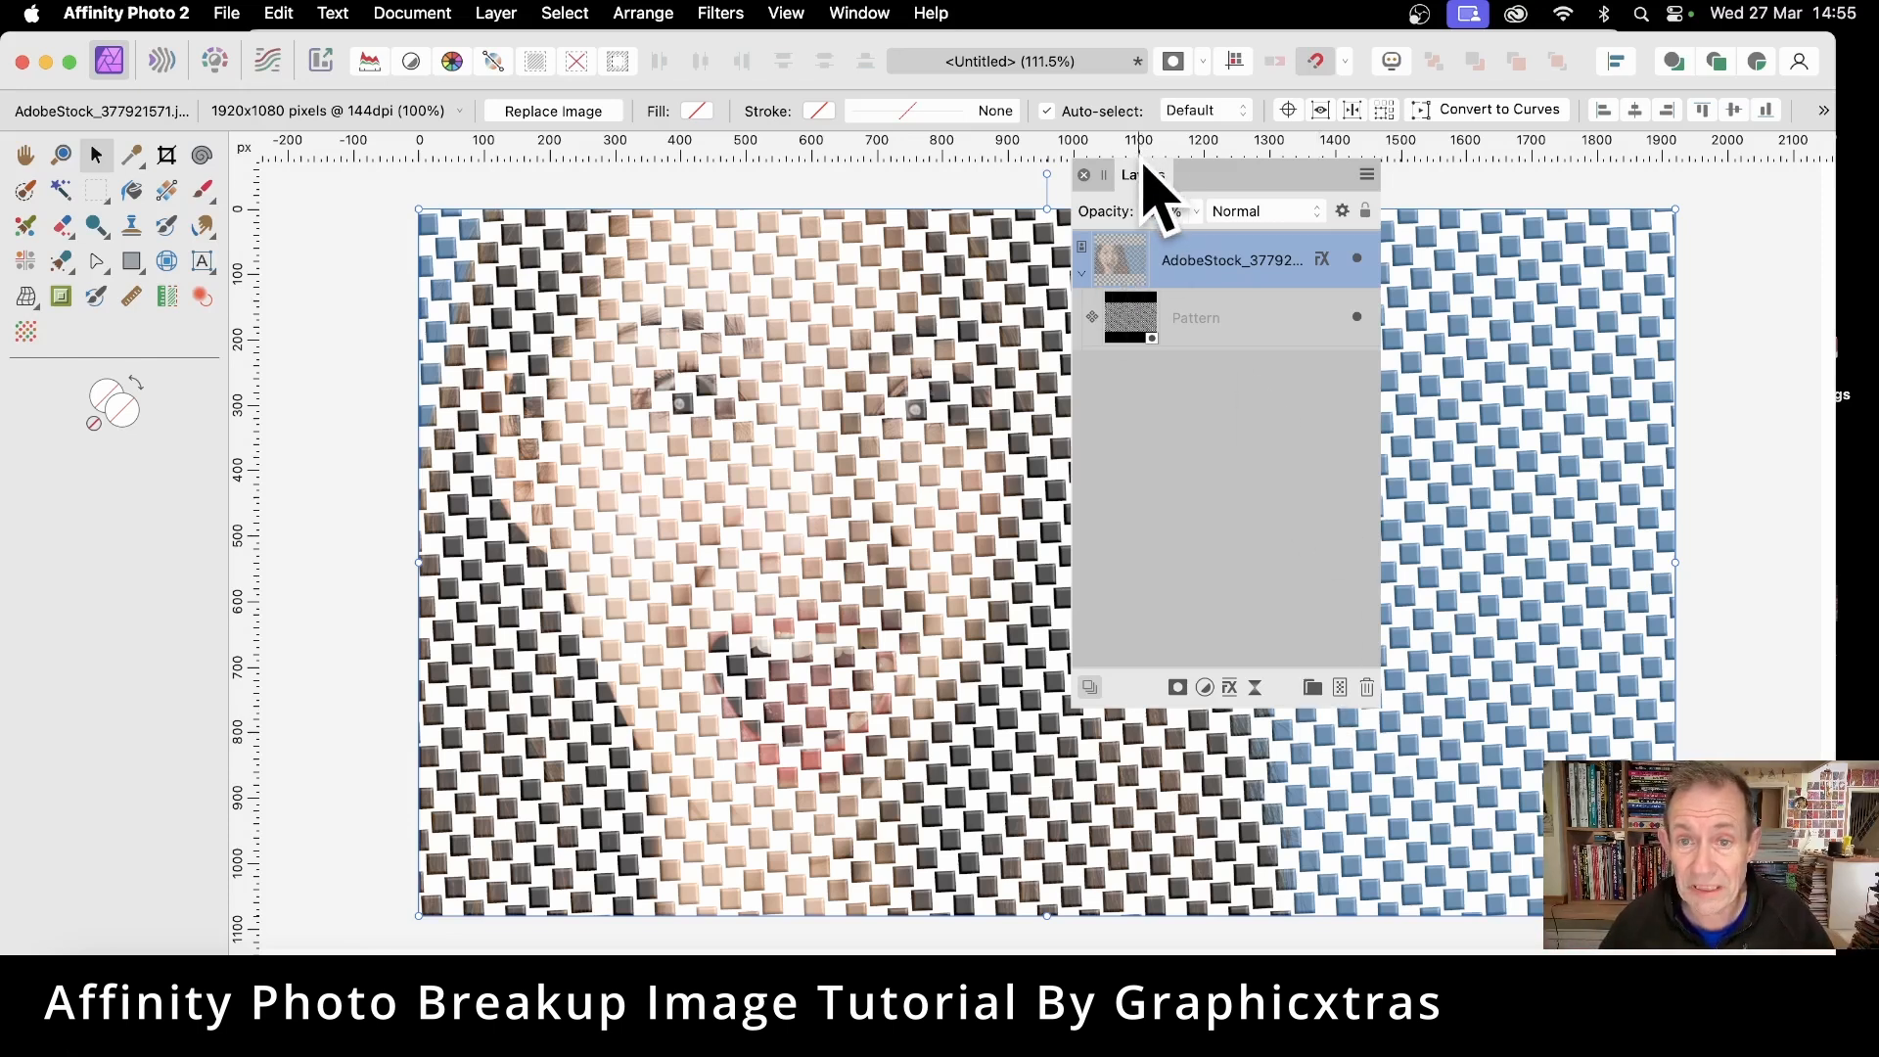
- Try duplicating the masked photo layer three times, offsetting the copies slightly up and to the left
{"action": "left_click_drag", "start_coordinate": [1143, 174], "coordinate": [1228, 184]}
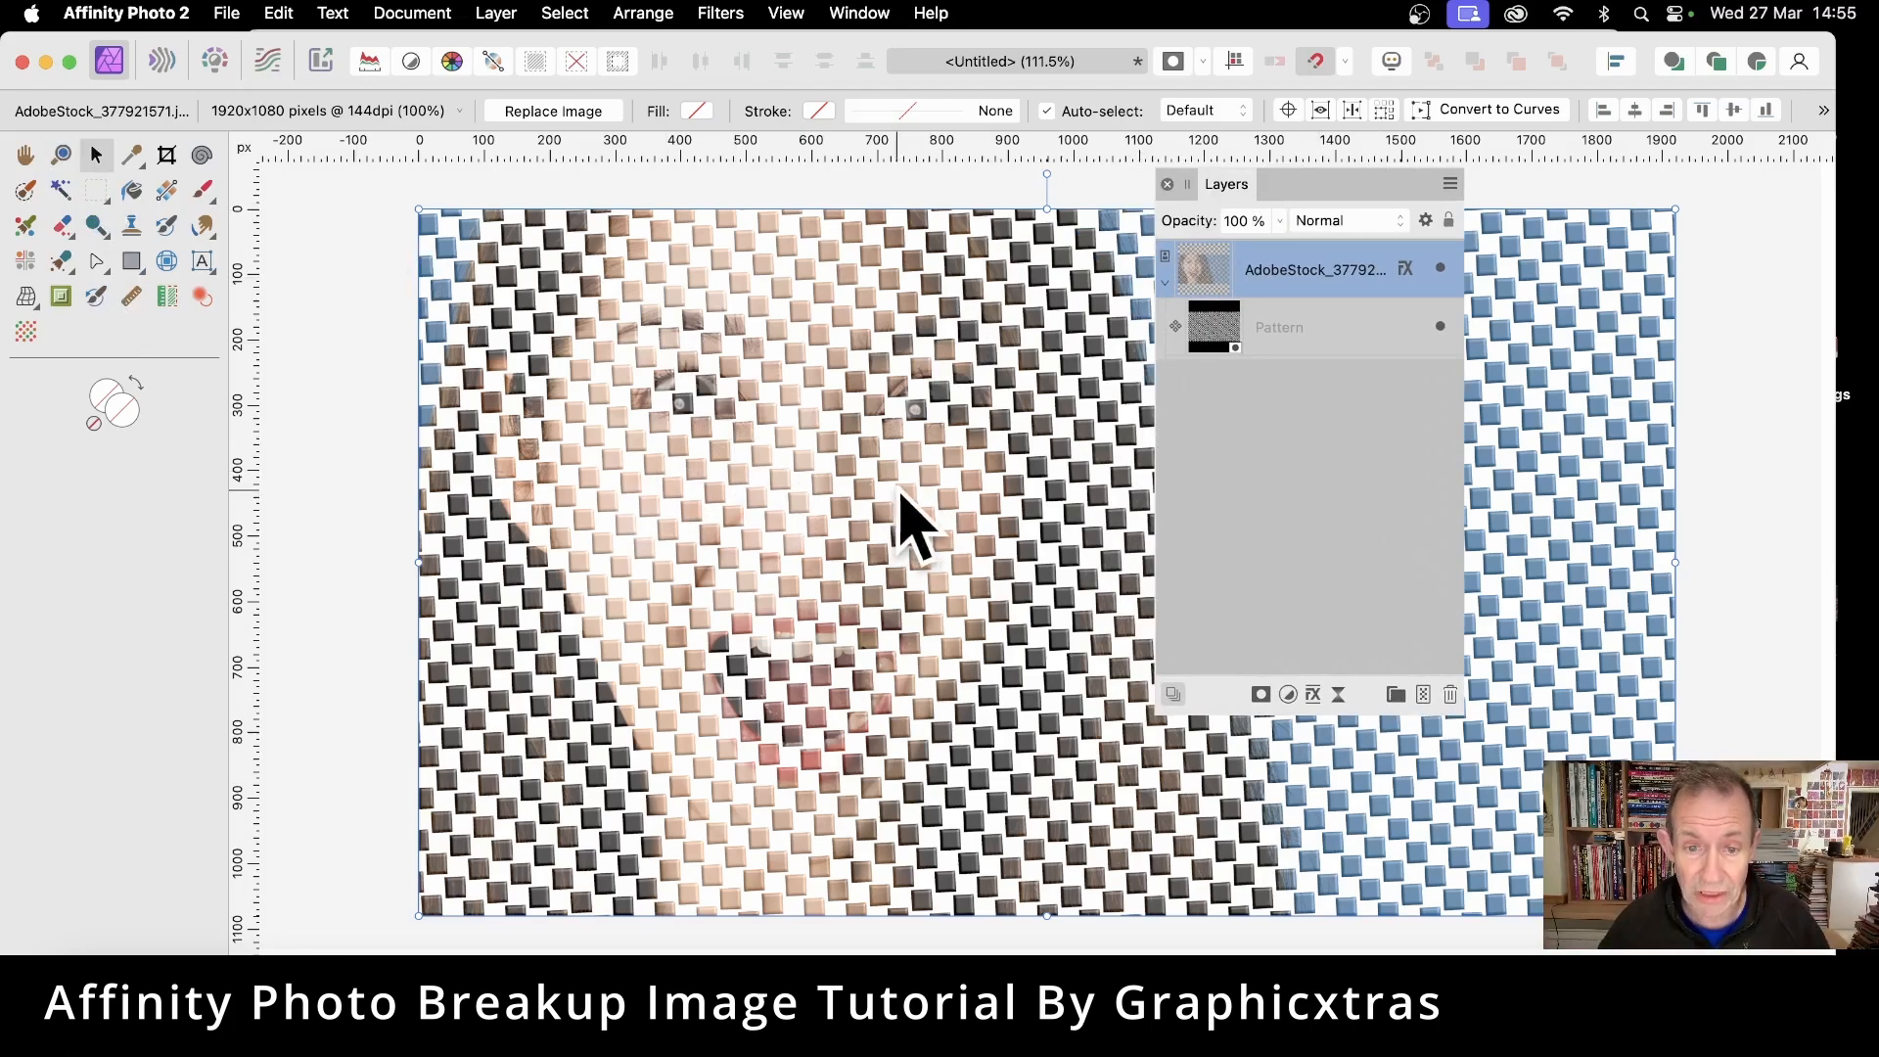
{"action": "mouse_move", "coordinate": [905, 494]}
{"action": "left_mouse_down"}
{"action": "mouse_move", "coordinate": [881, 501]}
{"action": "mouse_move", "coordinate": [884, 482]}
{"action": "left_mouse_up"}
{"action": "key", "text": "super+j"}
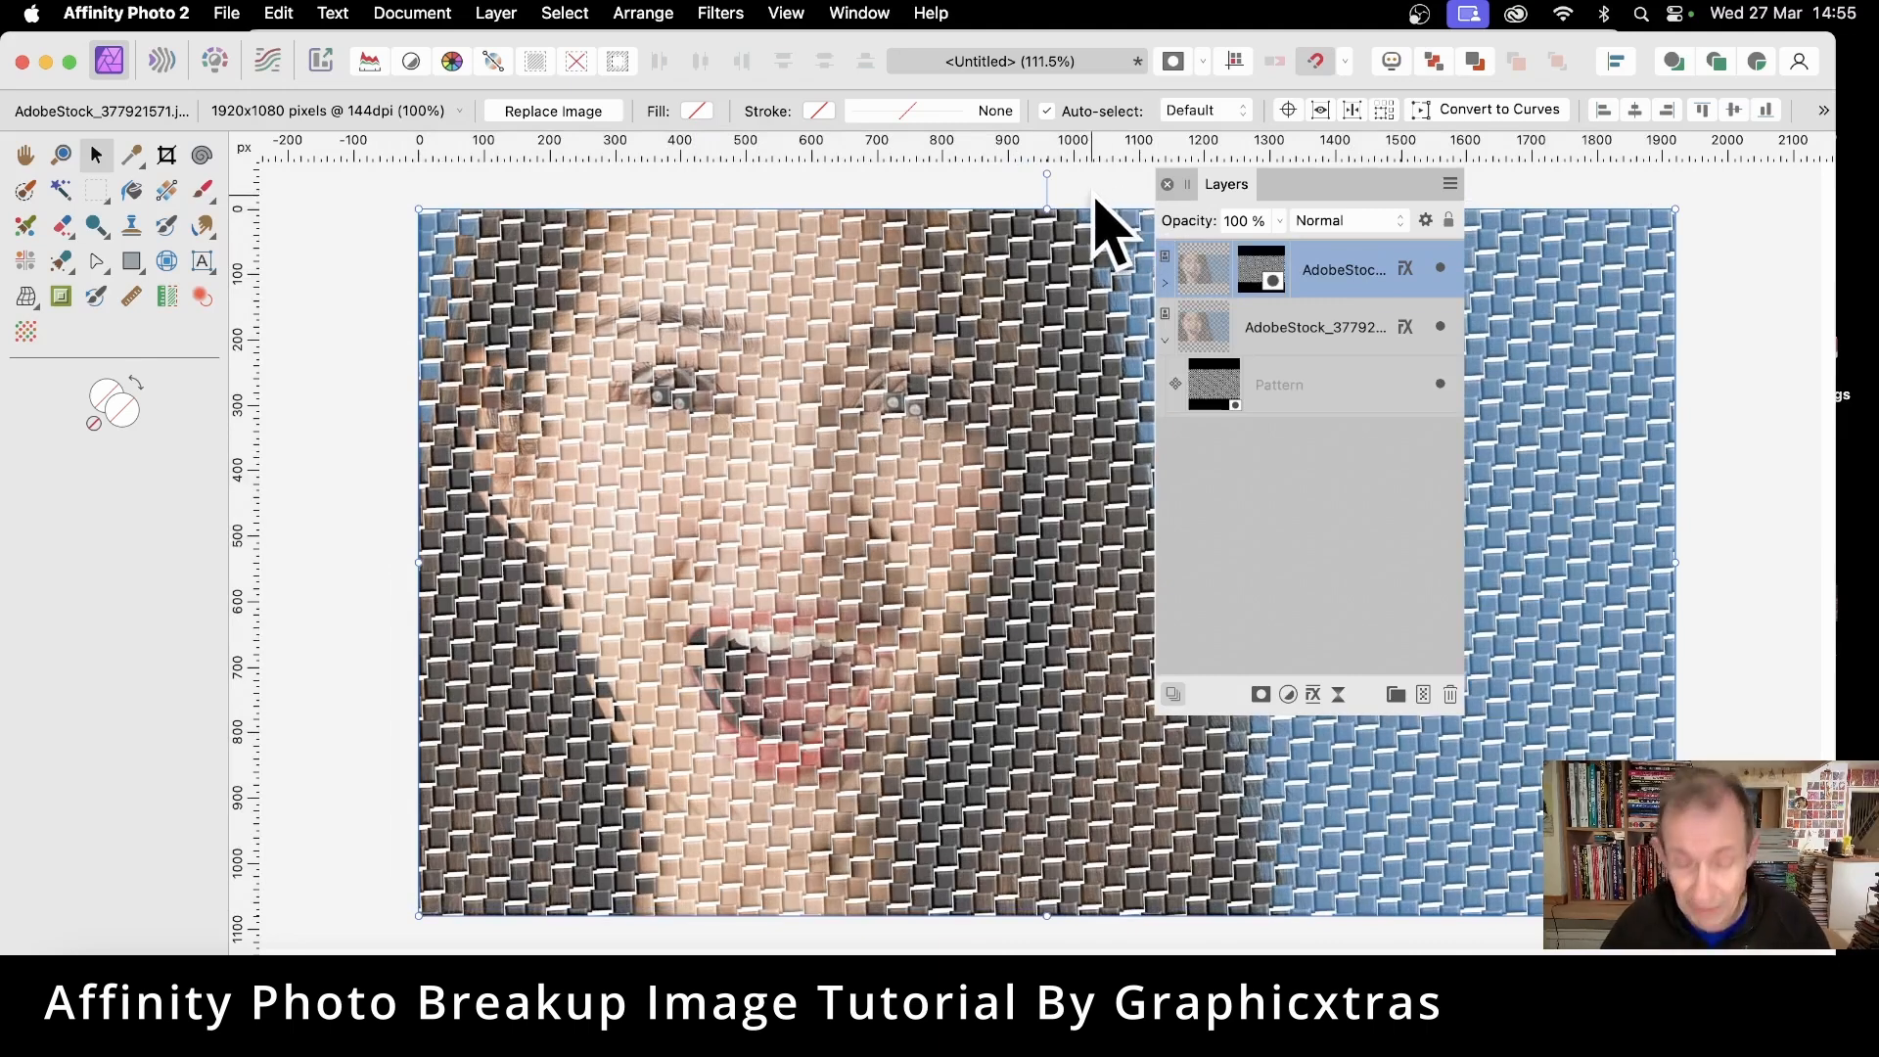
{"action": "key", "text": "super+j"}
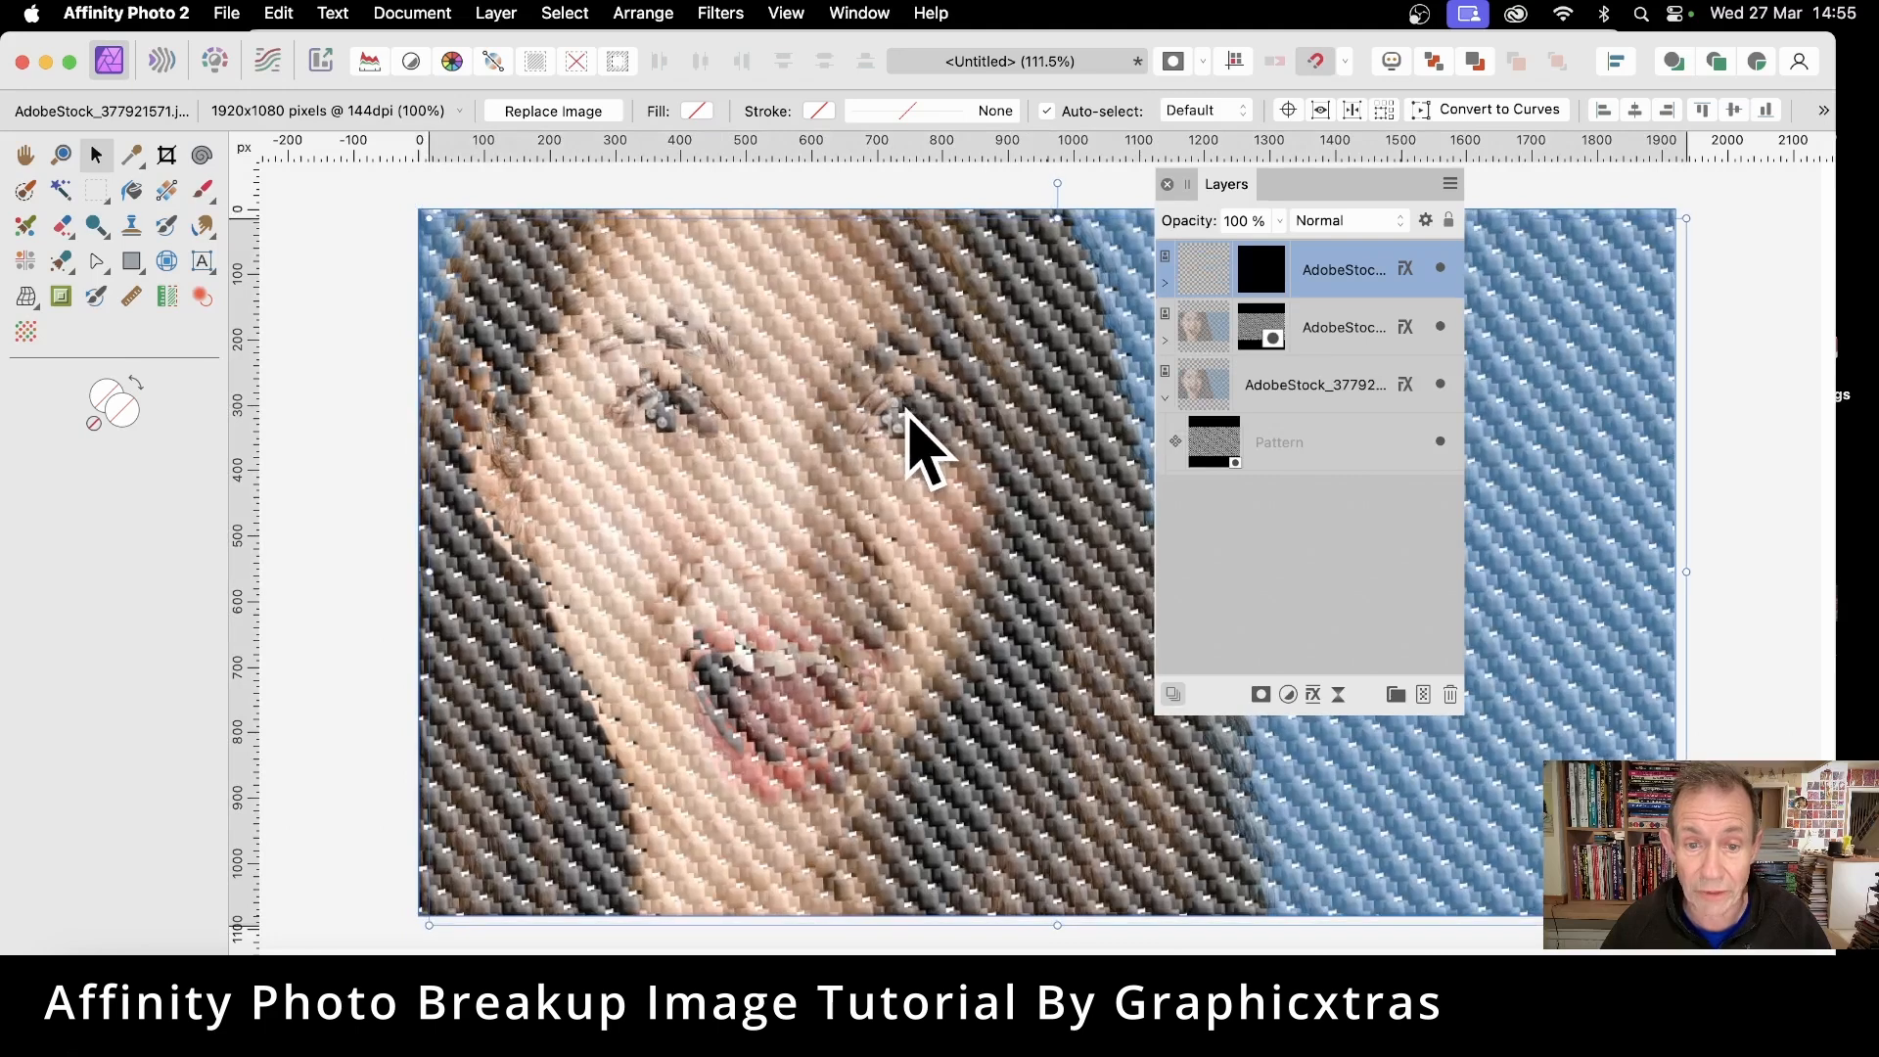
{"action": "key", "text": "super+j"}
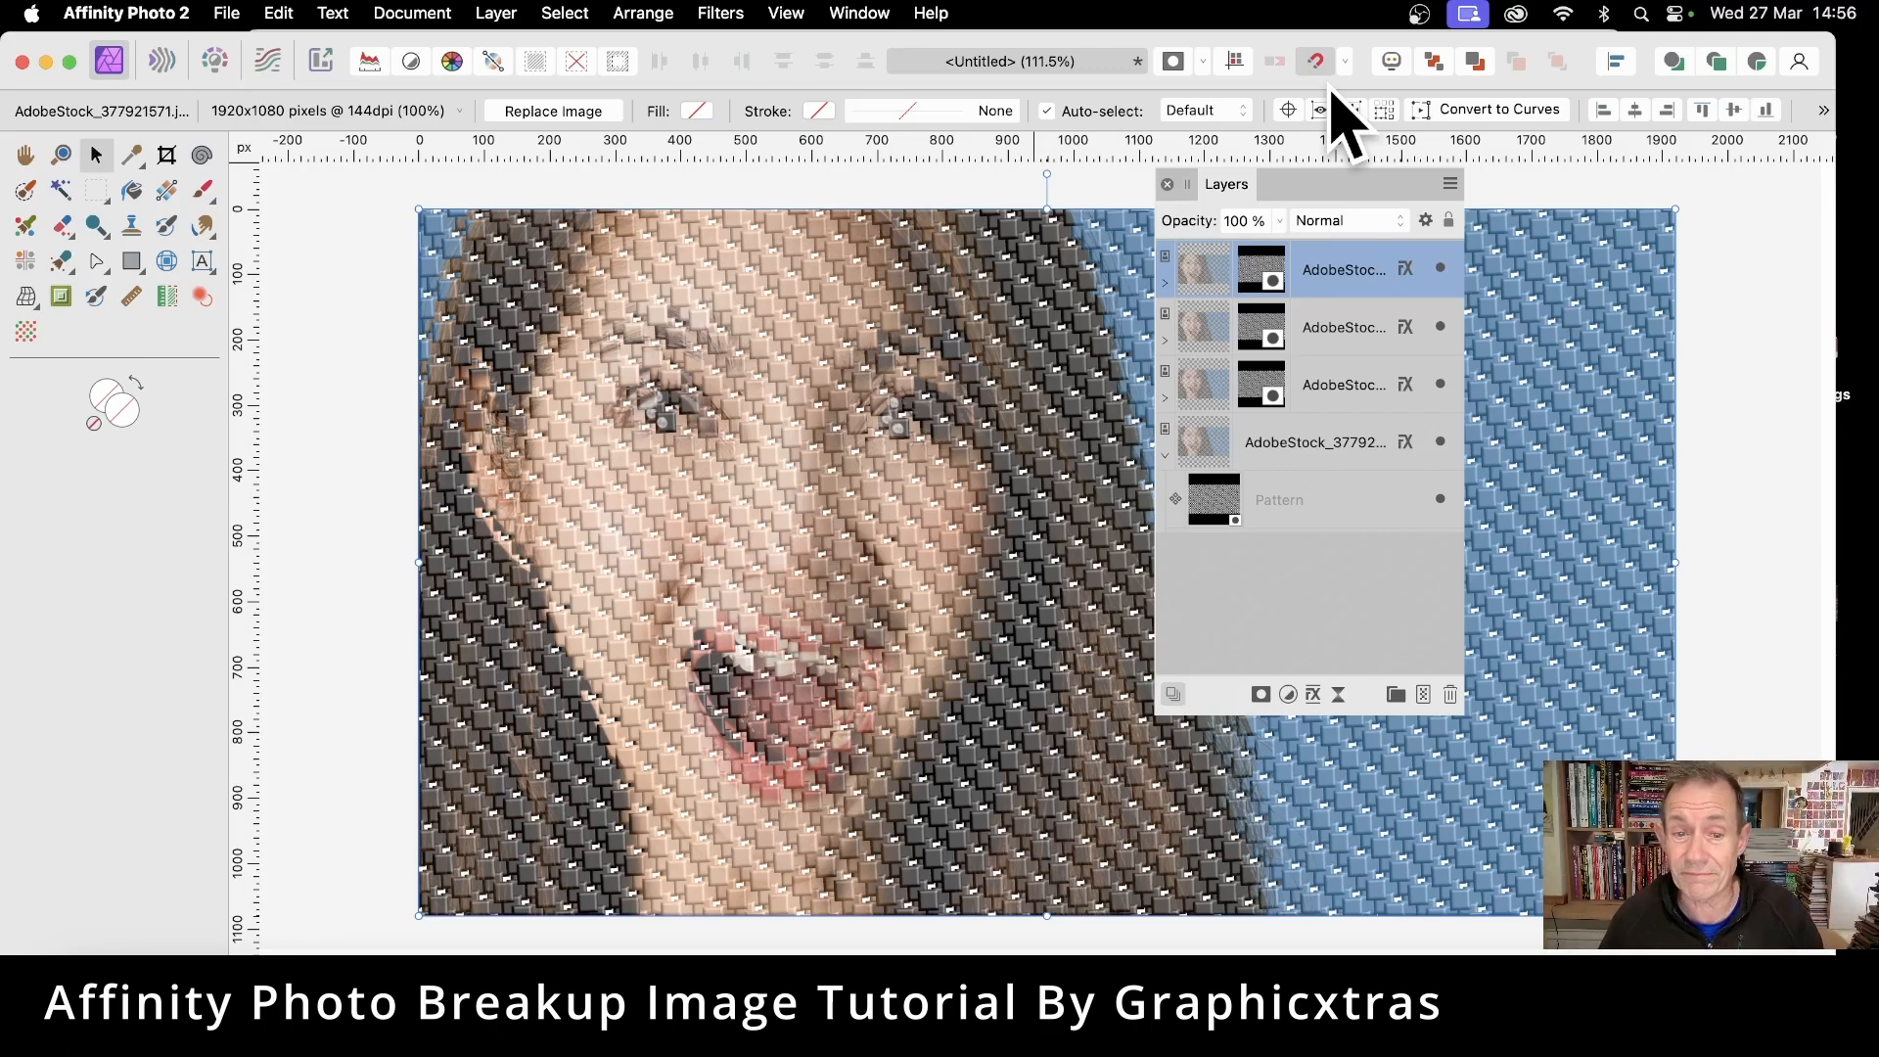
- Undo the three offset duplicates, keeping only the original masked photo layer
{"action": "key", "text": "super+e"}
{"action": "key", "text": "super+e"}
{"action": "key", "text": "super+e"}
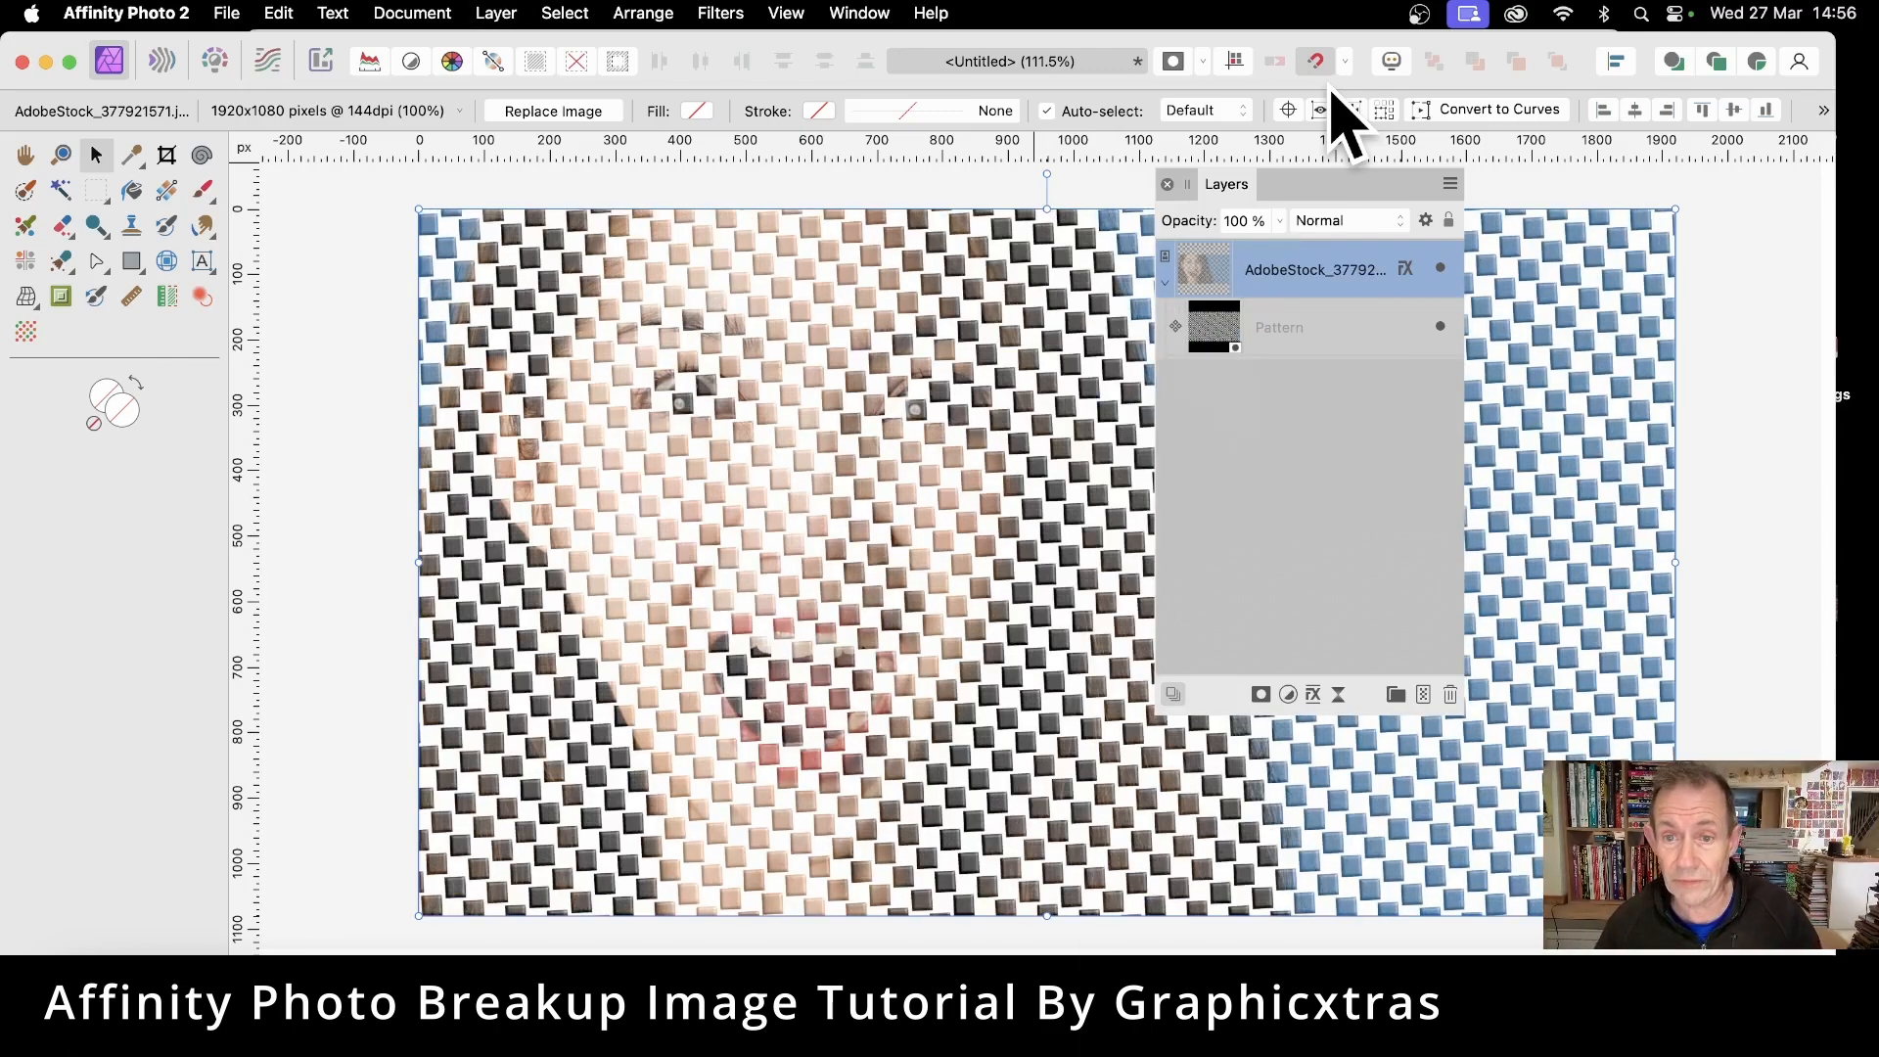
- Set the masked photo layer's Move / Duplicate options to 13 duplicate copies with a rotation of 2°
{"action": "left_click_drag", "start_coordinate": [1217, 335], "coordinate": [1216, 279]}
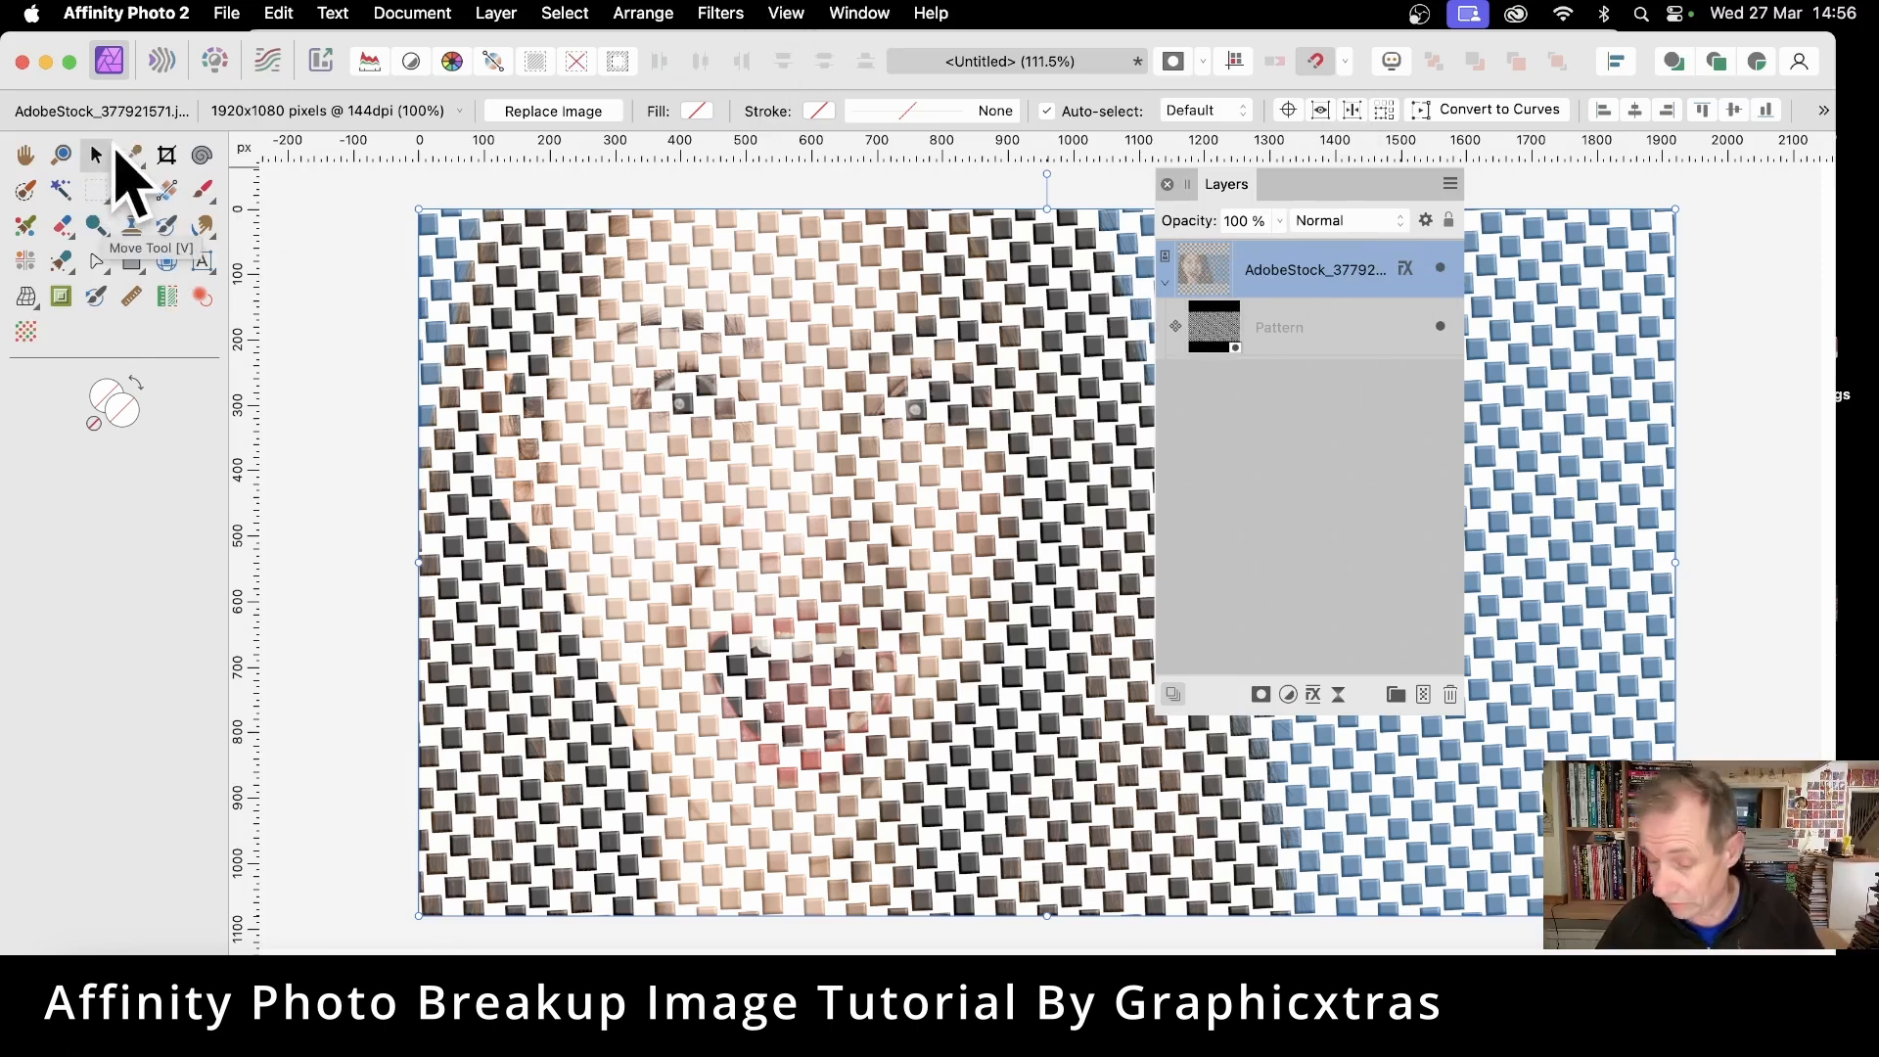
{"action": "key", "text": "Return"}
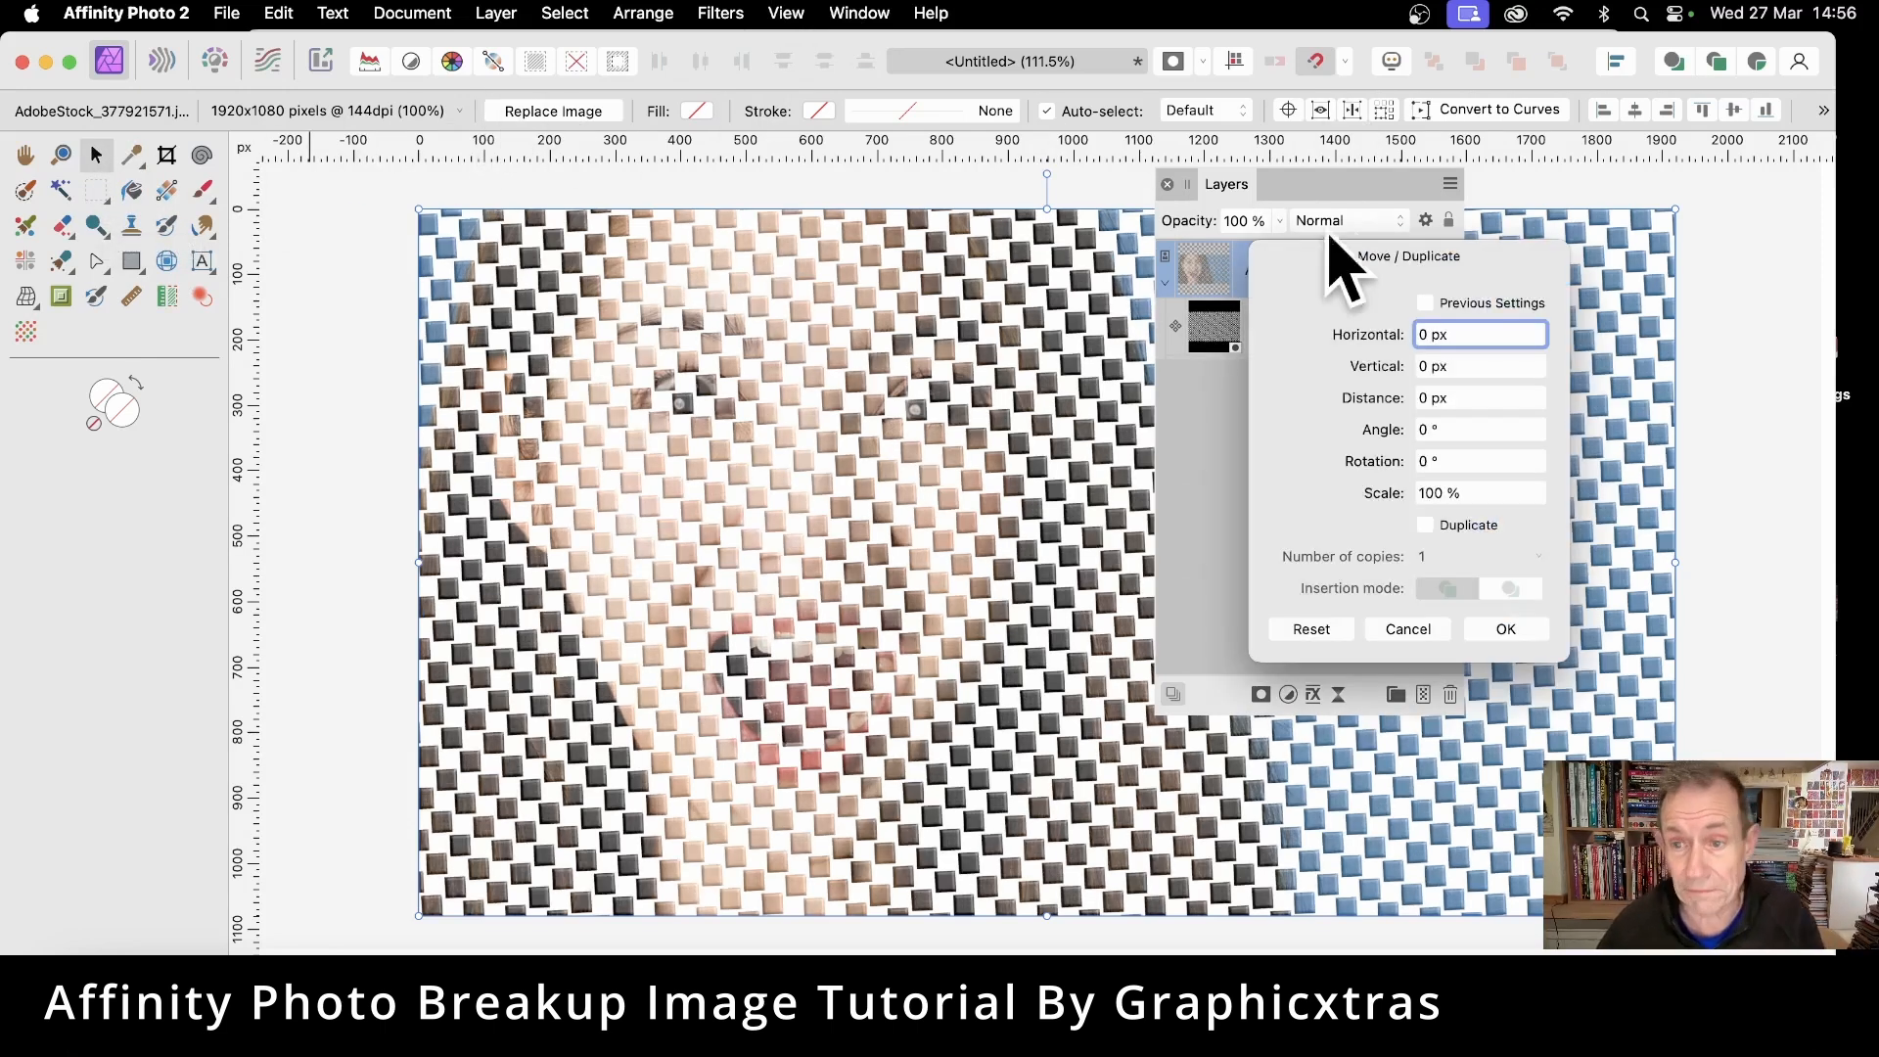
{"action": "left_click_drag", "start_coordinate": [1375, 245], "coordinate": [1035, 213]}
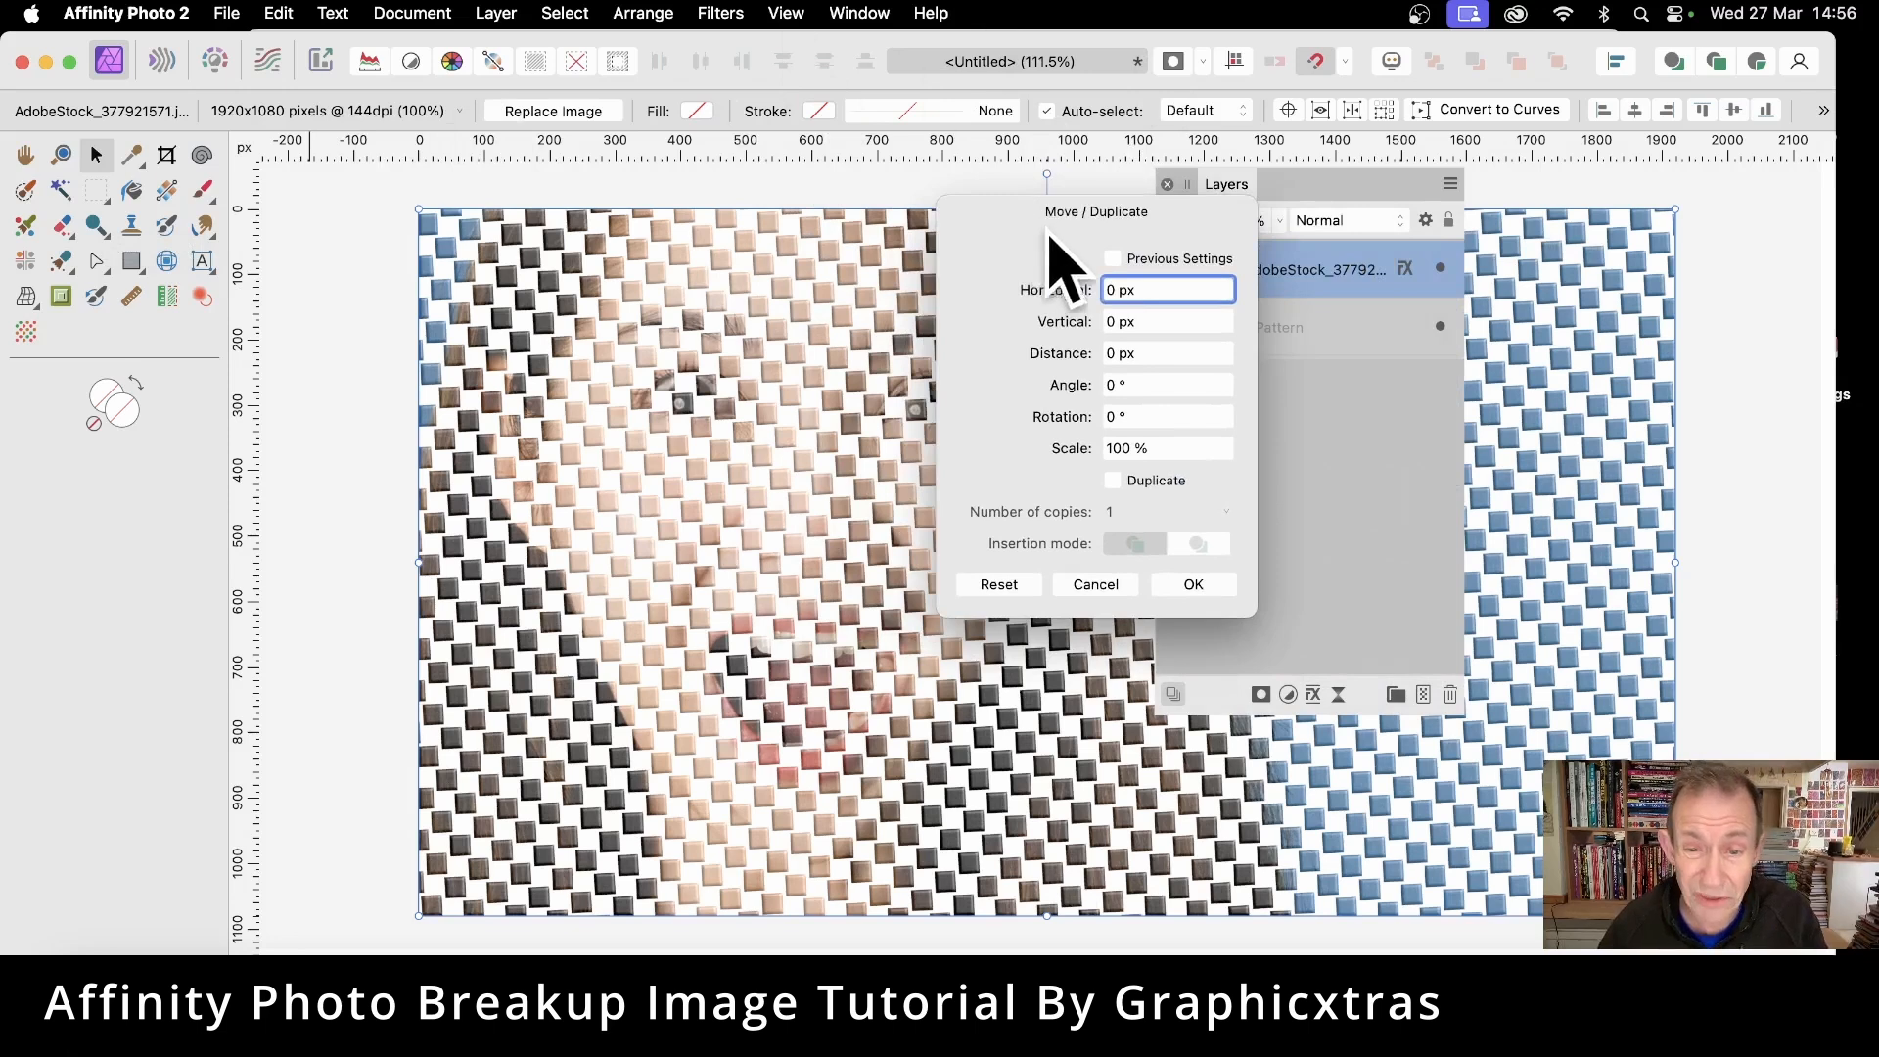
{"action": "left_click", "coordinate": [1116, 479]}
{"action": "left_click_drag", "start_coordinate": [1042, 512], "coordinate": [1055, 512]}
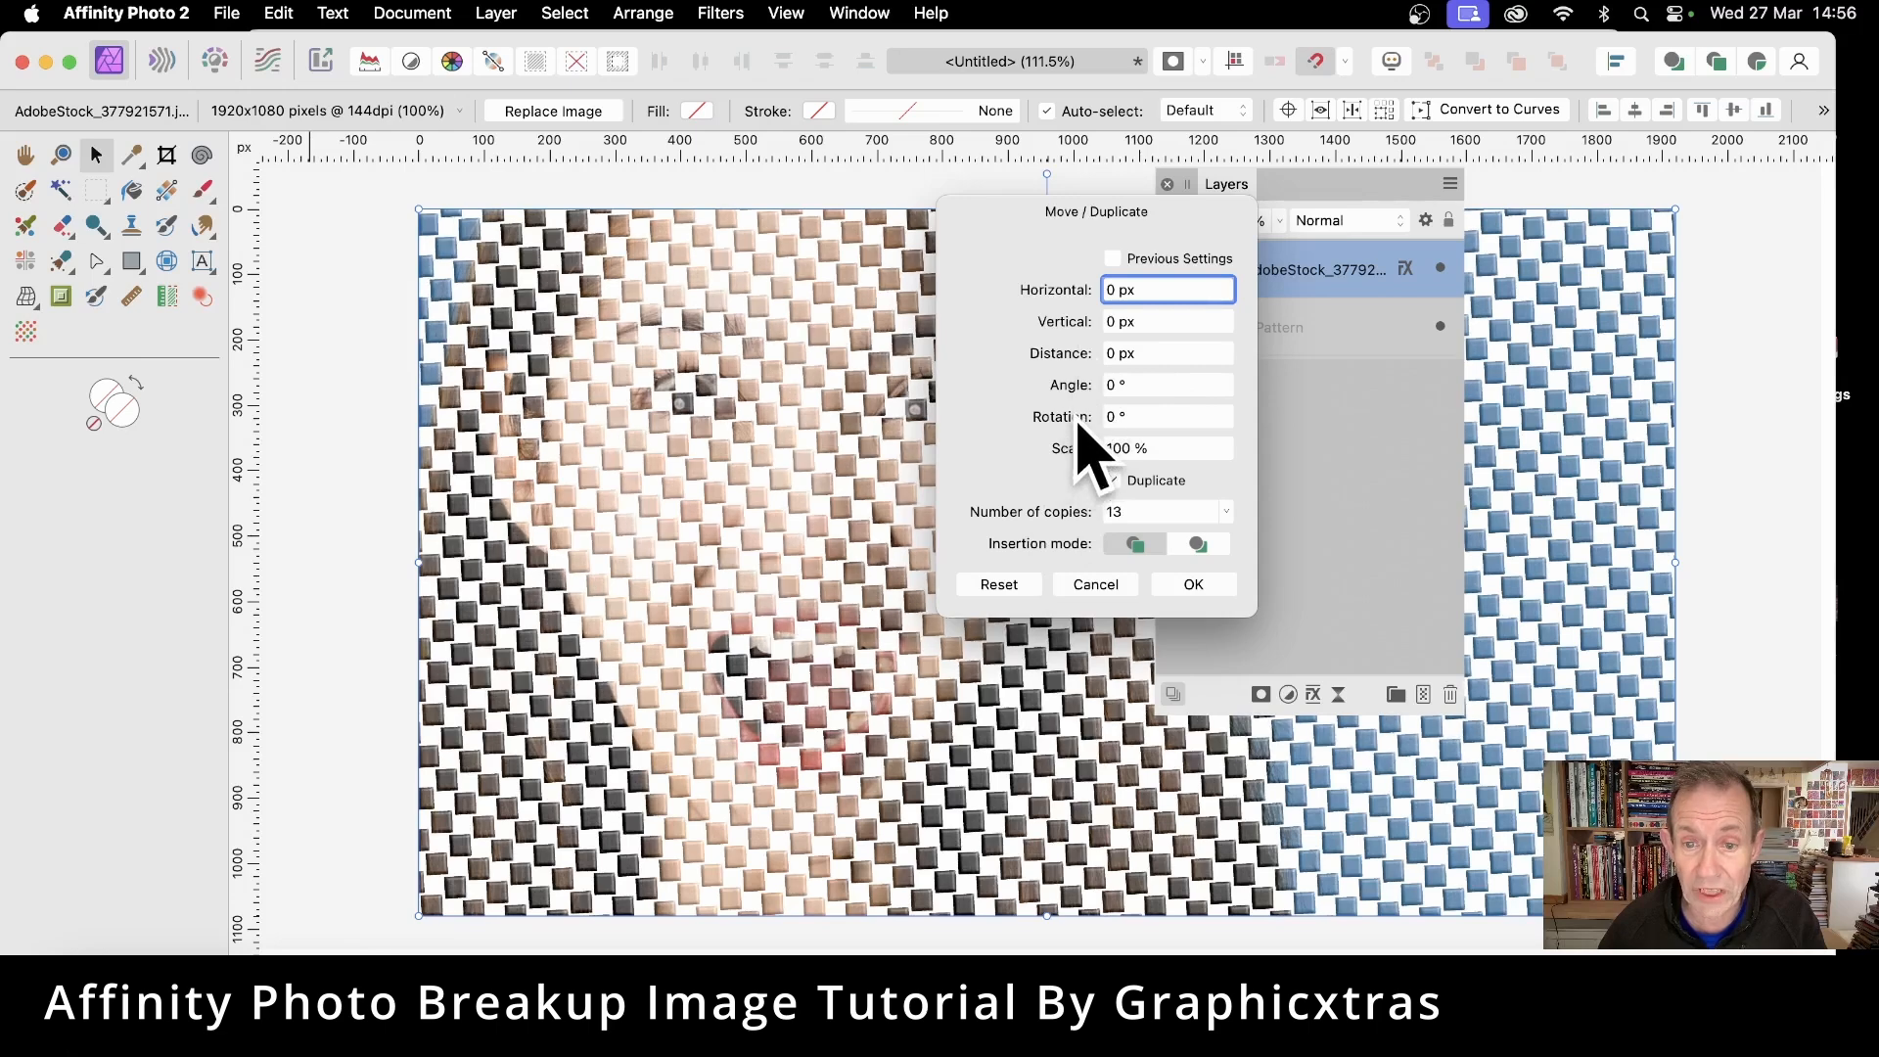
{"action": "left_click_drag", "start_coordinate": [1073, 421], "coordinate": [1079, 425]}
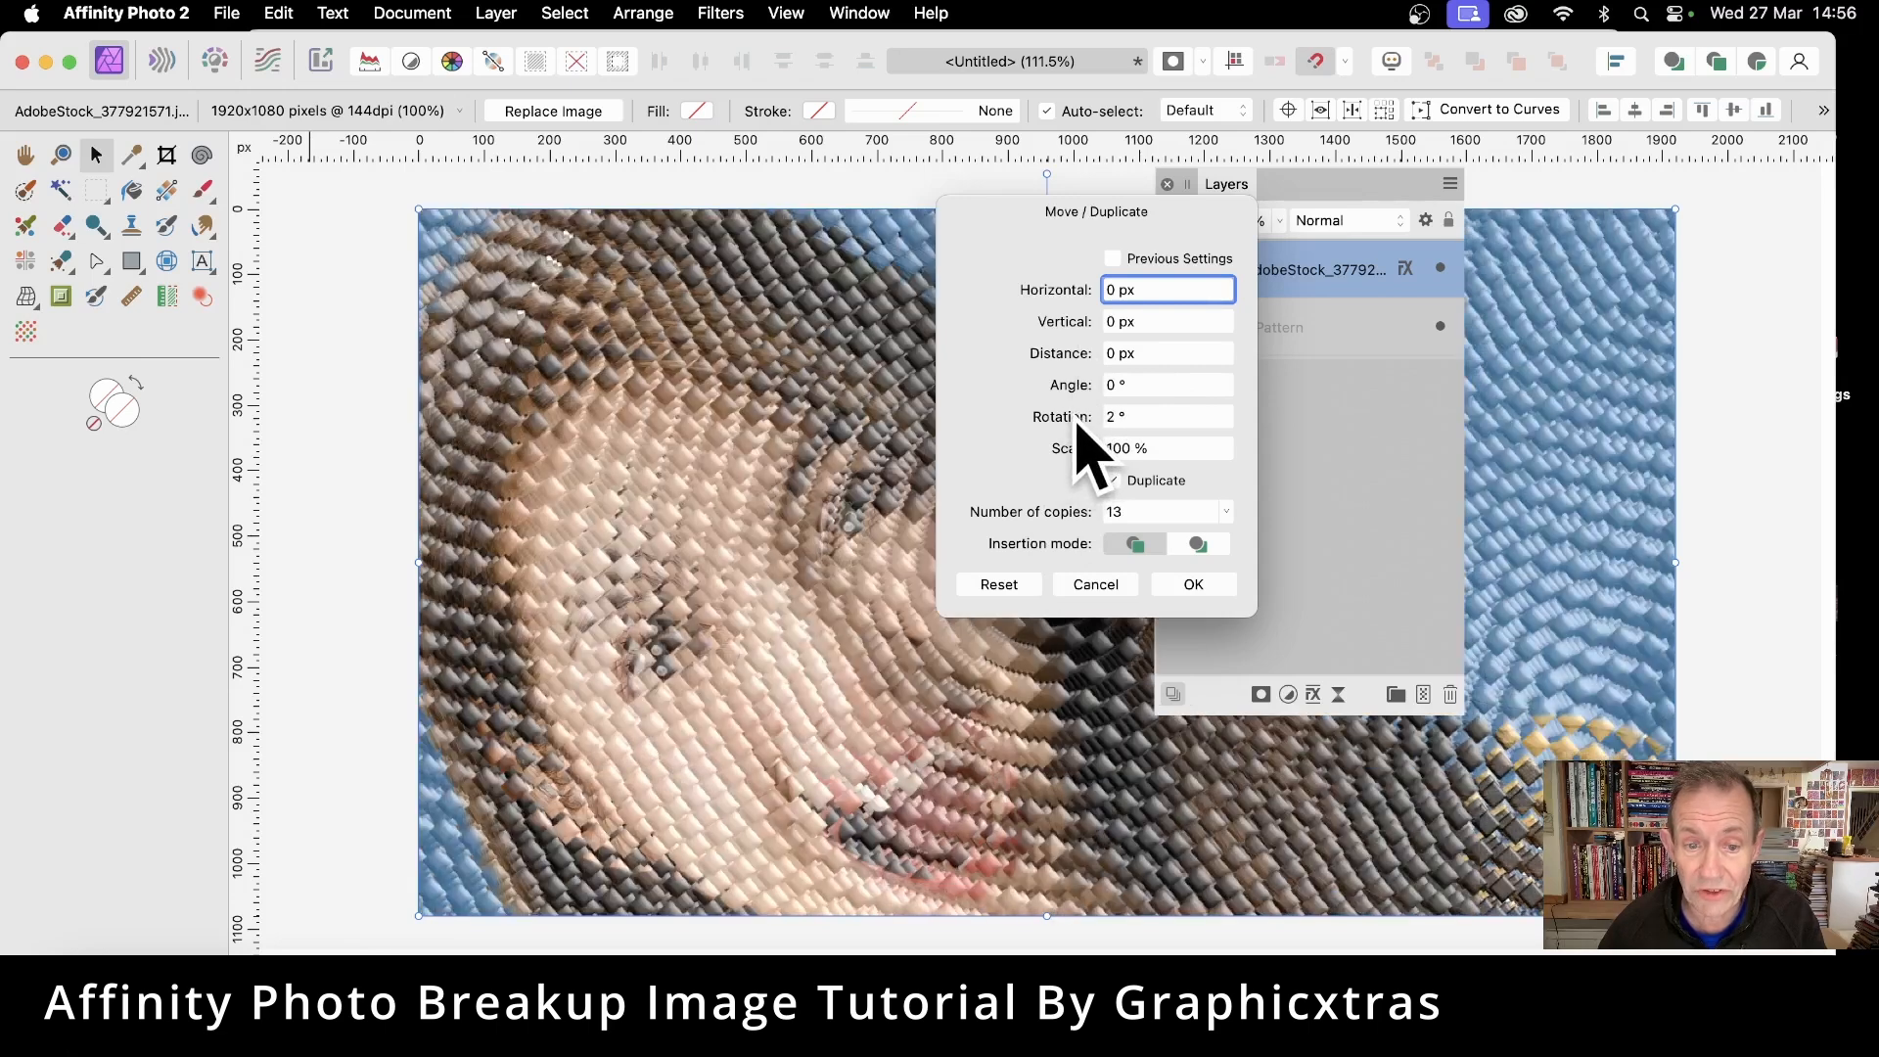
- Try the rotated duplication with the transform origin moved between the eyes and the scale set to 91%, and cancel it
{"action": "left_click_drag", "start_coordinate": [1083, 226], "coordinate": [1331, 233]}
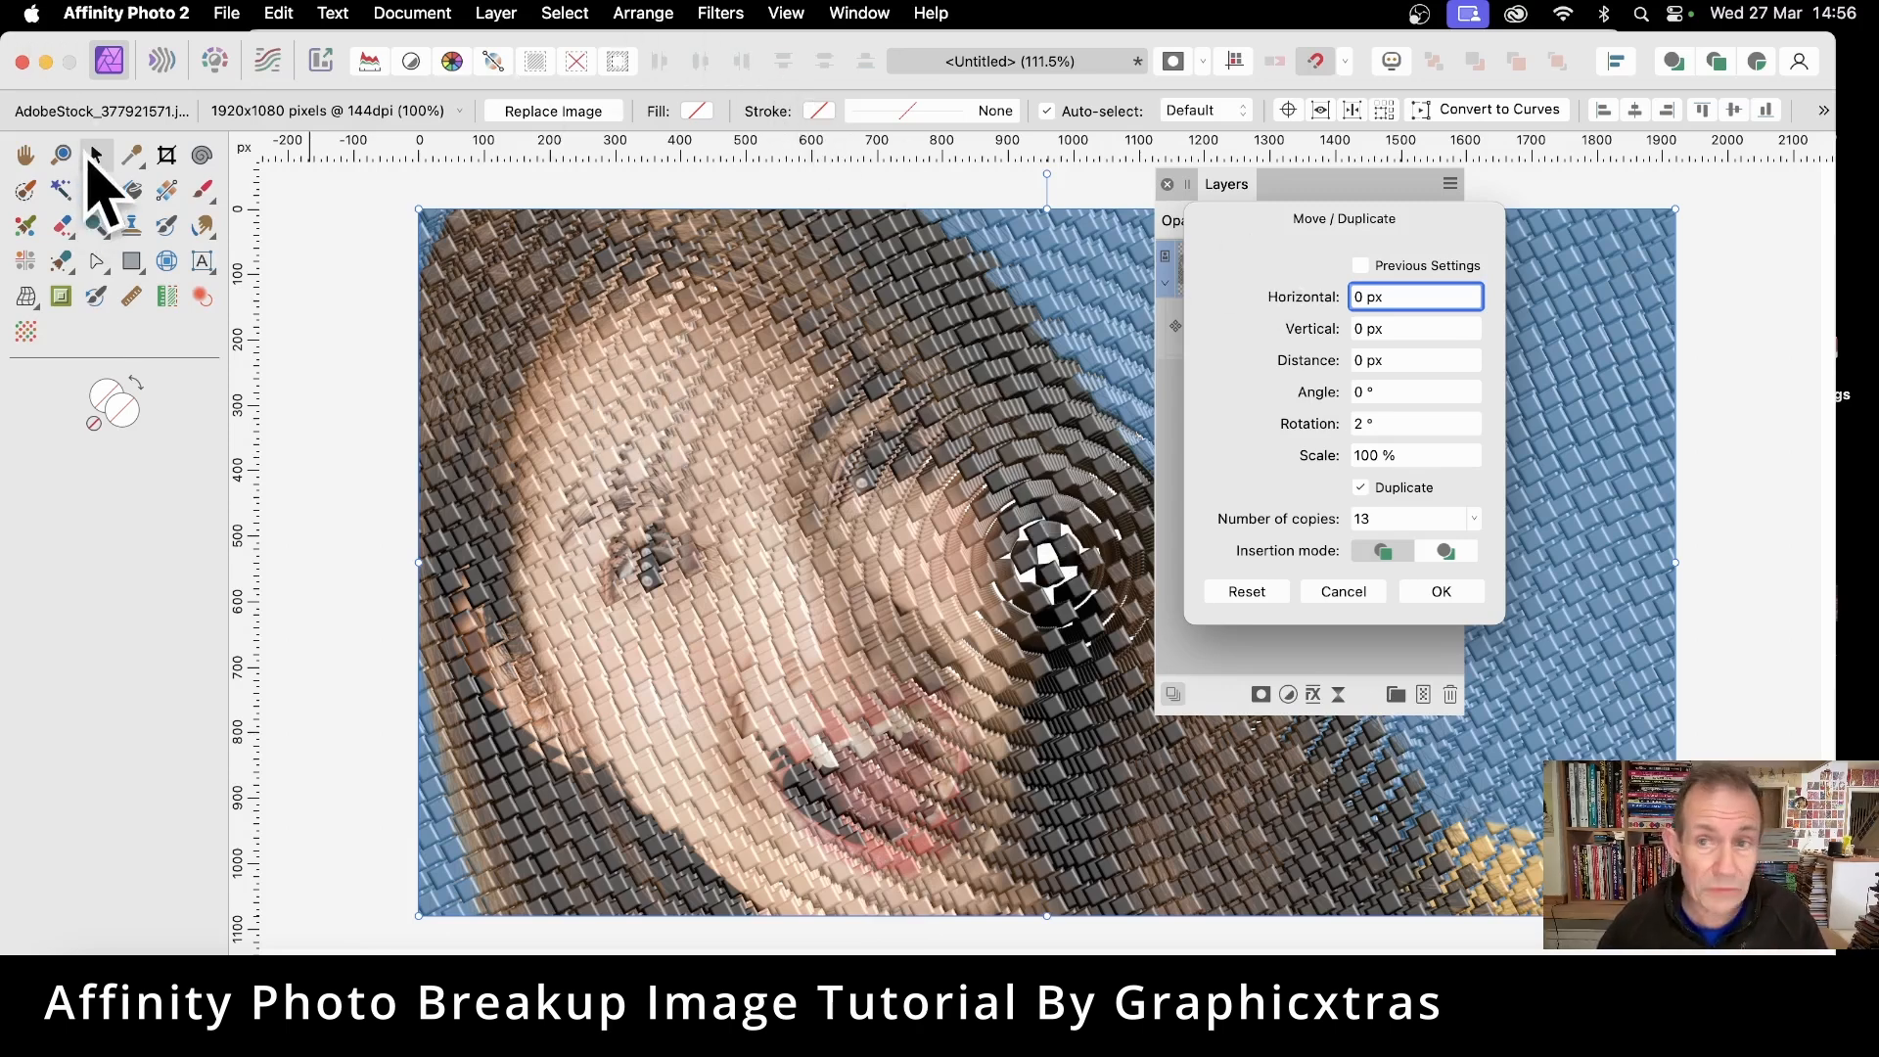
{"action": "left_click", "coordinate": [1290, 110]}
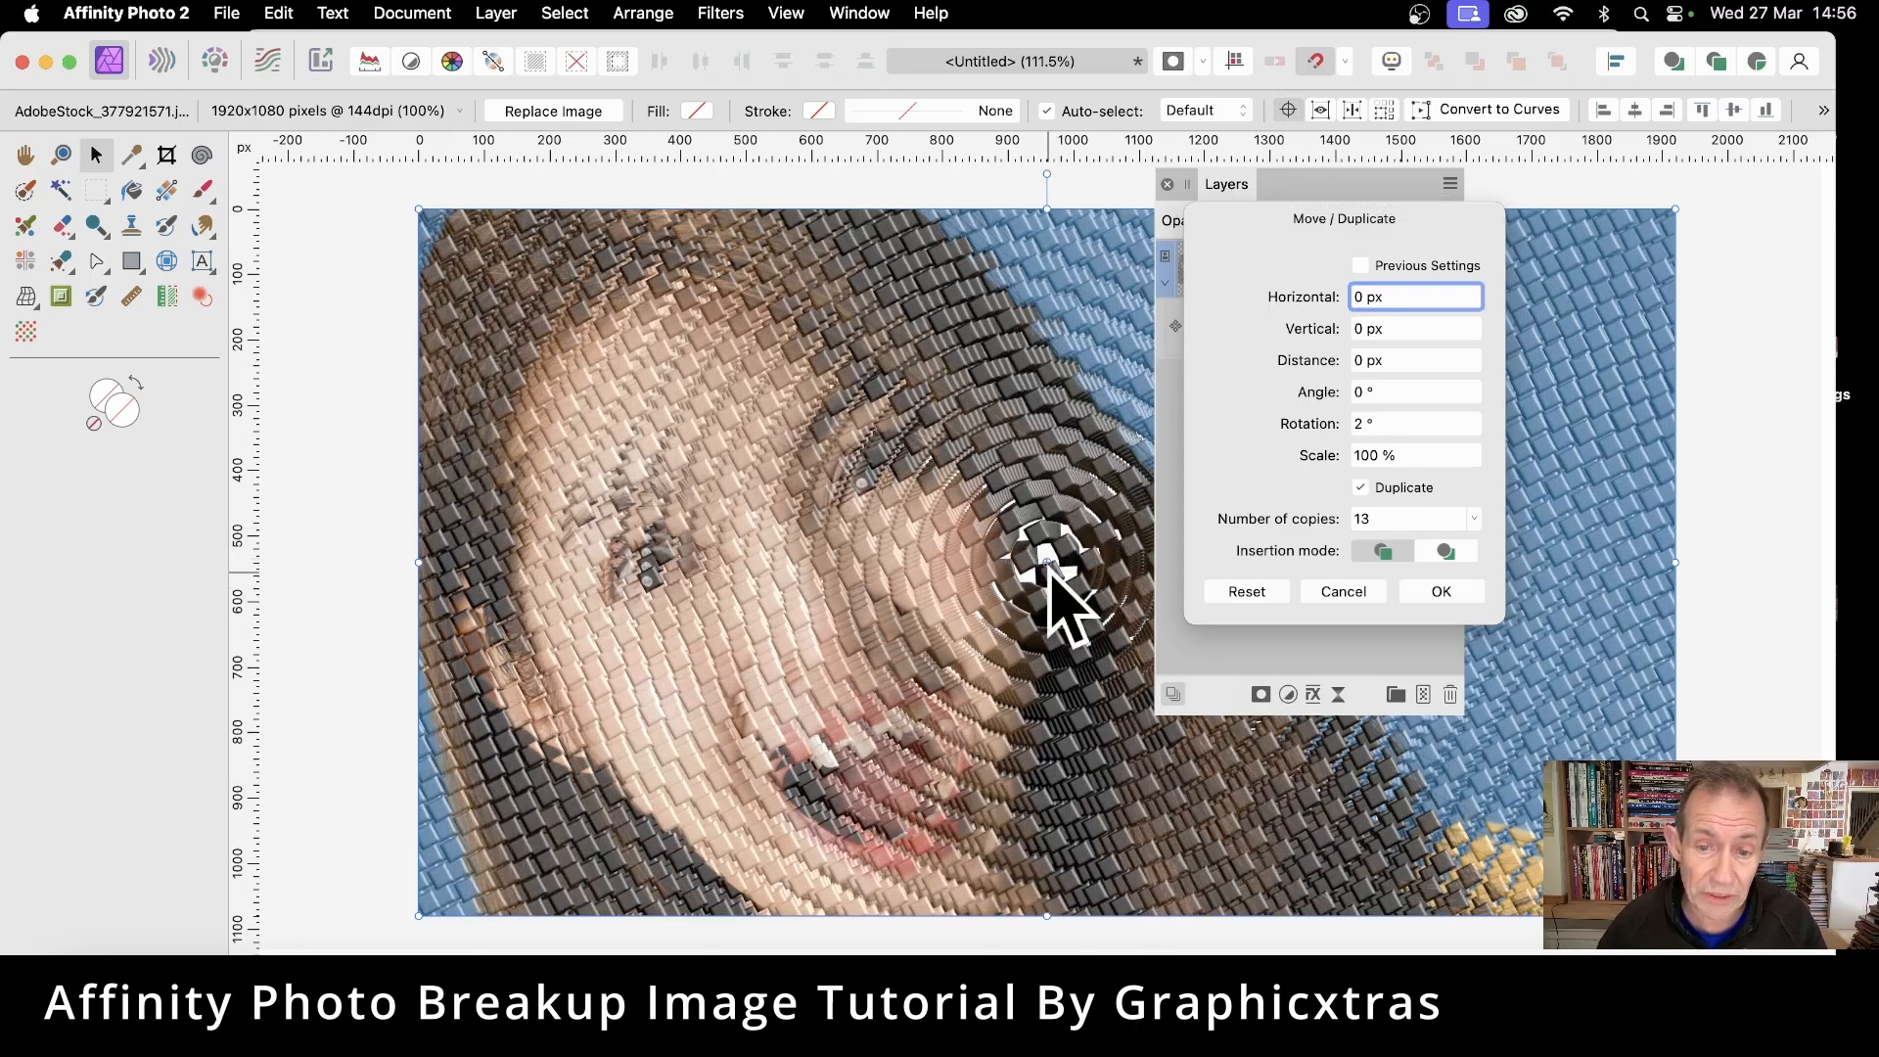
{"action": "left_click_drag", "start_coordinate": [1049, 566], "coordinate": [783, 416]}
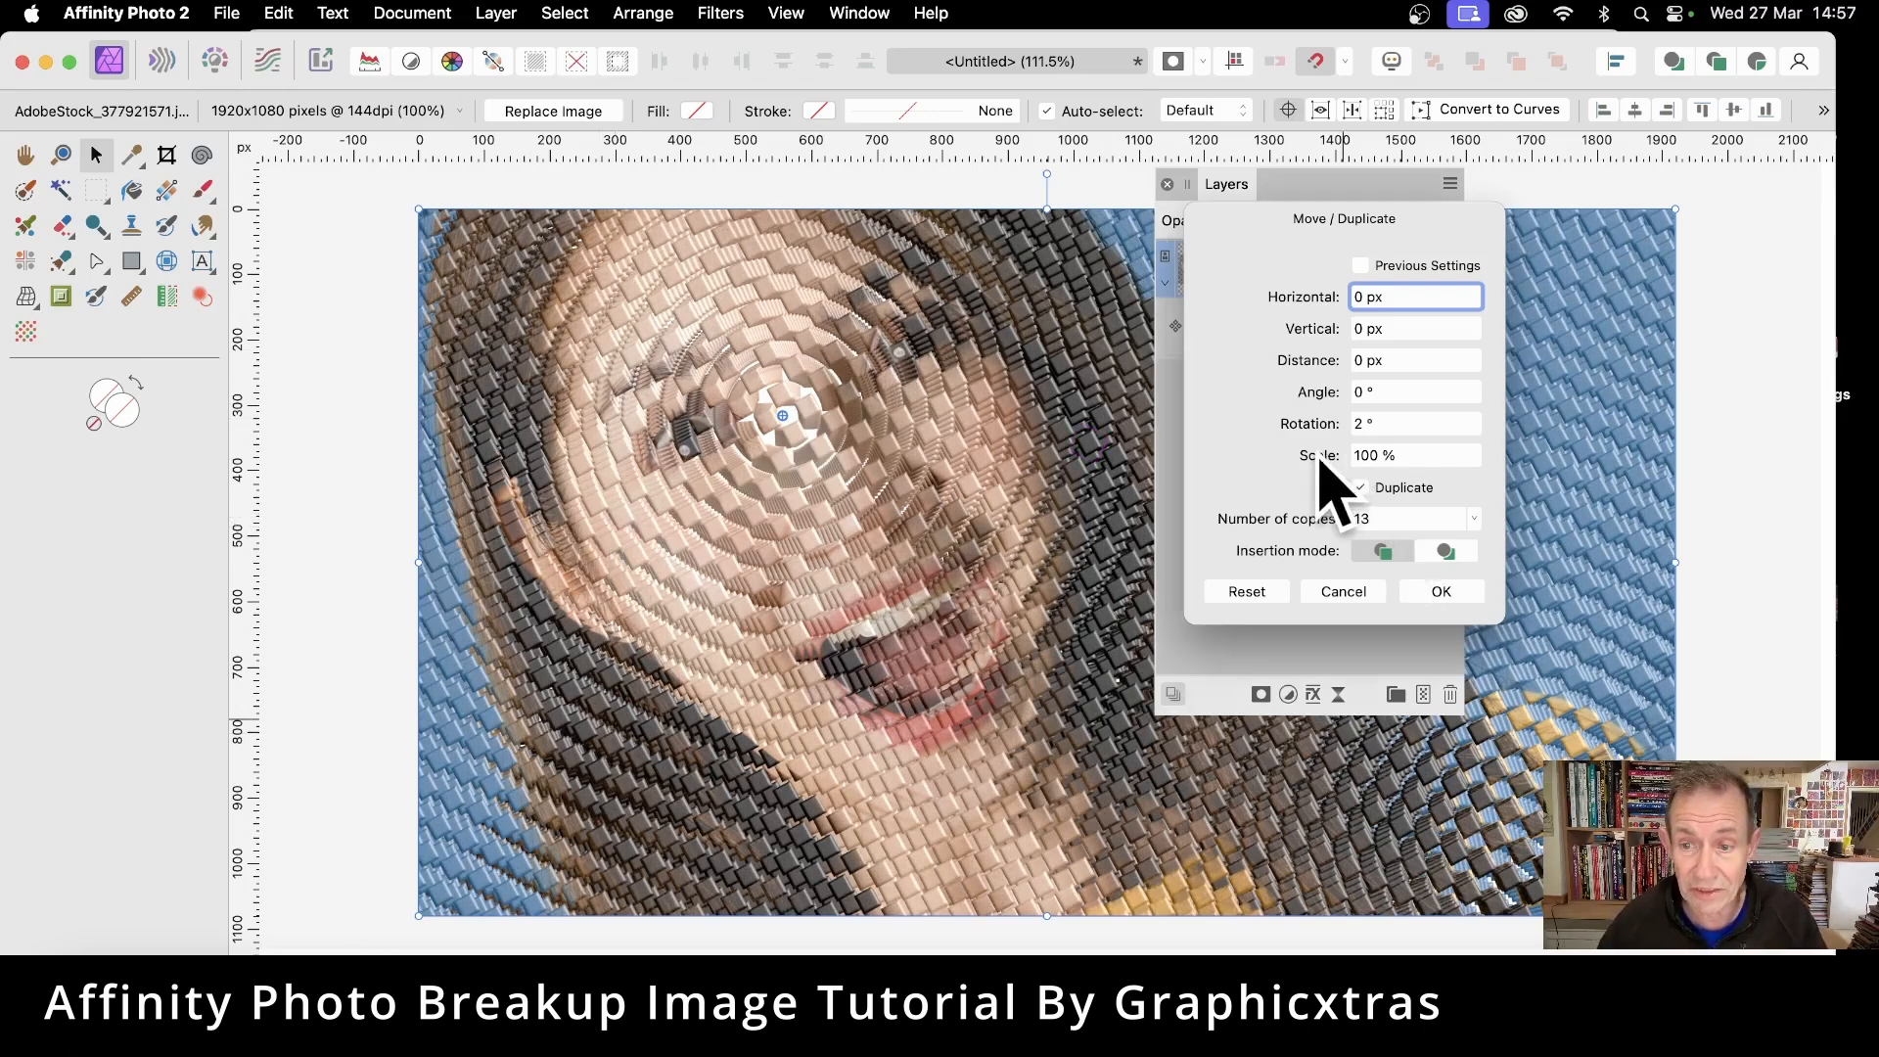
{"action": "left_click_drag", "start_coordinate": [1323, 458], "coordinate": [1314, 460]}
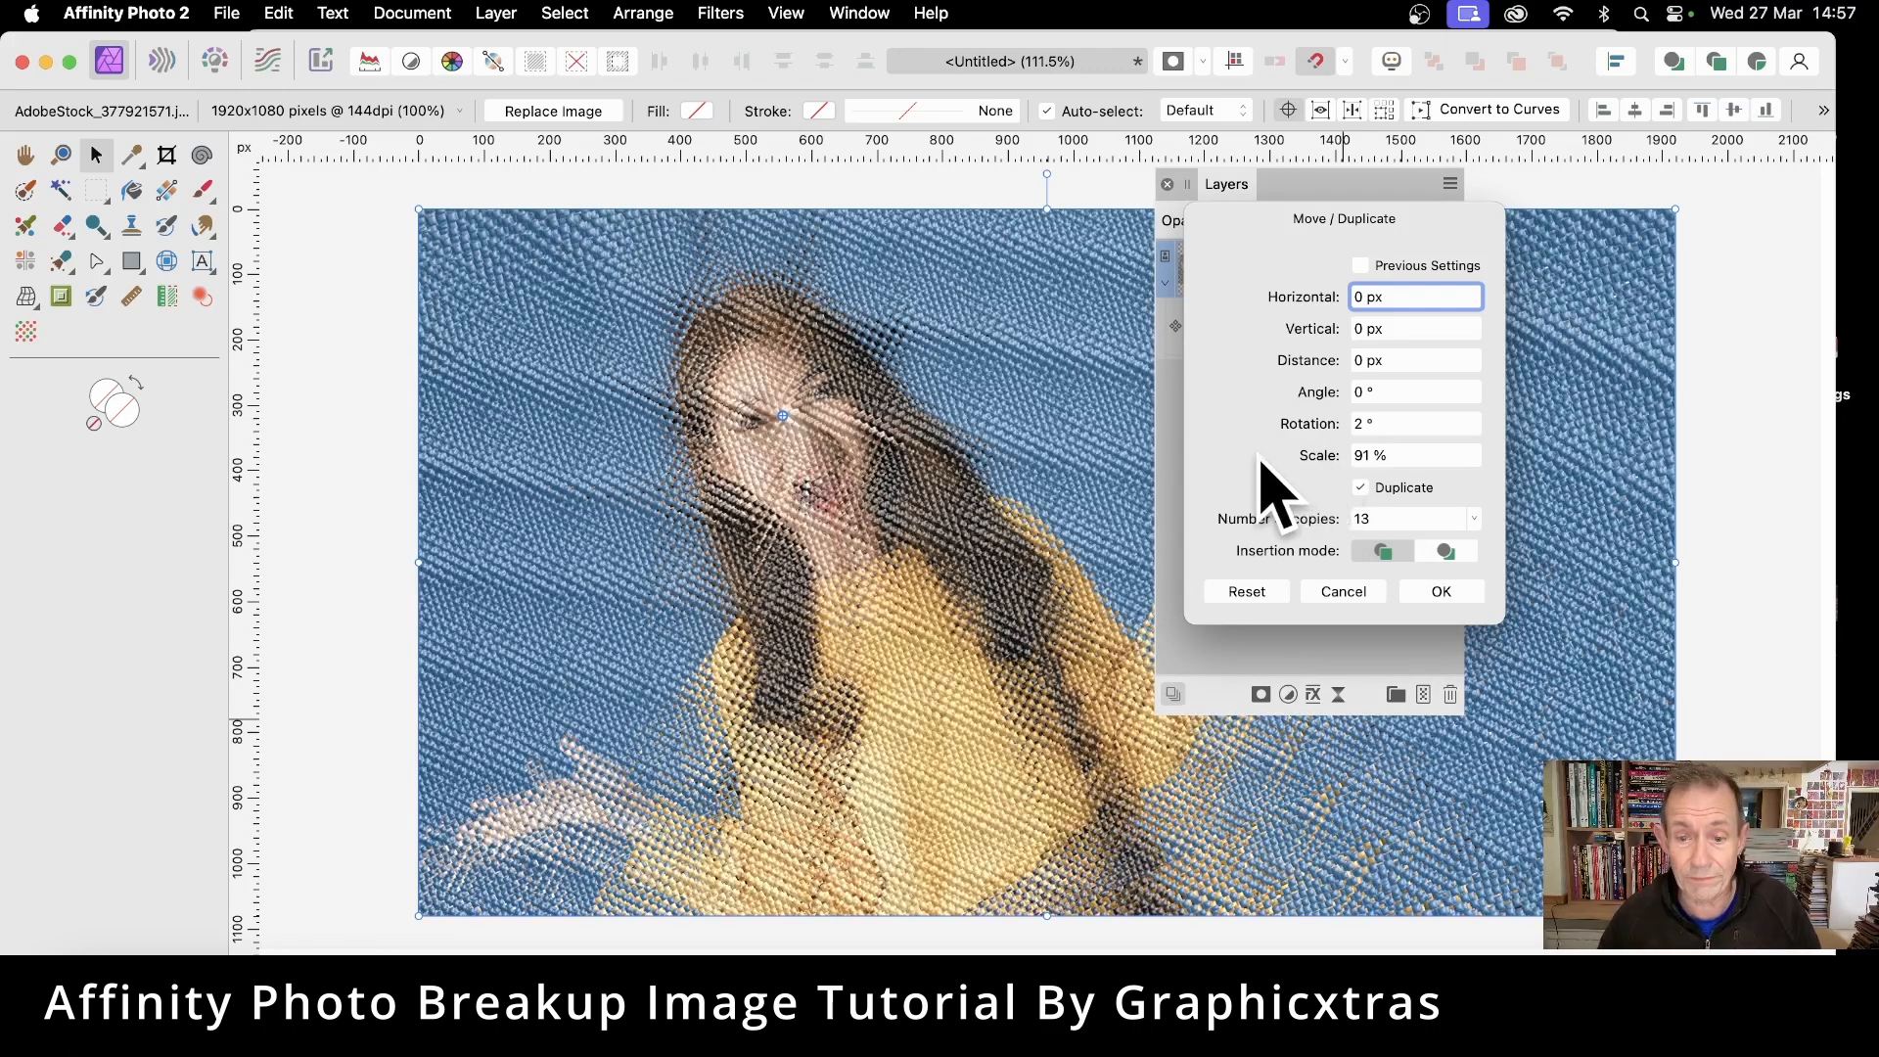
{"action": "left_click", "coordinate": [1331, 589]}
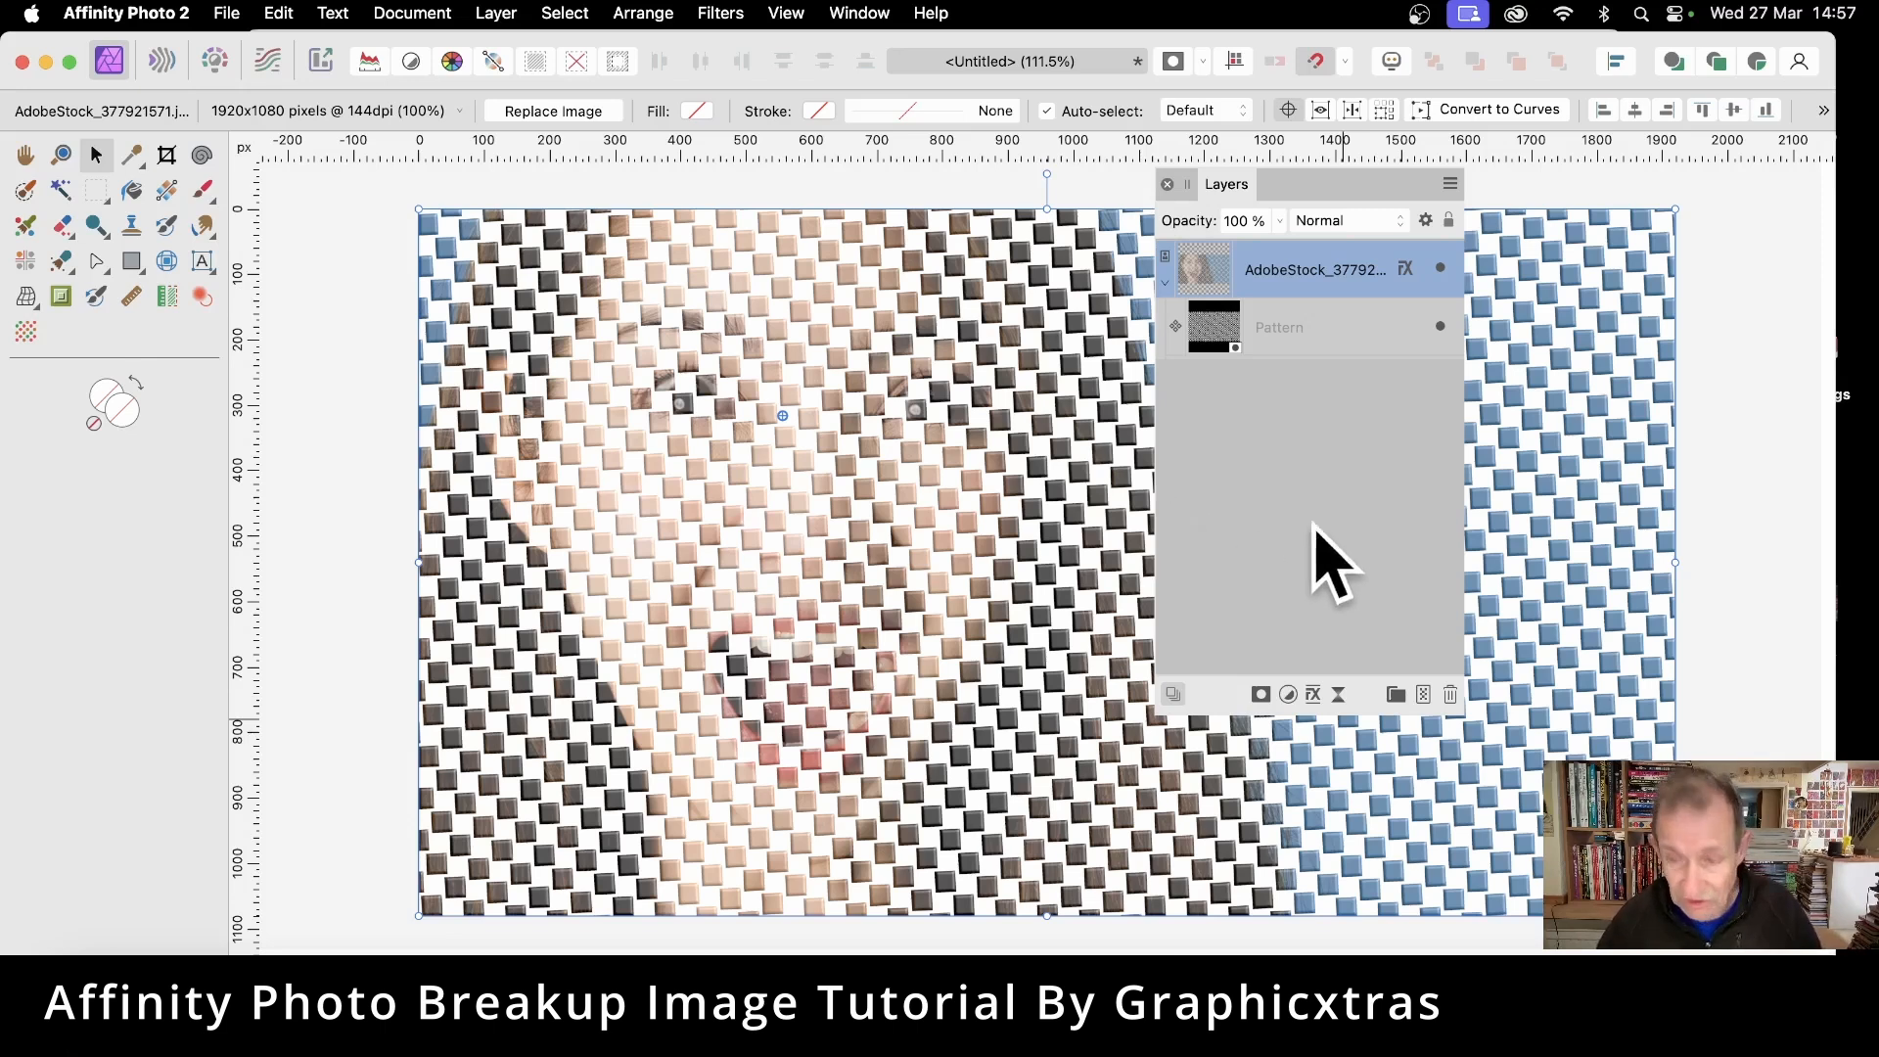
- Delete the pattern mask from the photo layer and turn off the layer's 3D effect
{"action": "left_click", "coordinate": [1264, 330]}
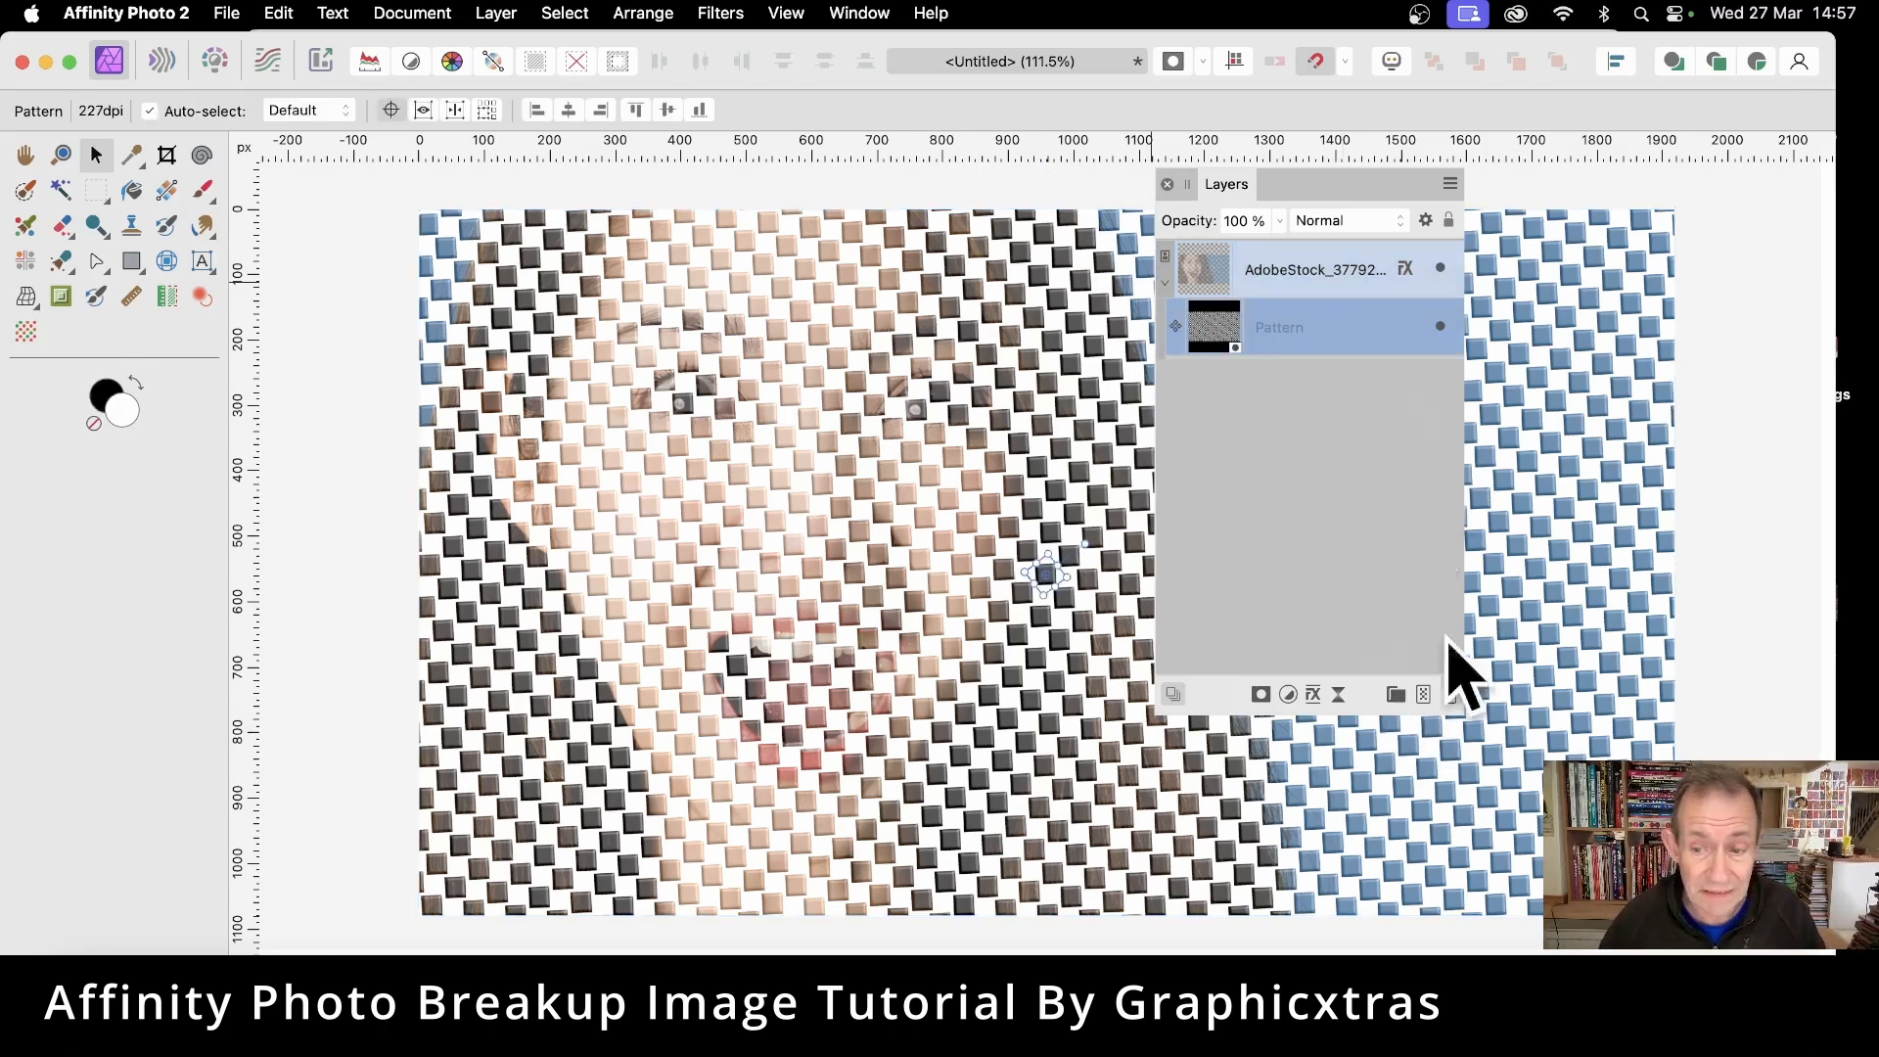
{"action": "left_click", "coordinate": [1450, 694]}
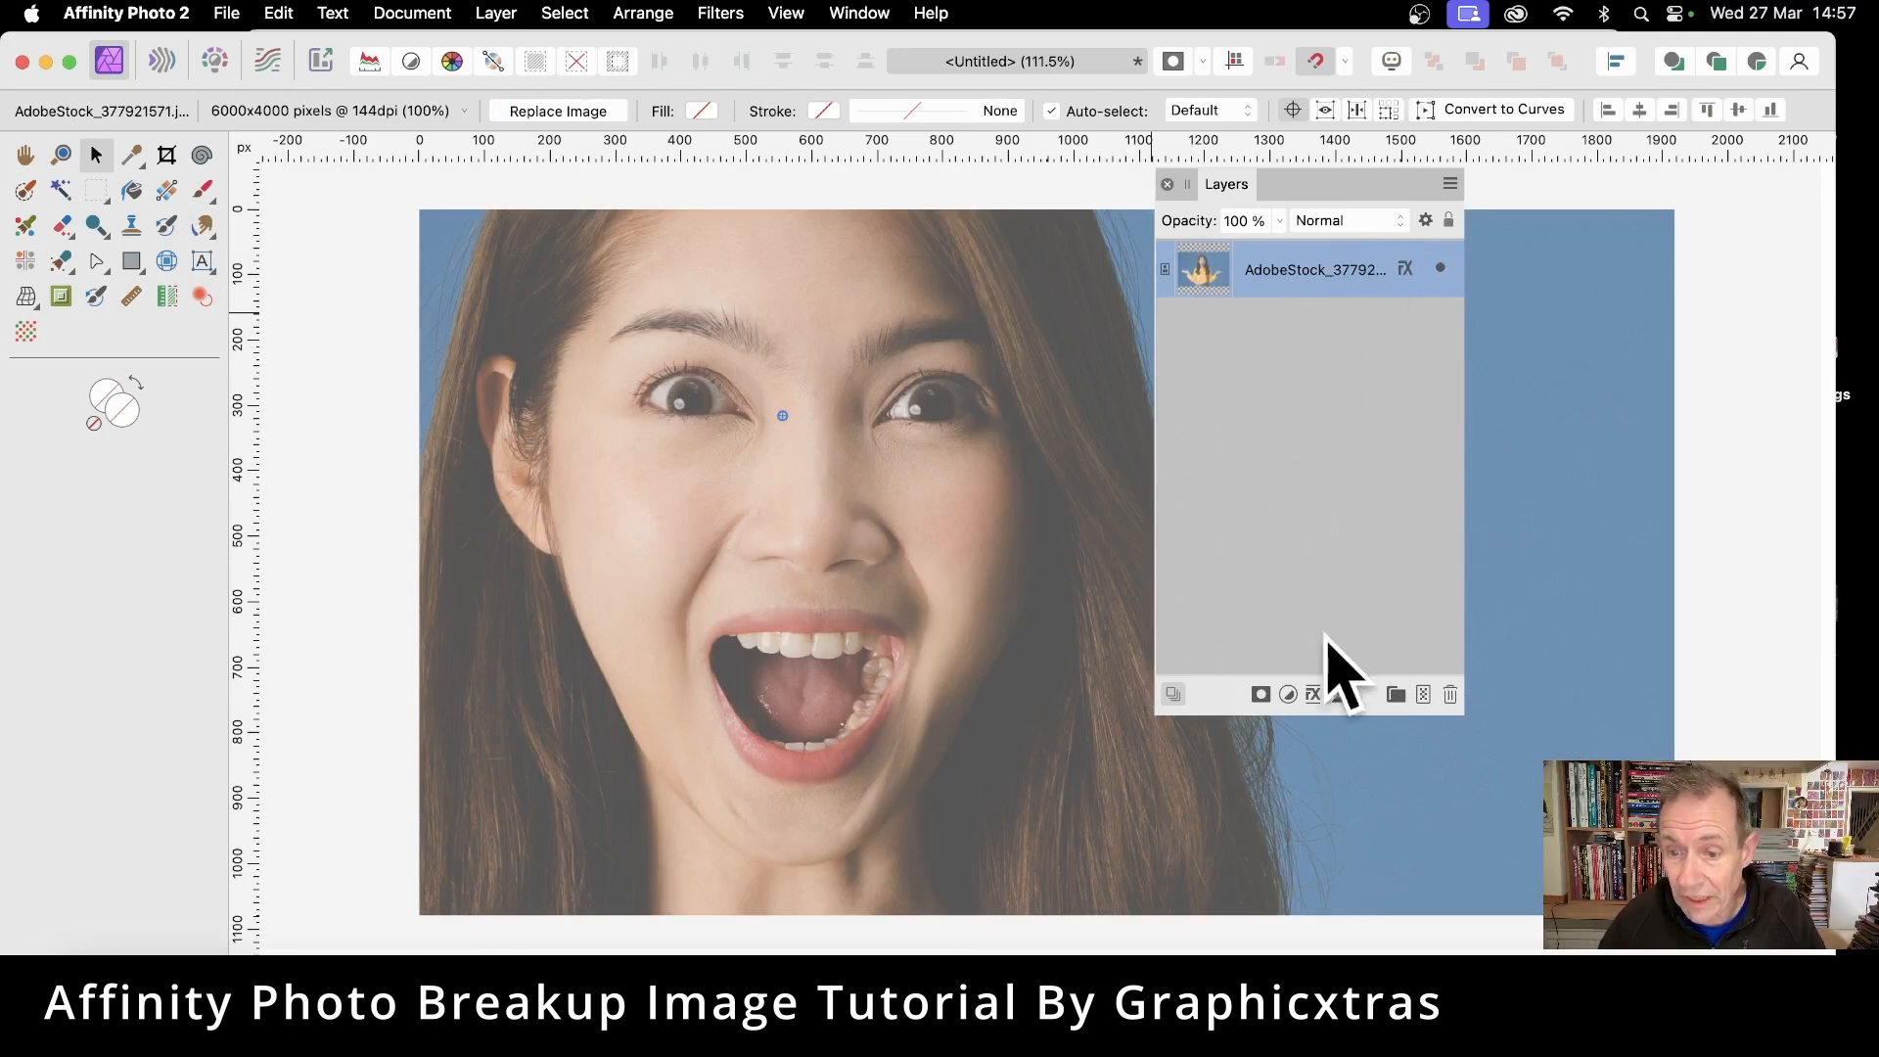
{"action": "left_click", "coordinate": [1313, 694]}
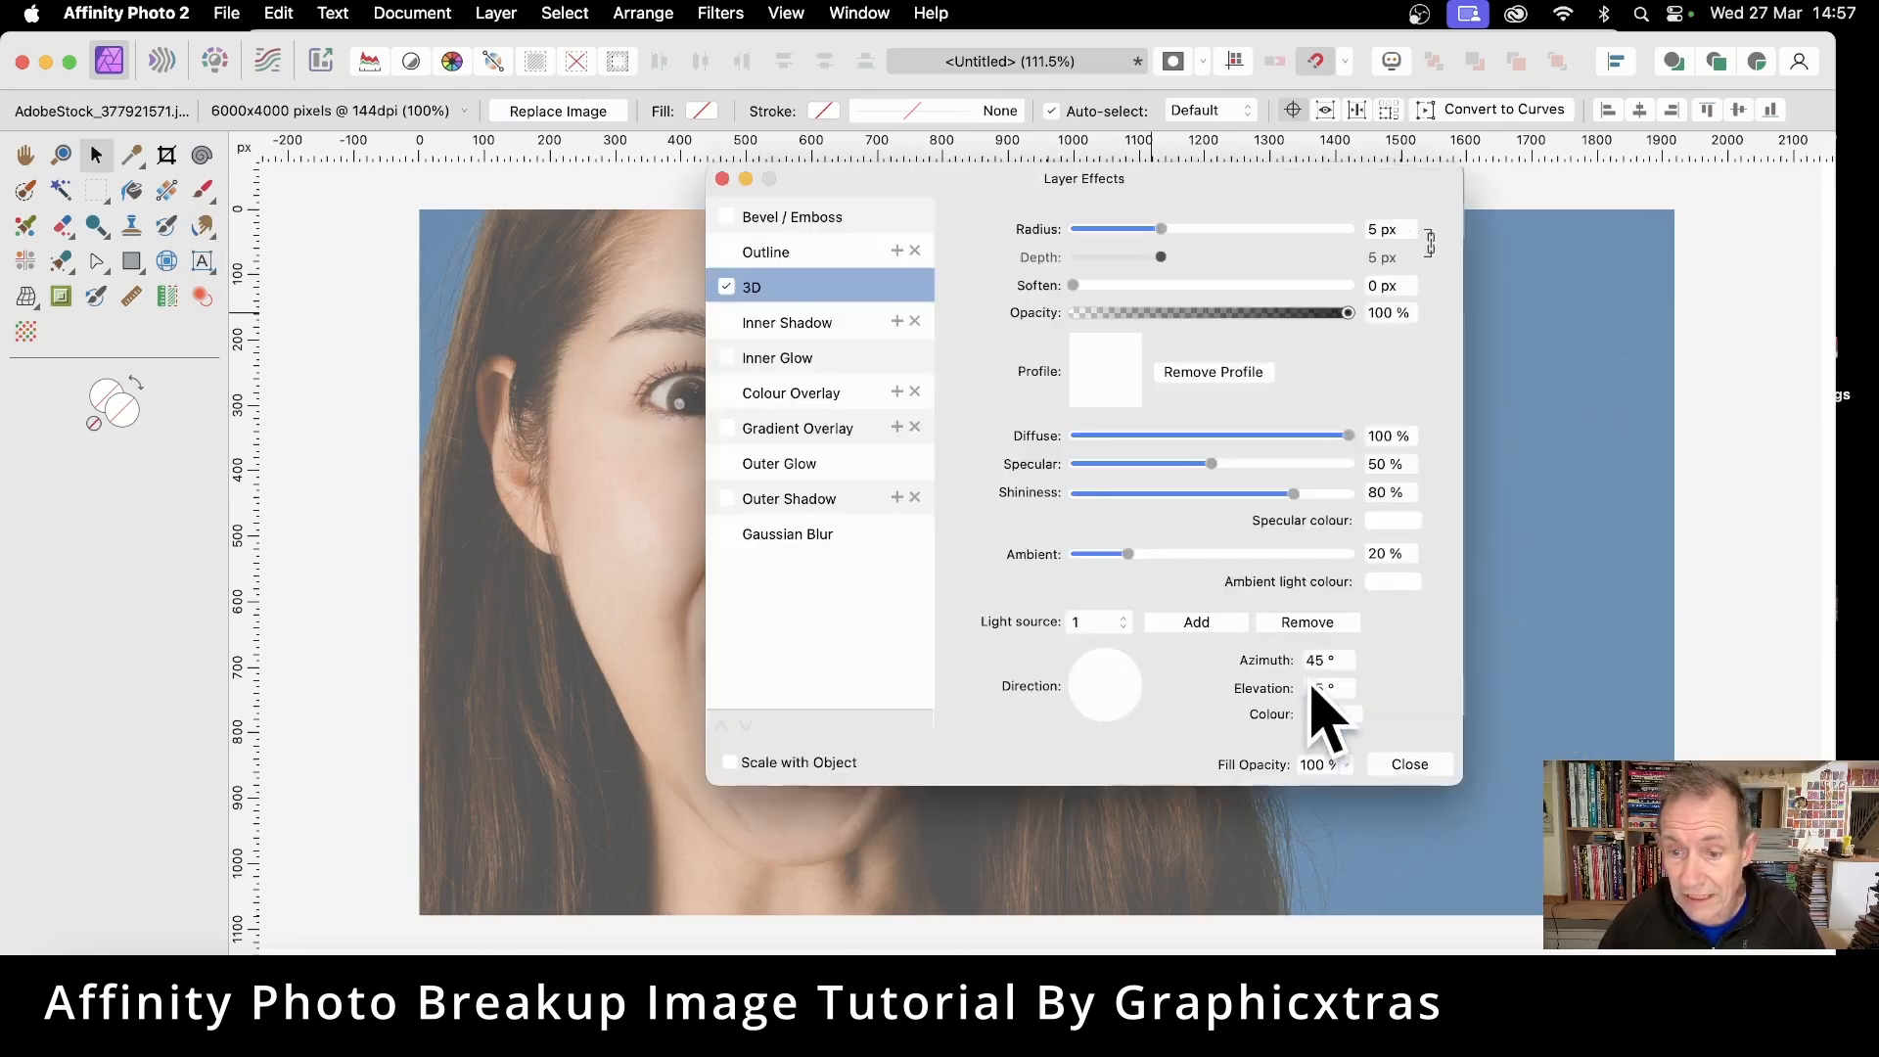
{"action": "left_click", "coordinate": [744, 290]}
{"action": "left_click", "coordinate": [1410, 765]}
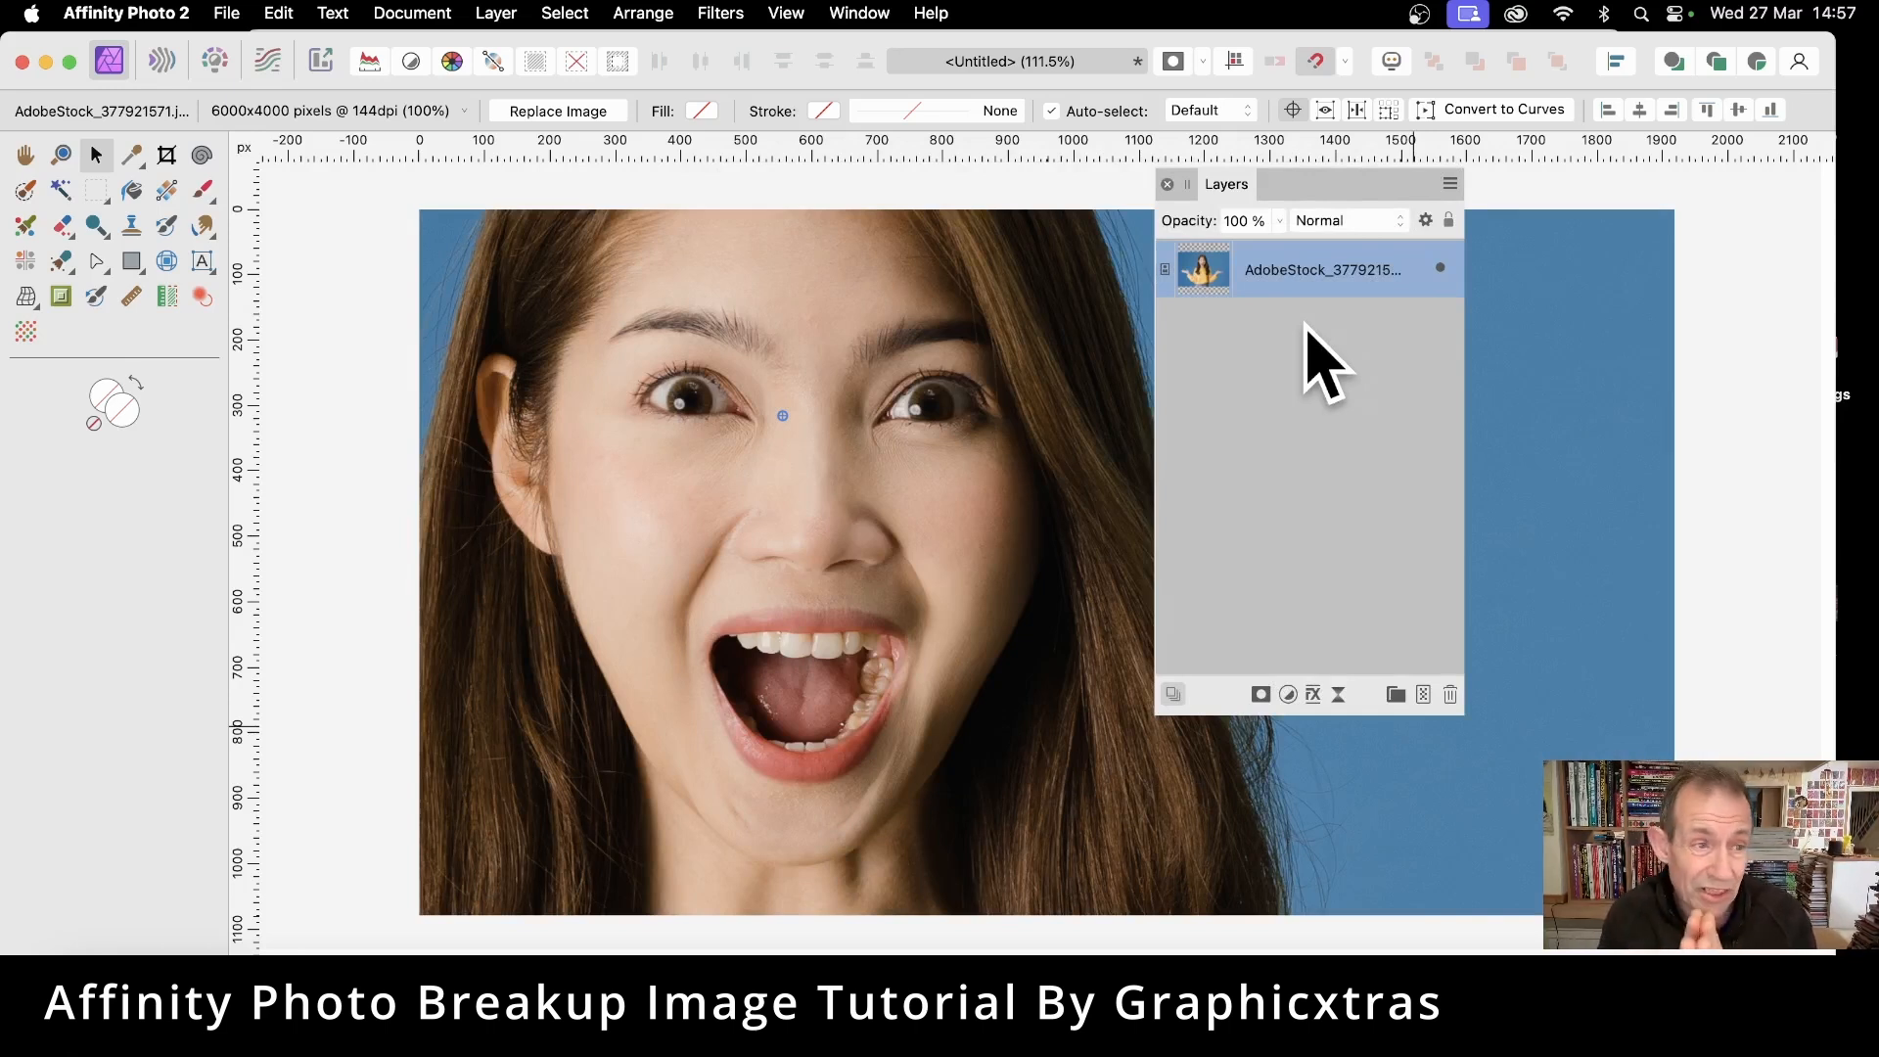
- Draw a narrow closed triangle with the Pen tool from the outer corner of the right-hand eye to beside the nose, filled with red FF0606
{"action": "left_click", "coordinate": [97, 262]}
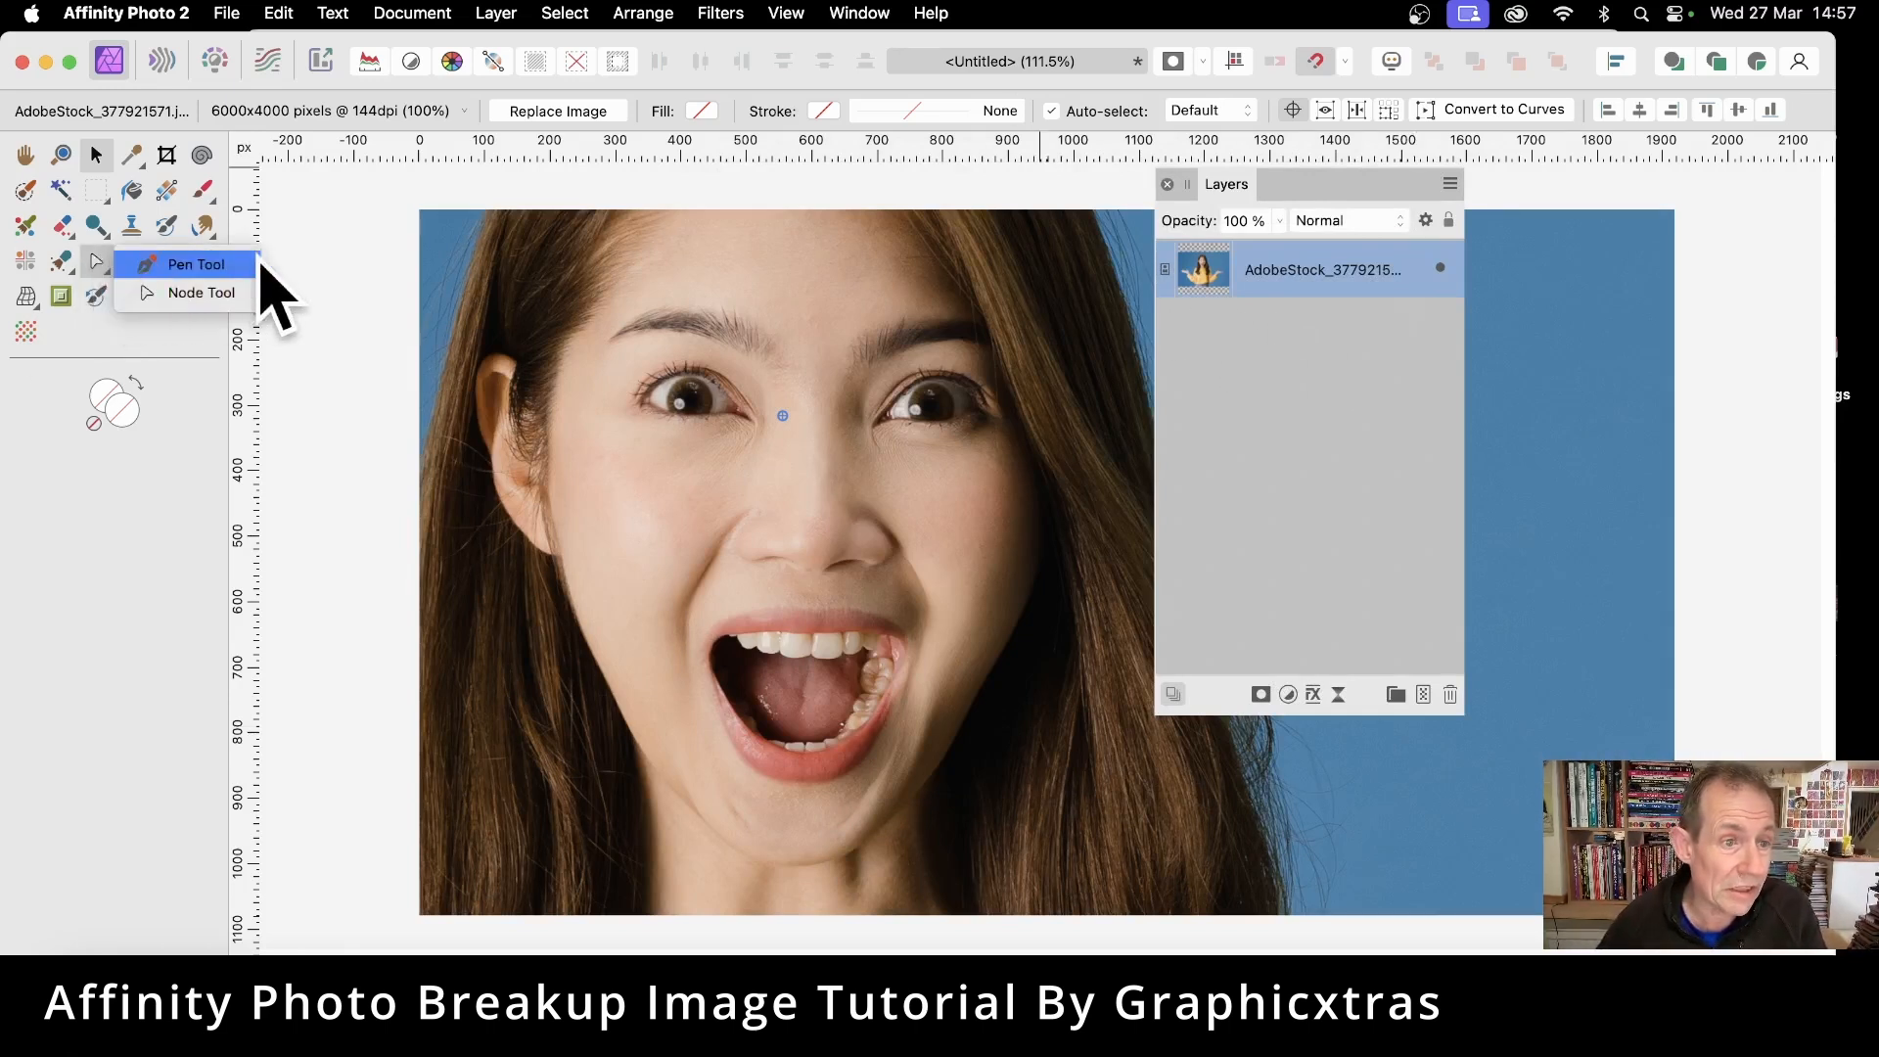
{"action": "left_click", "coordinate": [196, 264]}
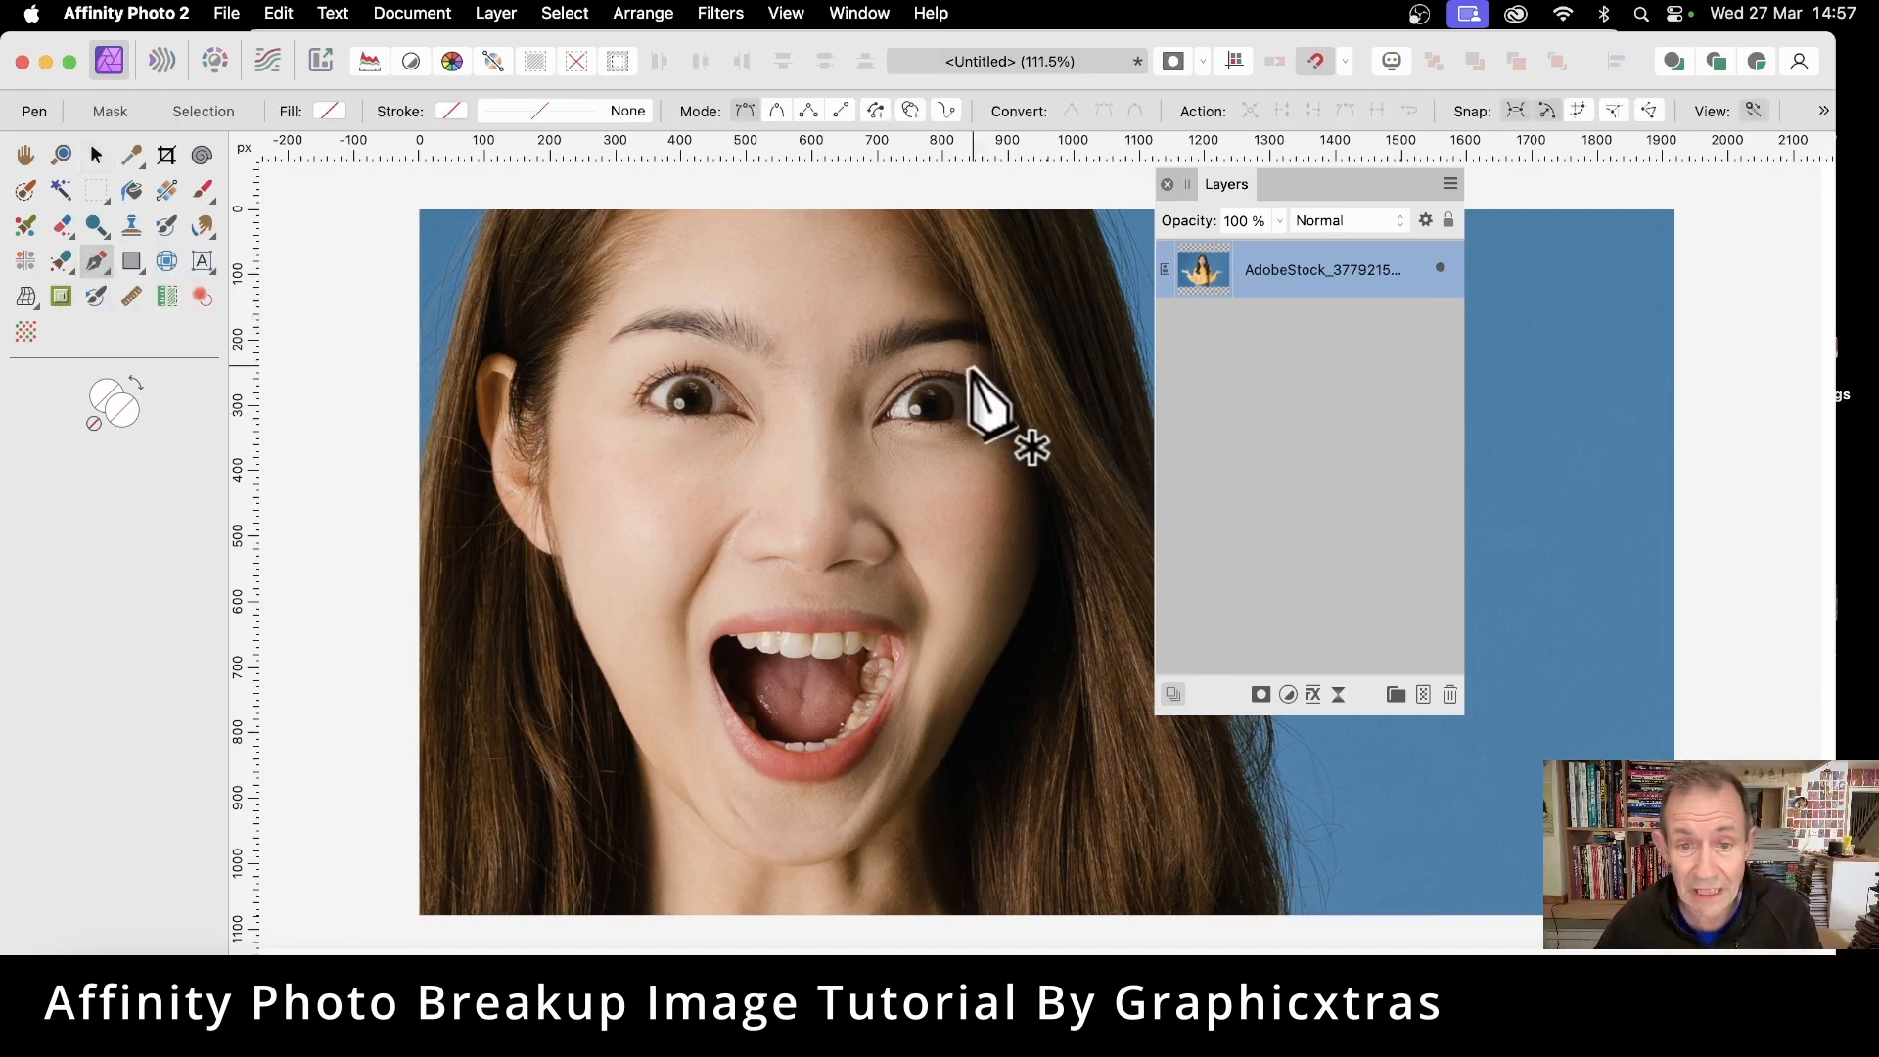
{"action": "left_click_drag", "start_coordinate": [866, 498], "coordinate": [928, 509]}
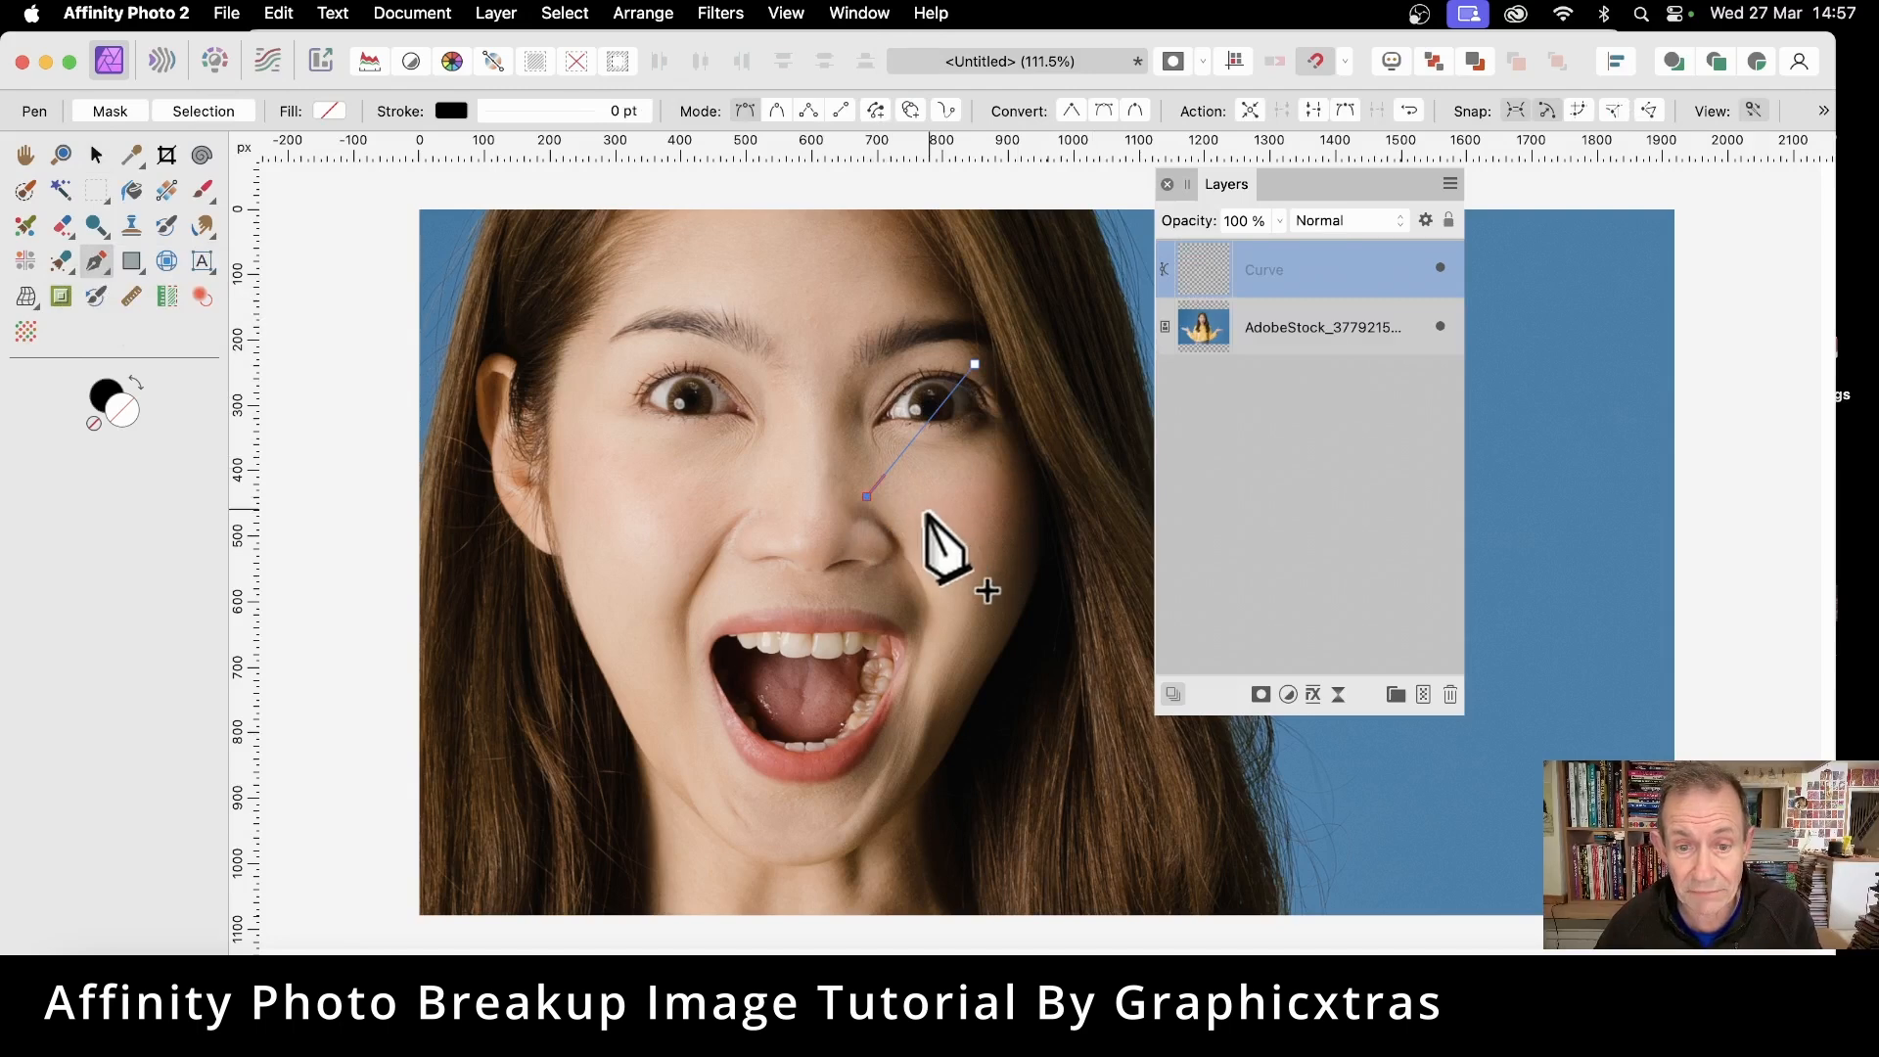
{"action": "left_click", "coordinate": [975, 364]}
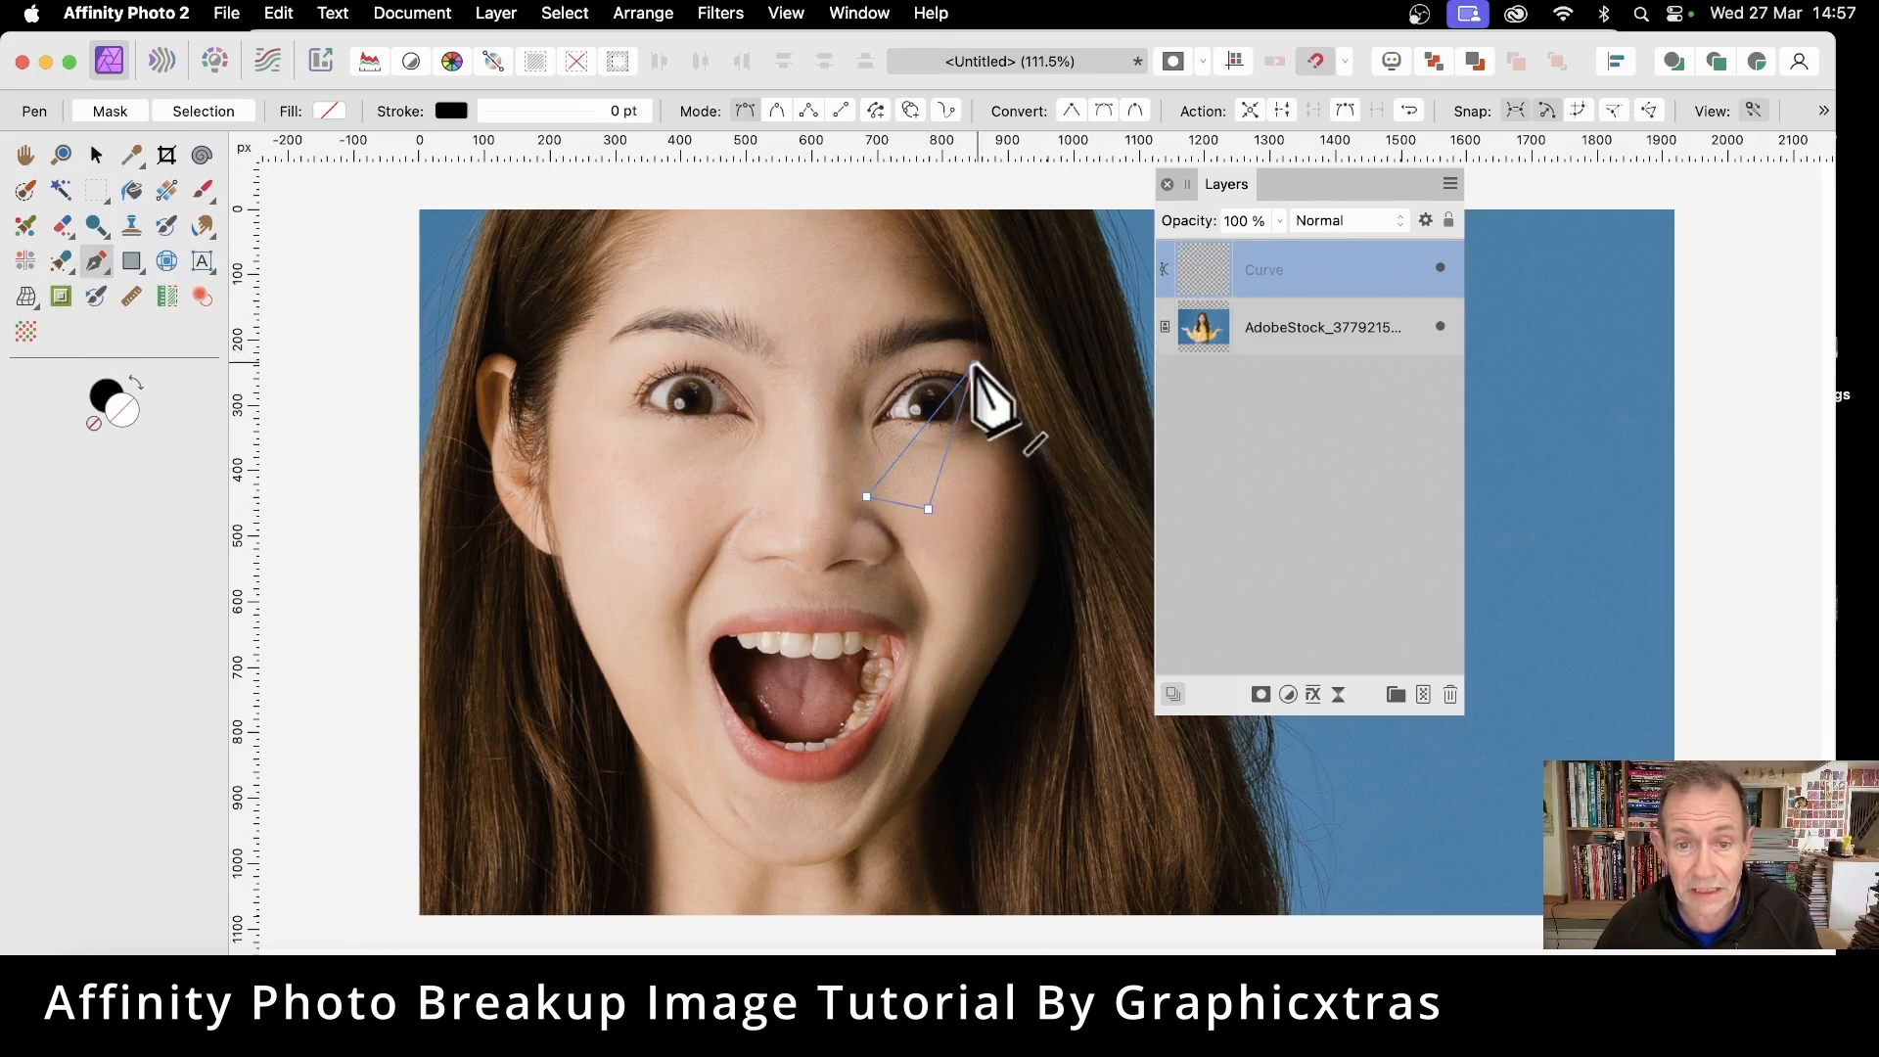
{"action": "left_click", "coordinate": [333, 113]}
{"action": "left_click_drag", "start_coordinate": [474, 223], "coordinate": [545, 294]}
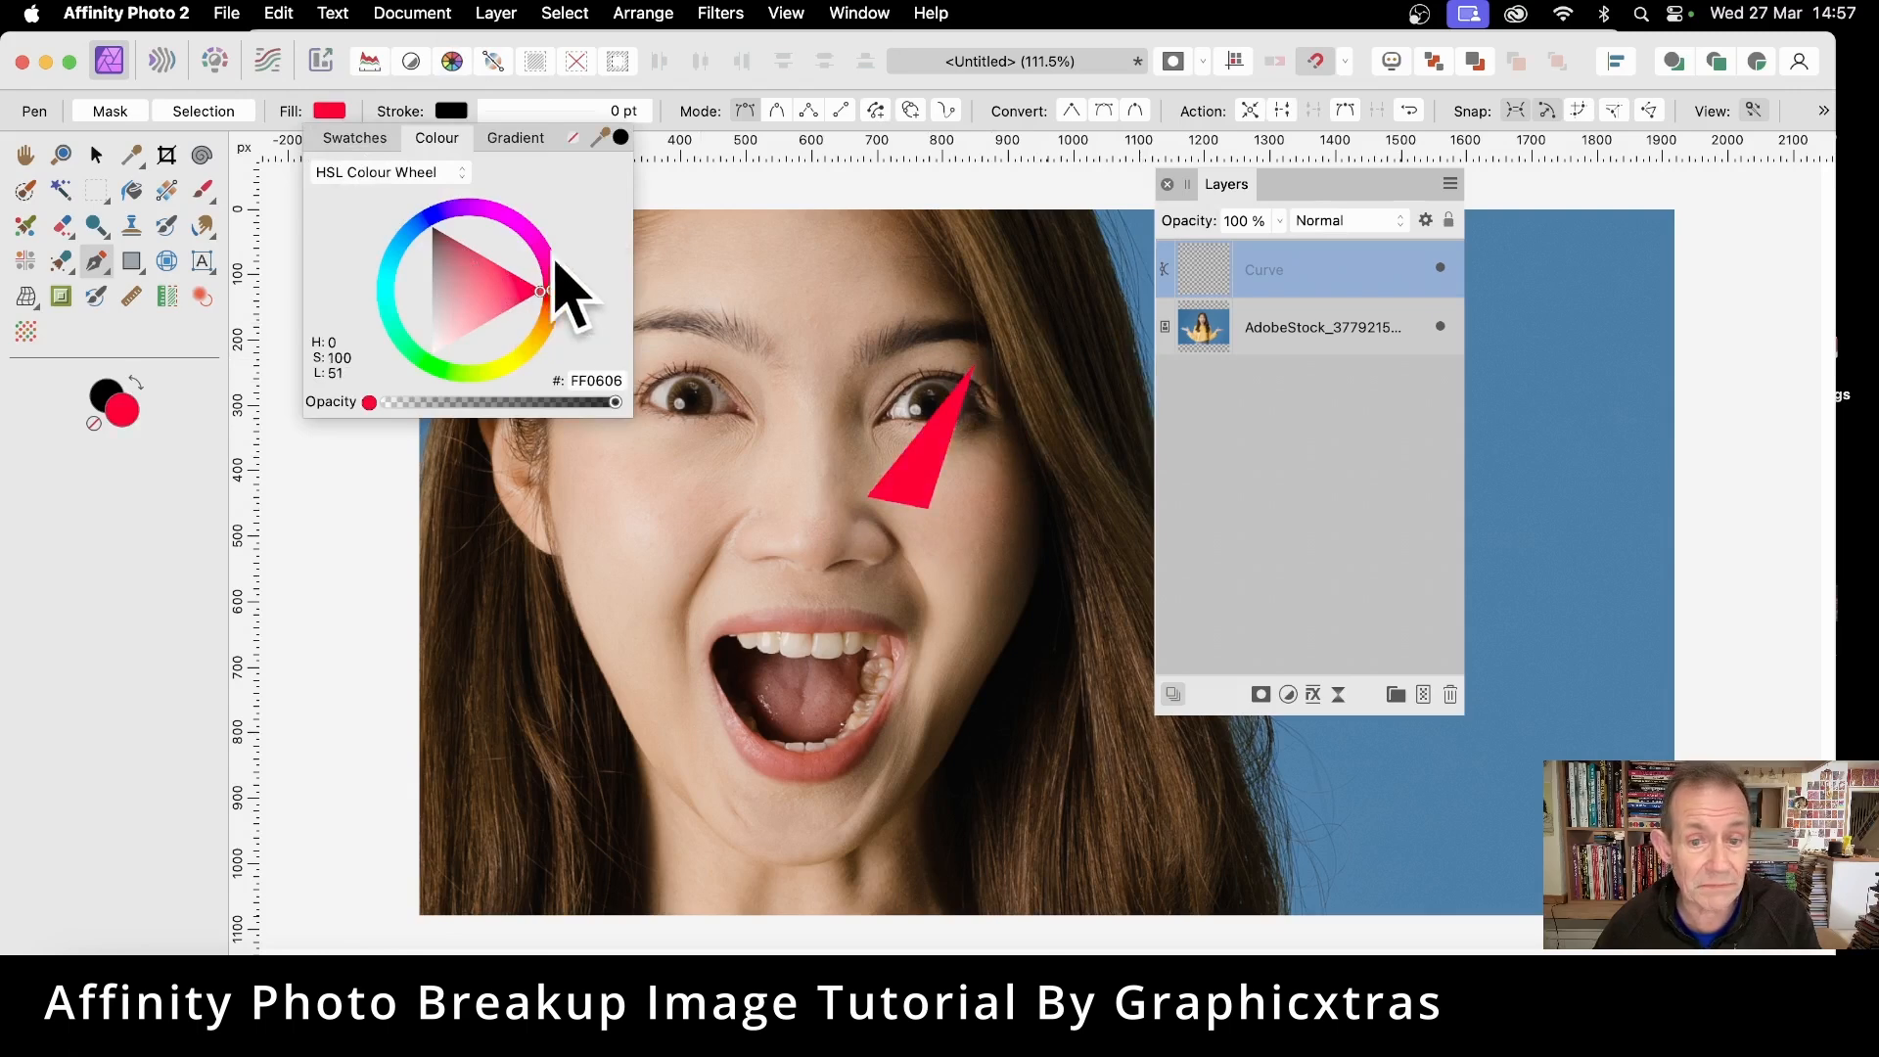
{"action": "left_click", "coordinate": [424, 33]}
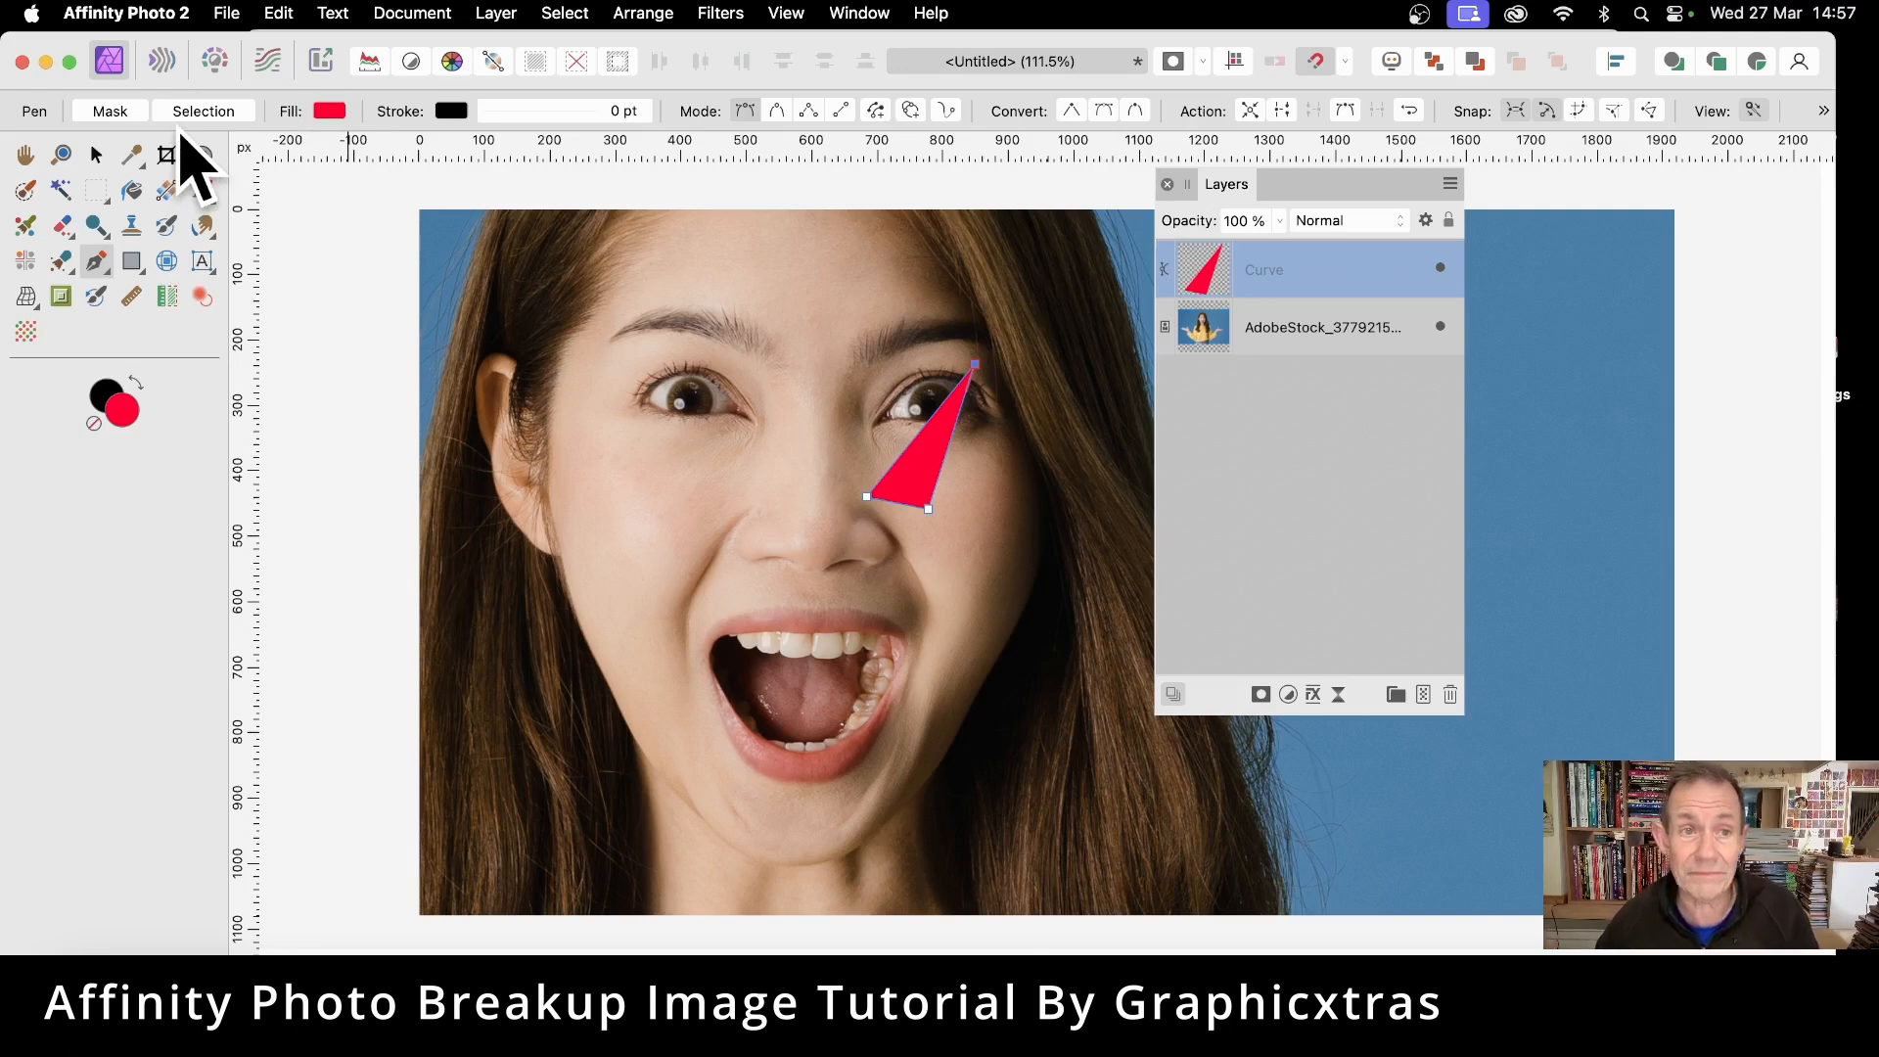
- Rasterise the red triangle and create a new pattern layer from it
{"action": "left_click", "coordinate": [495, 13]}
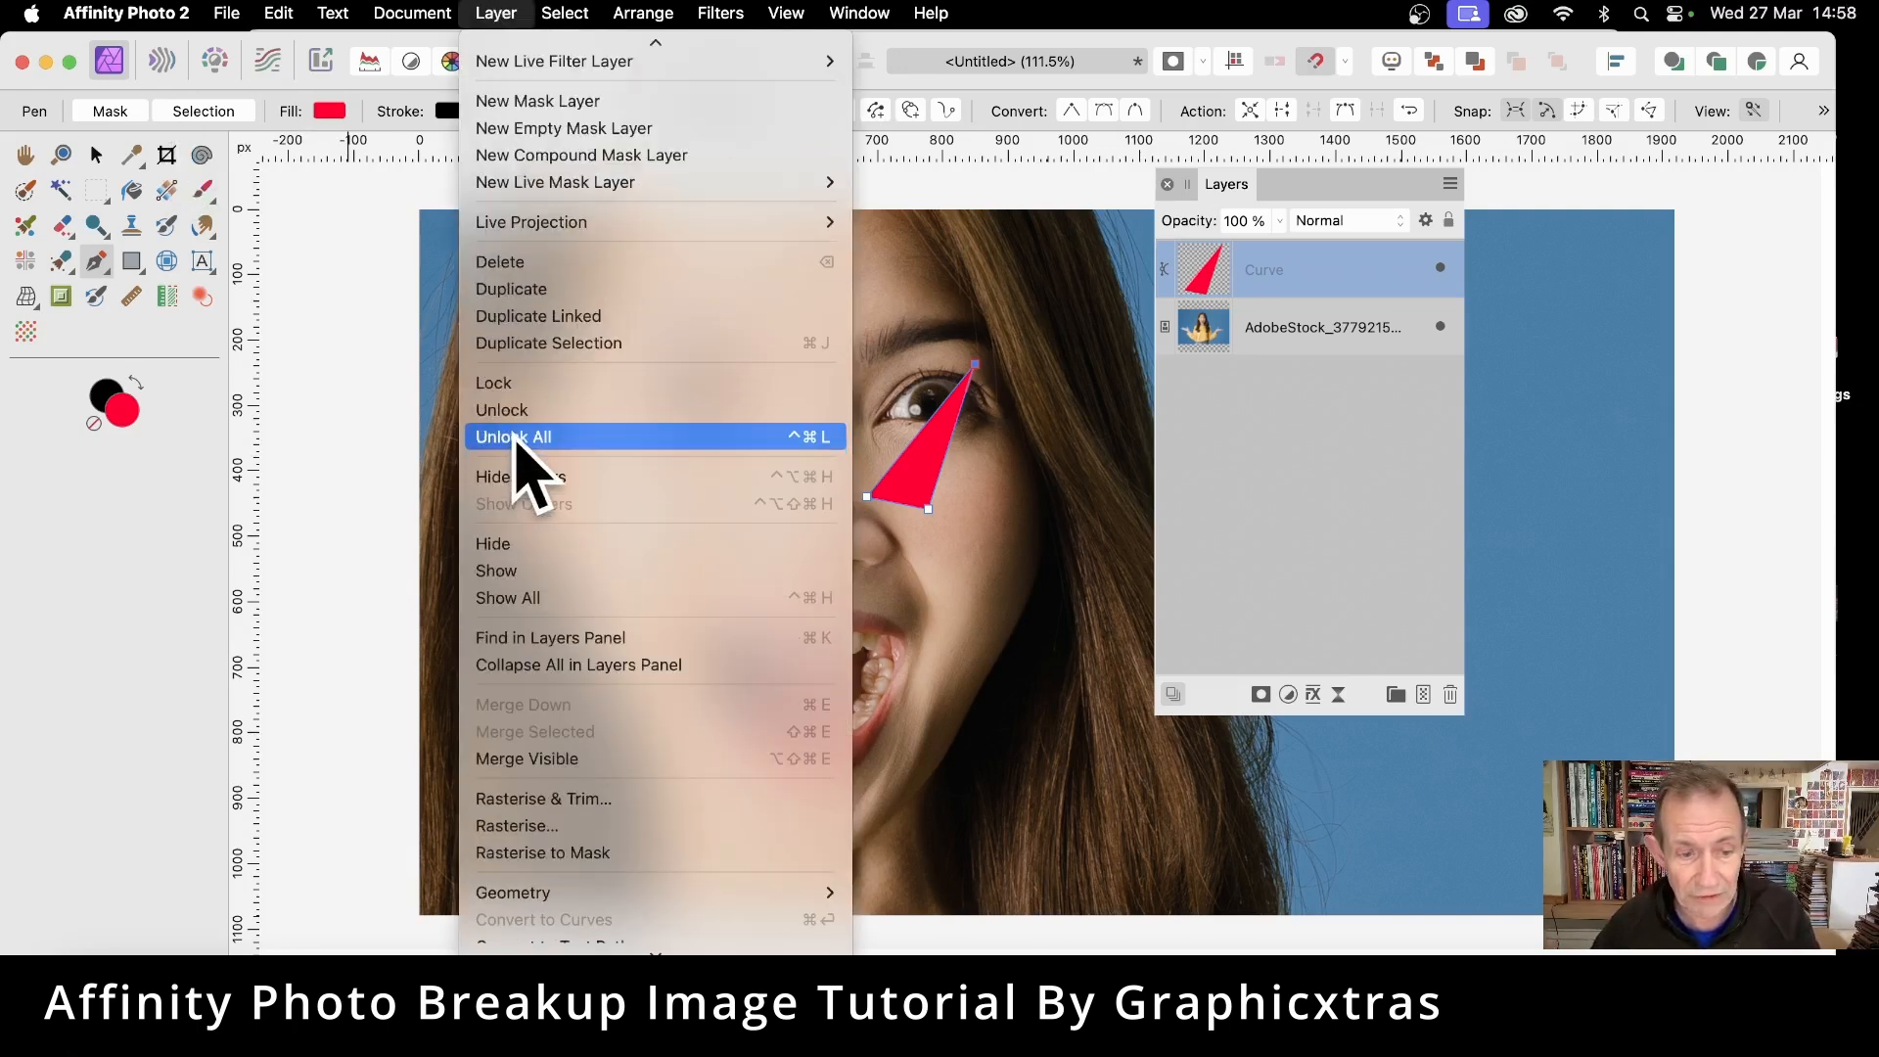
{"action": "scroll", "coordinate": [518, 470], "scroll_direction": "down", "scroll_amount": 2}
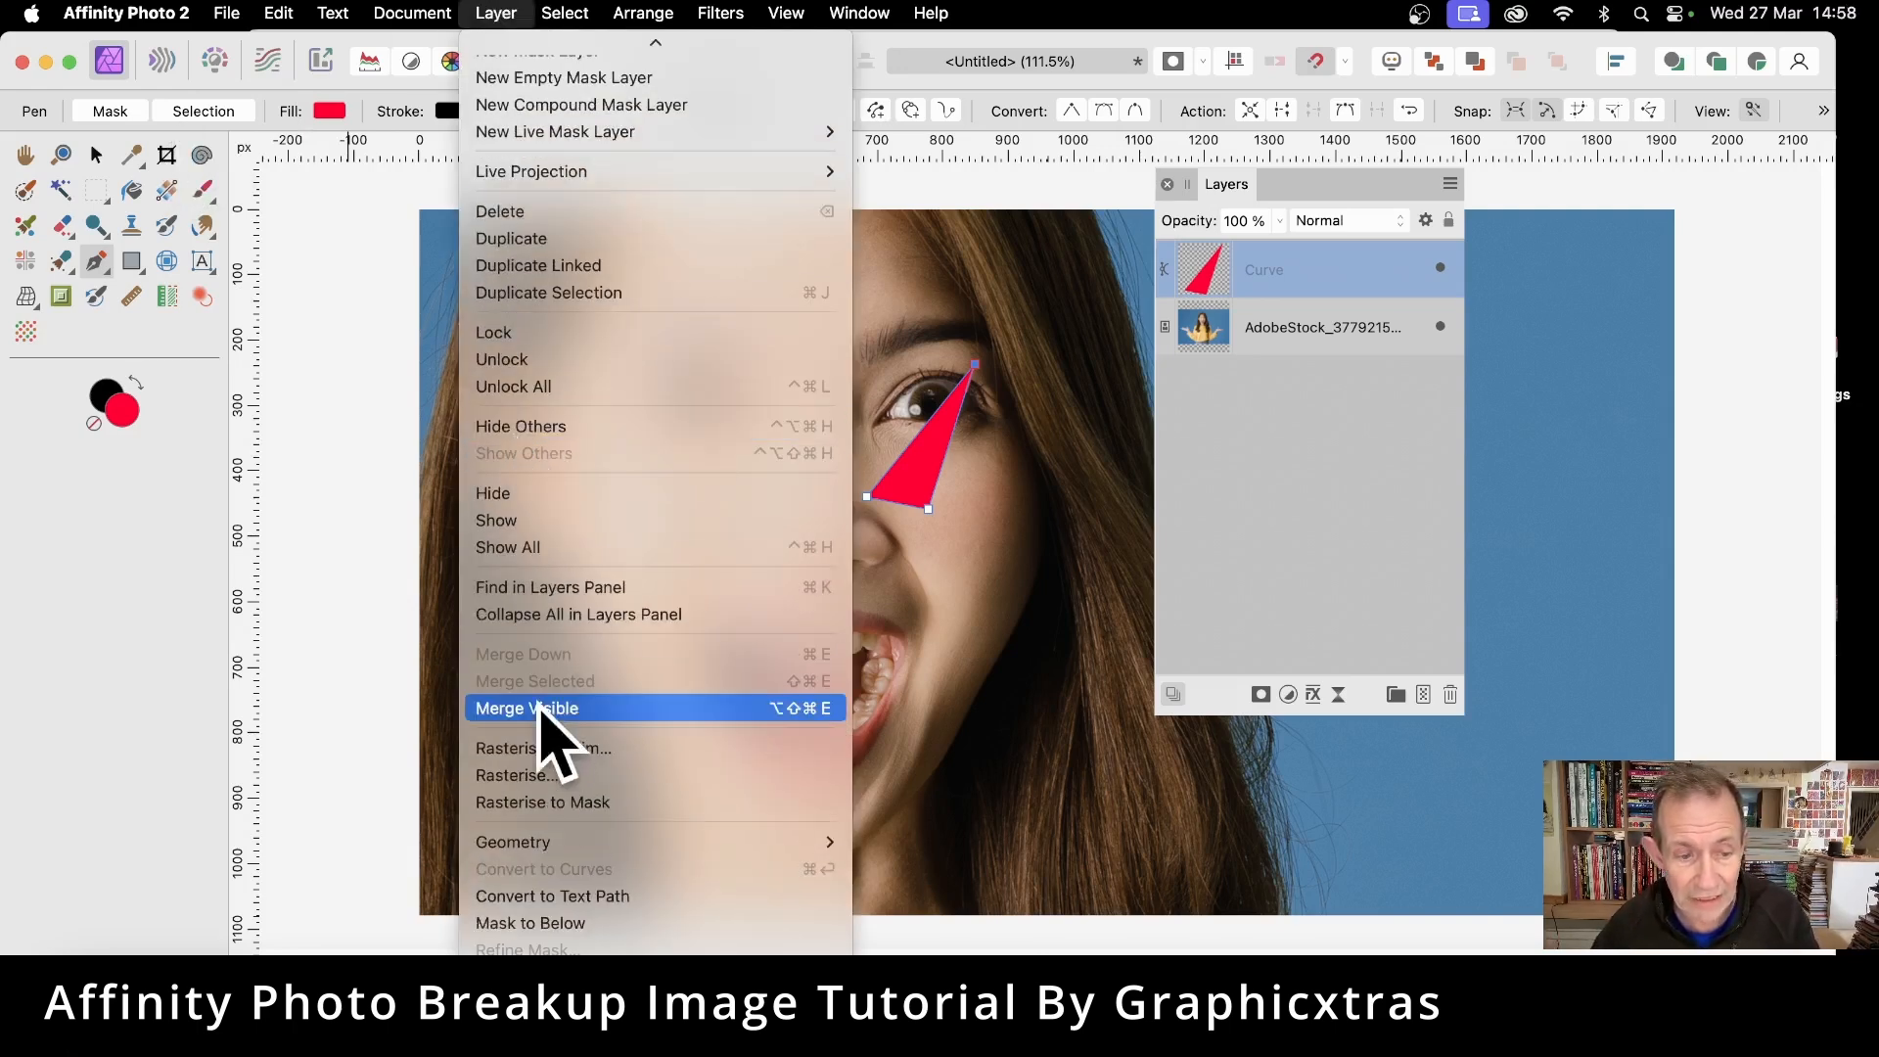
{"action": "left_click", "coordinate": [558, 775]}
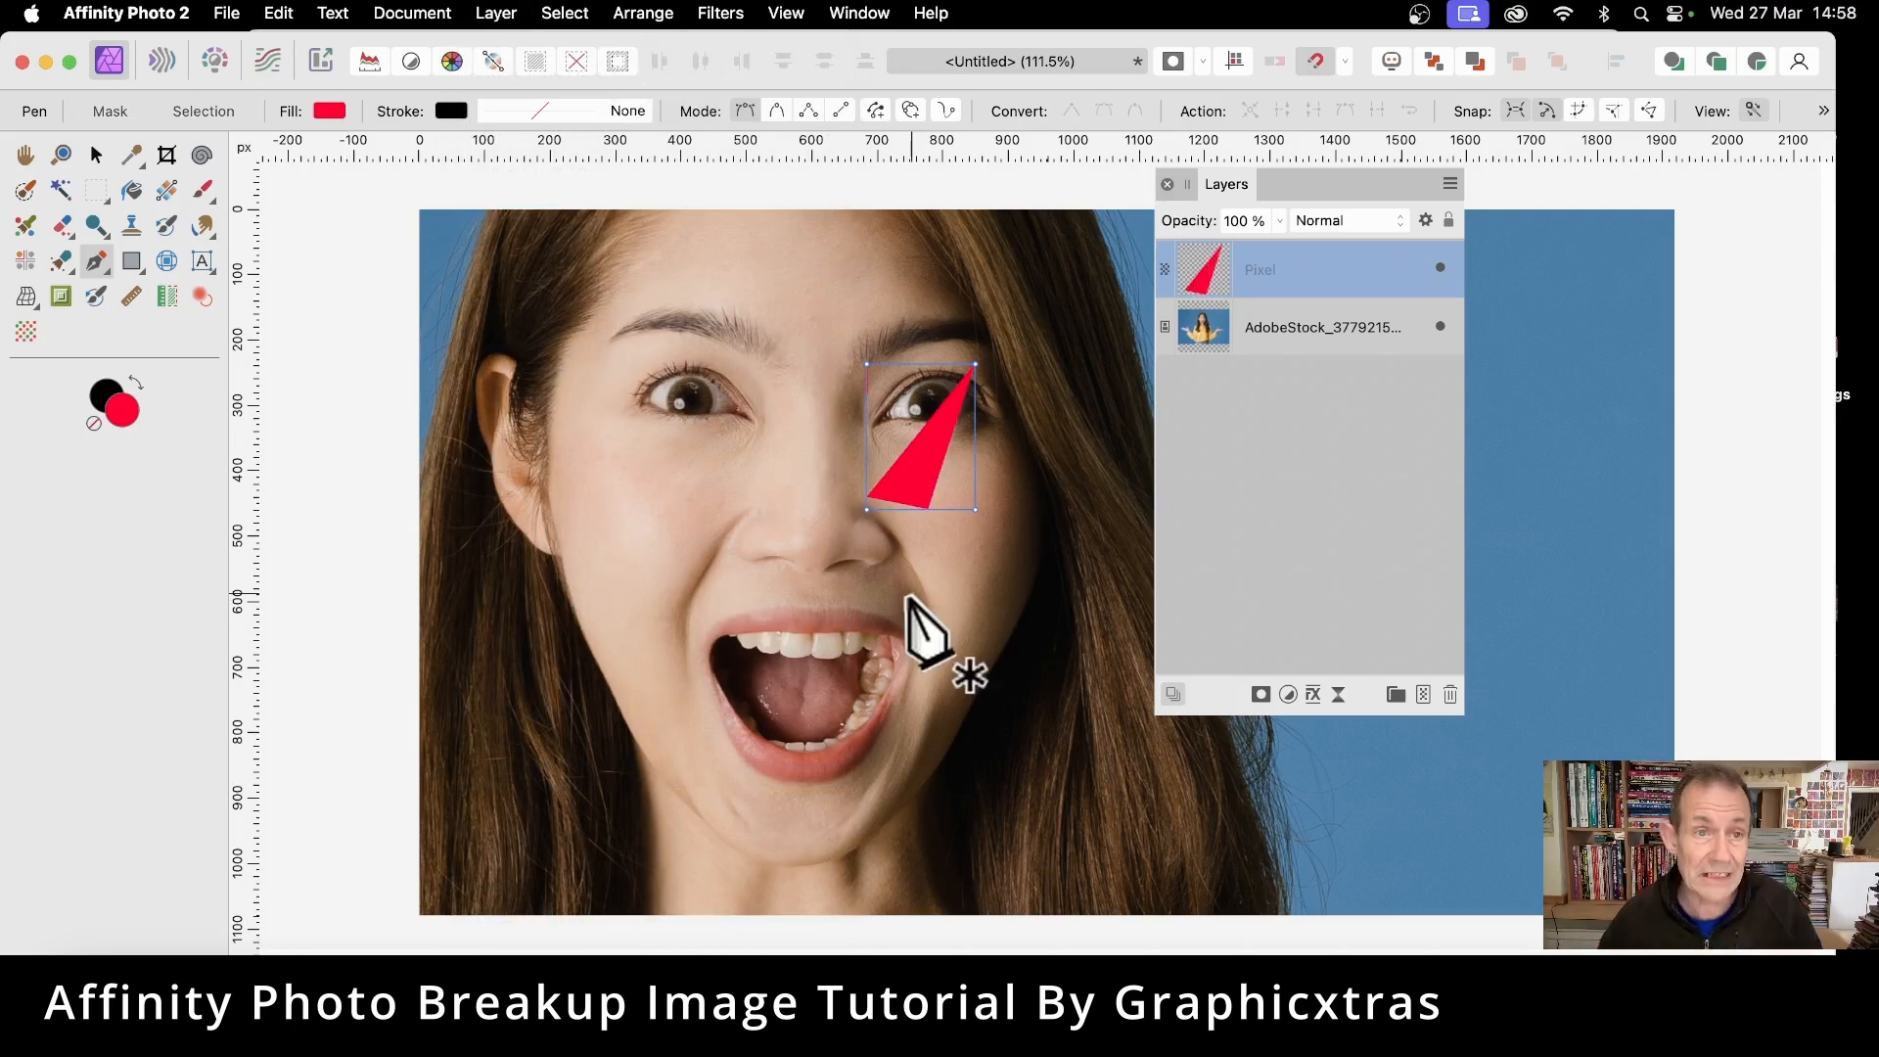
{"action": "left_click", "coordinate": [499, 11]}
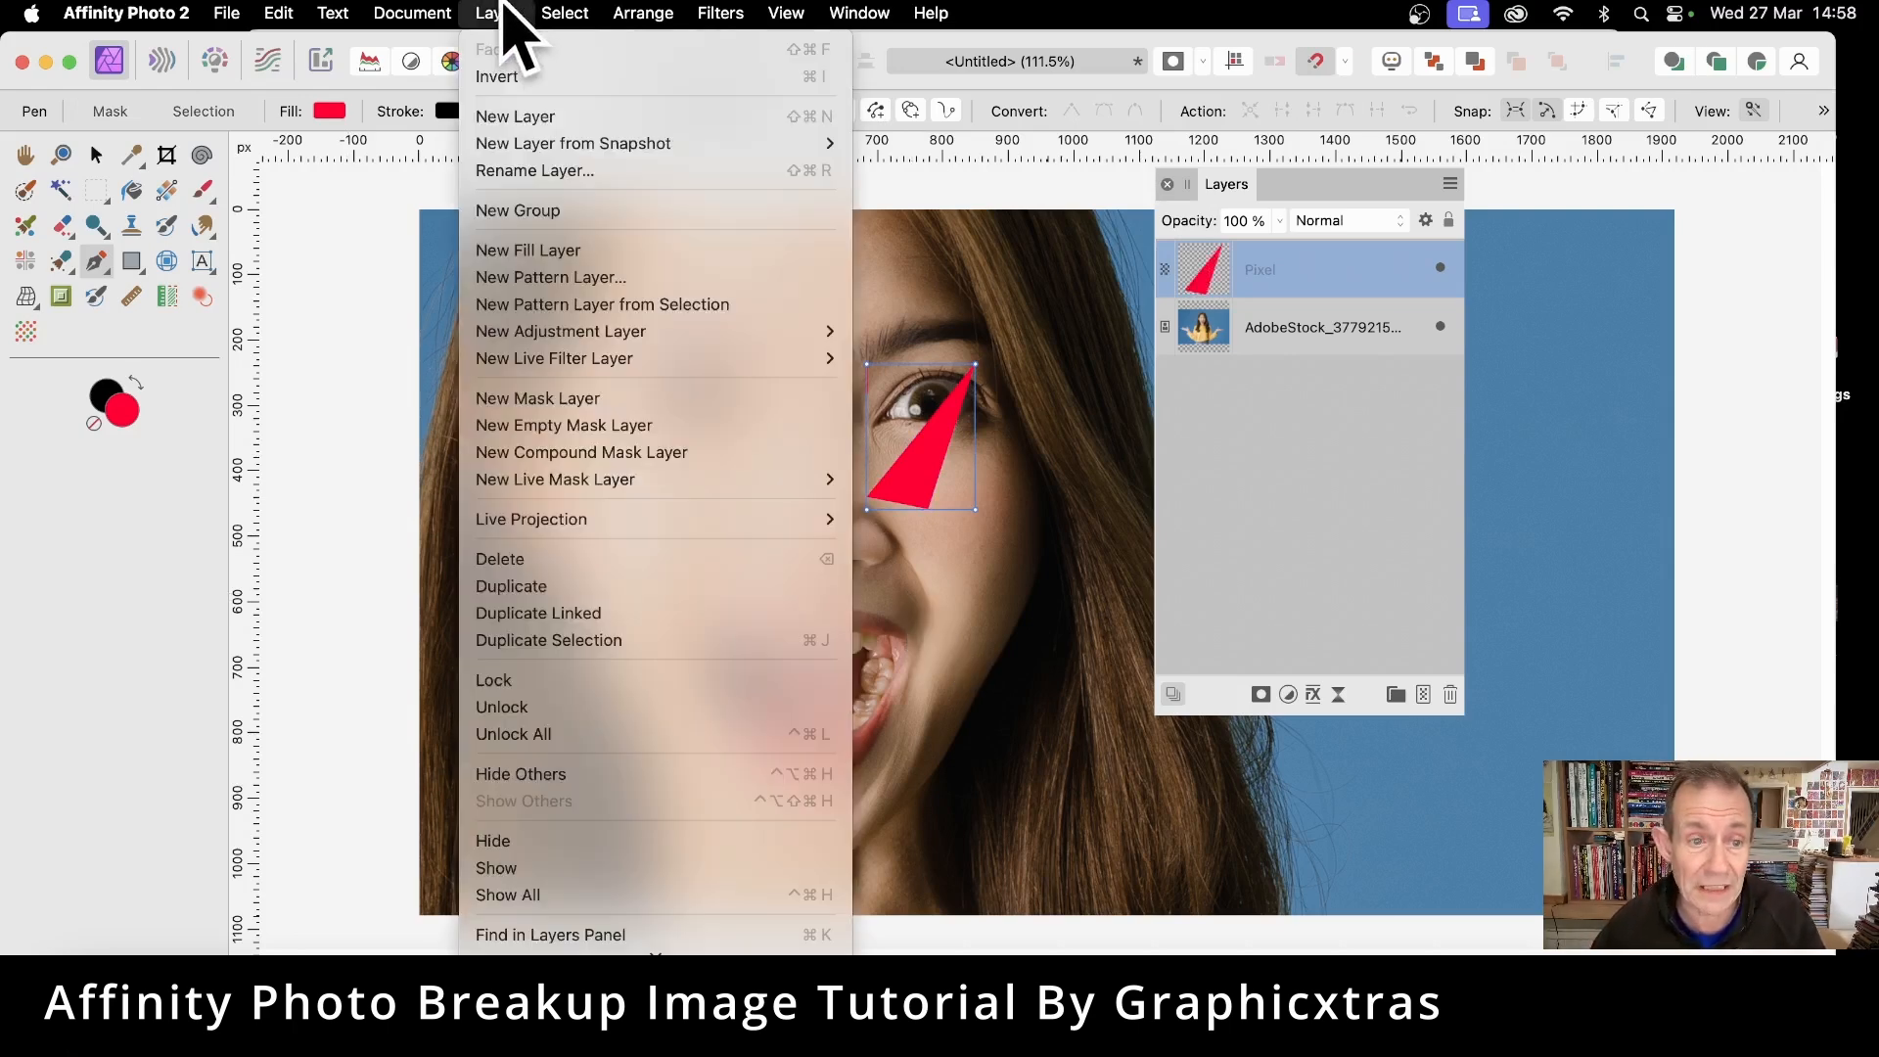
{"action": "left_click", "coordinate": [569, 305]}
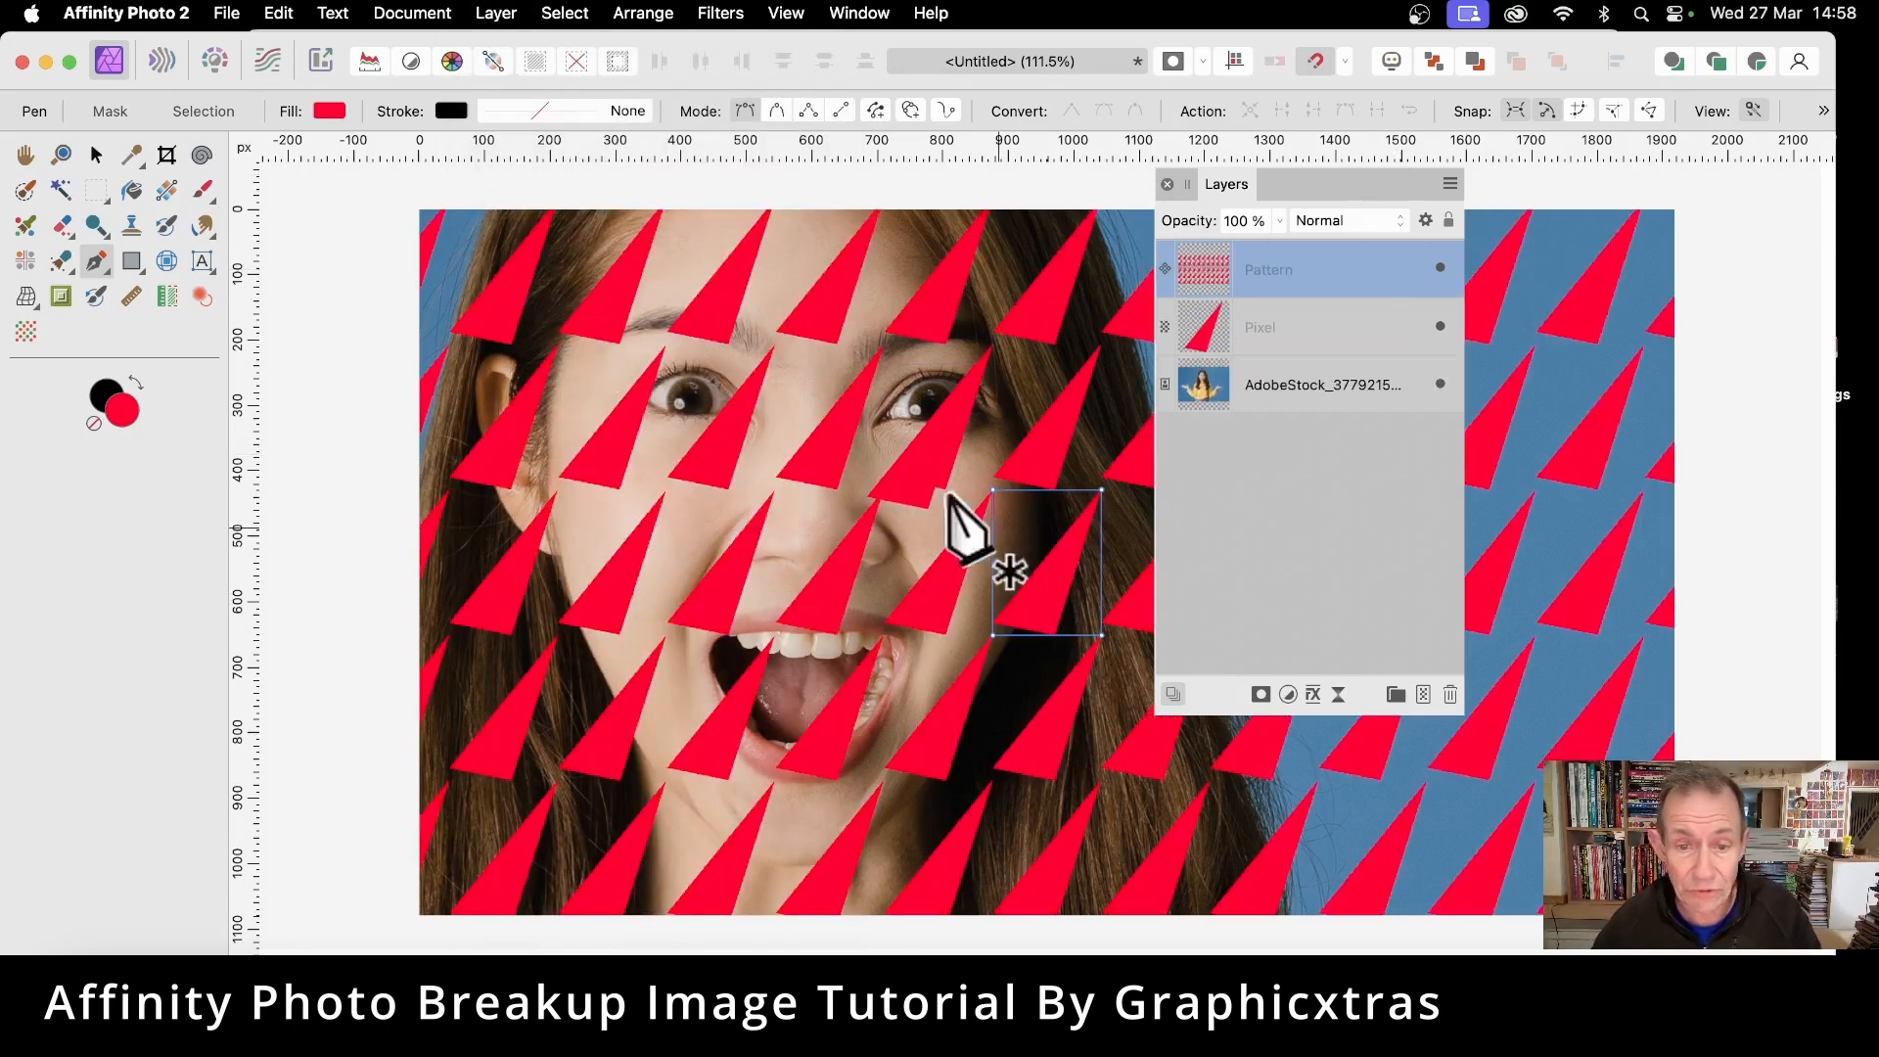
- Scale the triangle pattern's tile down to roughly half its size and delete the original triangle pixel layer
{"action": "left_click", "coordinate": [96, 155]}
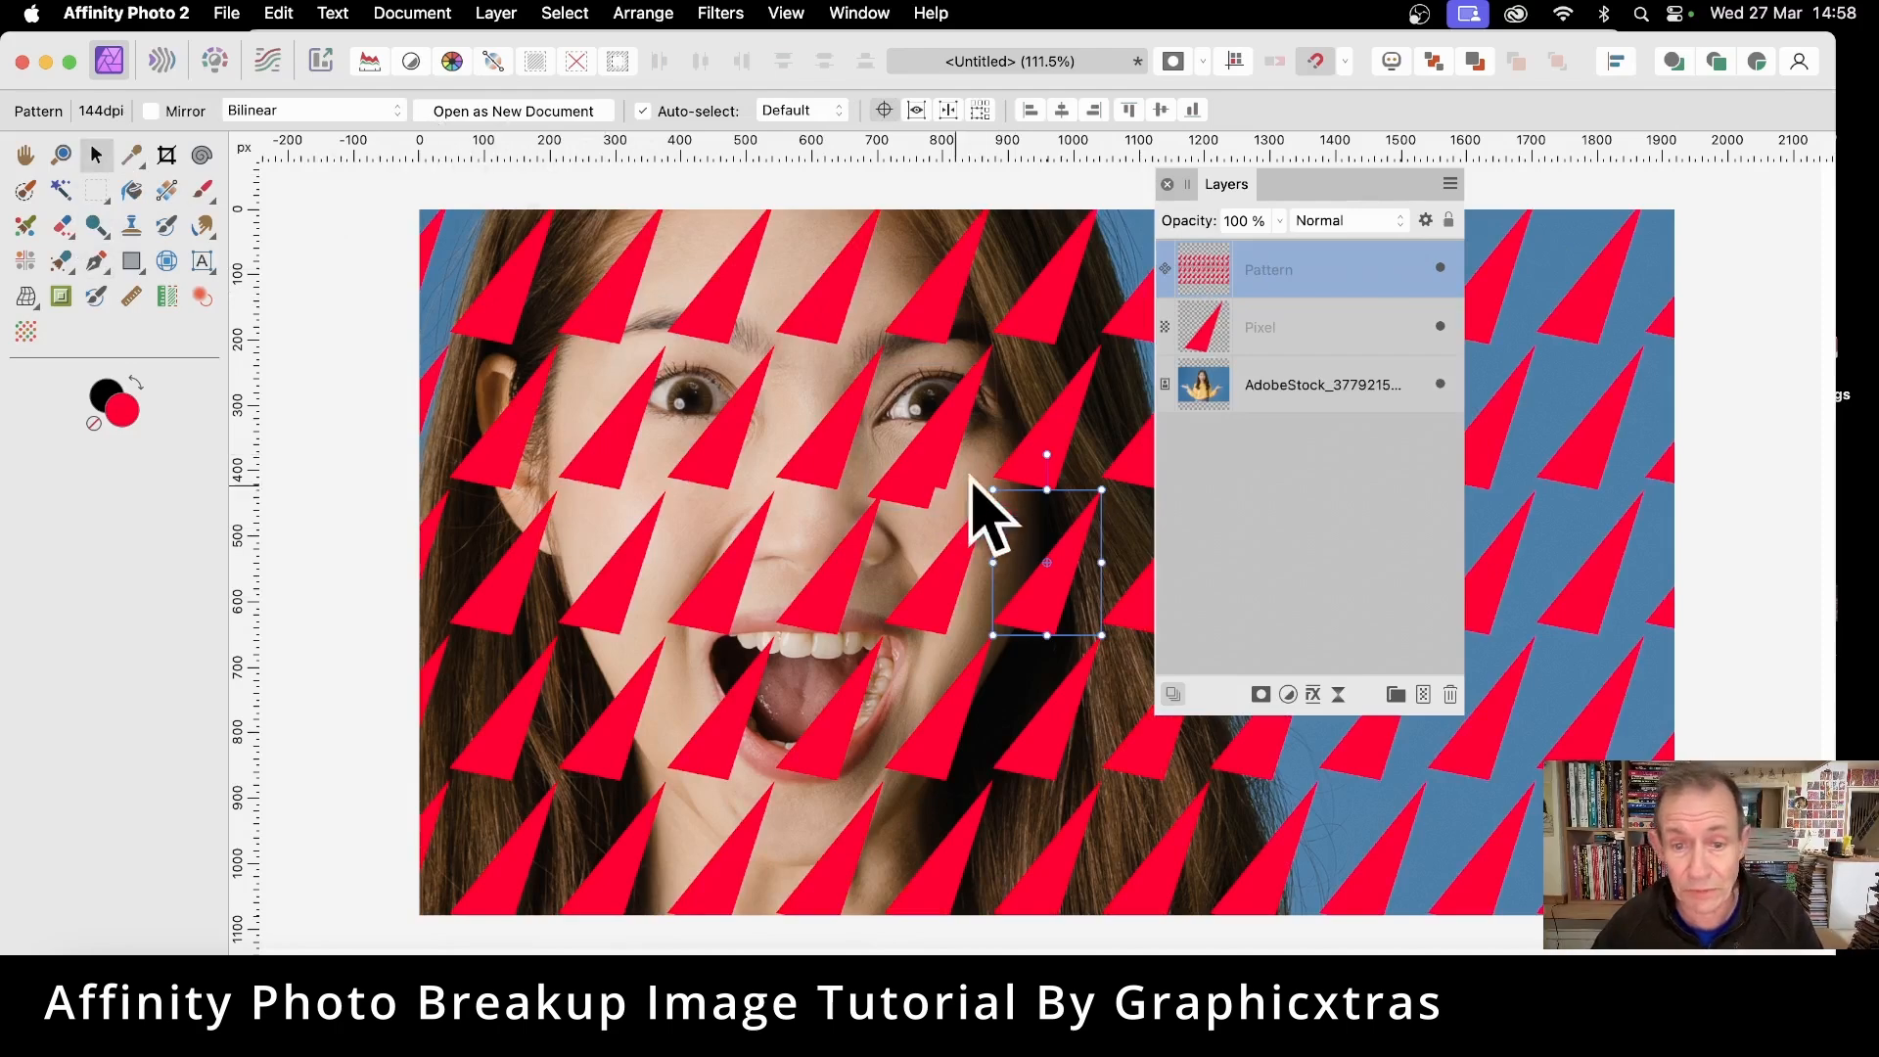
{"action": "left_click_drag", "start_coordinate": [992, 491], "coordinate": [1077, 556]}
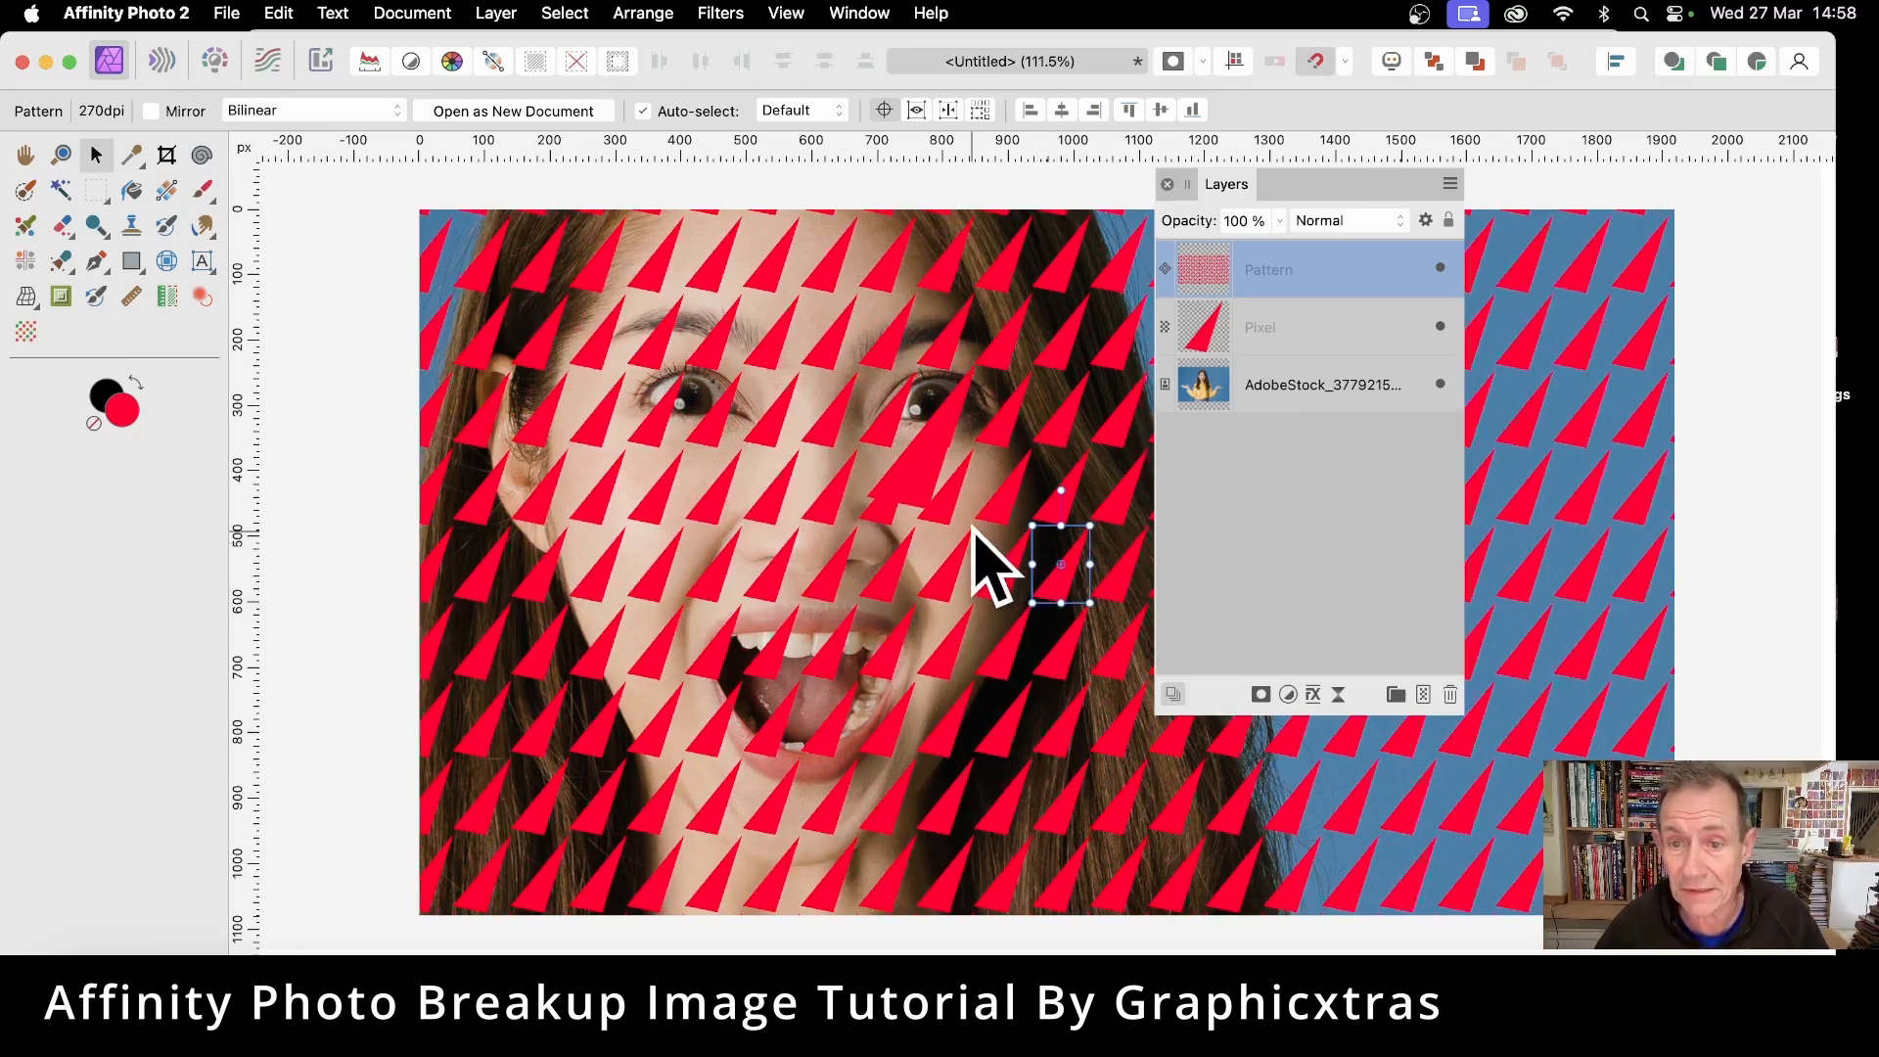
{"action": "left_click", "coordinate": [1262, 328]}
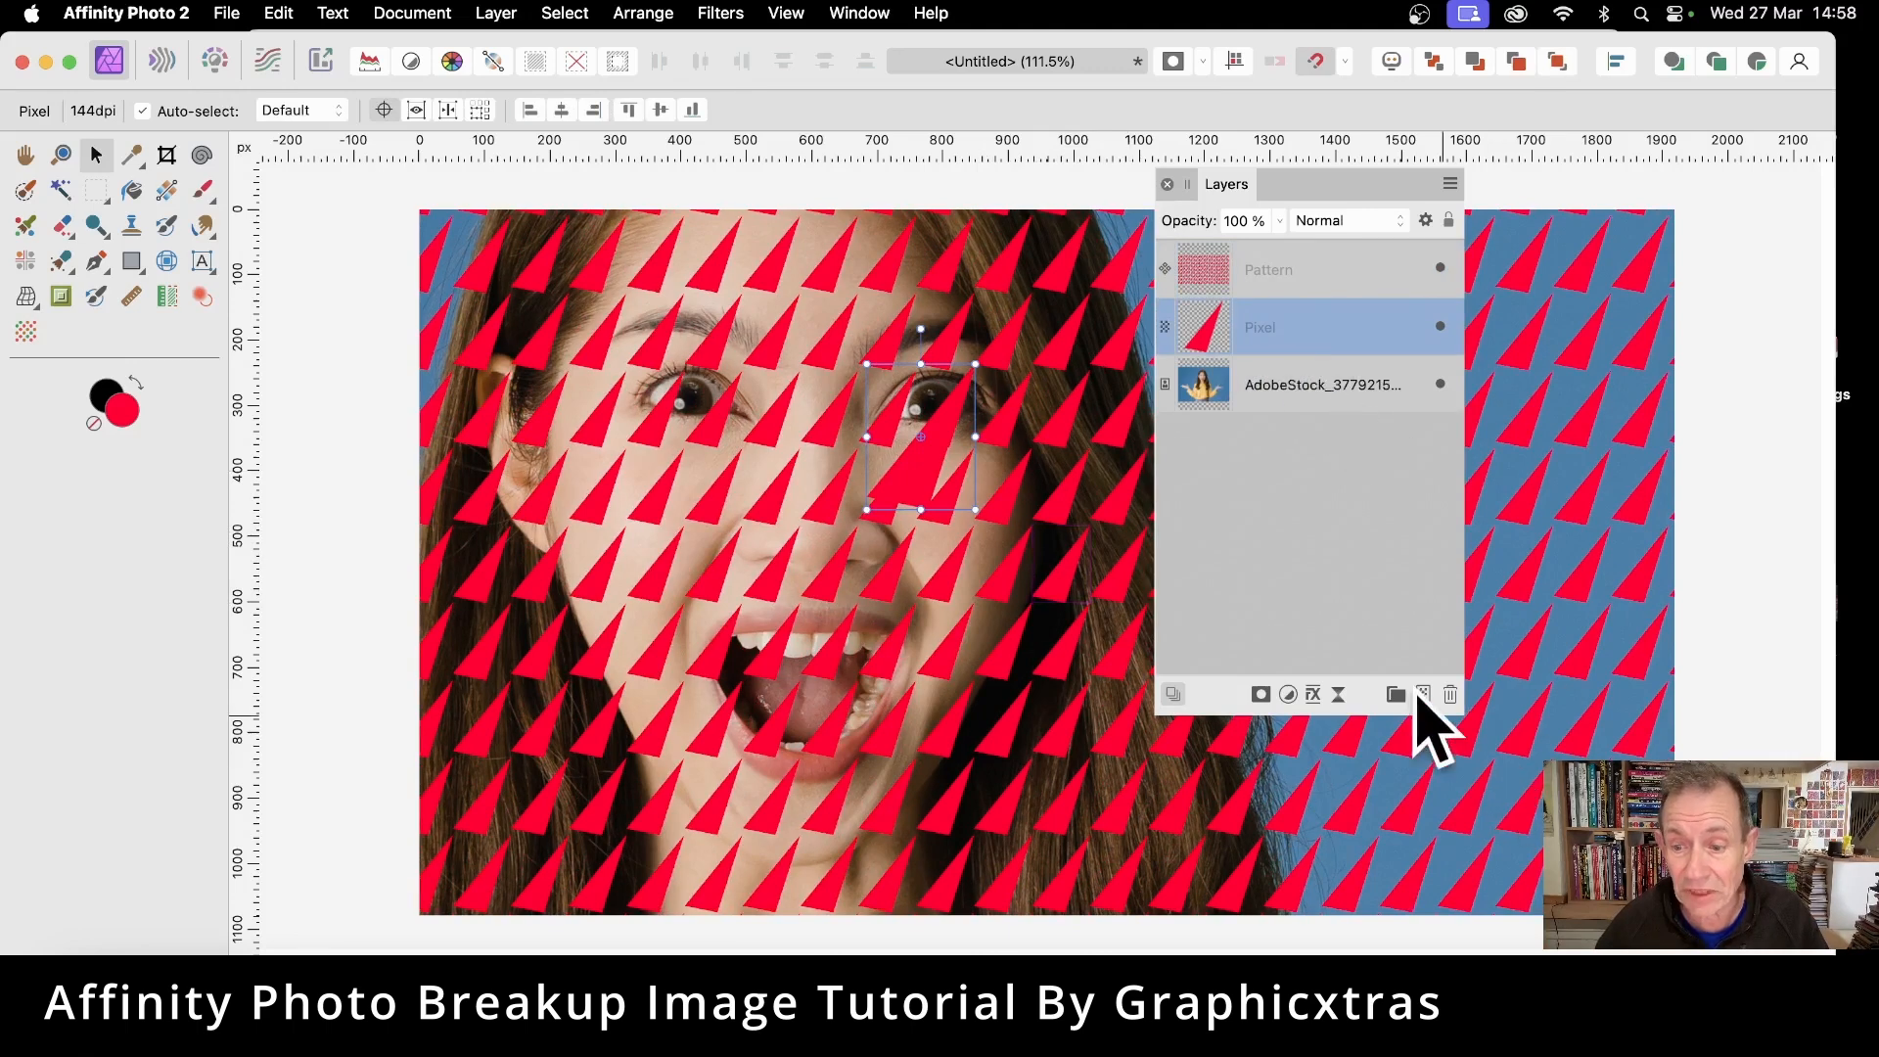
{"action": "left_click", "coordinate": [1451, 694]}
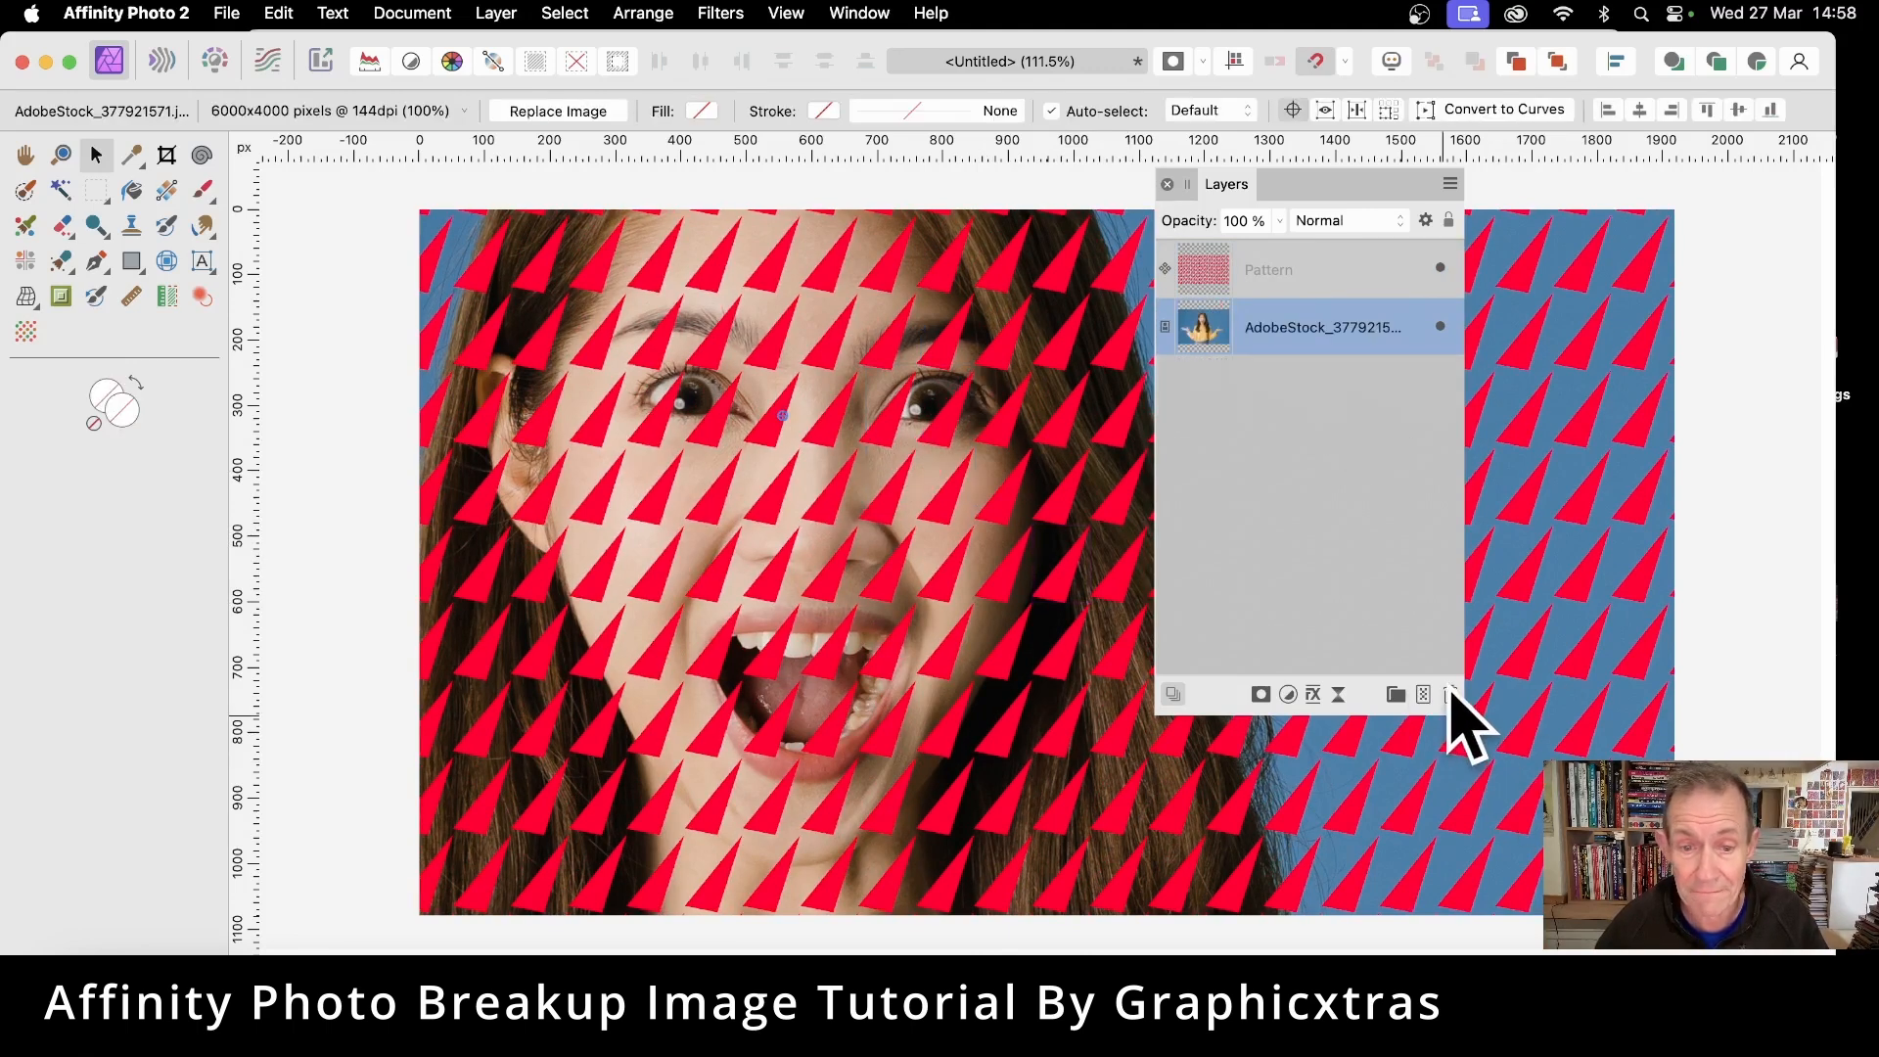
- Mask the photo with the triangle pattern layer using Mask to Below
{"action": "left_click", "coordinate": [1272, 272]}
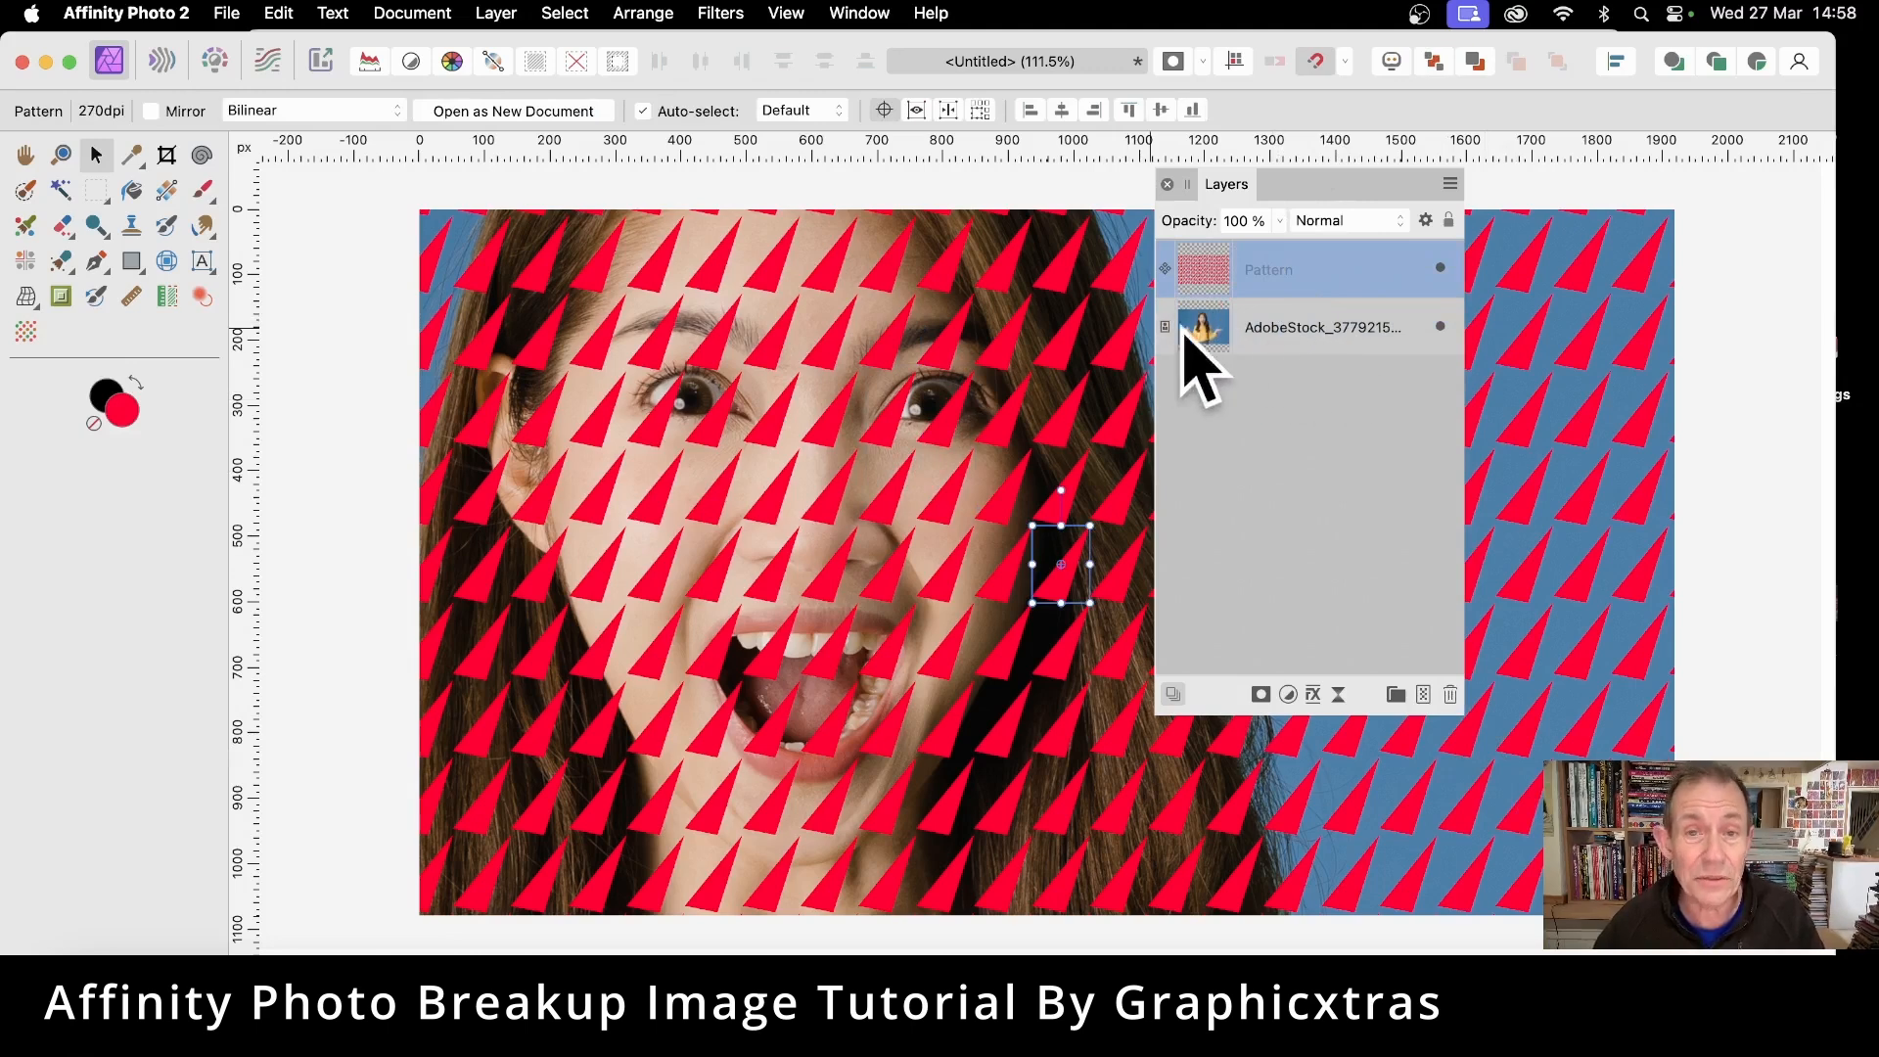
{"action": "right_click", "coordinate": [1198, 271]}
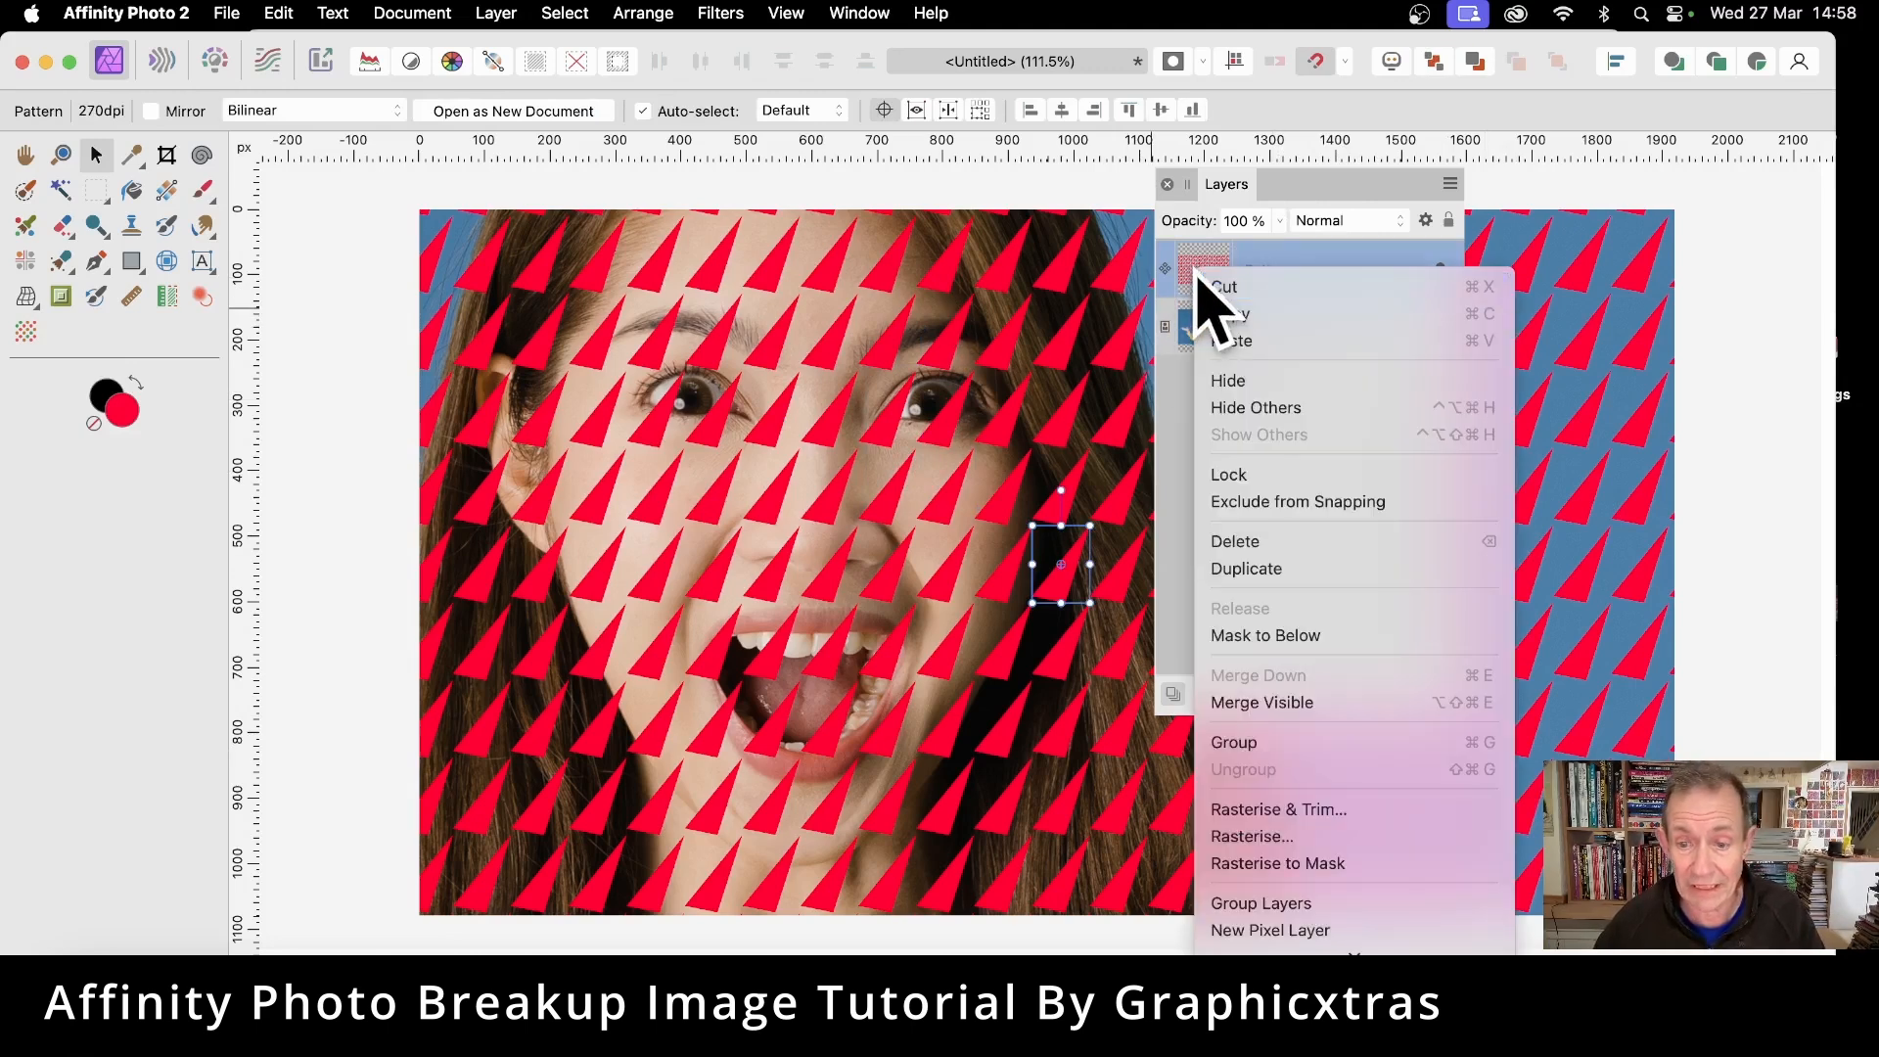
{"action": "left_click", "coordinate": [1292, 637]}
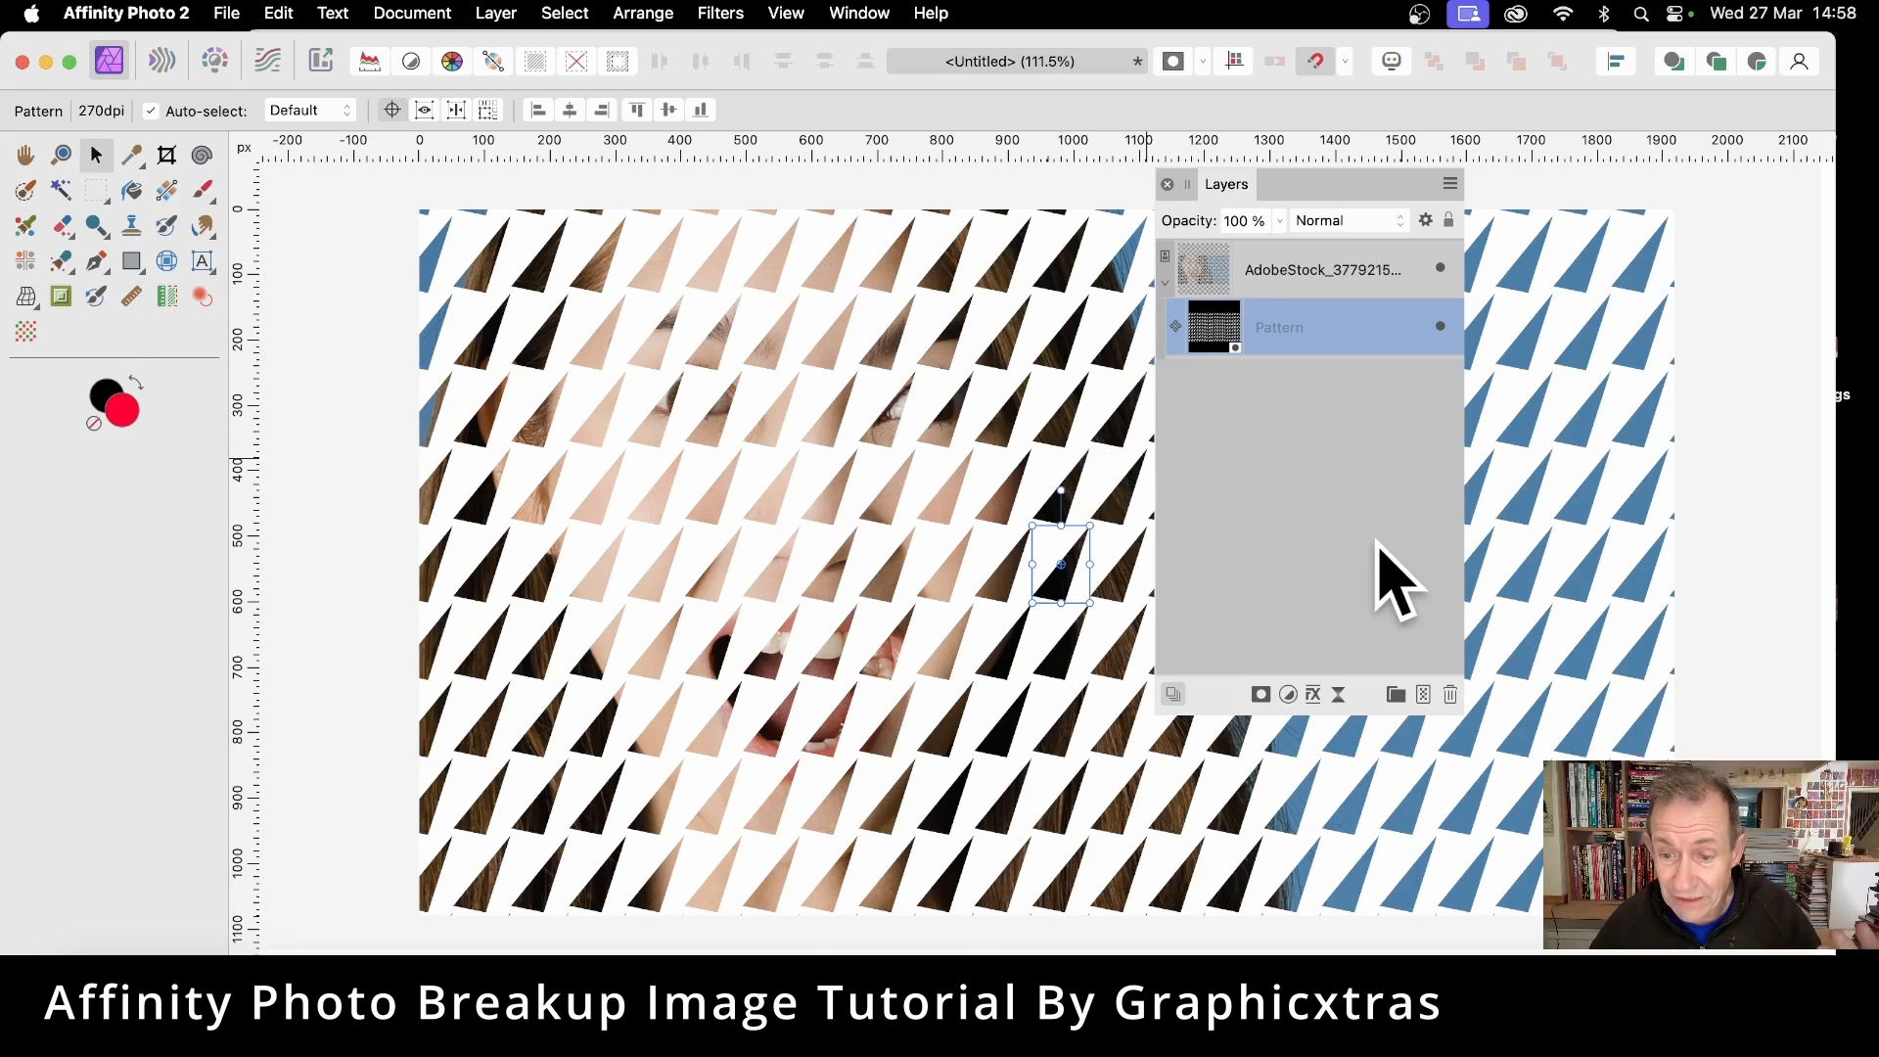
- Try to apply a 3D layer effect with a 5 px radius to the pattern mask layer
{"action": "left_click", "coordinate": [1316, 695]}
{"action": "left_click", "coordinate": [728, 288]}
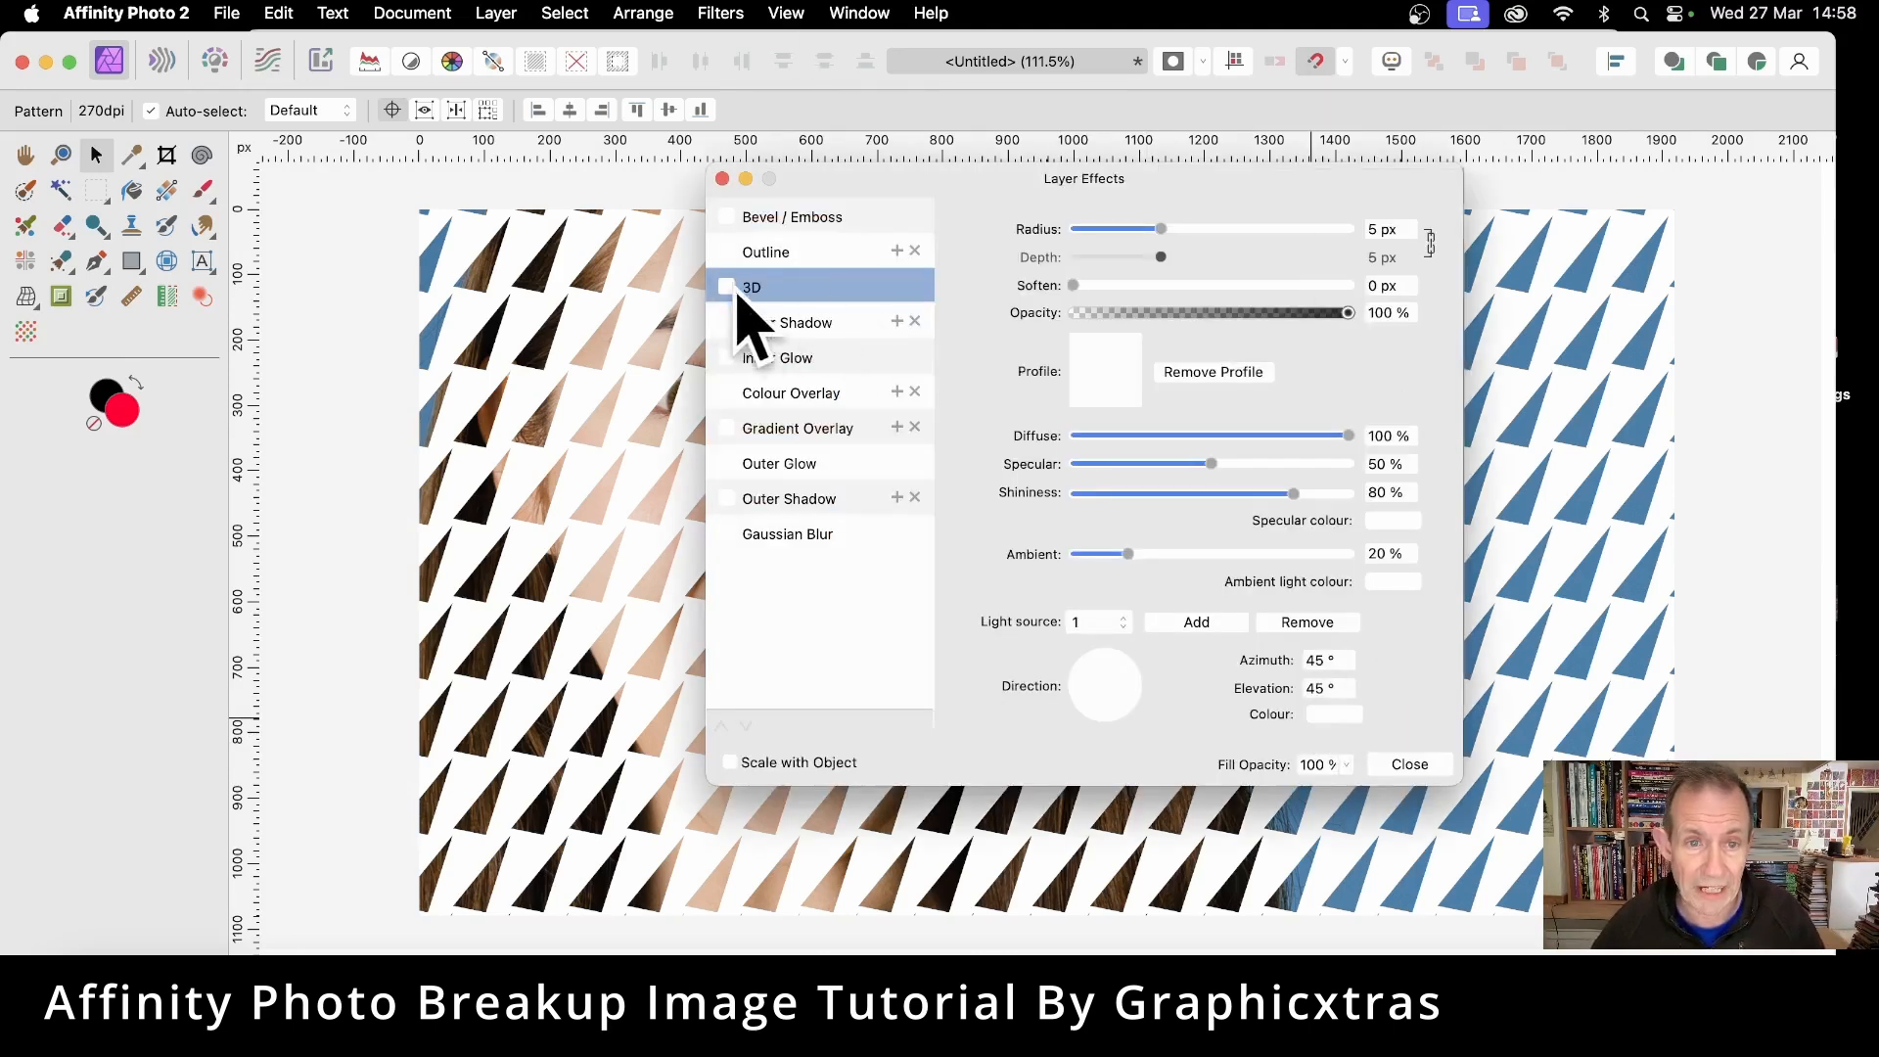
{"action": "left_click", "coordinate": [739, 290]}
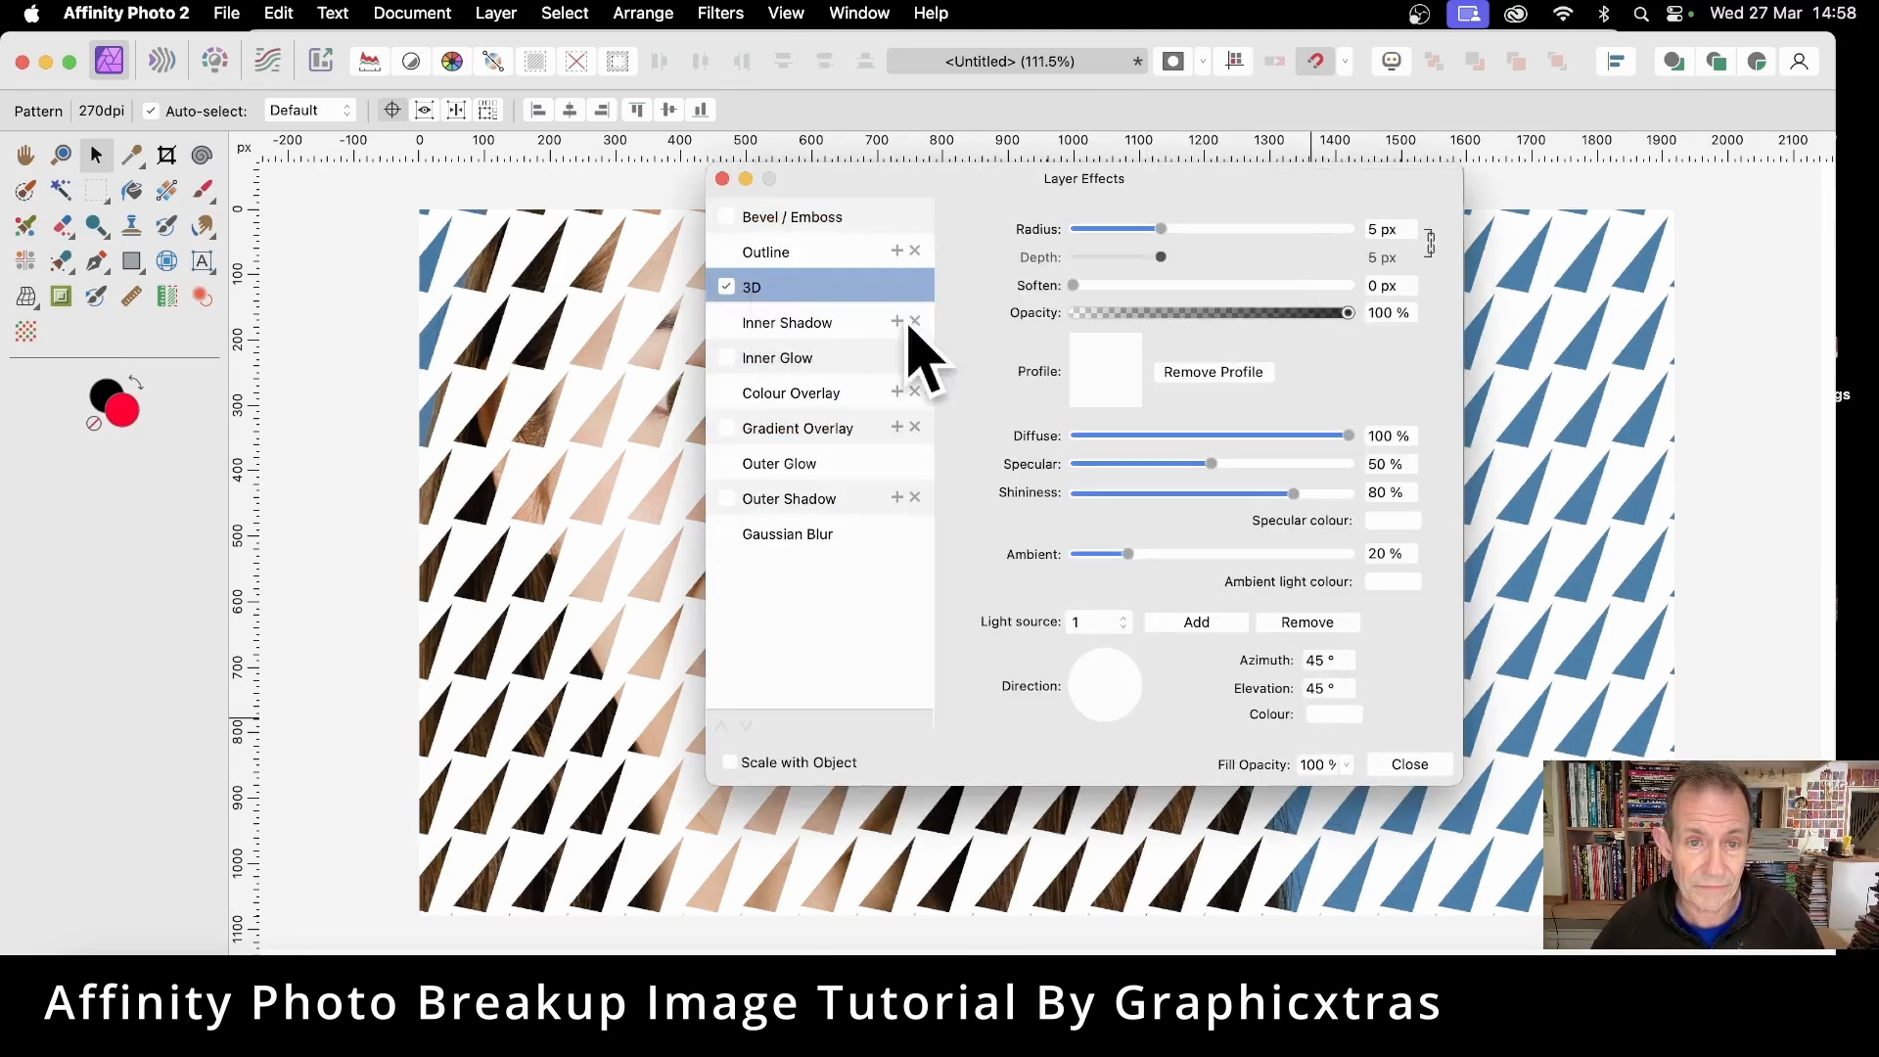
{"action": "left_click_drag", "start_coordinate": [871, 190], "coordinate": [894, 231]}
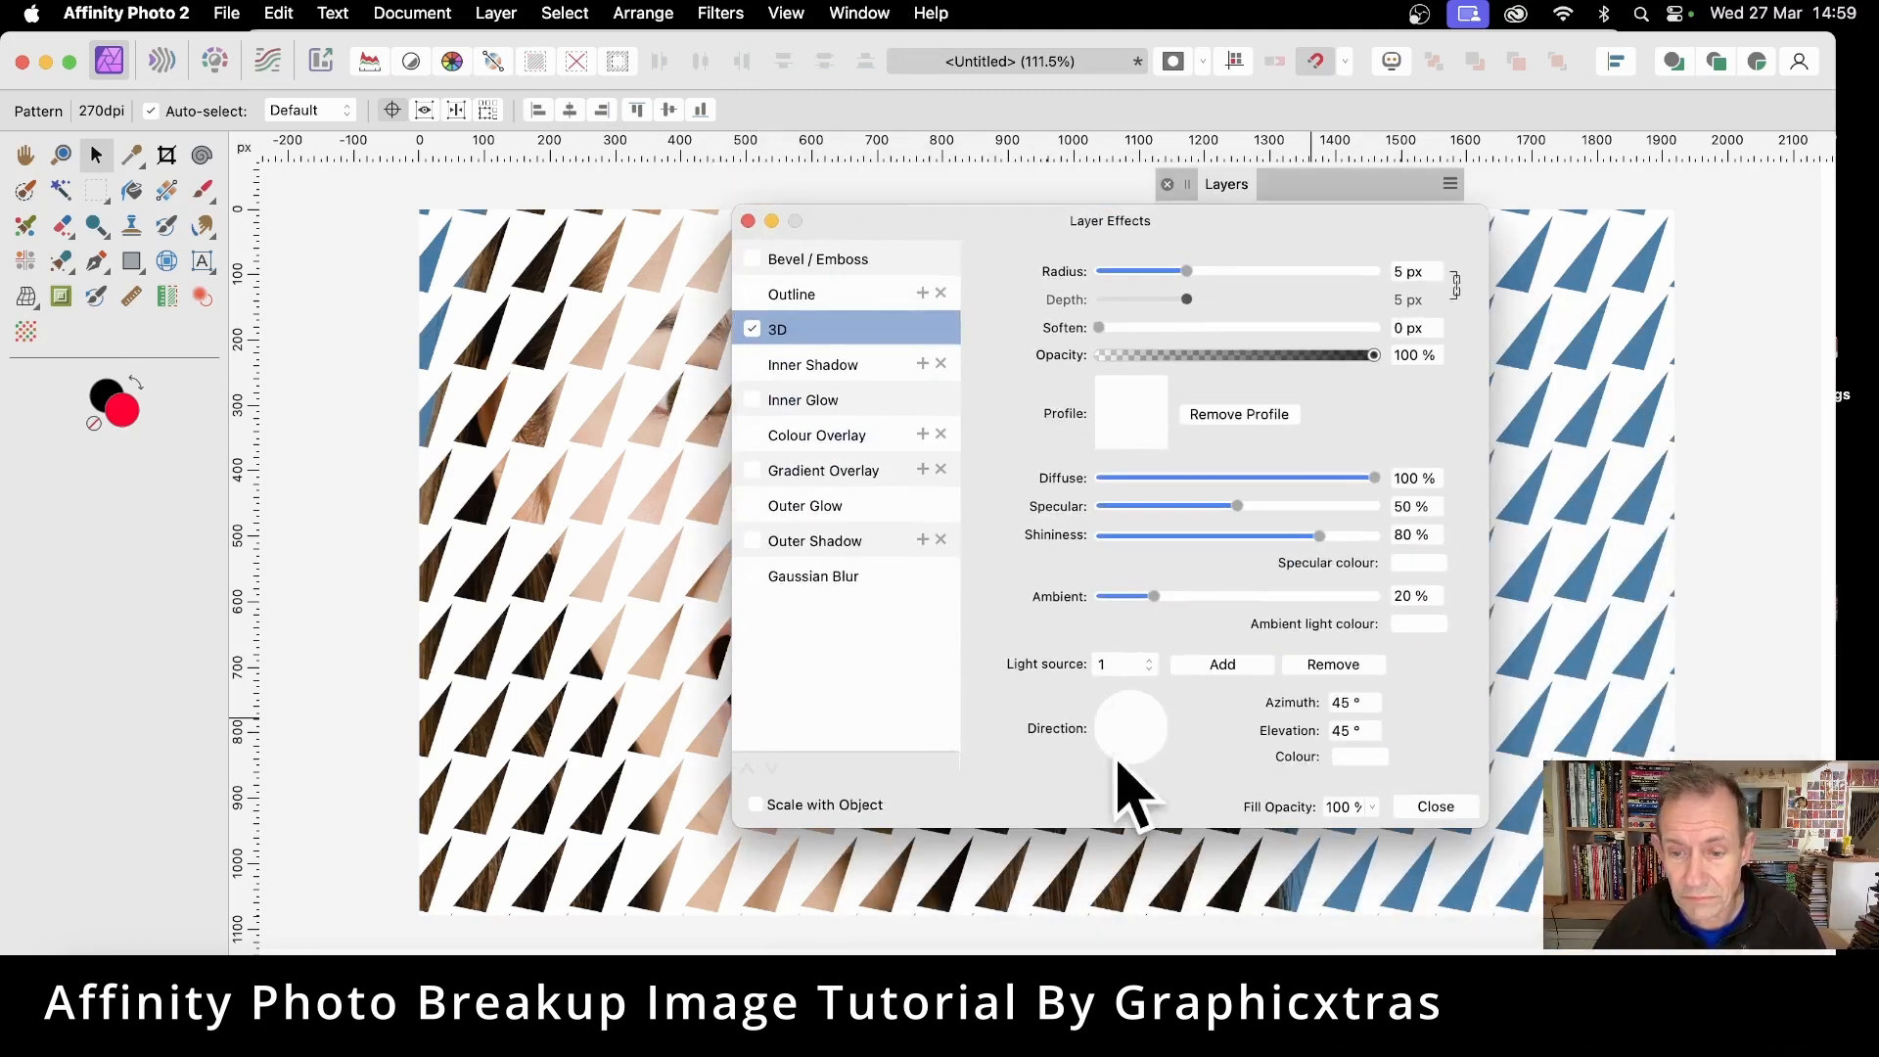
{"action": "left_click", "coordinate": [1432, 807]}
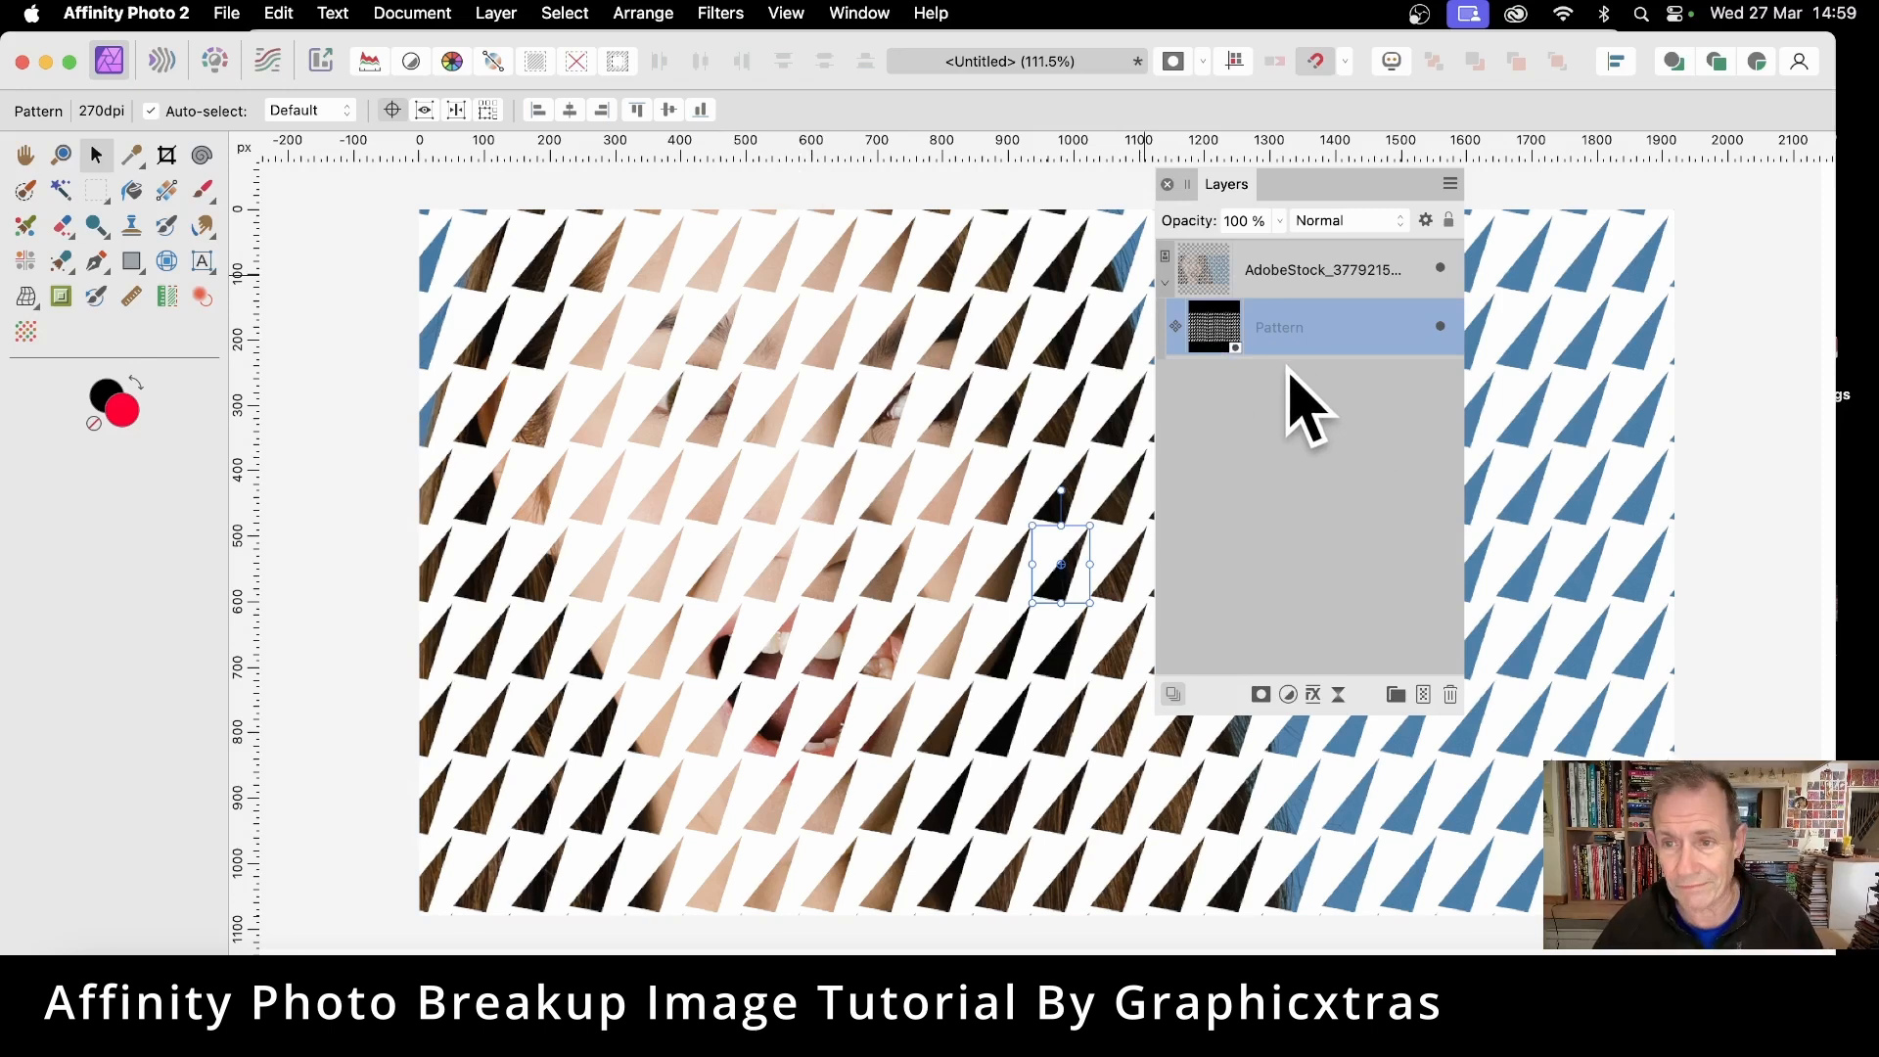
- Apply a 3D layer effect with a 5 px radius to the triangle-masked photo layer
{"action": "left_click", "coordinate": [1282, 267]}
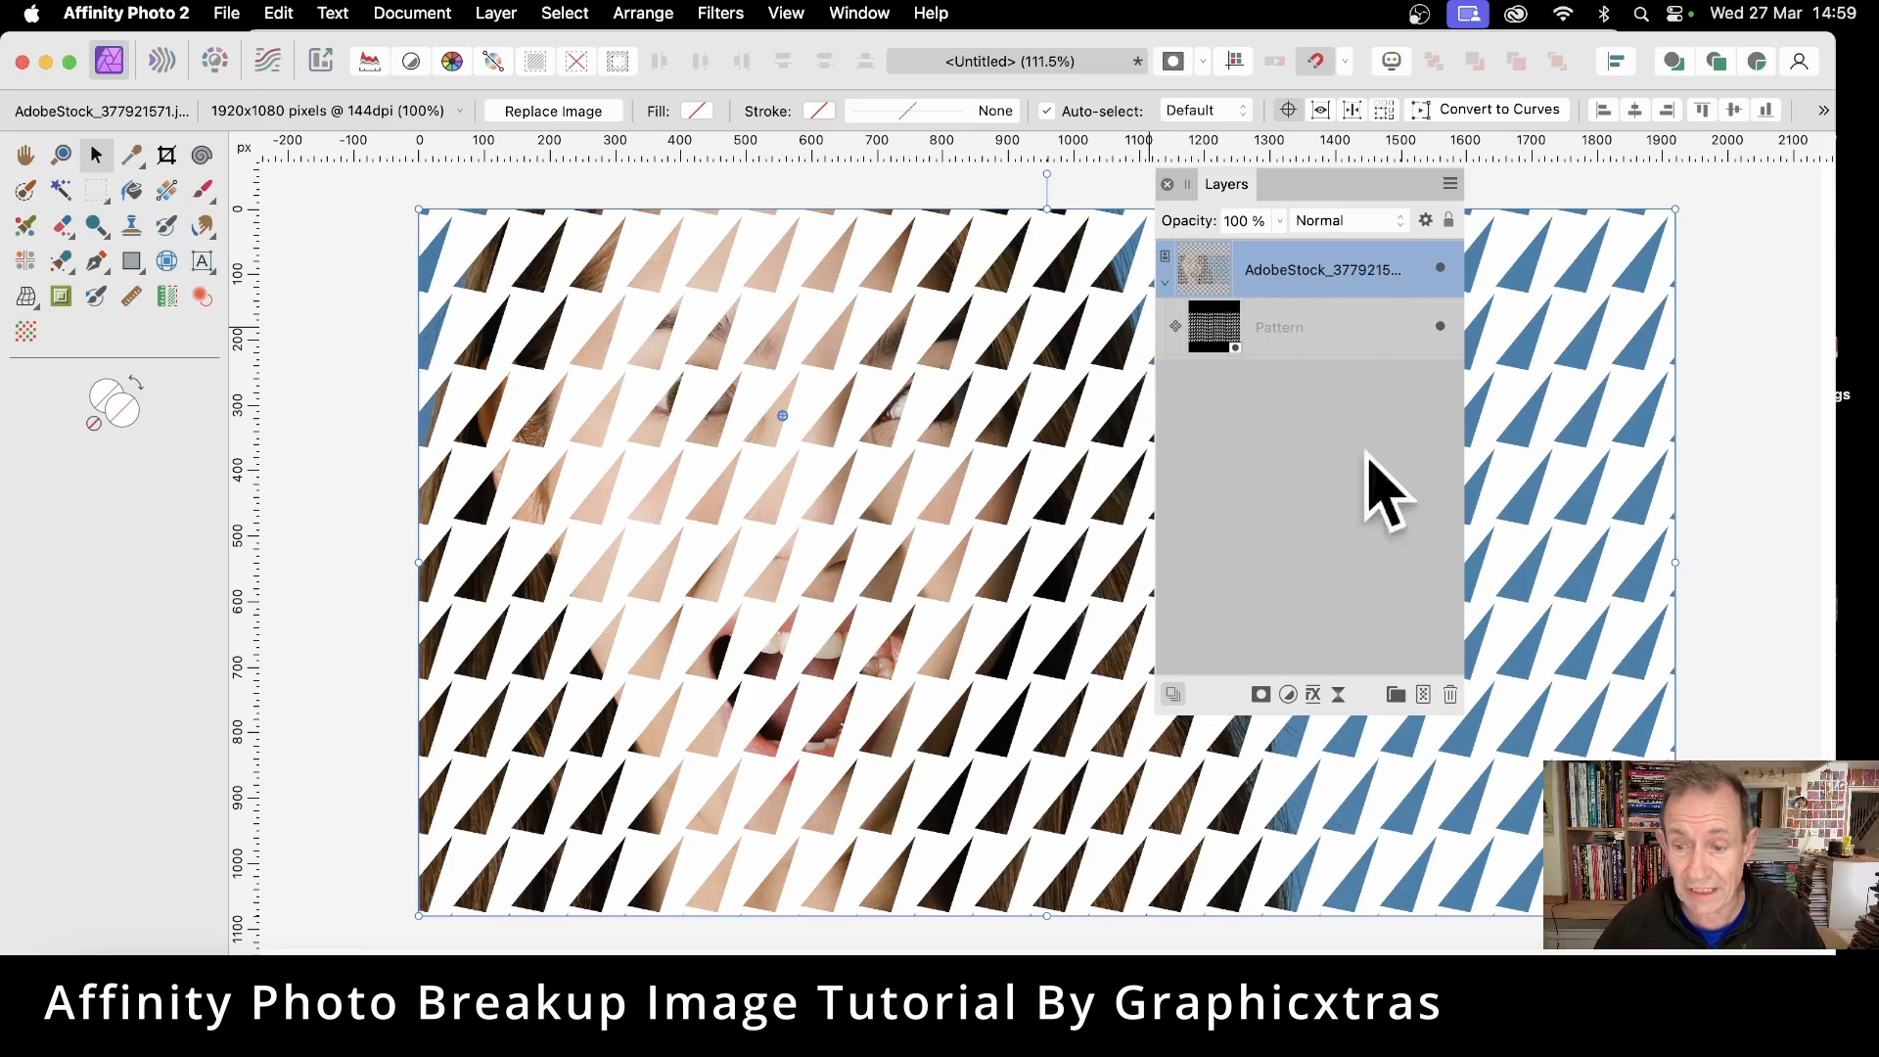
{"action": "left_click", "coordinate": [1313, 695]}
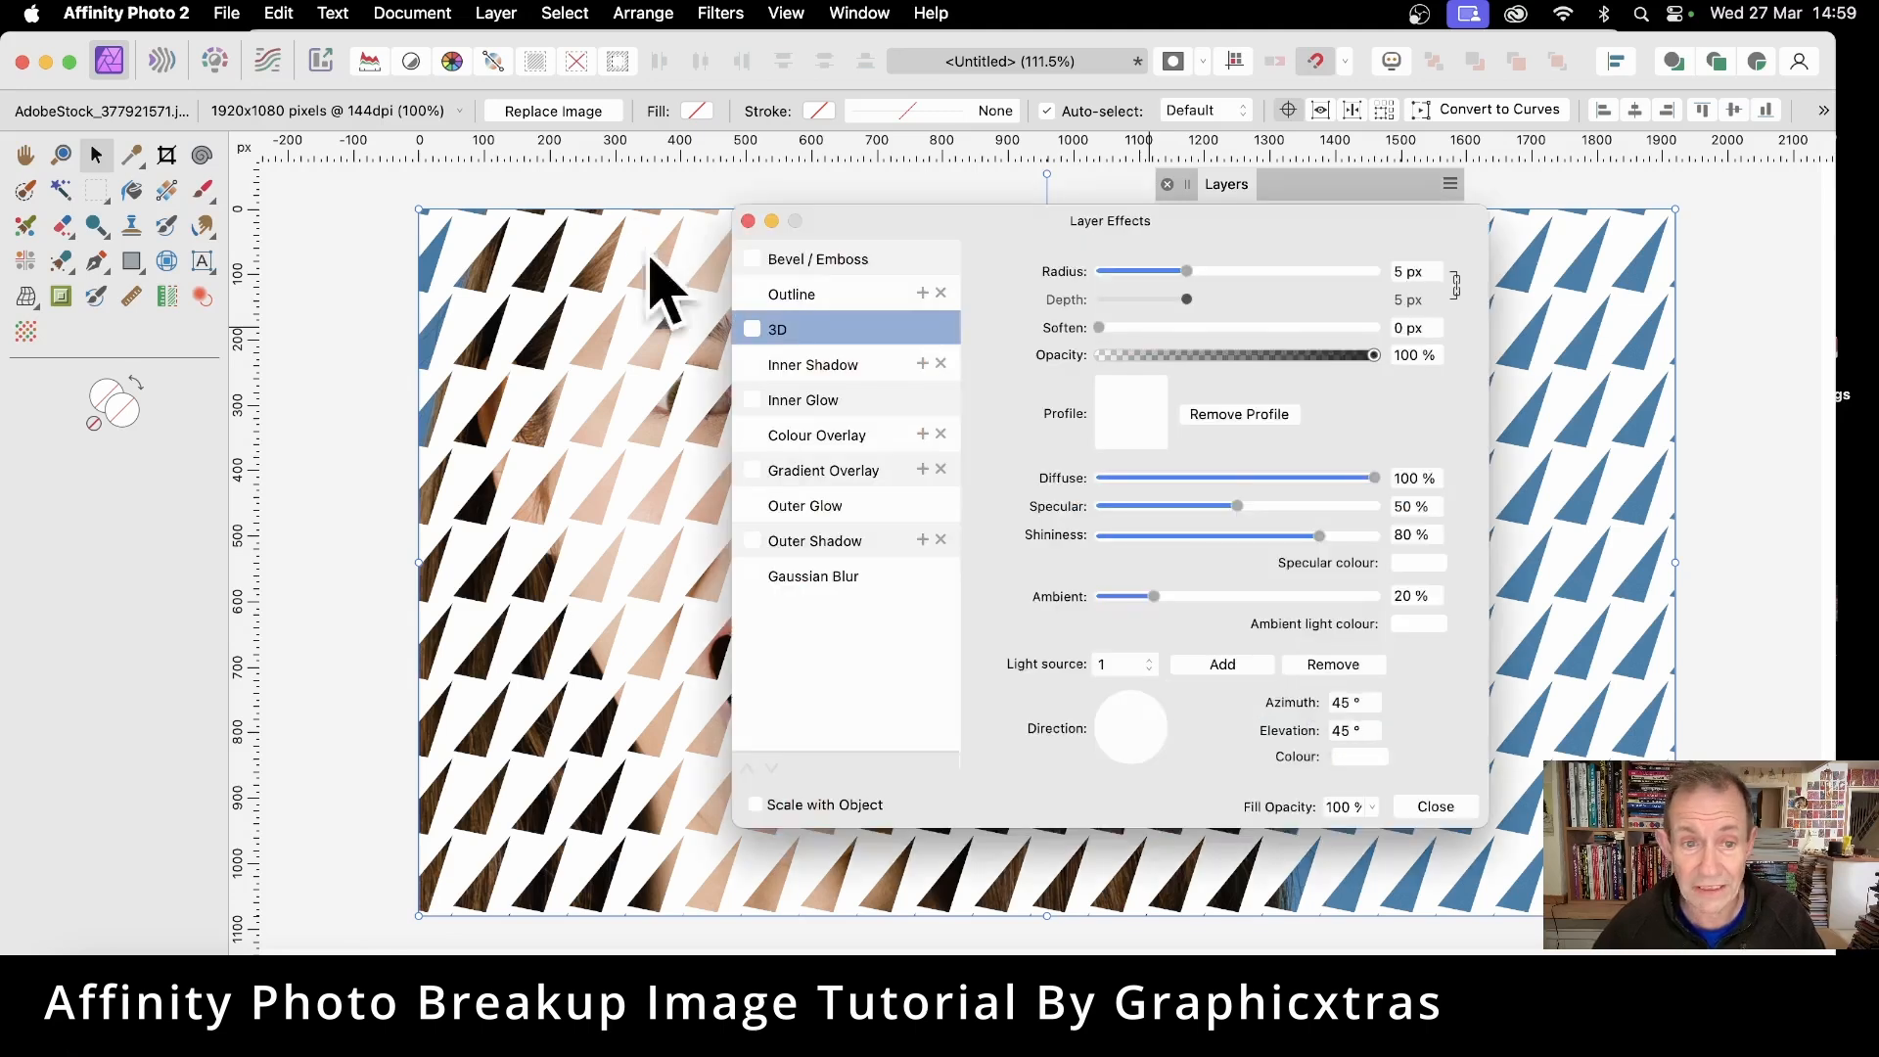
{"action": "left_click", "coordinate": [752, 329]}
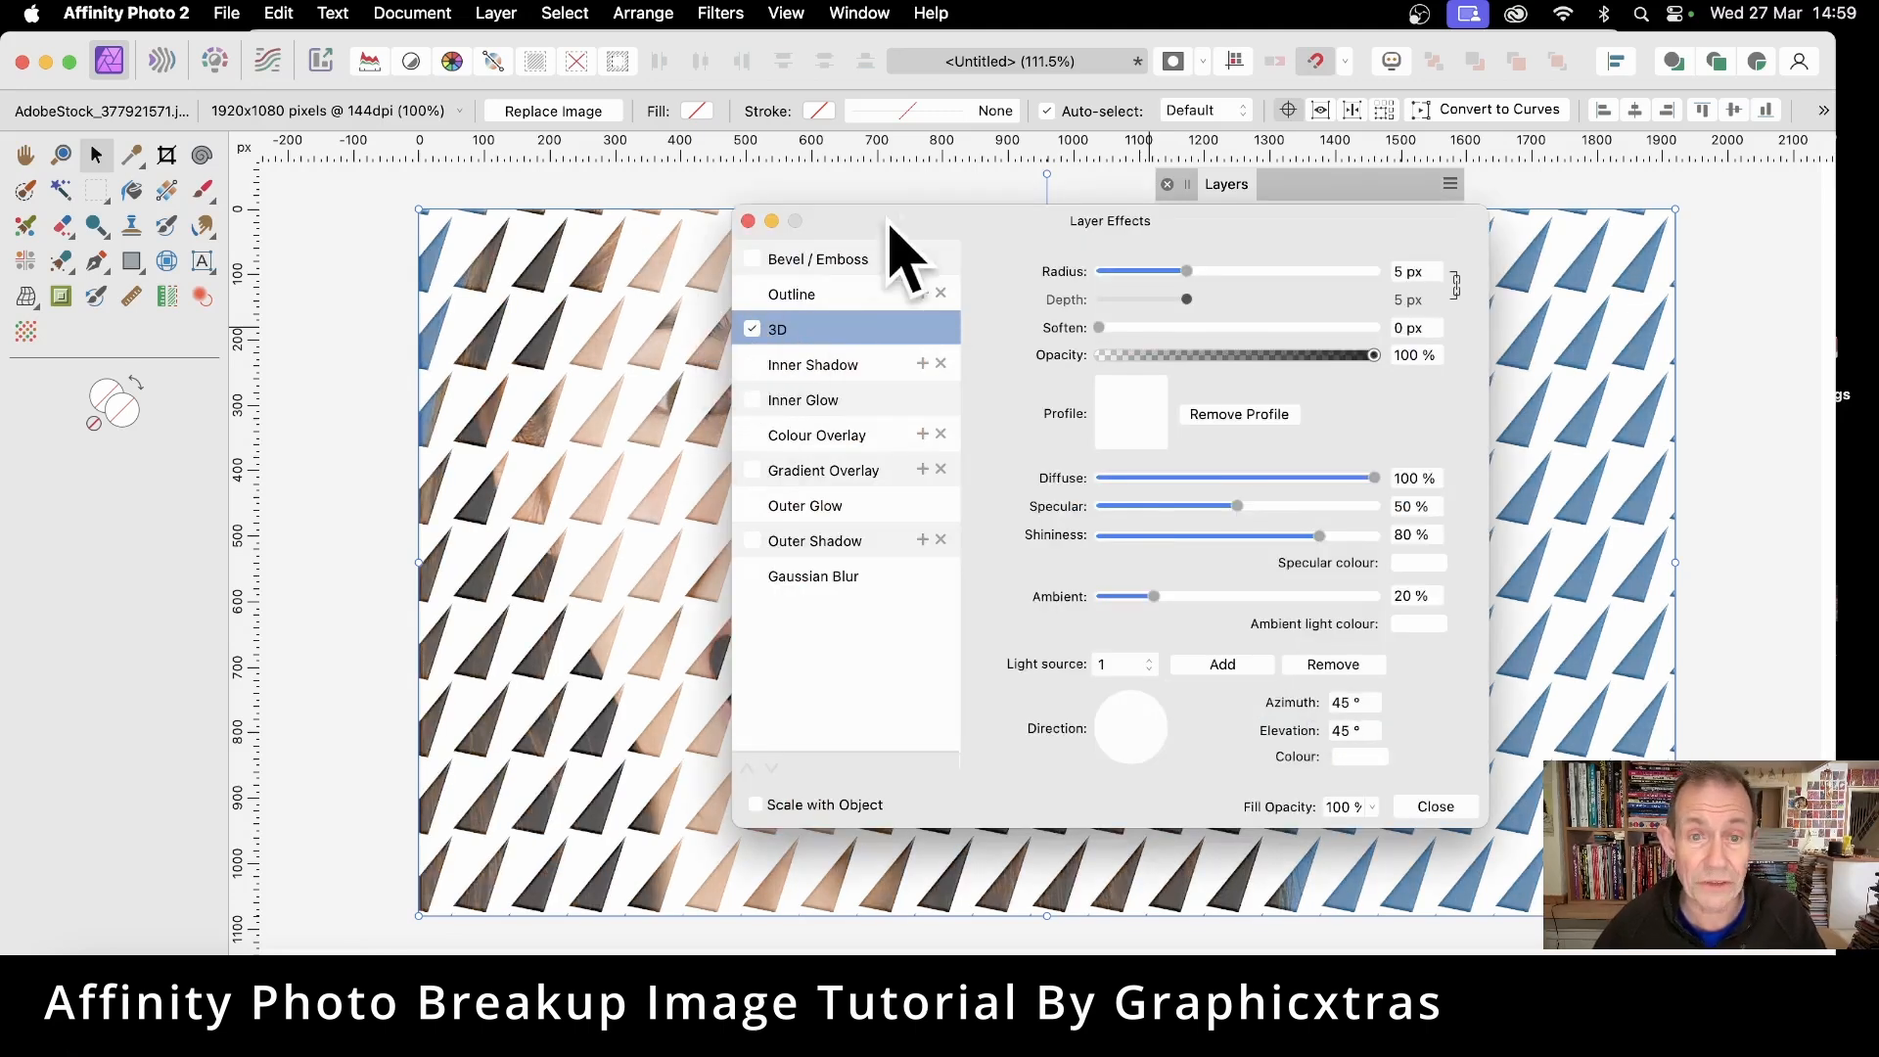
{"action": "left_click_drag", "start_coordinate": [901, 223], "coordinate": [1180, 293]}
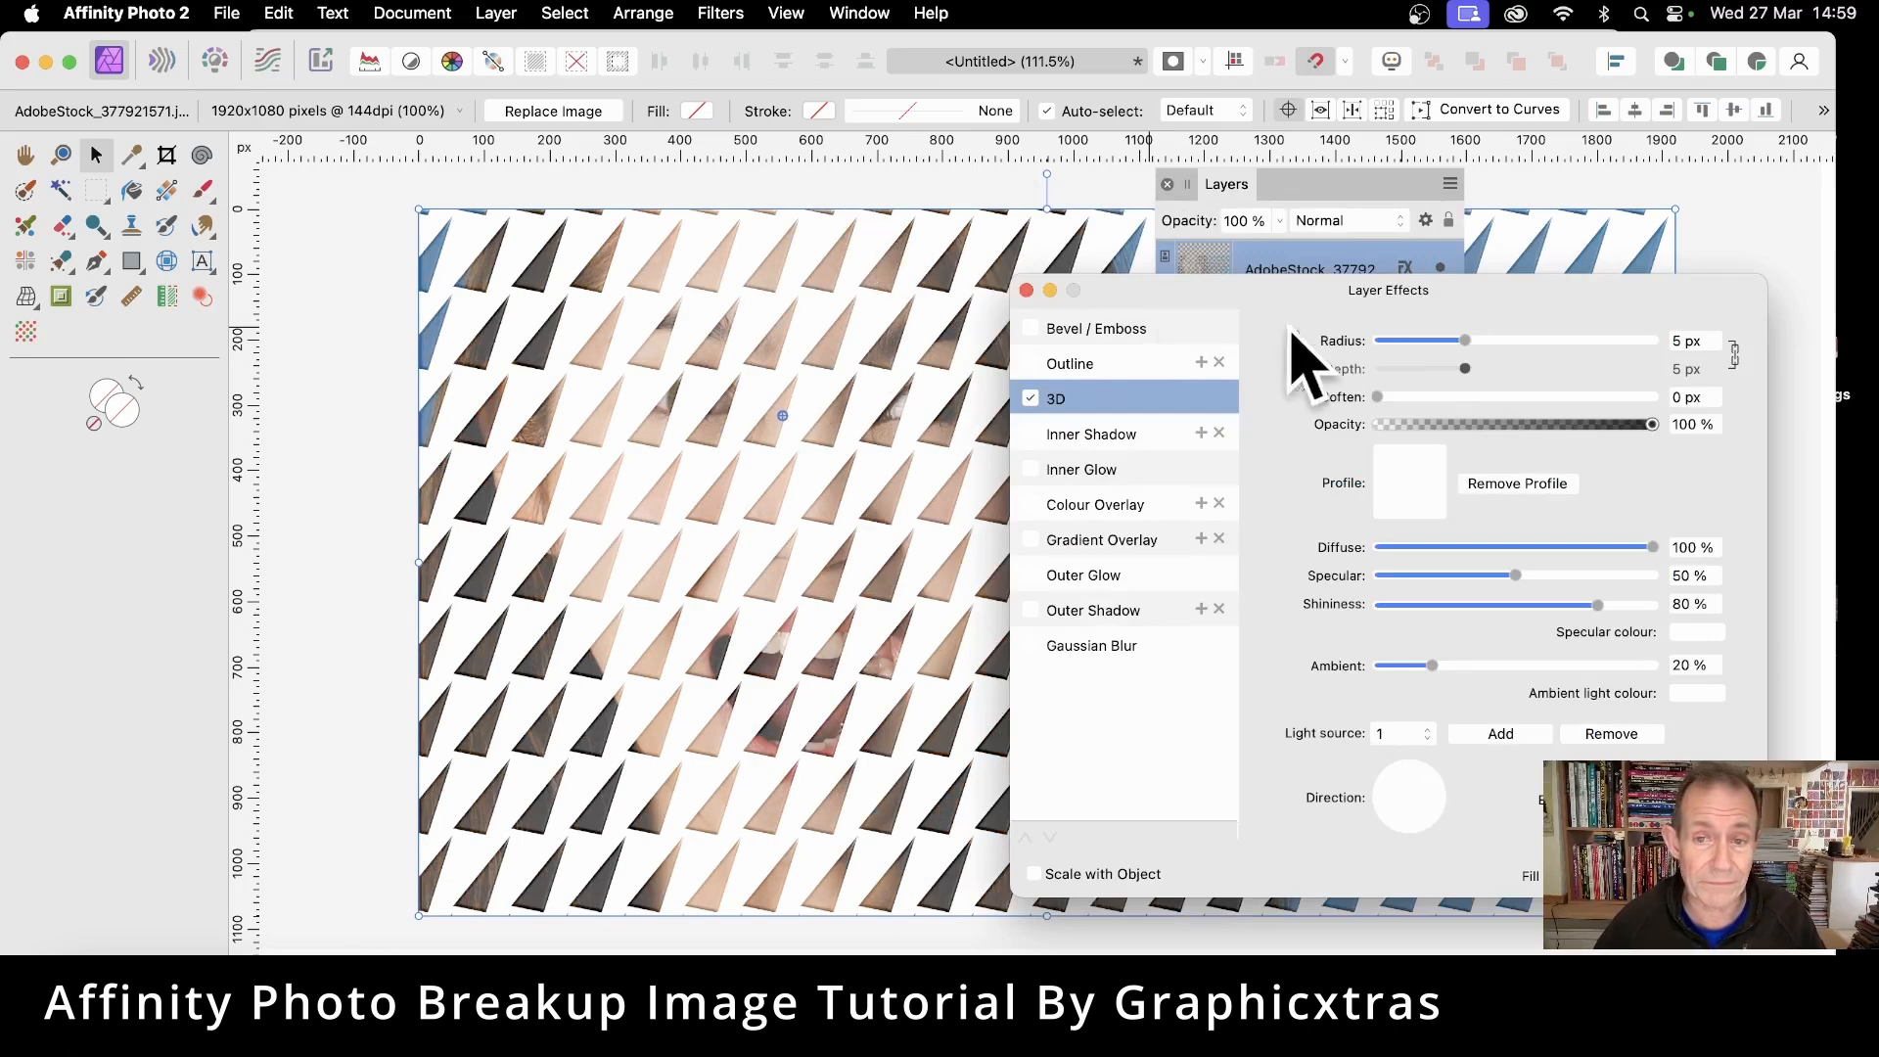
{"action": "left_click_drag", "start_coordinate": [1121, 288], "coordinate": [752, 199]}
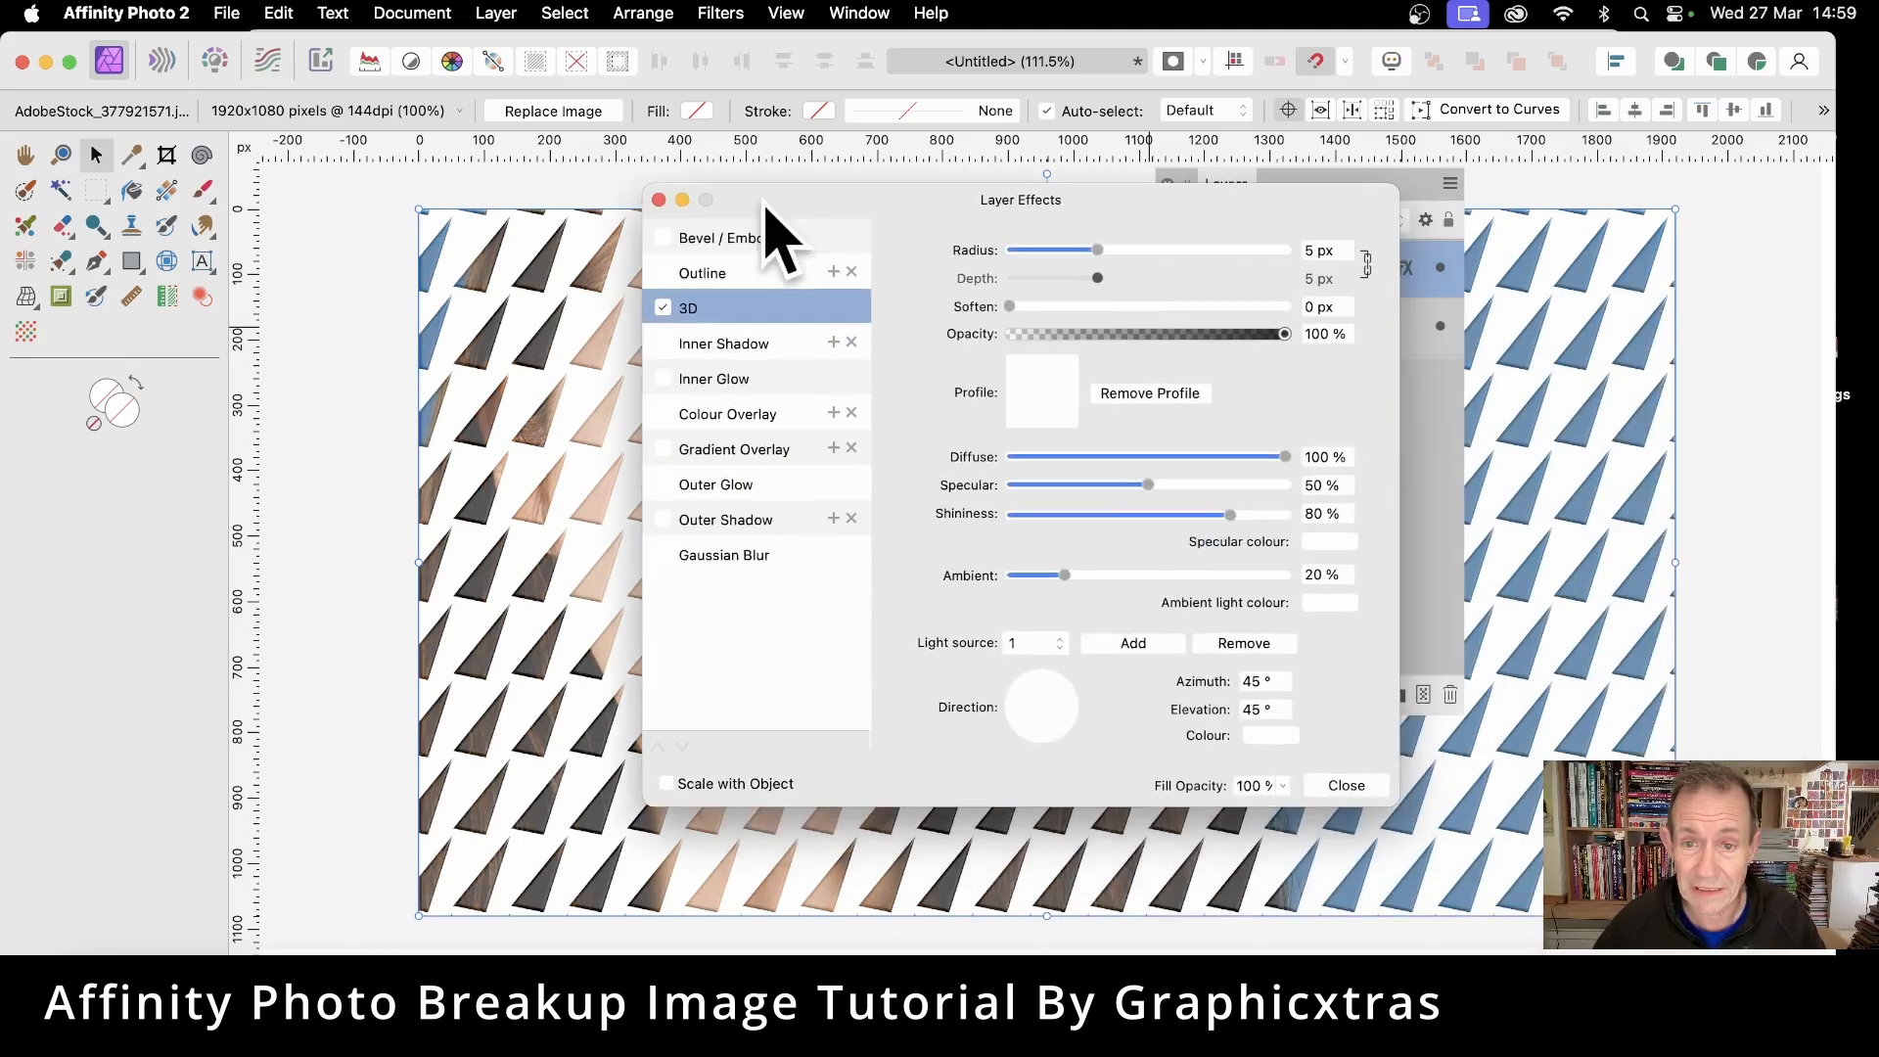
{"action": "left_click", "coordinate": [1345, 786]}
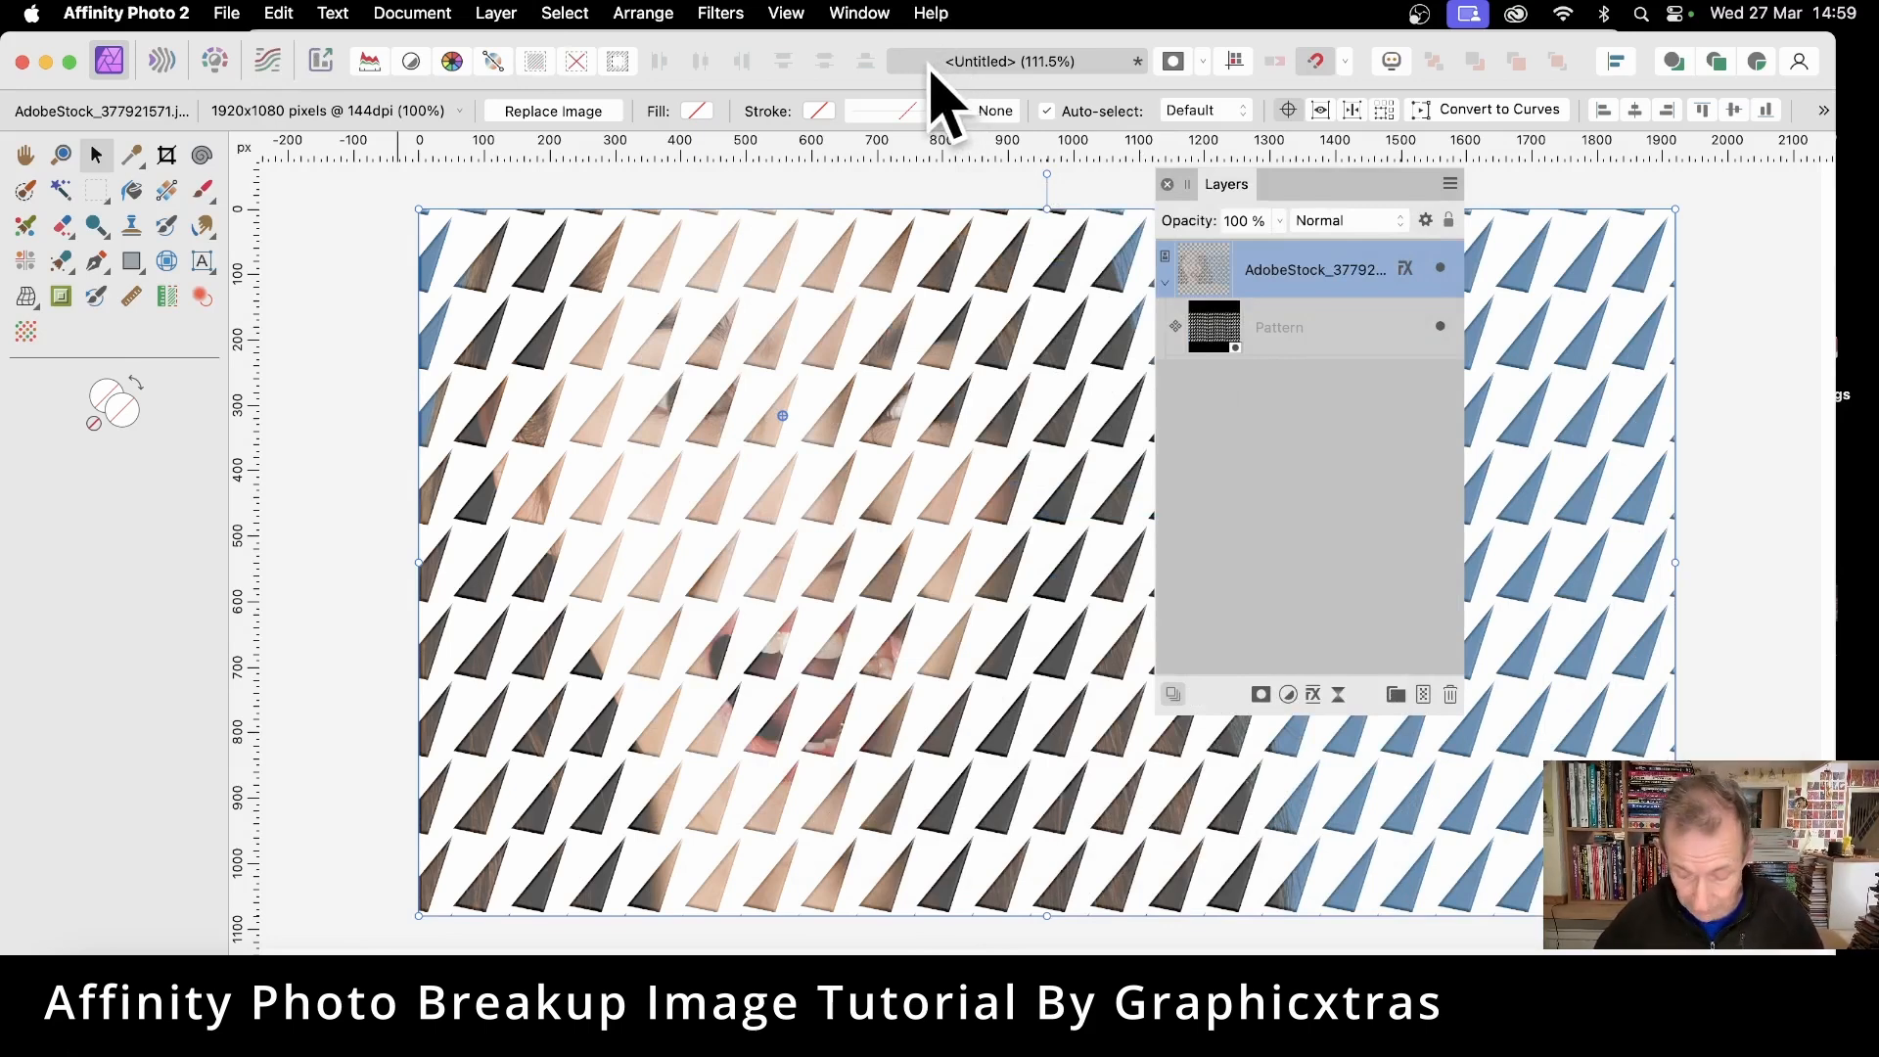
- Make two offset duplicates of the masked photo layer and rotate the triangle pattern mask of the middle copy
{"action": "left_click_drag", "start_coordinate": [943, 423], "coordinate": [901, 451]}
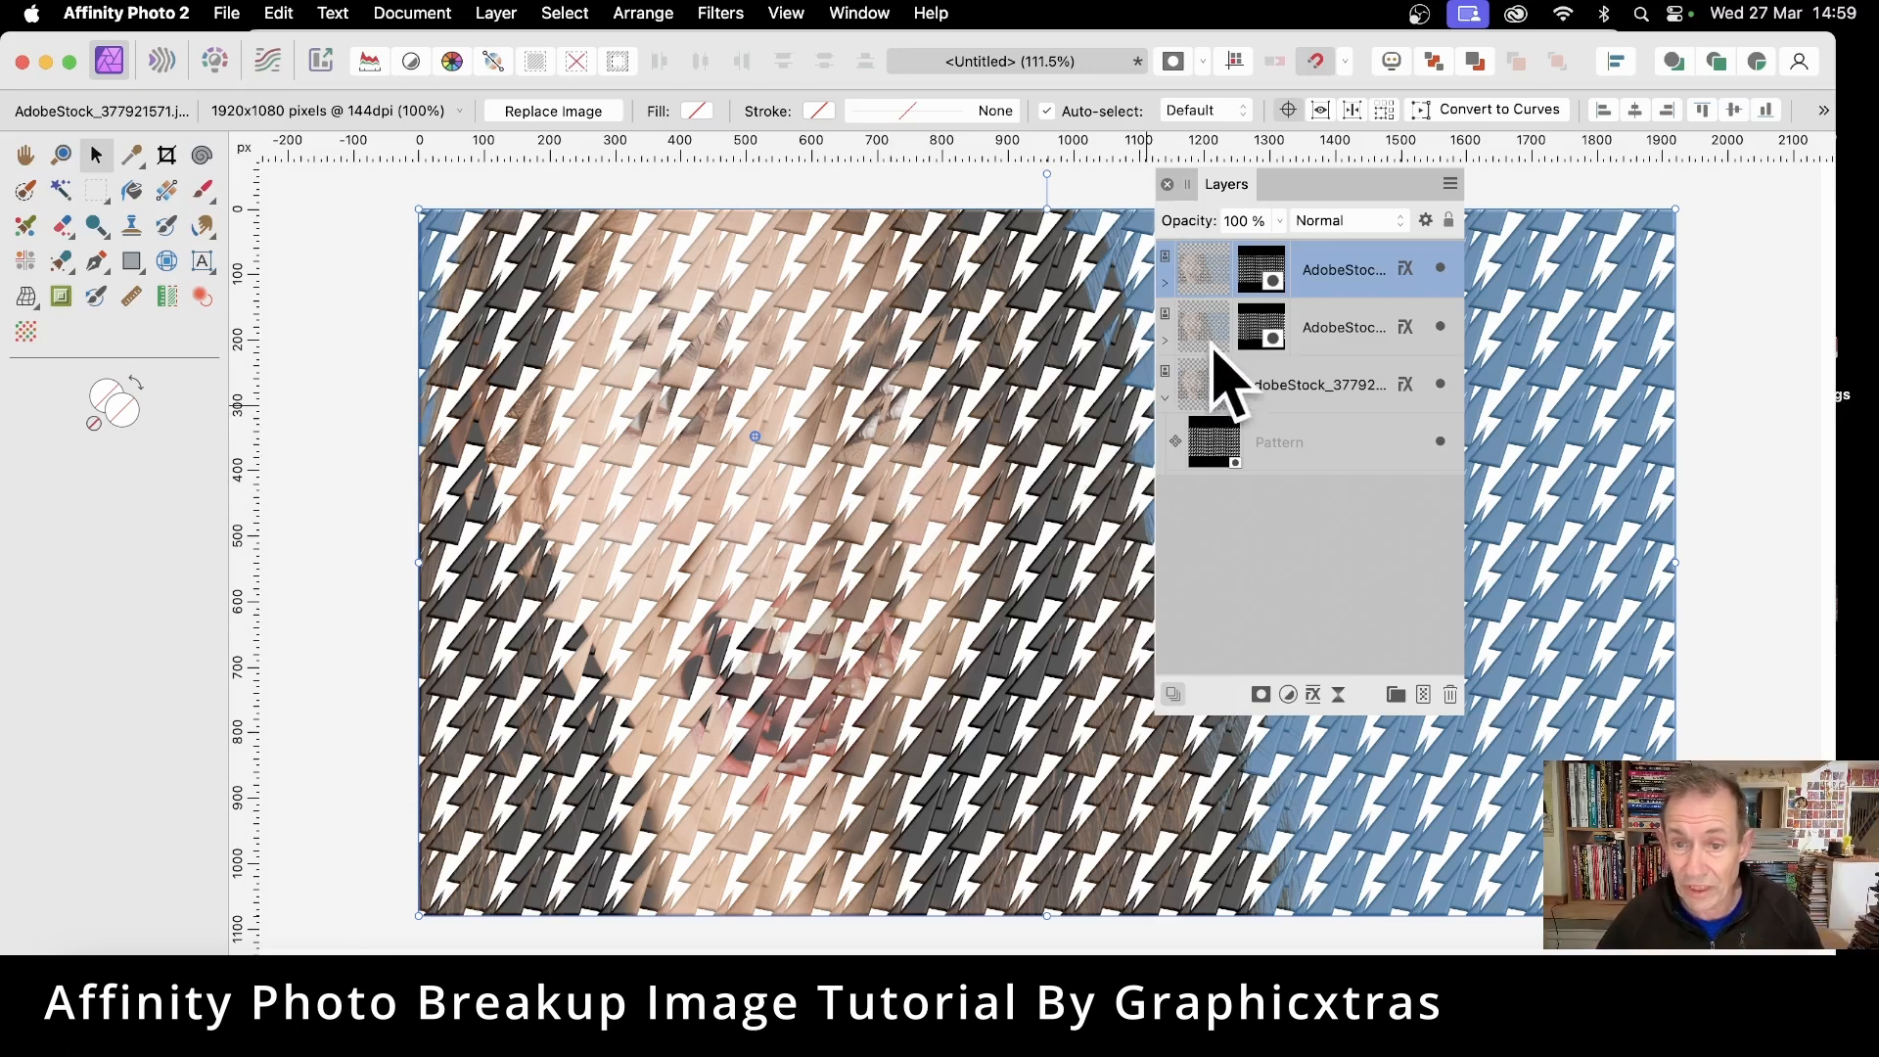
{"action": "left_click", "coordinate": [1165, 340]}
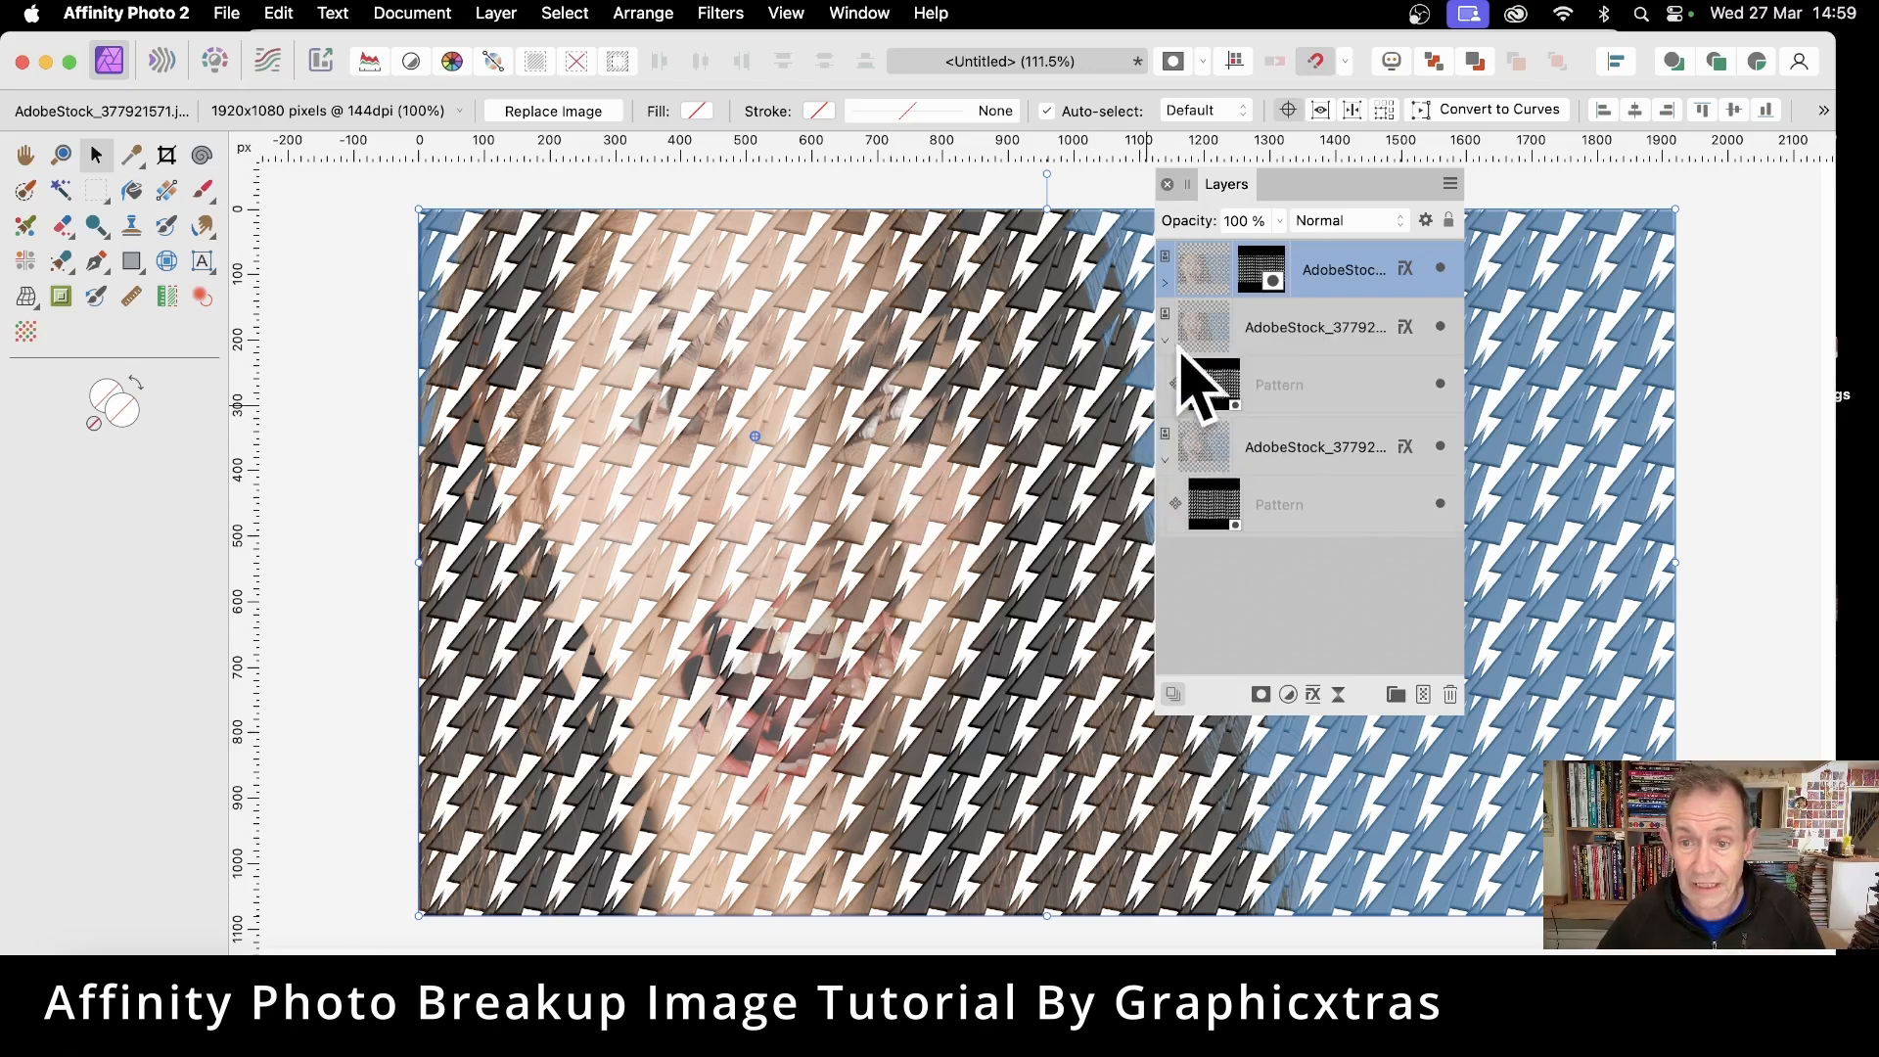
{"action": "left_click", "coordinate": [1218, 392]}
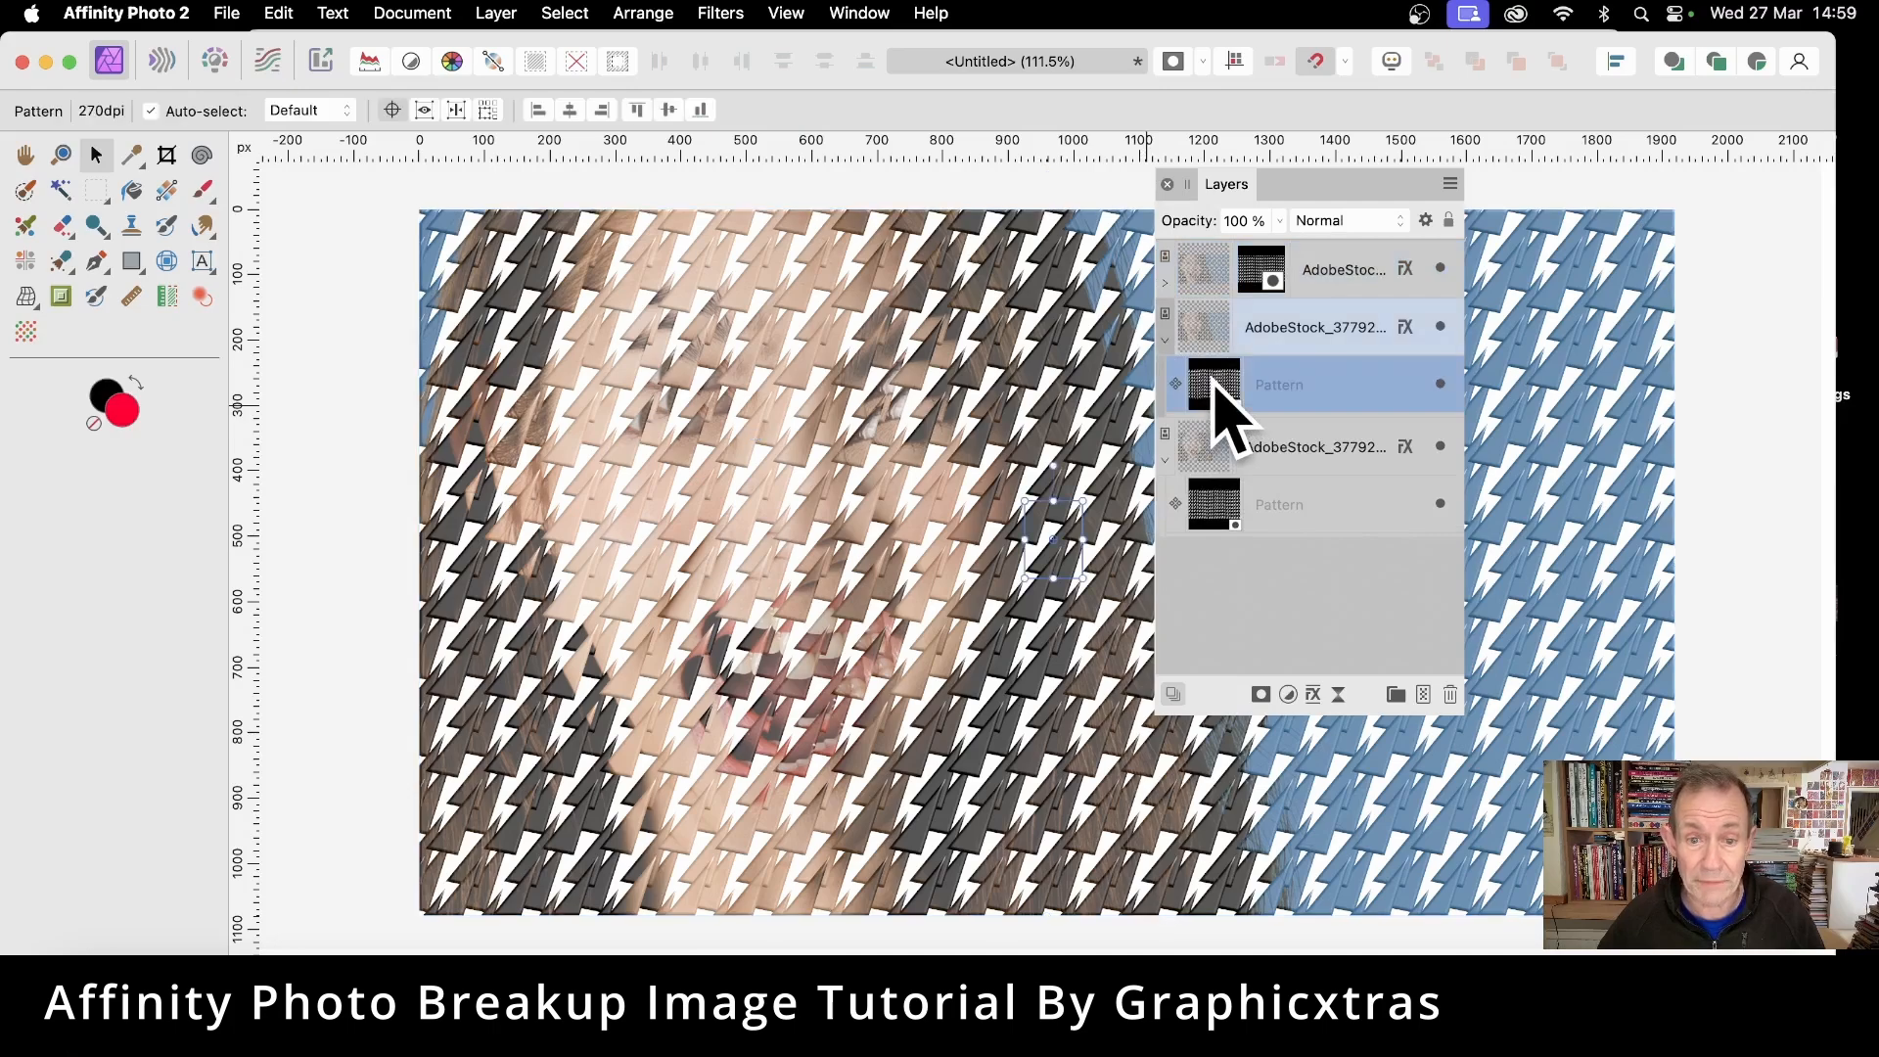
{"action": "mouse_move", "coordinate": [1028, 499]}
{"action": "left_mouse_down"}
{"action": "mouse_move", "coordinate": [1045, 521]}
{"action": "mouse_move", "coordinate": [1032, 474]}
{"action": "mouse_move", "coordinate": [1019, 483]}
{"action": "left_mouse_up"}
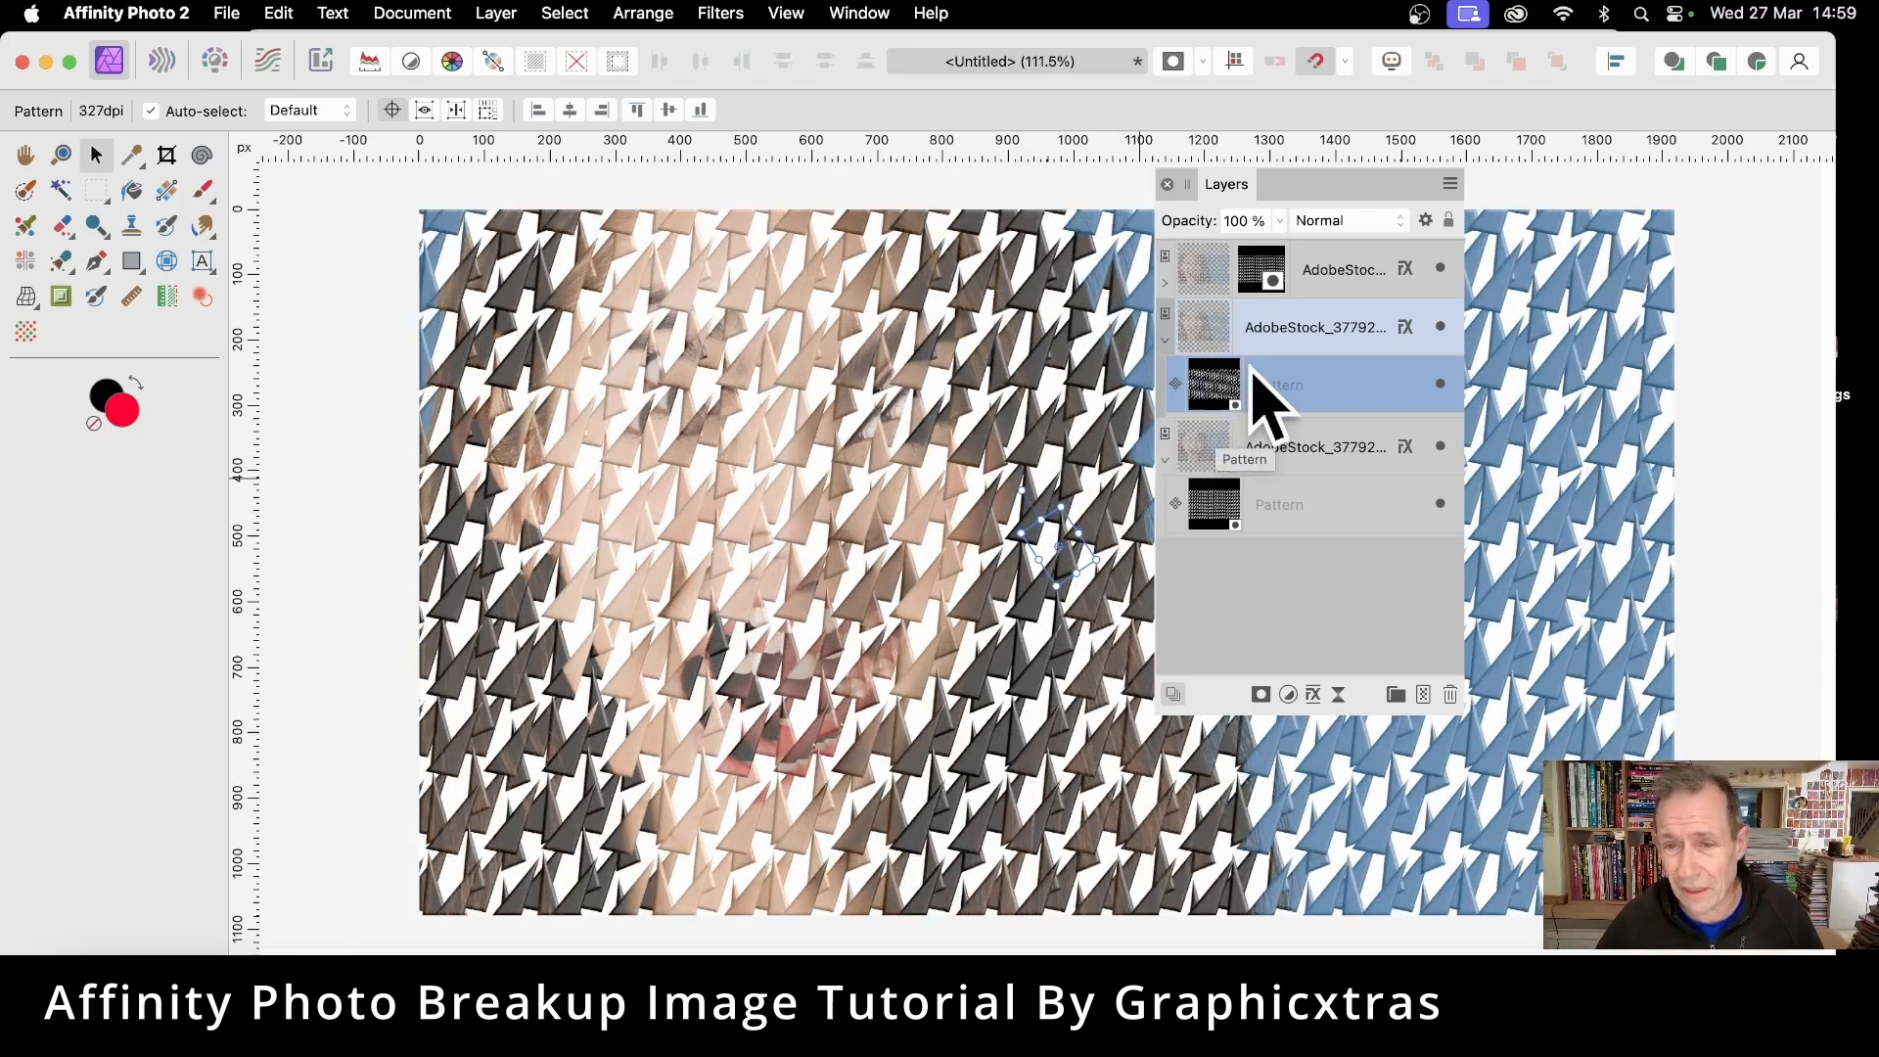
- Duplicate the middle photo layer with the rotated triangle mask and shift the copy slightly
{"action": "left_click", "coordinate": [1213, 331]}
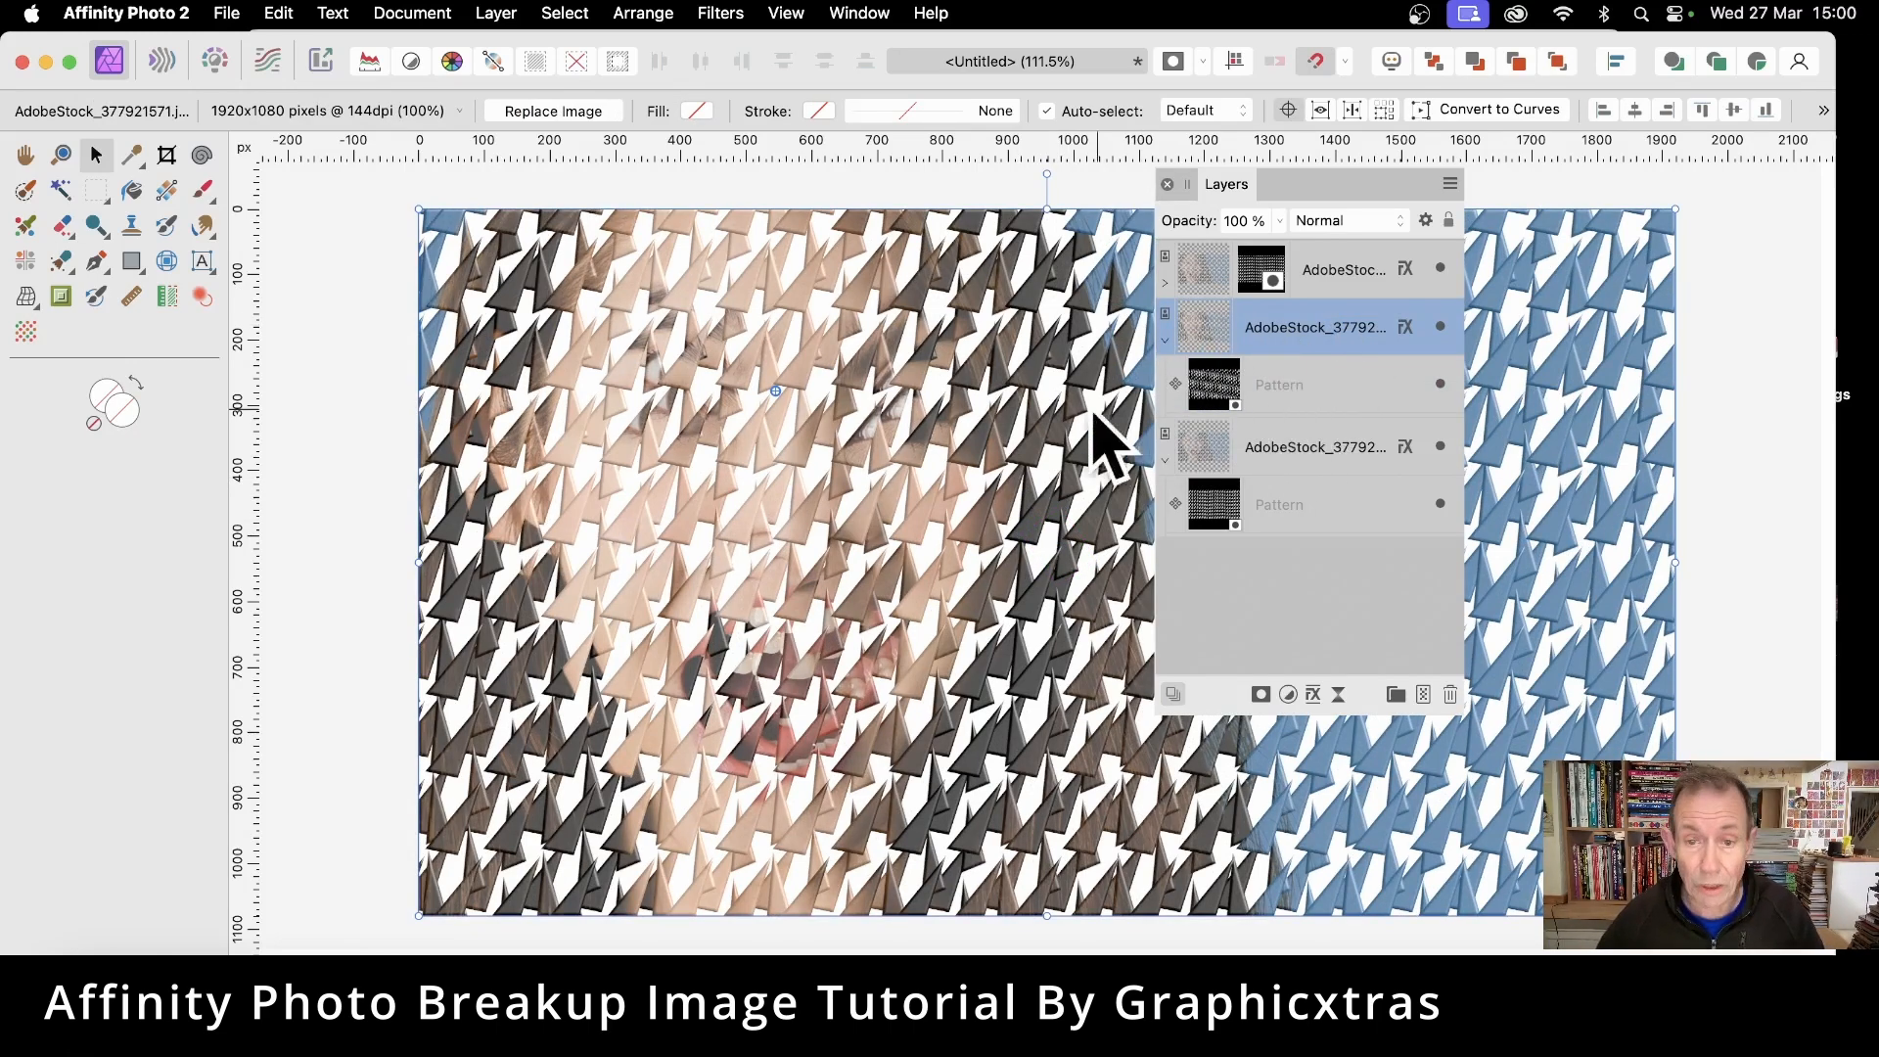
{"action": "left_click_drag", "start_coordinate": [760, 331], "coordinate": [802, 364]}
{"action": "key", "text": "super+j"}
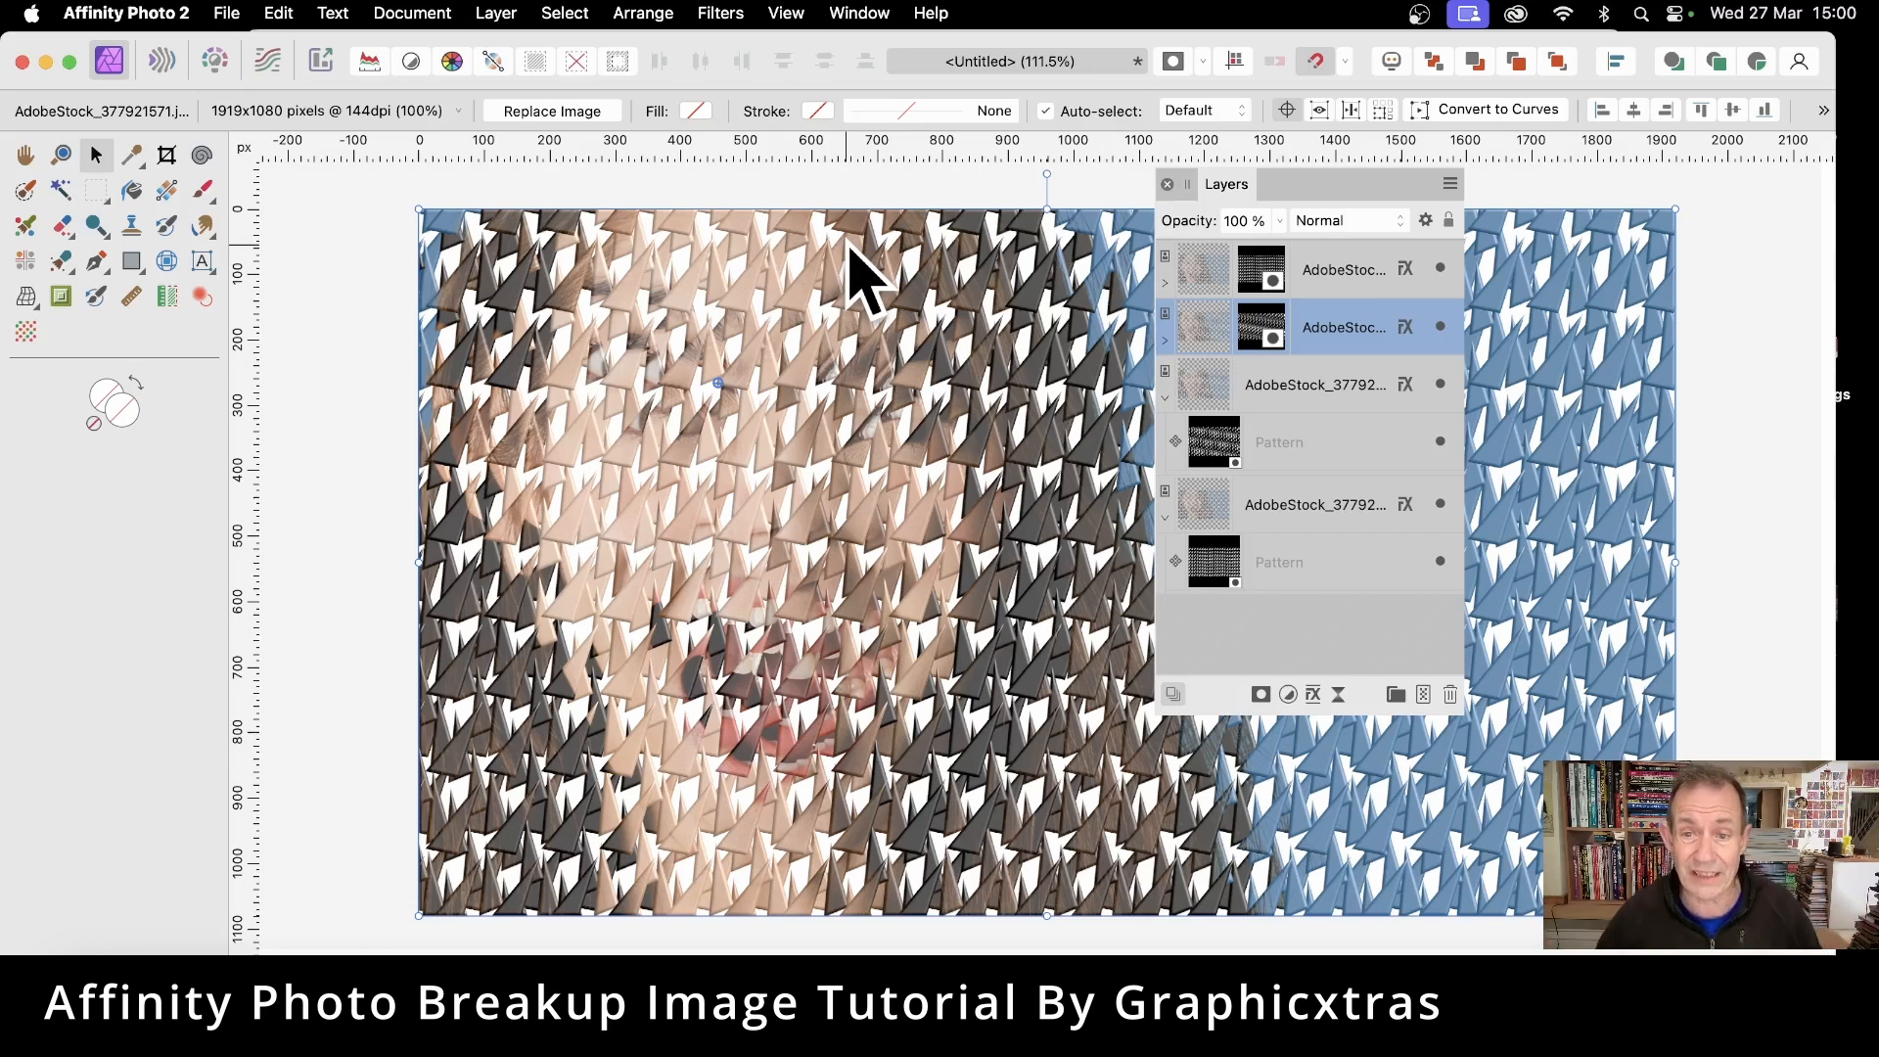
- Add an outer shadow to the uppermost photo layer with 0.9 px radius, 5.4 px offset and 44% intensity
{"action": "left_click", "coordinate": [1407, 267]}
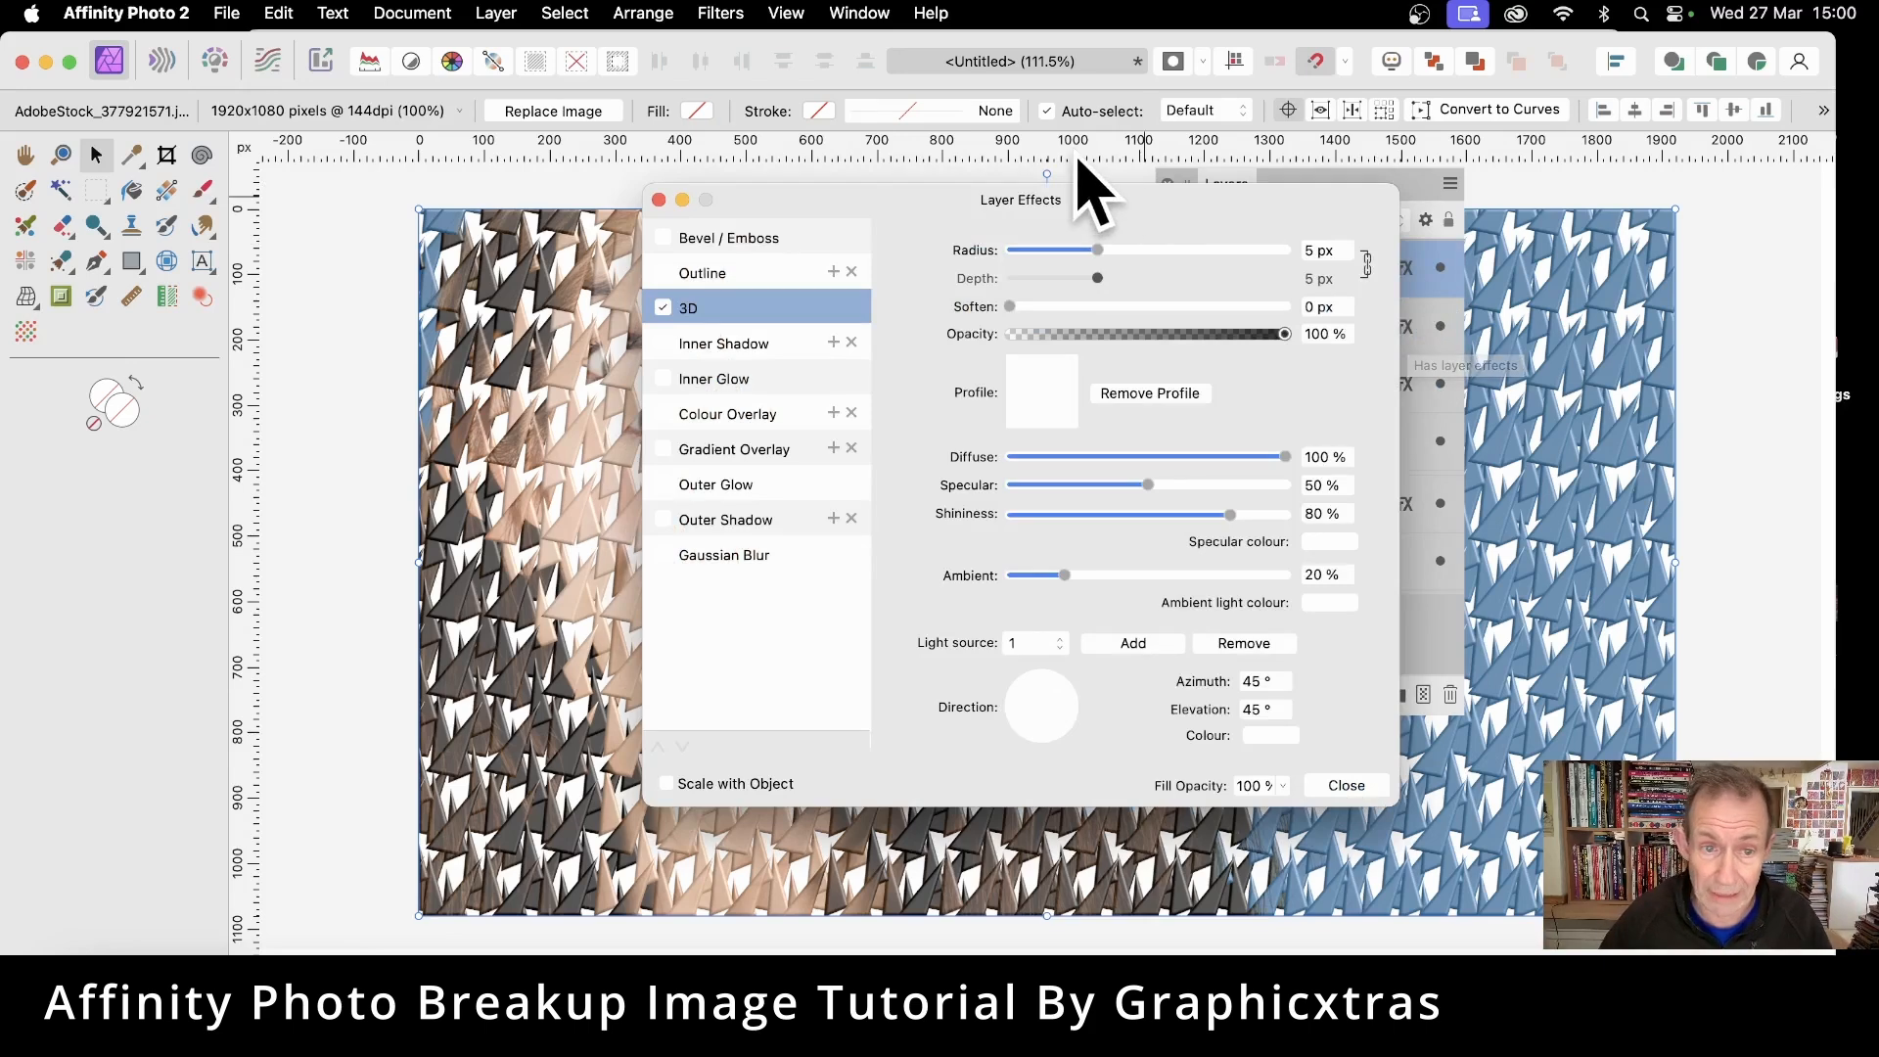
{"action": "left_click", "coordinate": [663, 520]}
{"action": "left_click_drag", "start_coordinate": [1011, 307], "coordinate": [1133, 365]}
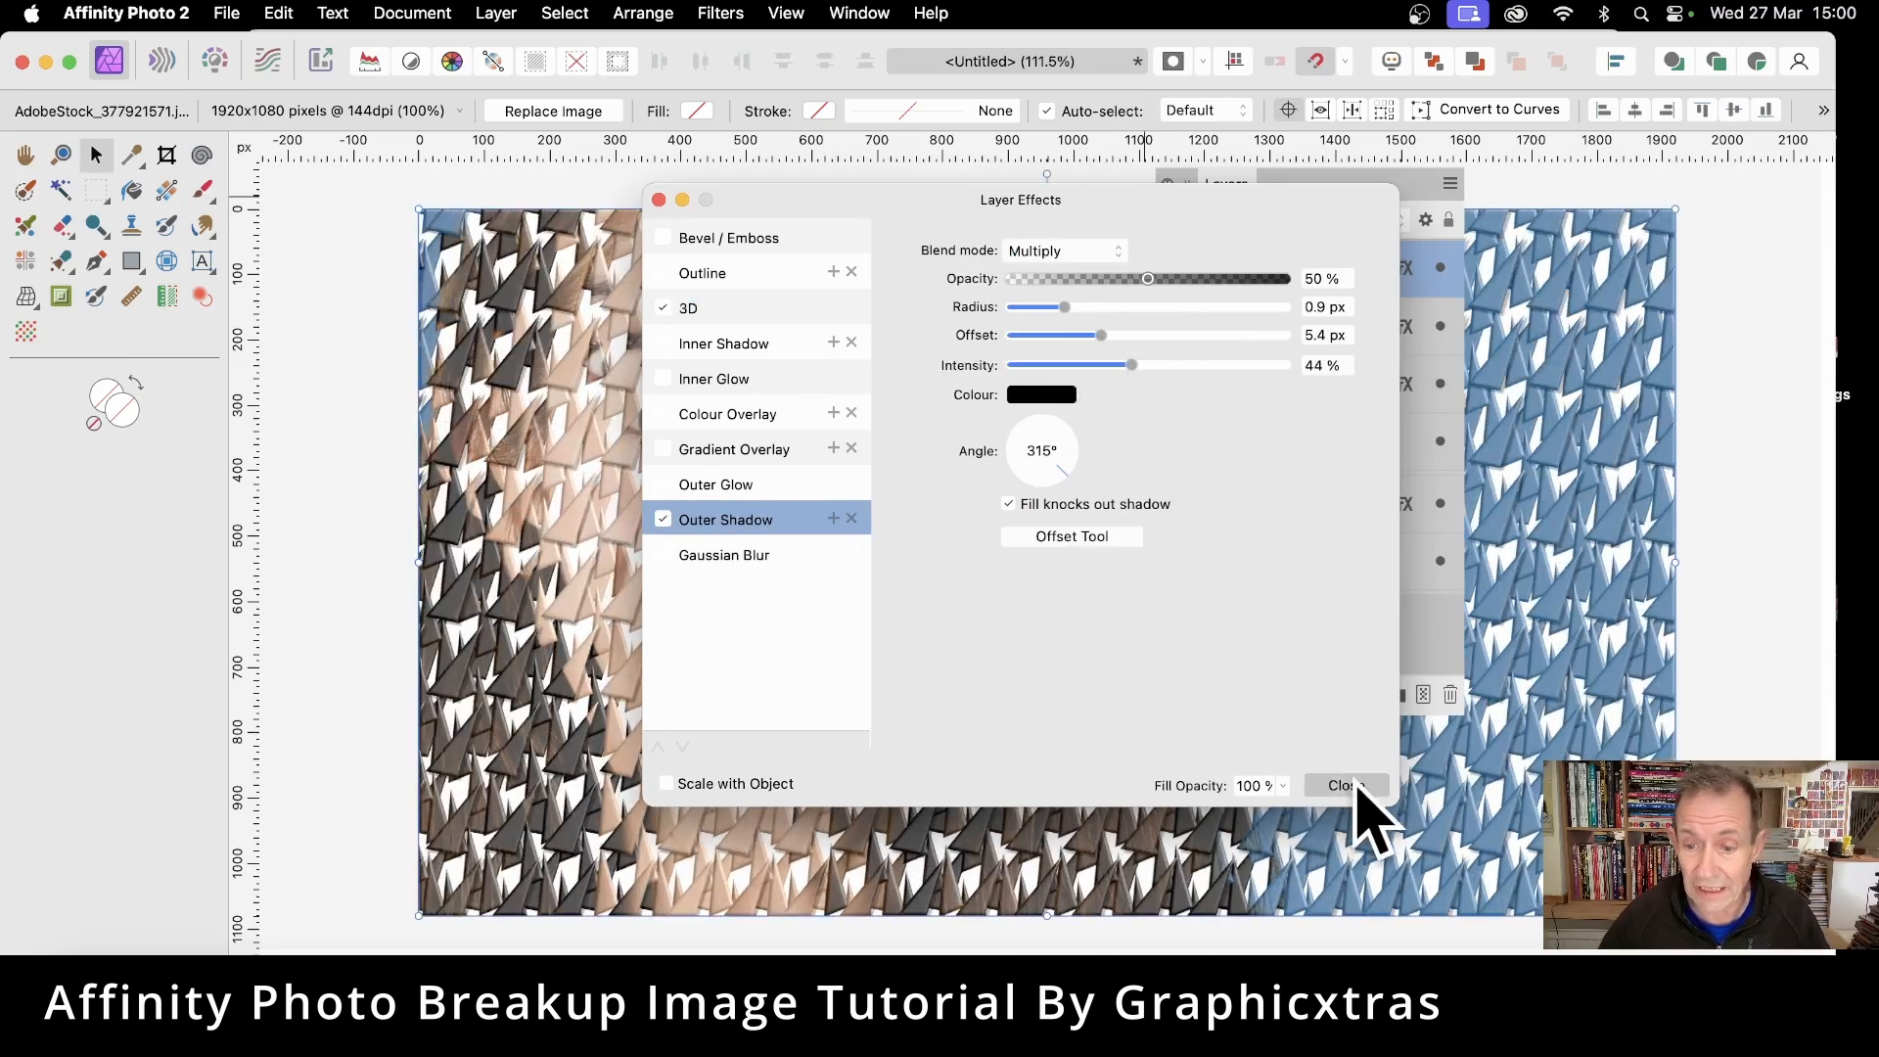
{"action": "left_click", "coordinate": [1344, 786]}
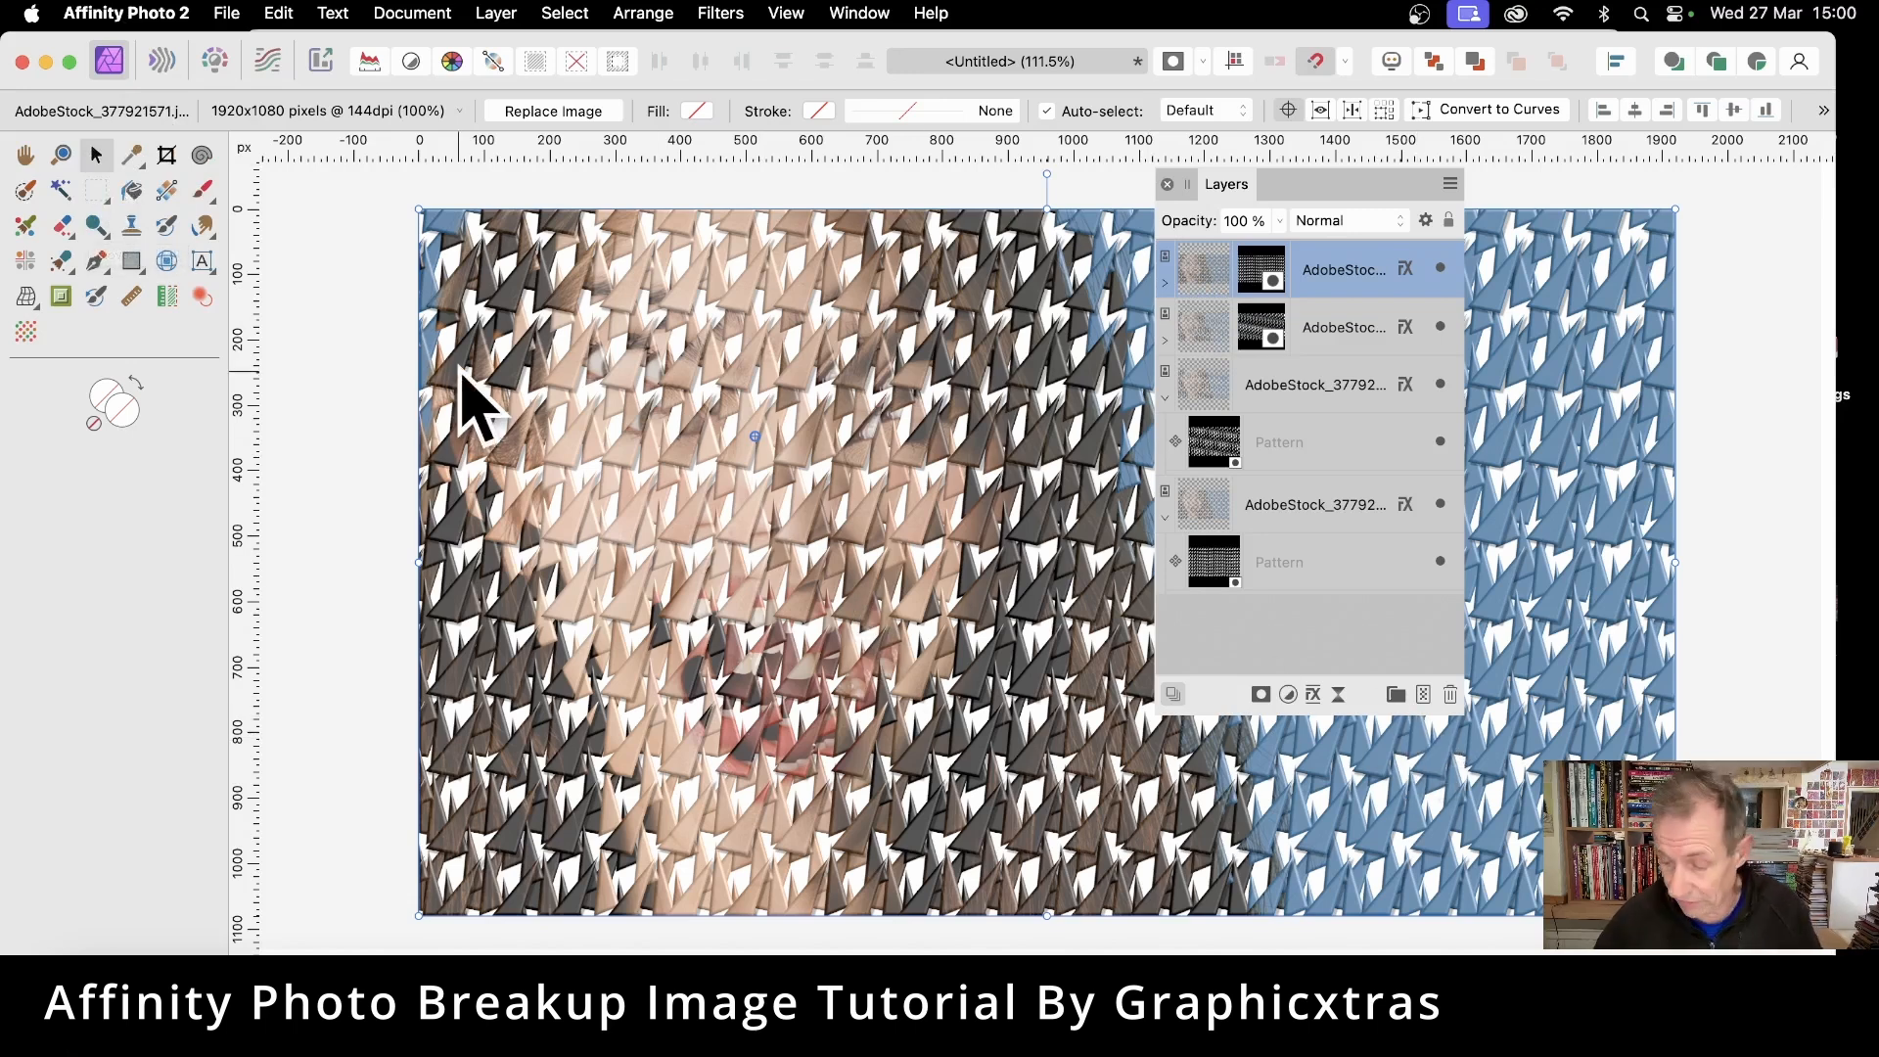
- Try Move / Duplicate on the uppermost photo layer with six copies and a 2° rotation
{"action": "key", "text": "super+shift+d"}
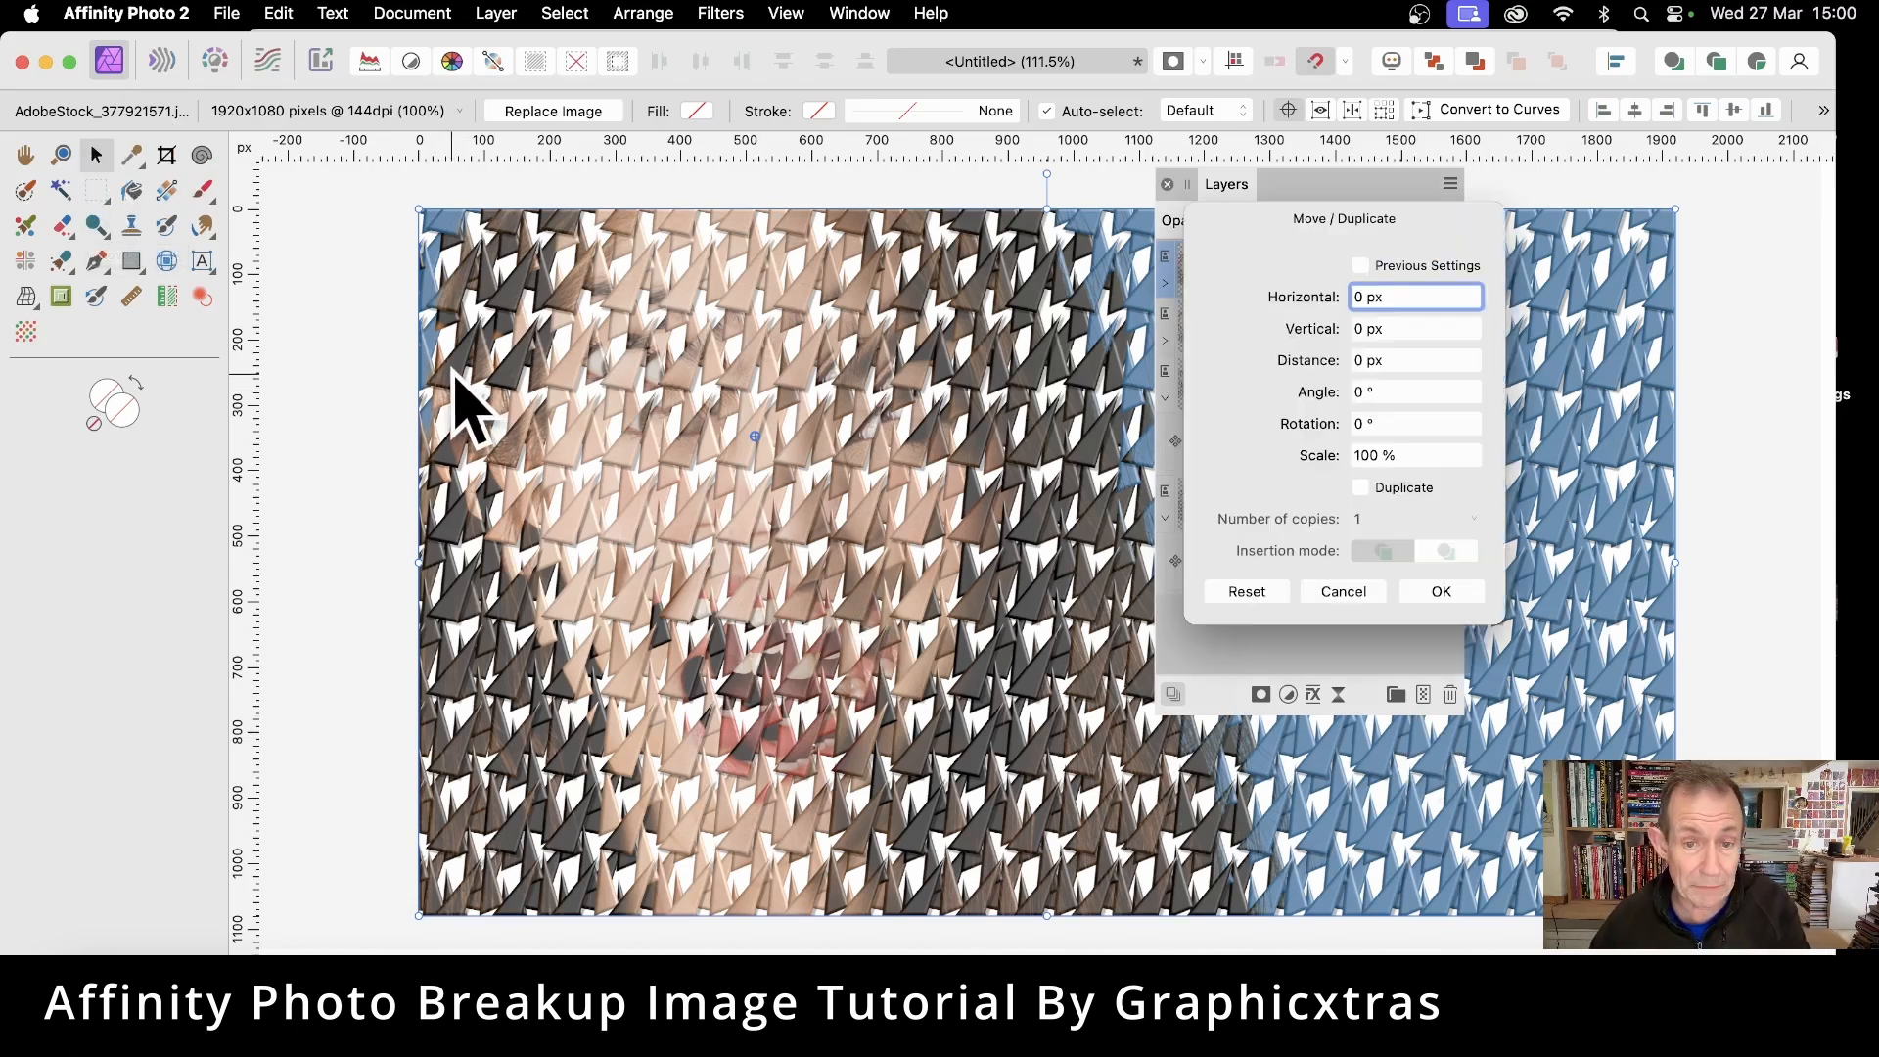
{"action": "left_click_drag", "start_coordinate": [1355, 215], "coordinate": [944, 227]}
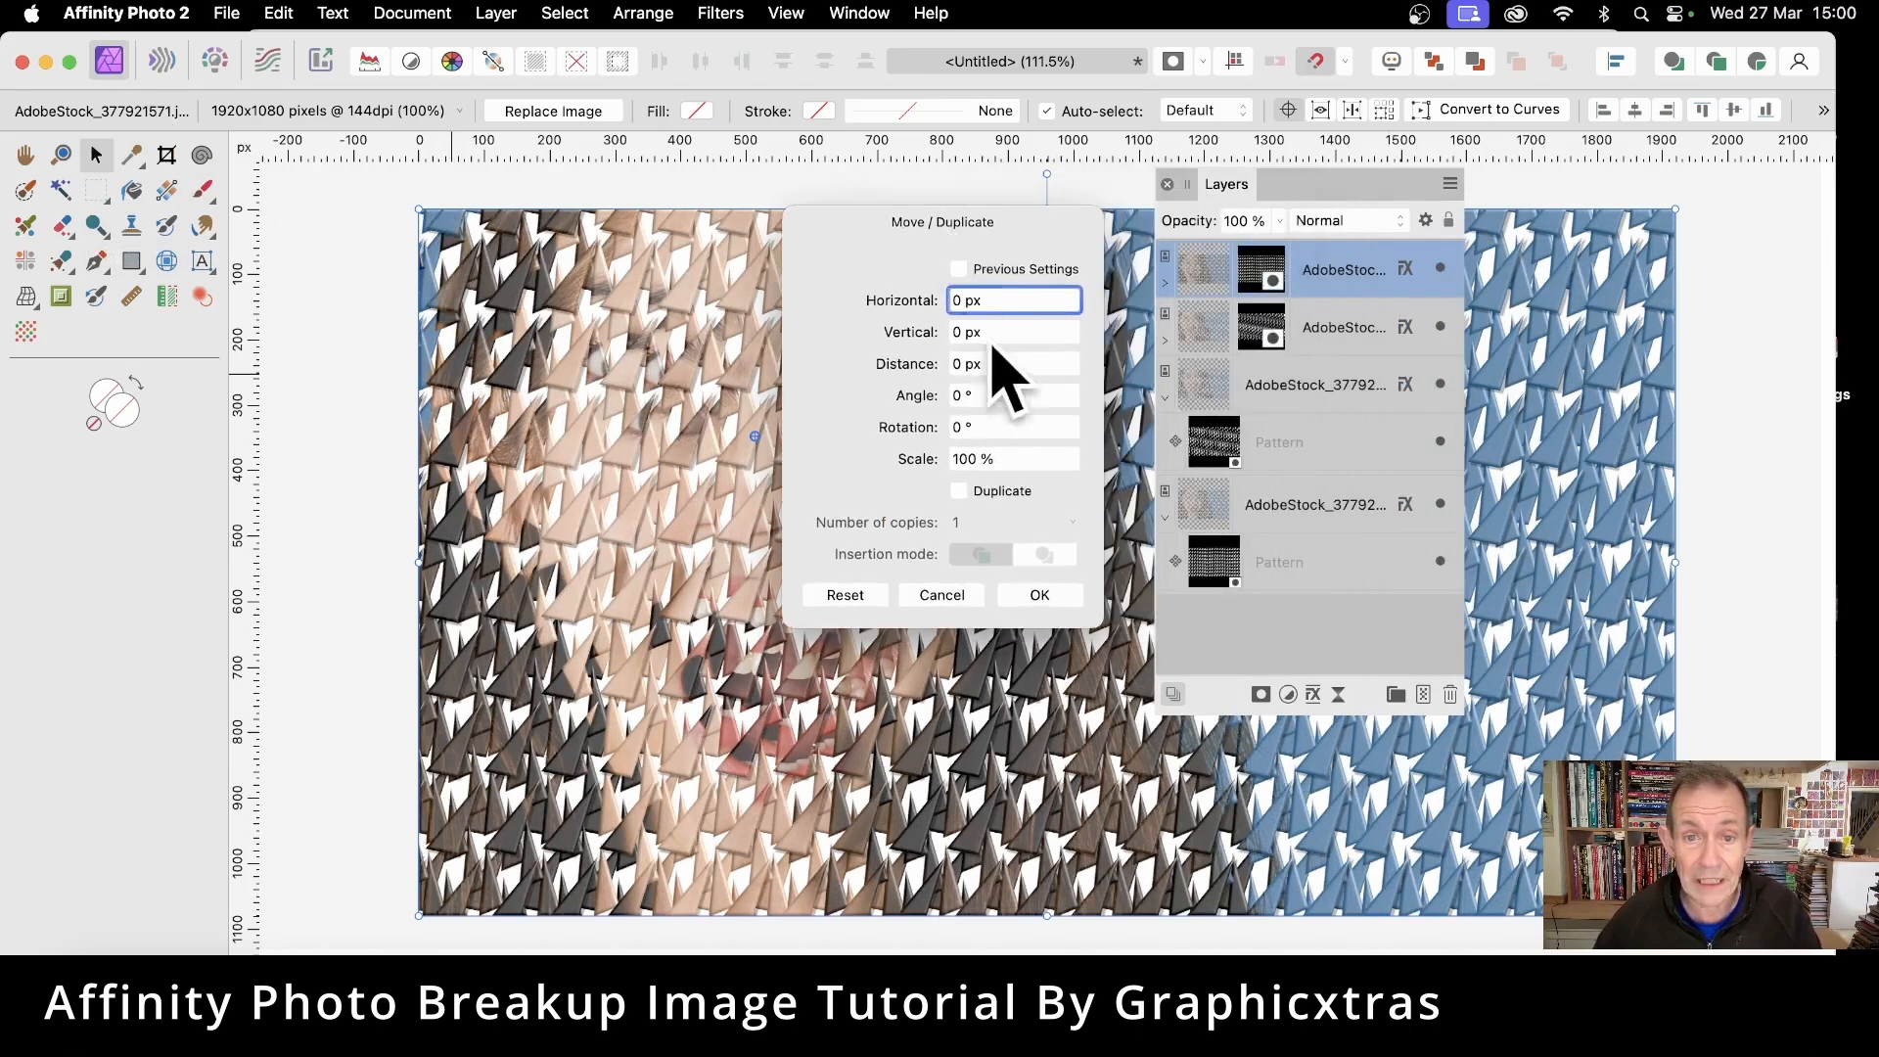
{"action": "left_click", "coordinate": [960, 490]}
{"action": "left_click_drag", "start_coordinate": [865, 524], "coordinate": [870, 521]}
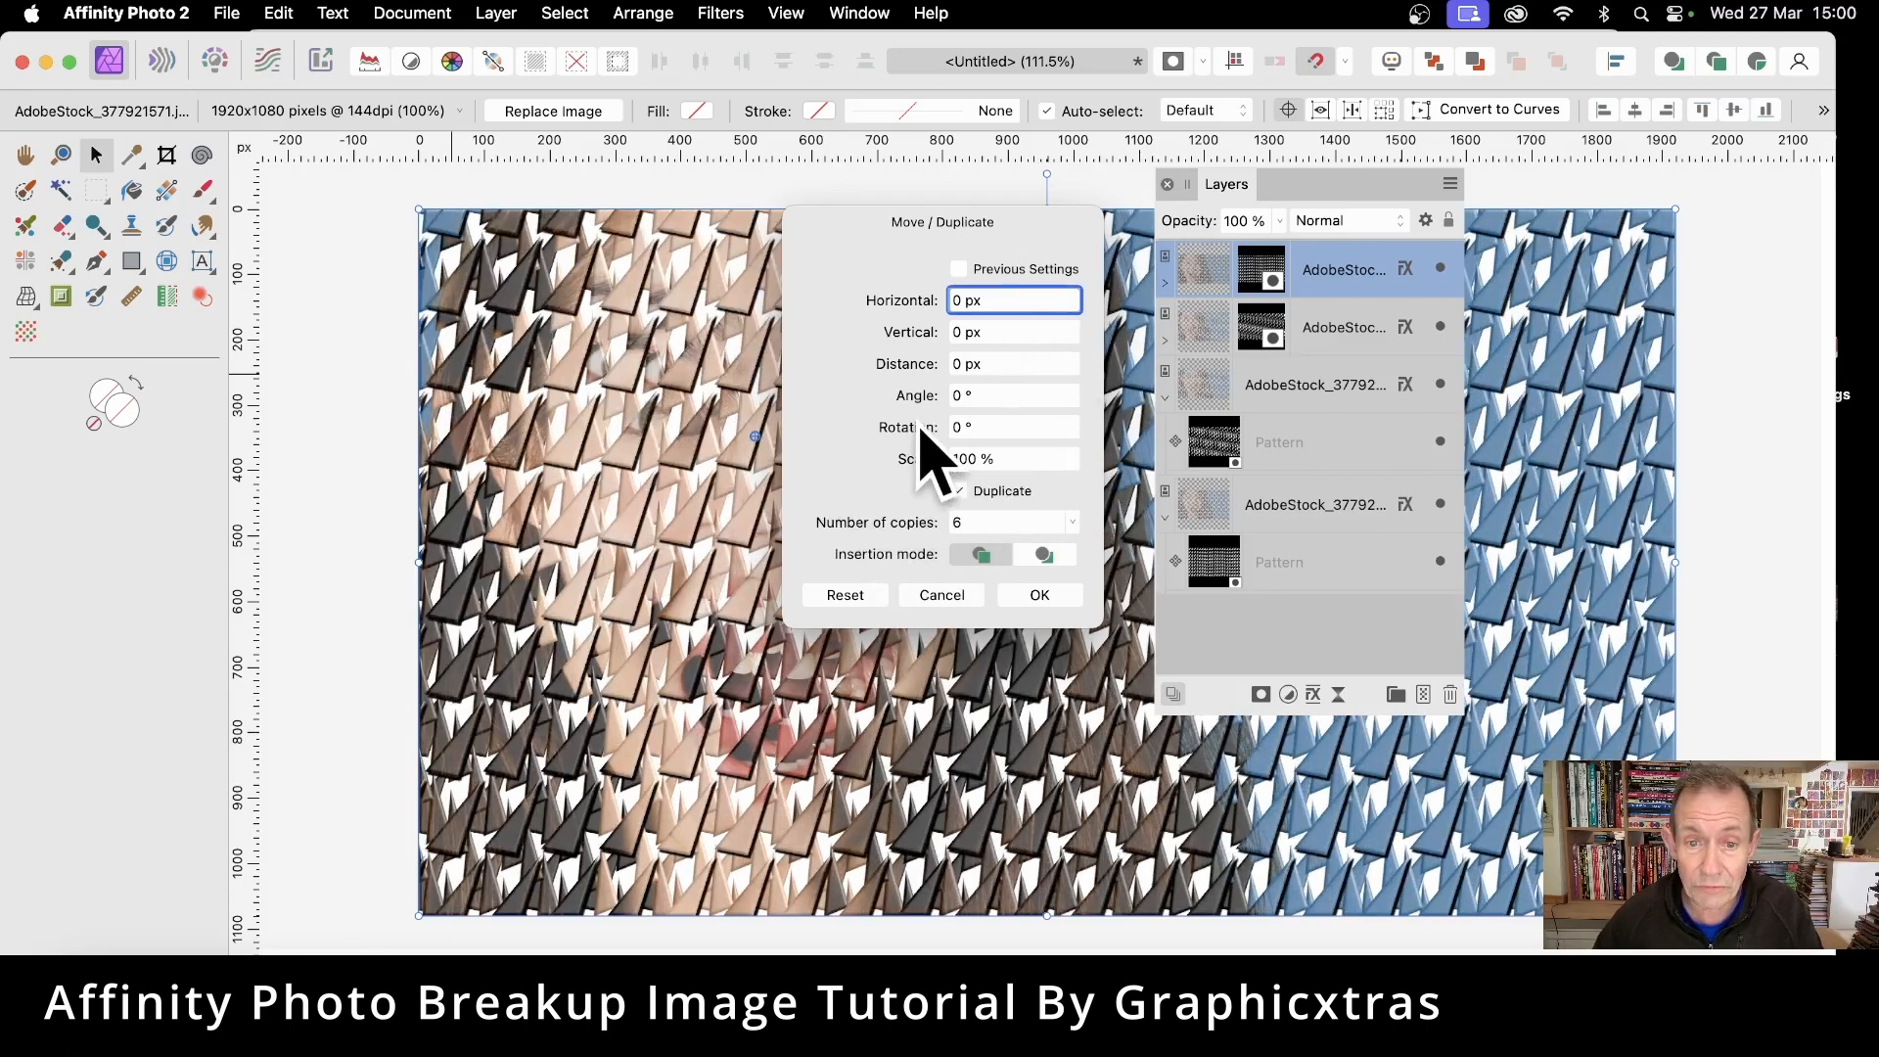
{"action": "left_click_drag", "start_coordinate": [922, 435], "coordinate": [926, 438]}
{"action": "left_click_drag", "start_coordinate": [929, 222], "coordinate": [930, 429]}
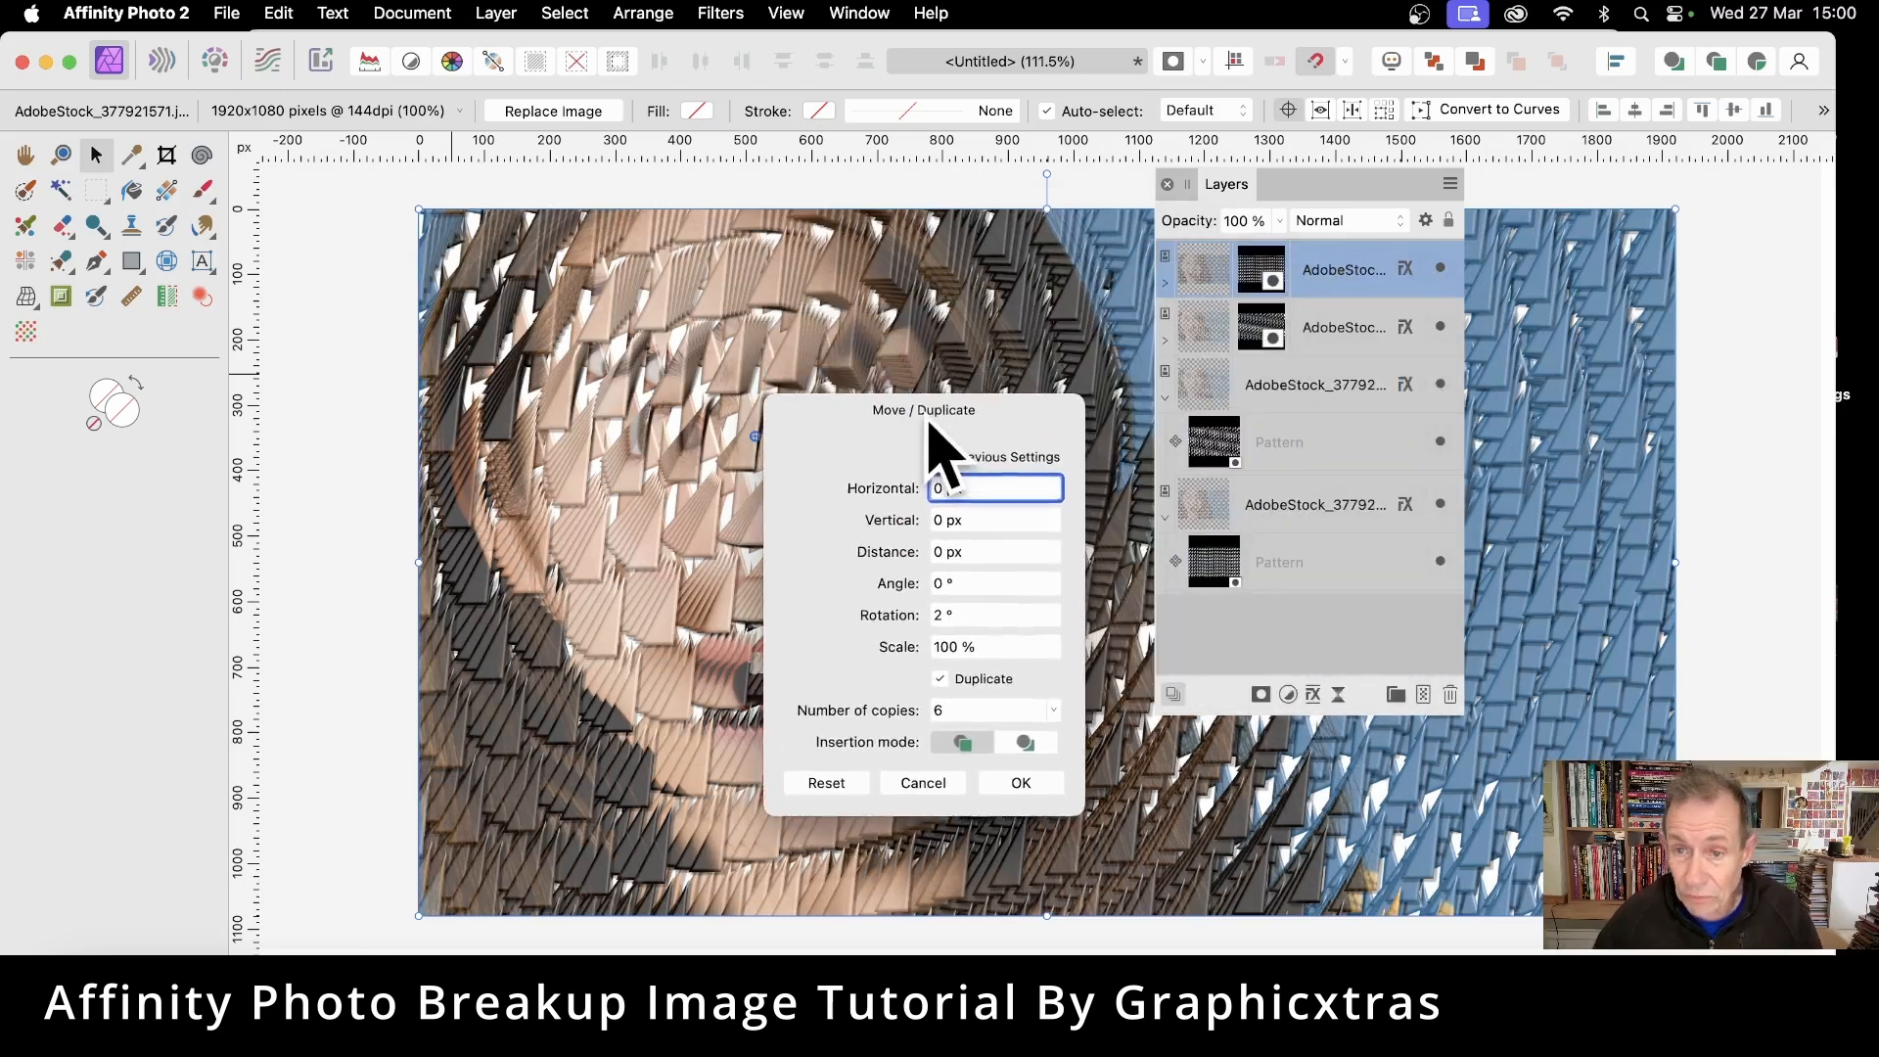
- Set the uppermost photo layer's blend mode to Difference and abandon the pending duplication
{"action": "left_click", "coordinate": [1334, 224]}
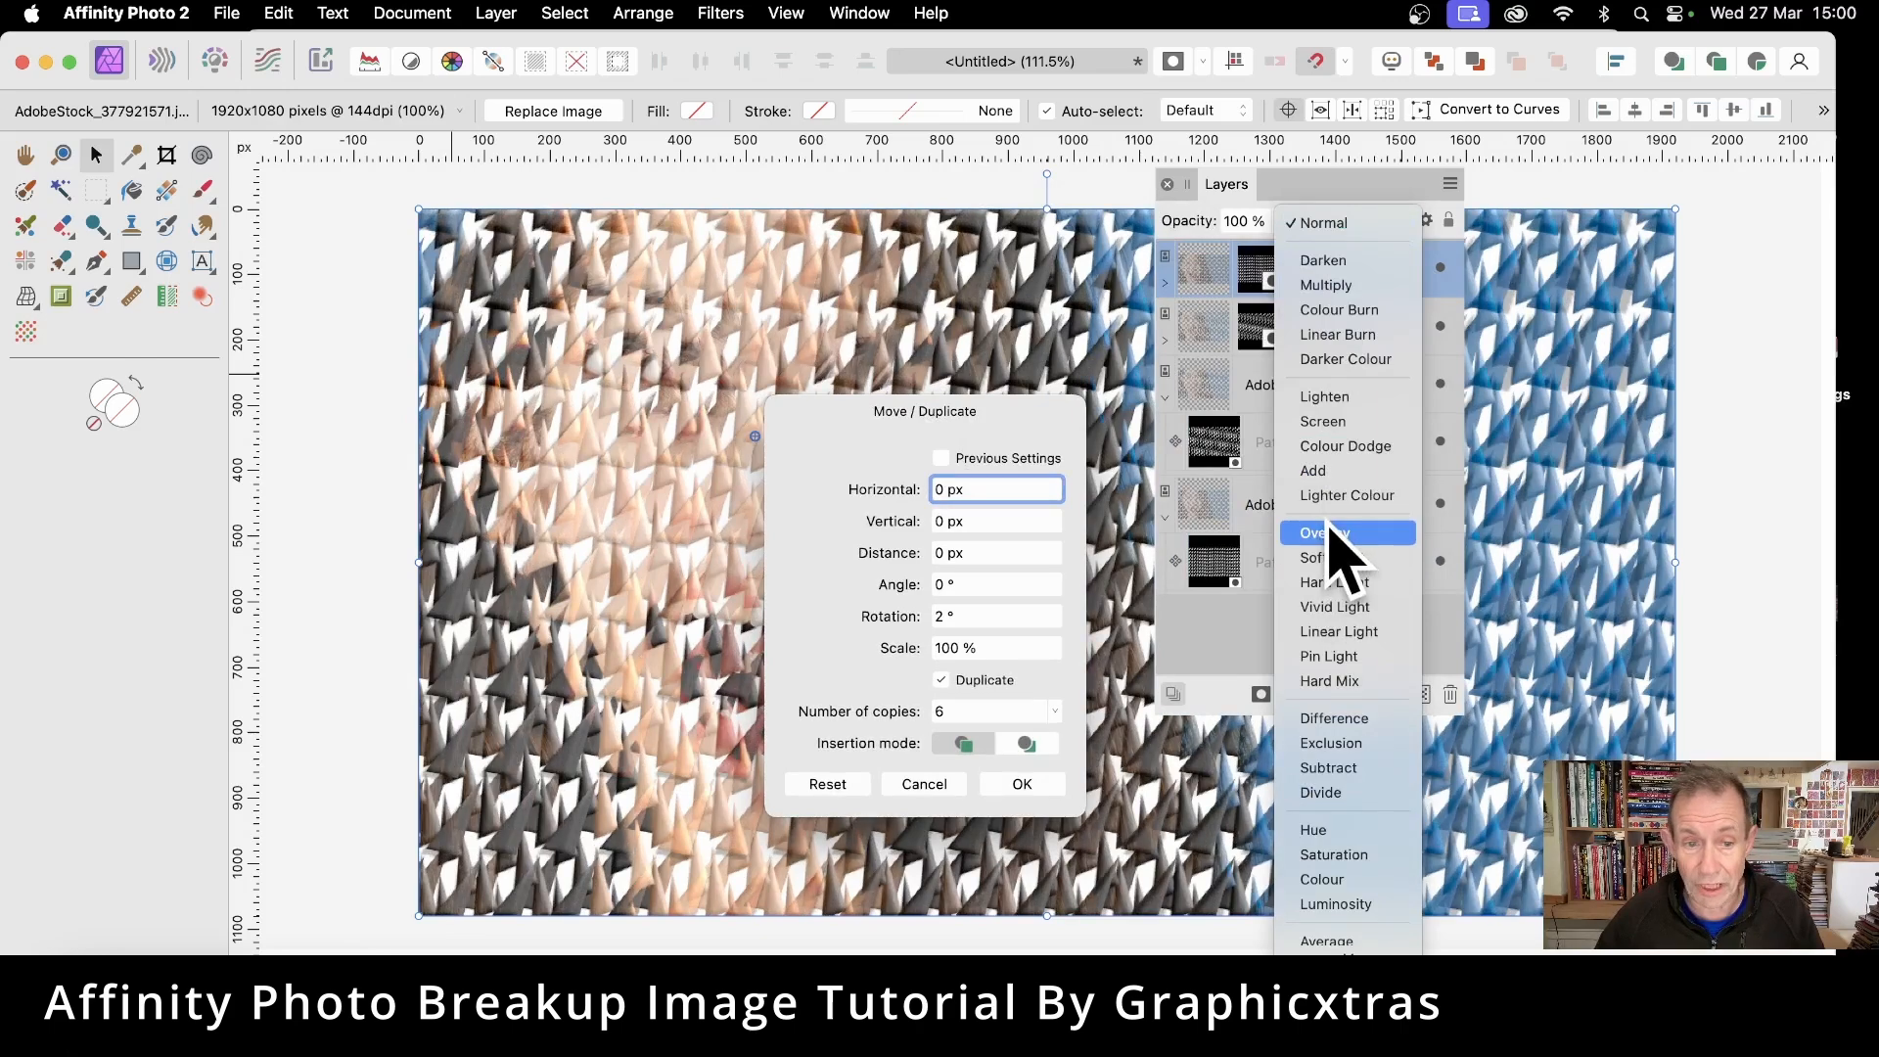
{"action": "left_click", "coordinate": [1332, 721]}
{"action": "left_click_drag", "start_coordinate": [1028, 411], "coordinate": [1251, 384]}
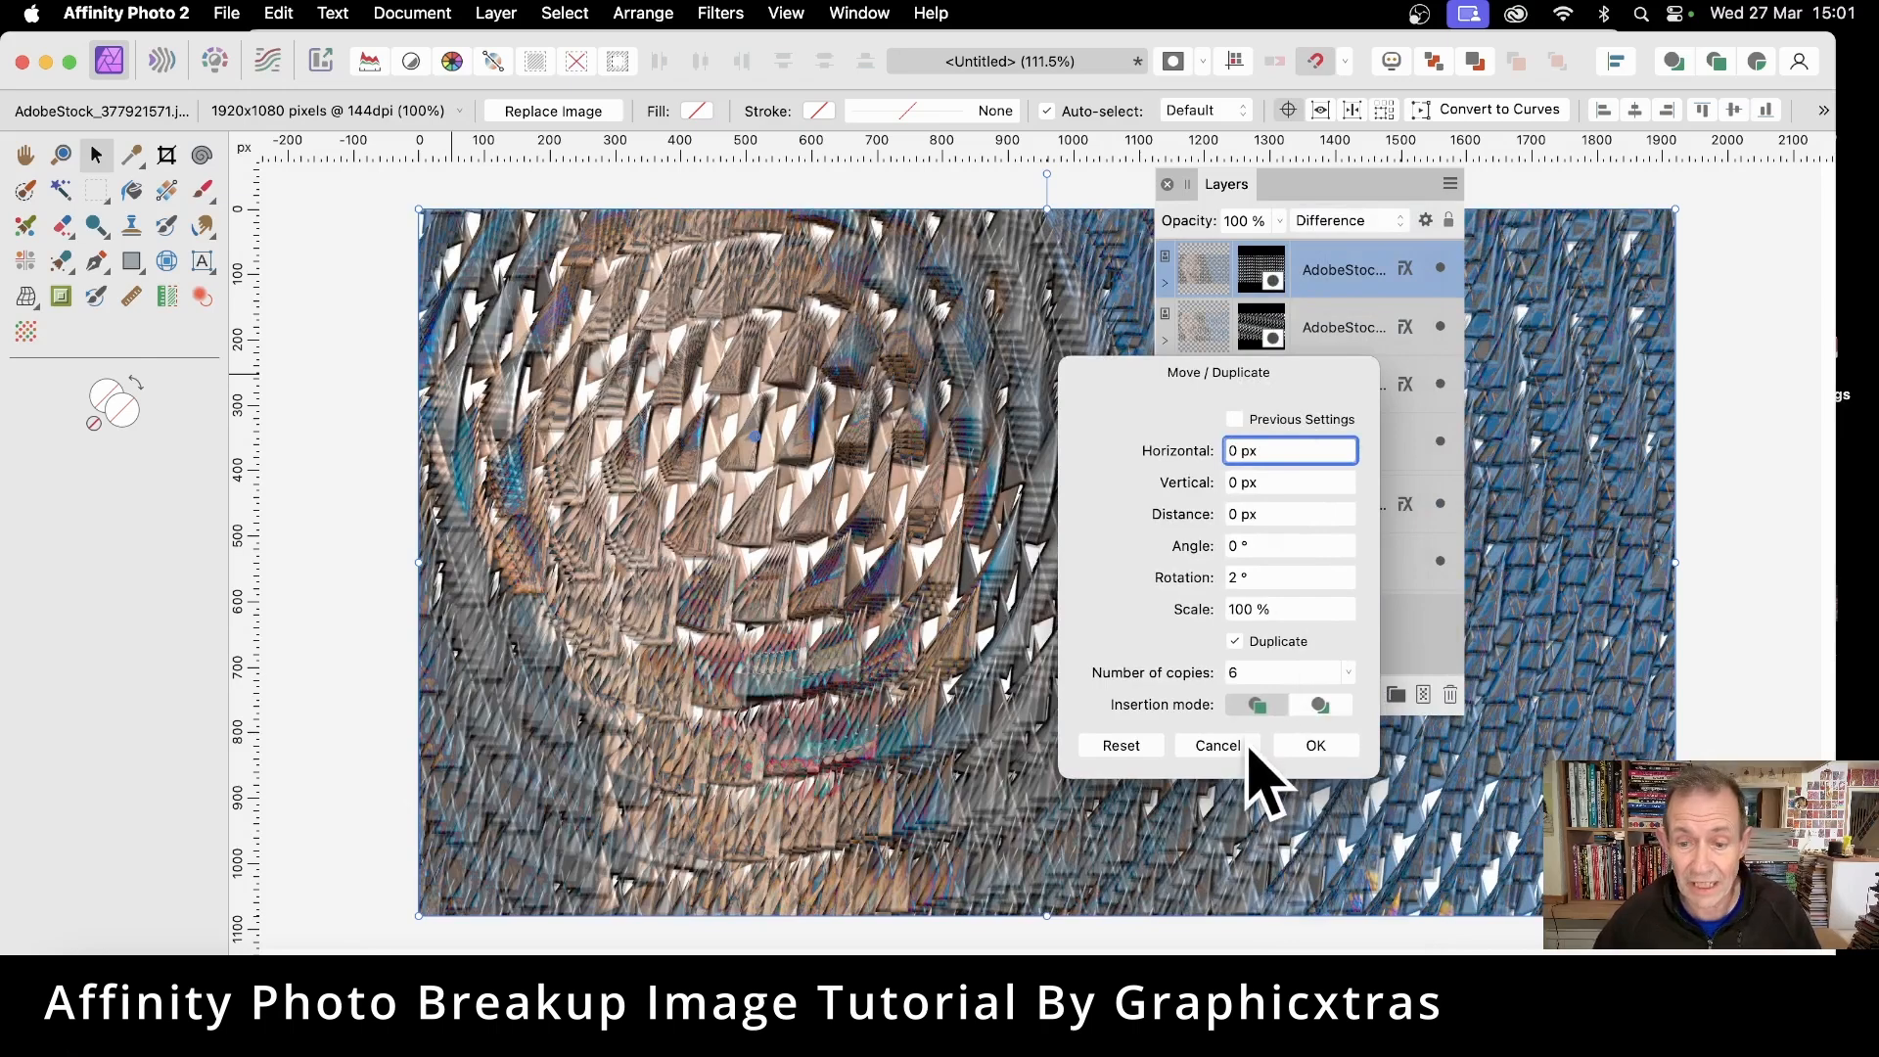
{"action": "left_click", "coordinate": [1217, 746]}
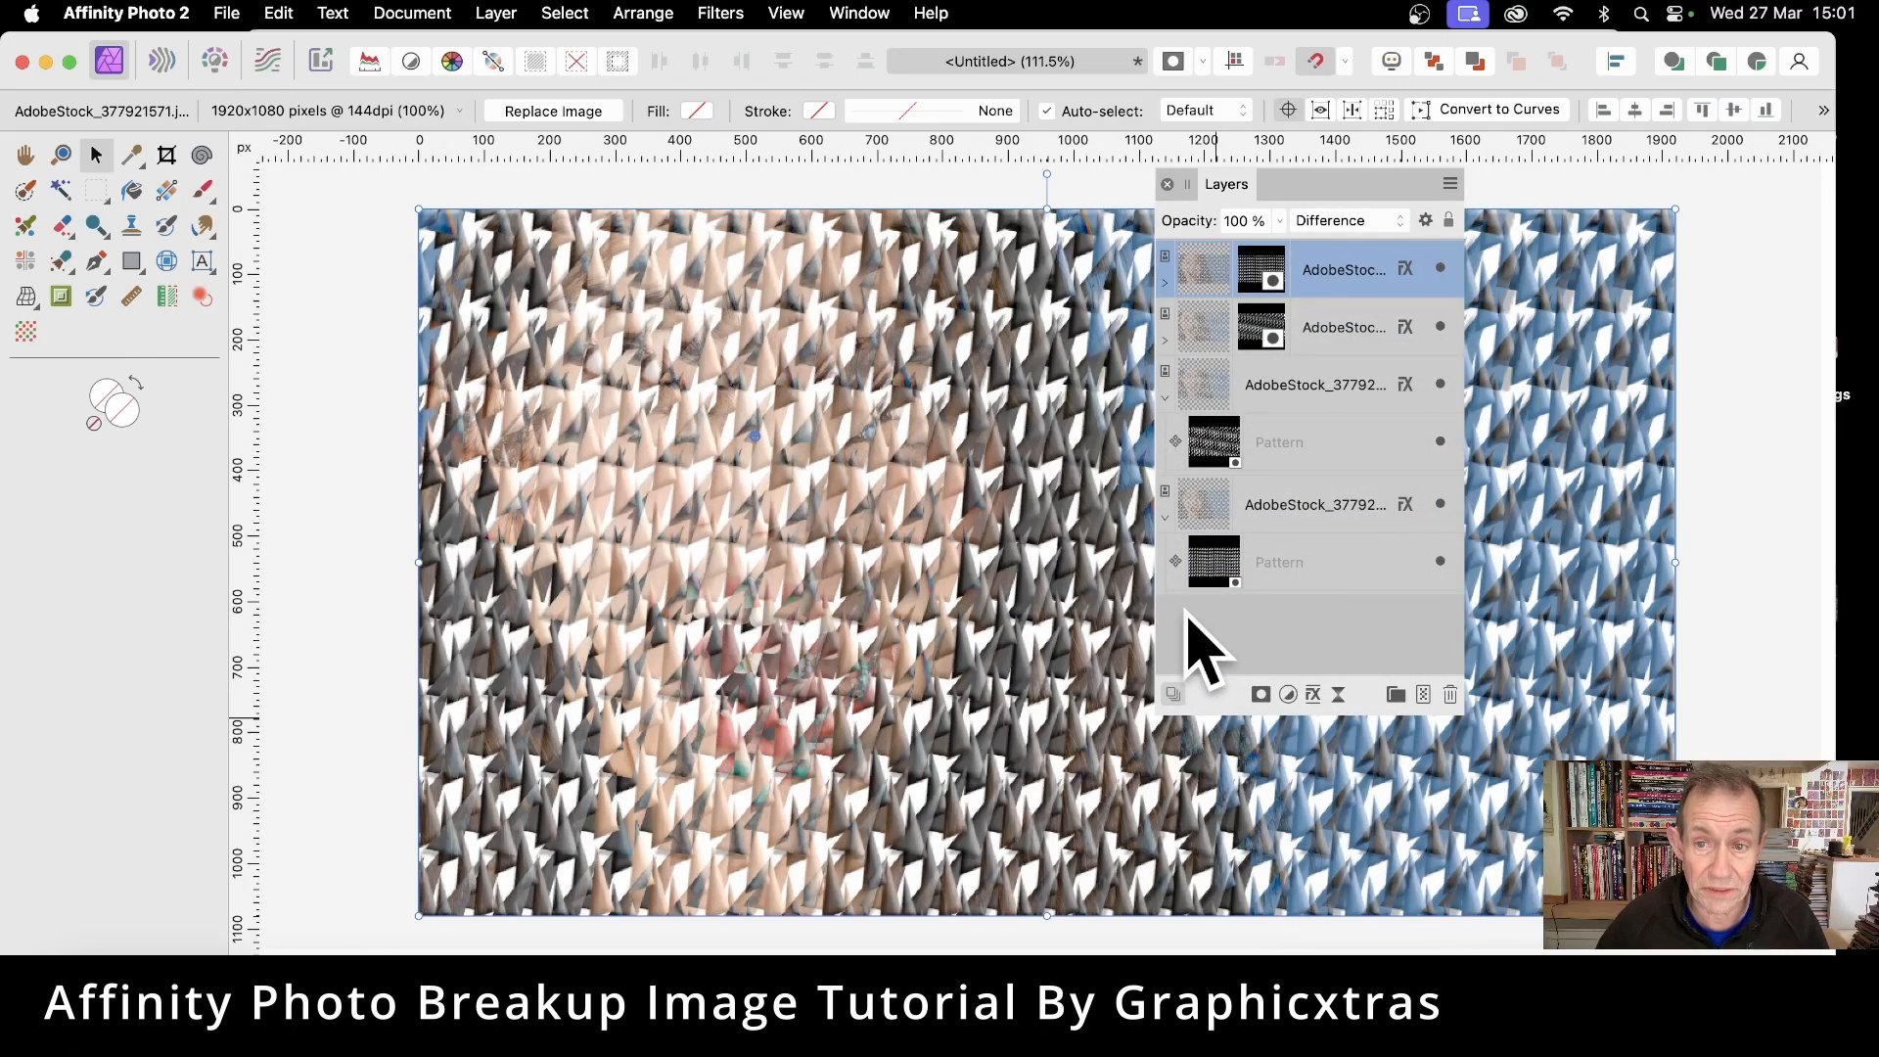
- Set the second photo layer's blend mode to Overlay
{"action": "left_click", "coordinate": [1341, 323]}
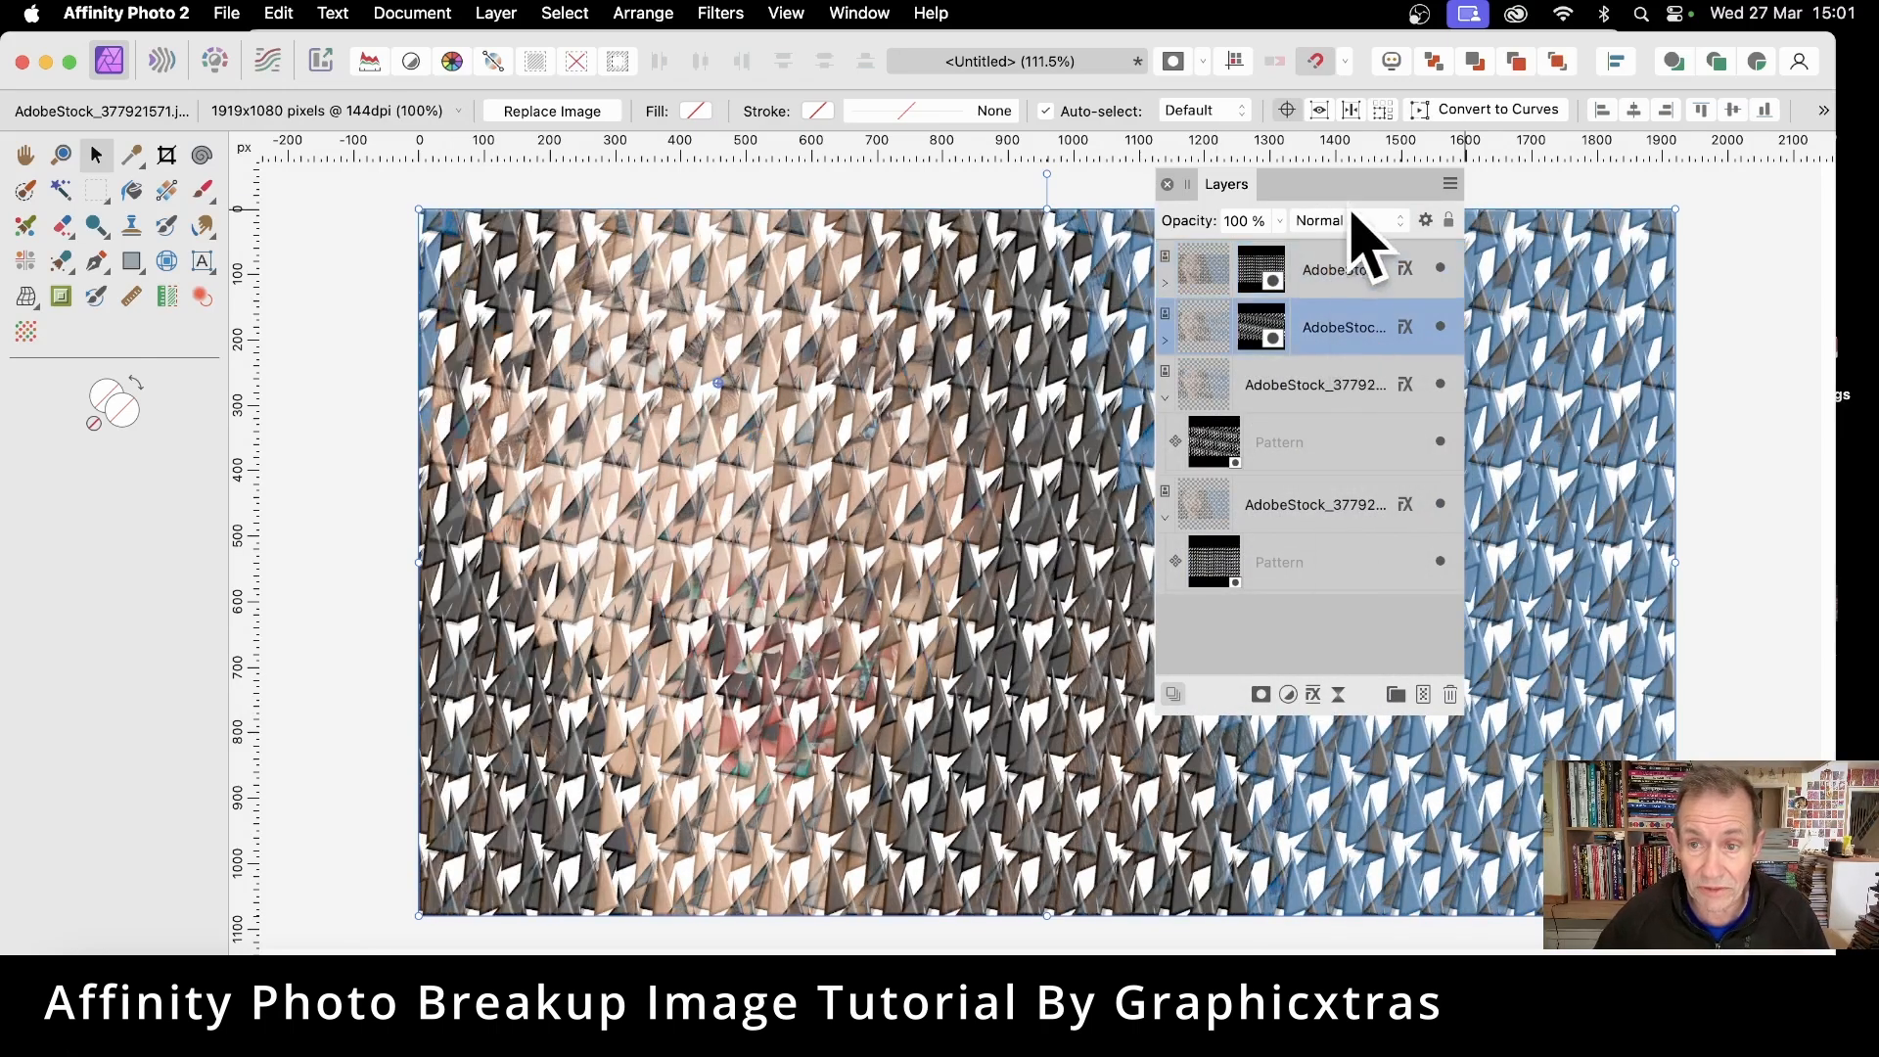
{"action": "left_click", "coordinate": [1346, 222]}
{"action": "left_click", "coordinate": [1339, 531]}
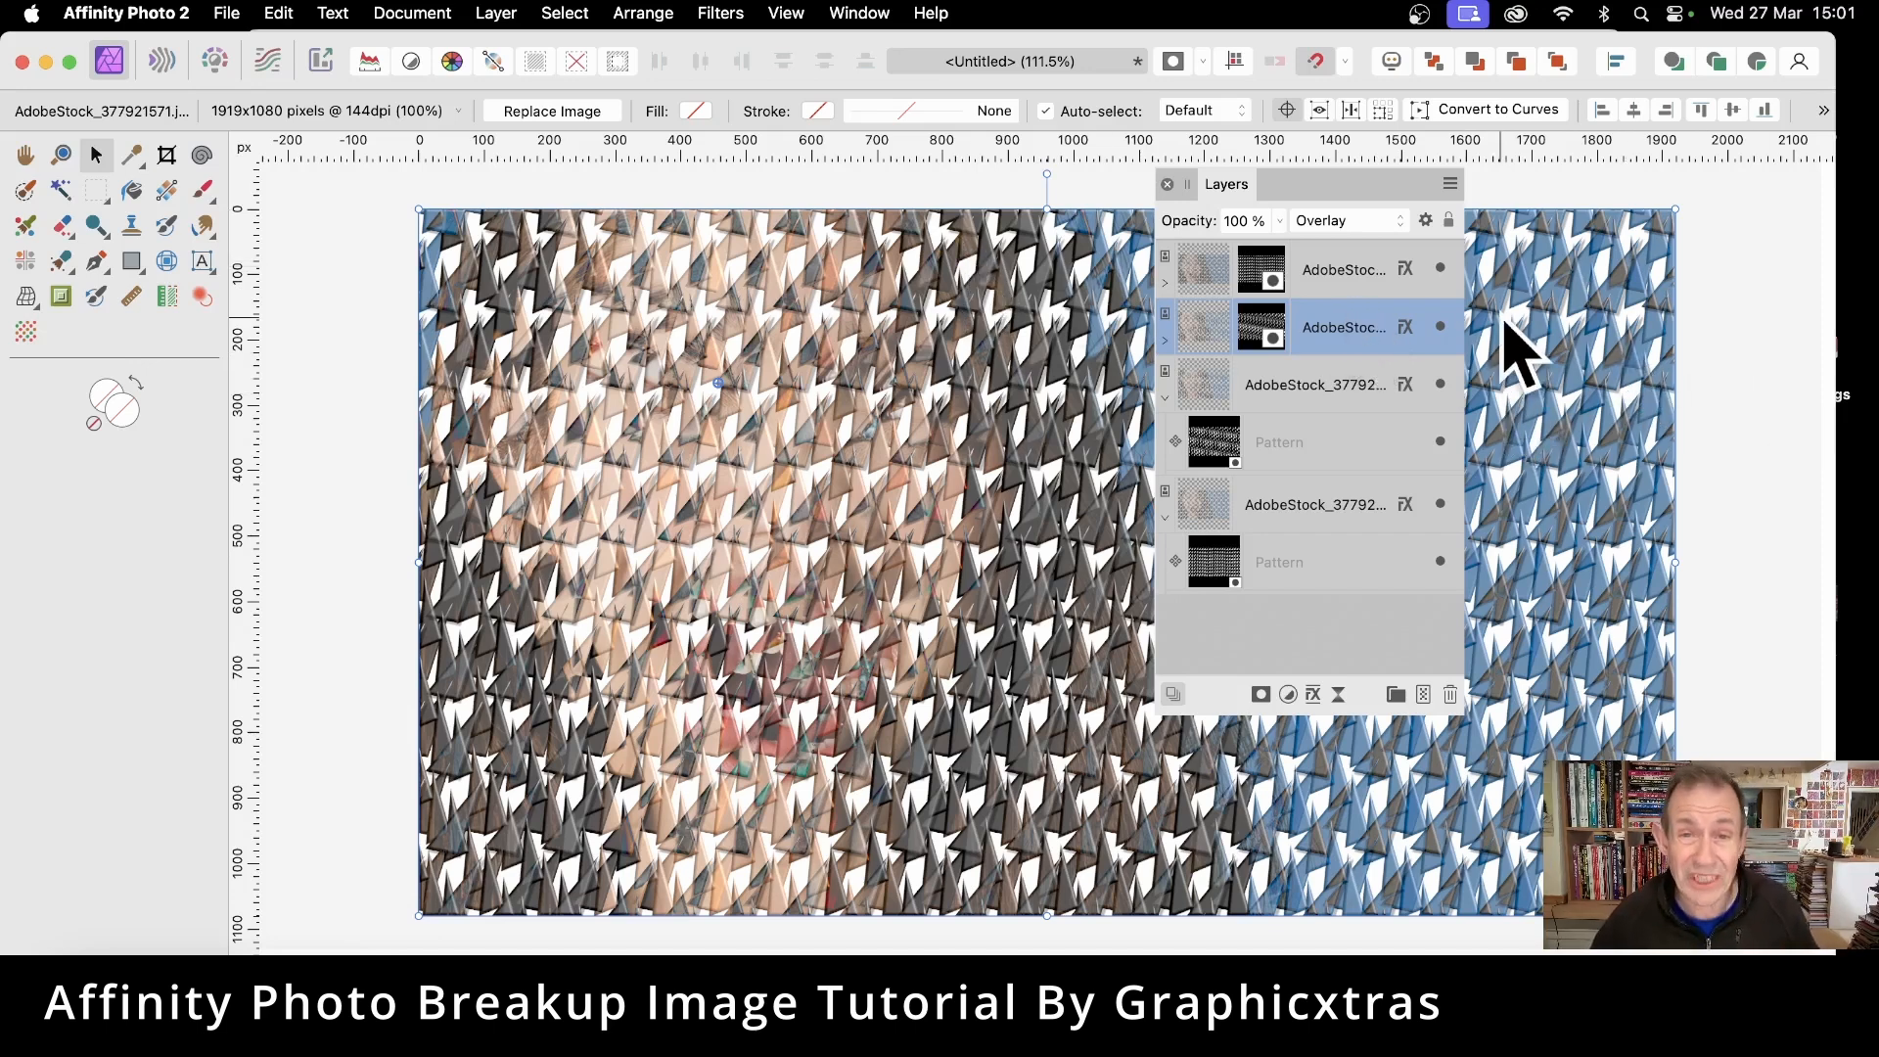
- Rasterise the Overlay photo layer together with its pattern mask, without preserving the layer FX
{"action": "left_click", "coordinate": [1165, 339]}
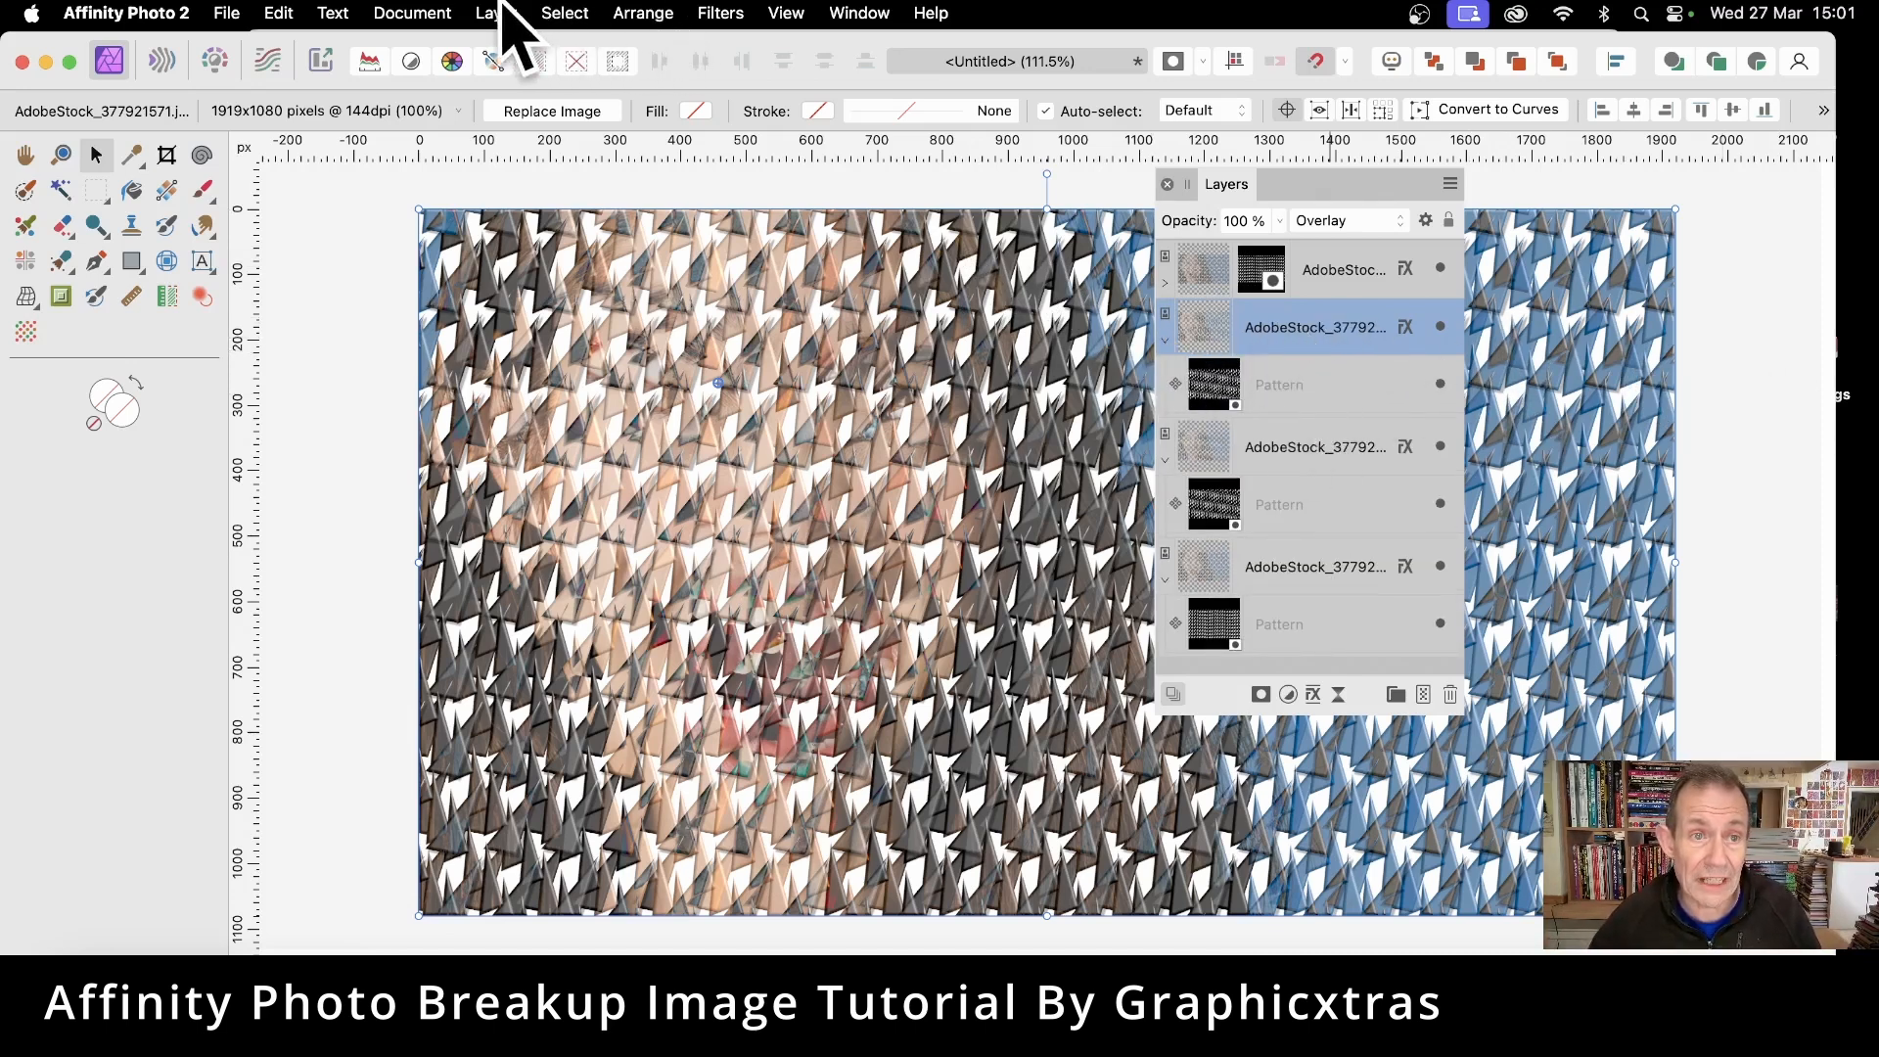
{"action": "left_click", "coordinate": [499, 14]}
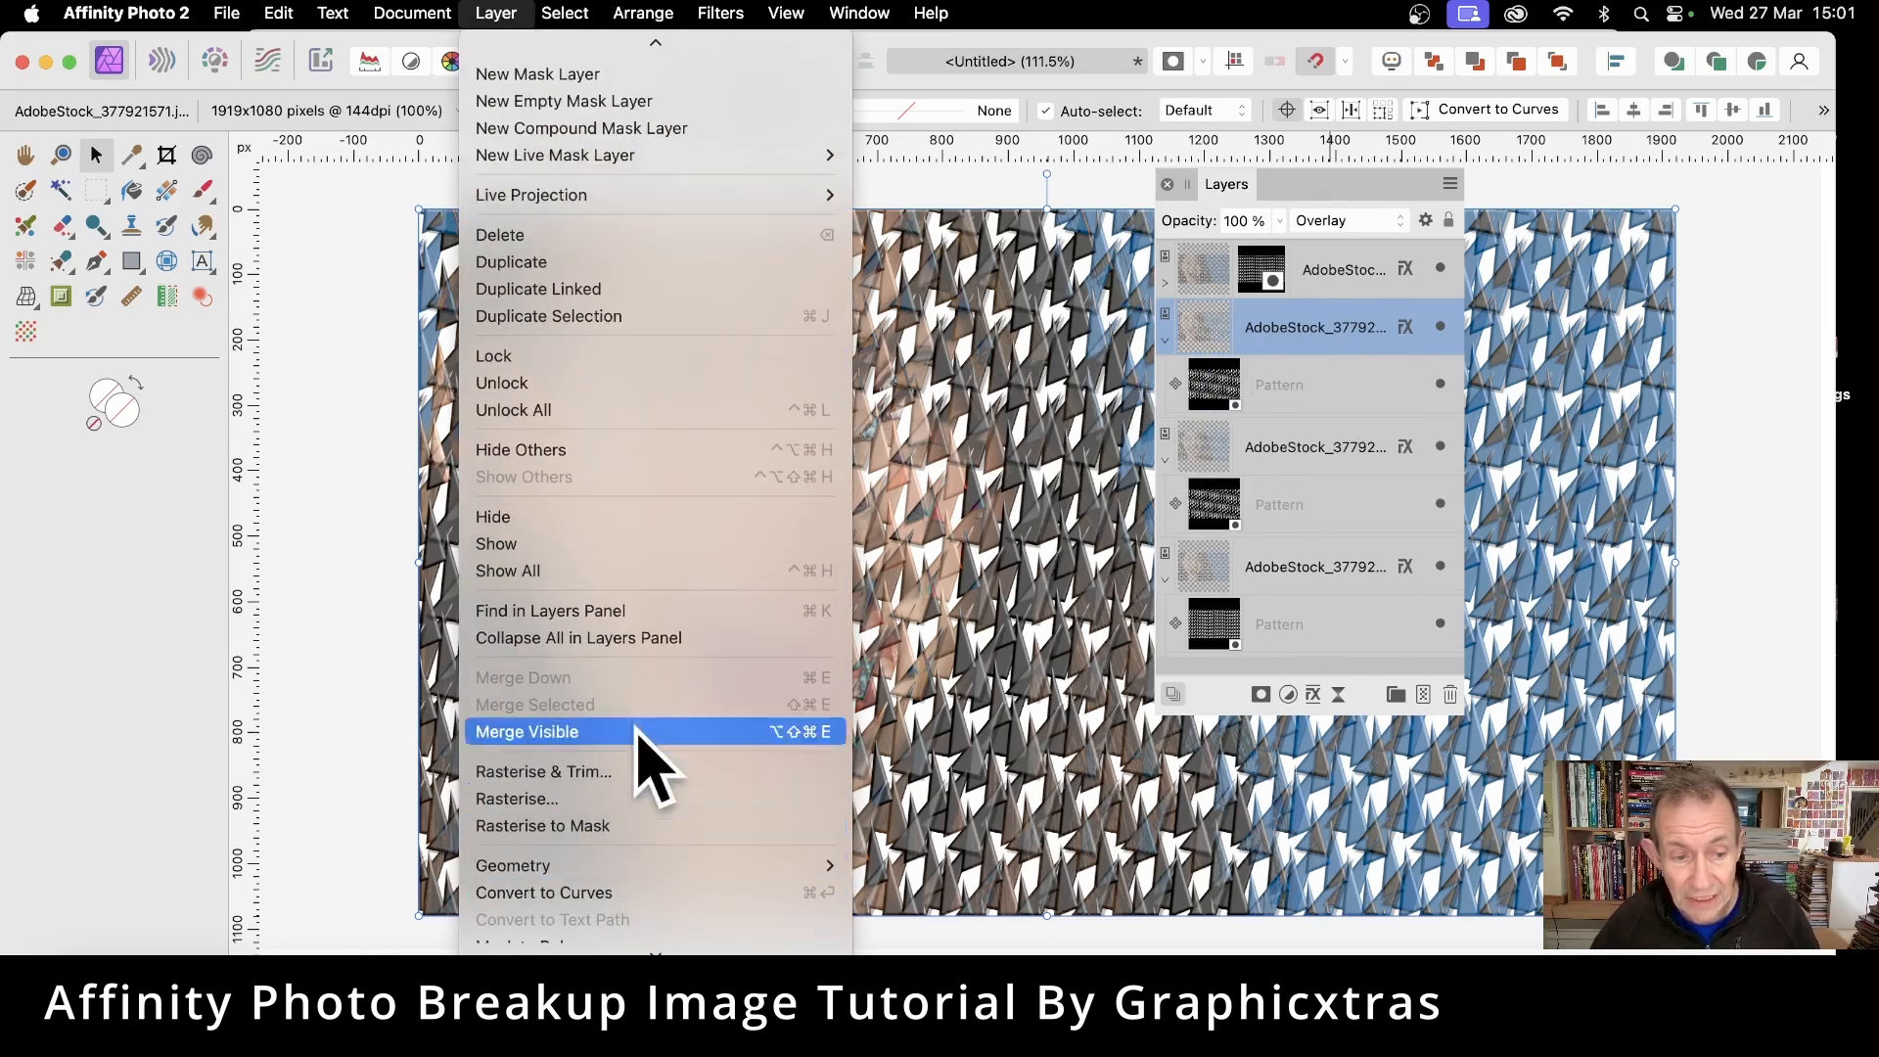
{"action": "left_click", "coordinate": [626, 794]}
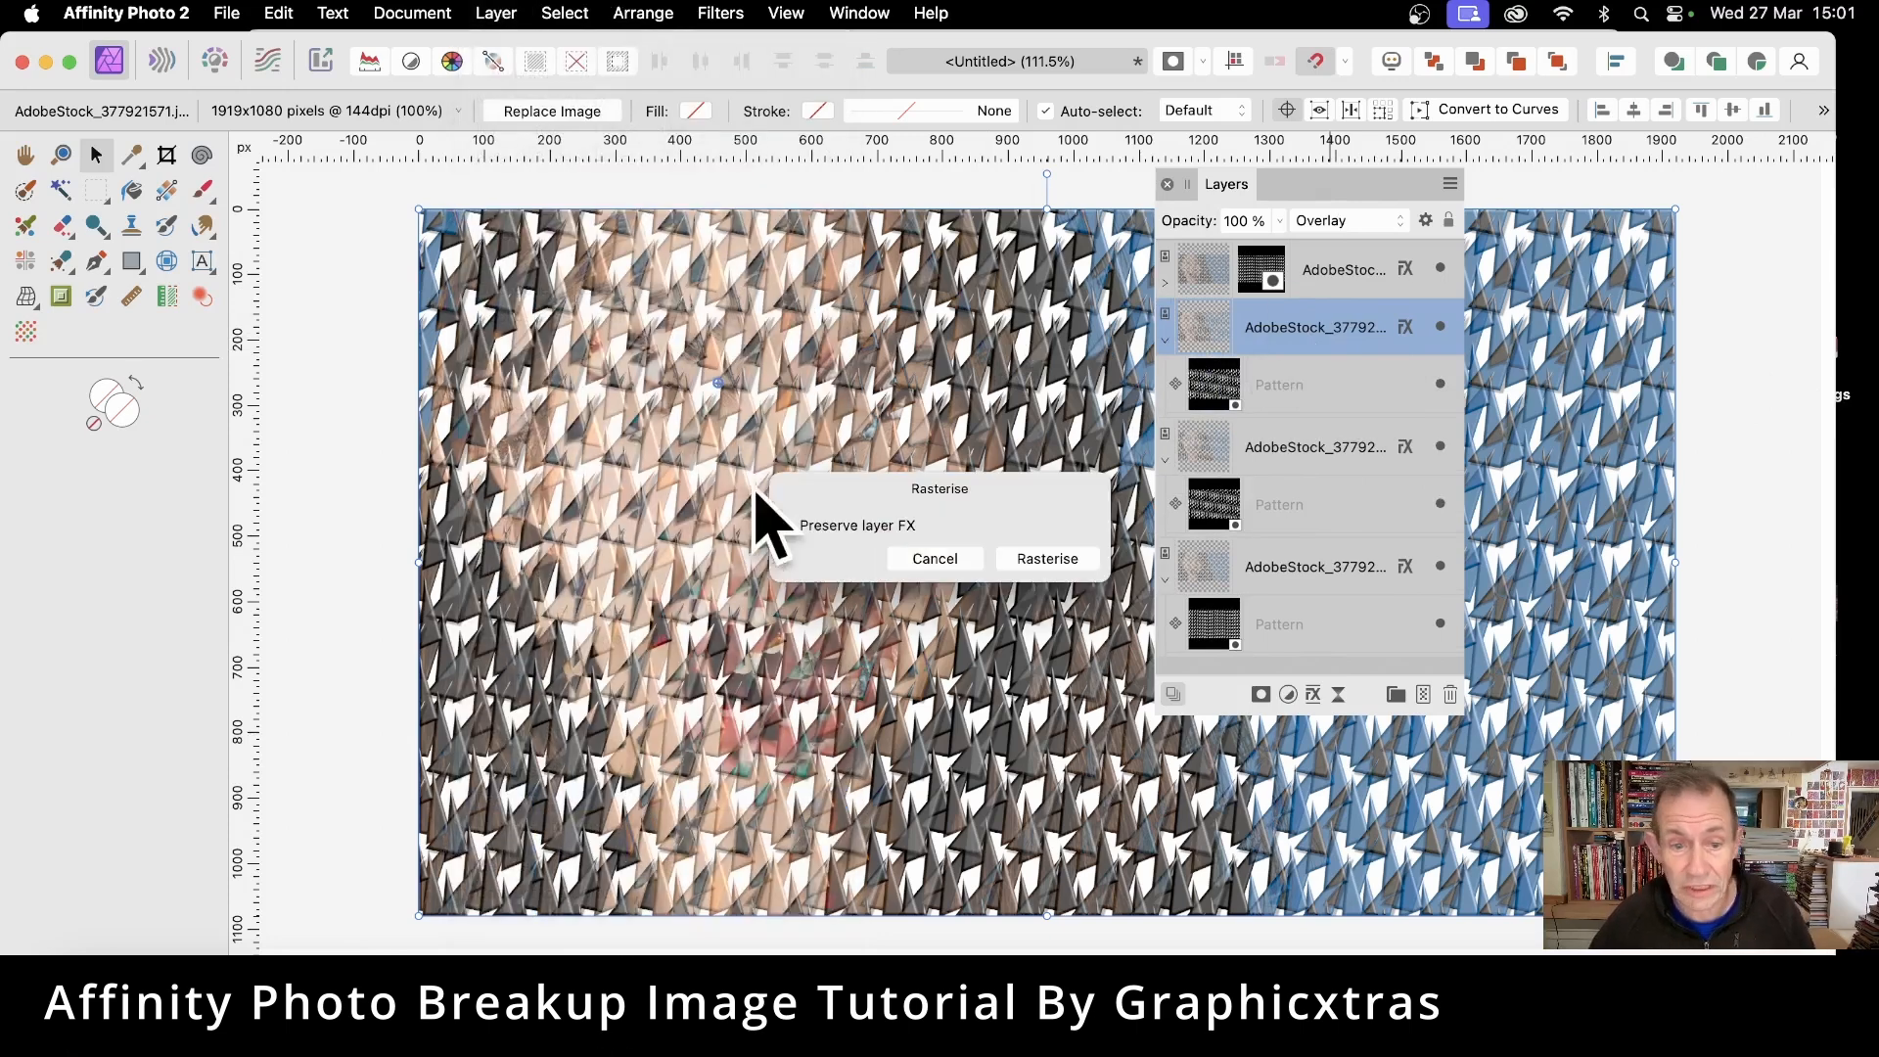
{"action": "left_click", "coordinate": [789, 526]}
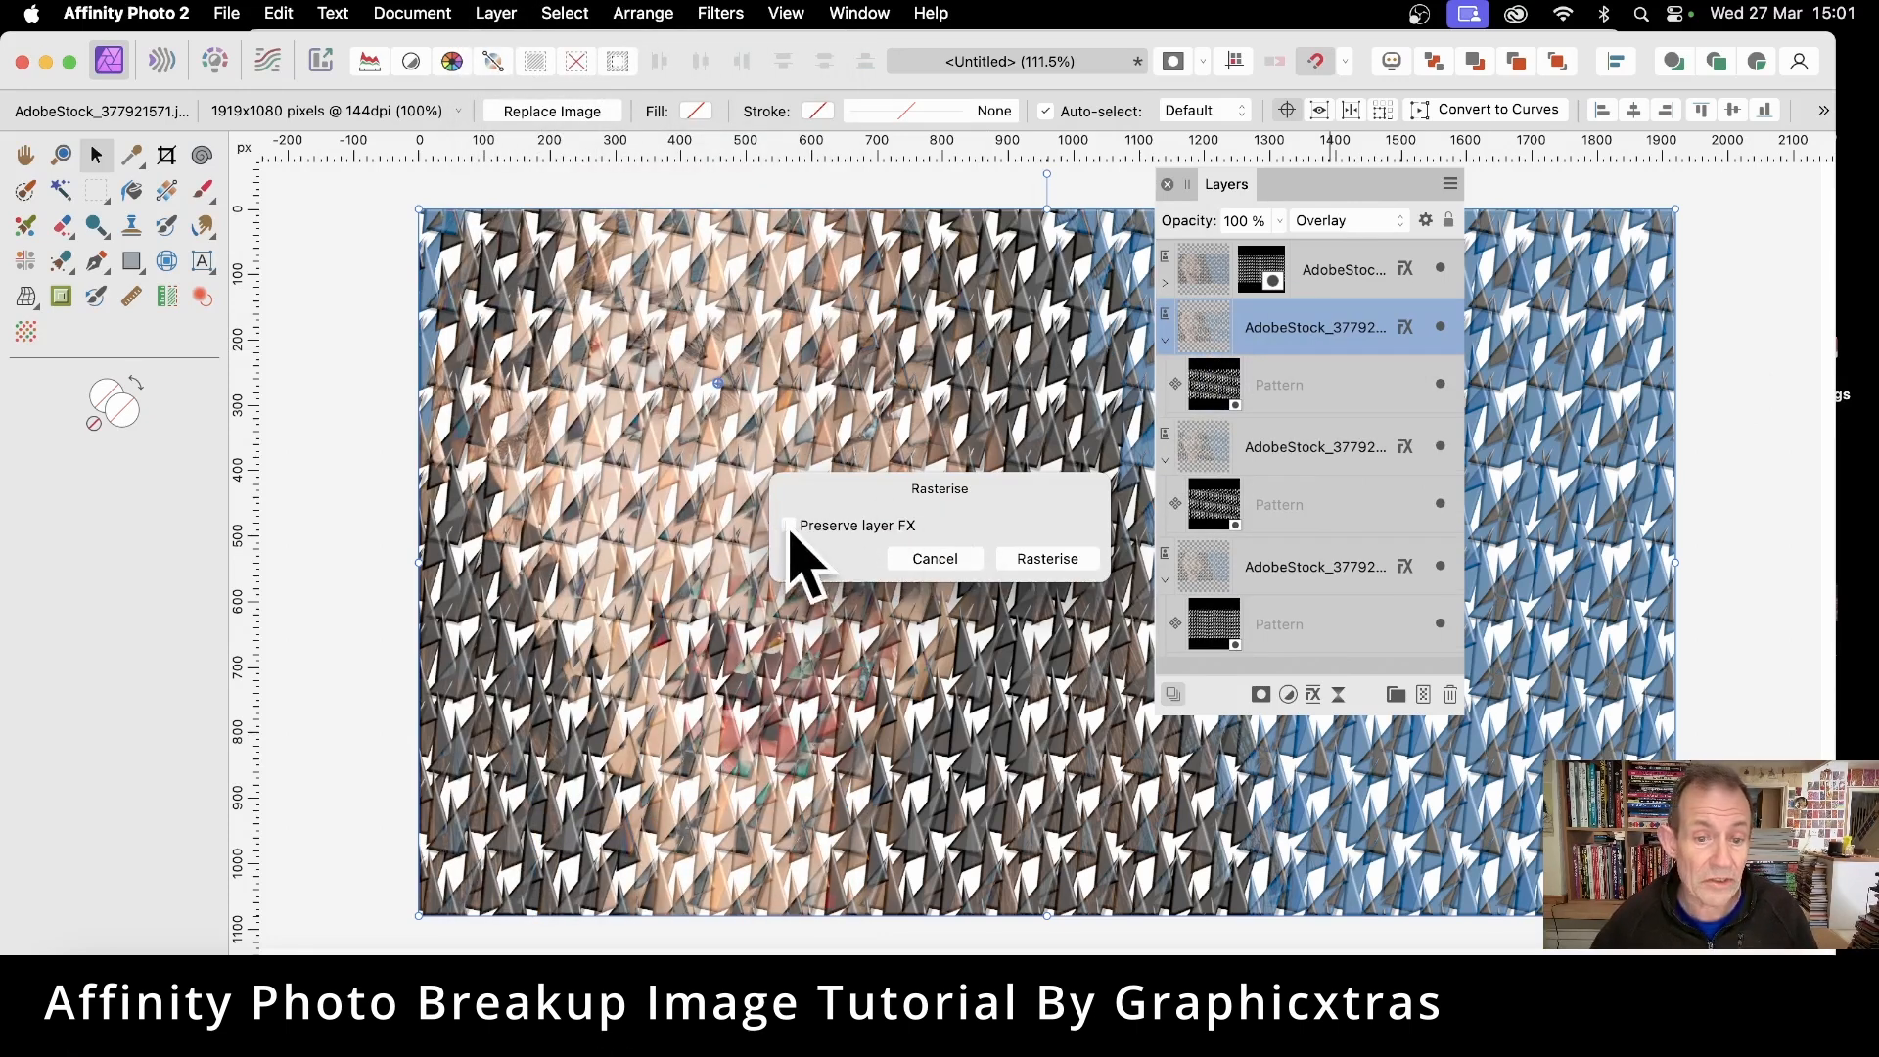
{"action": "left_click", "coordinate": [1047, 559]}
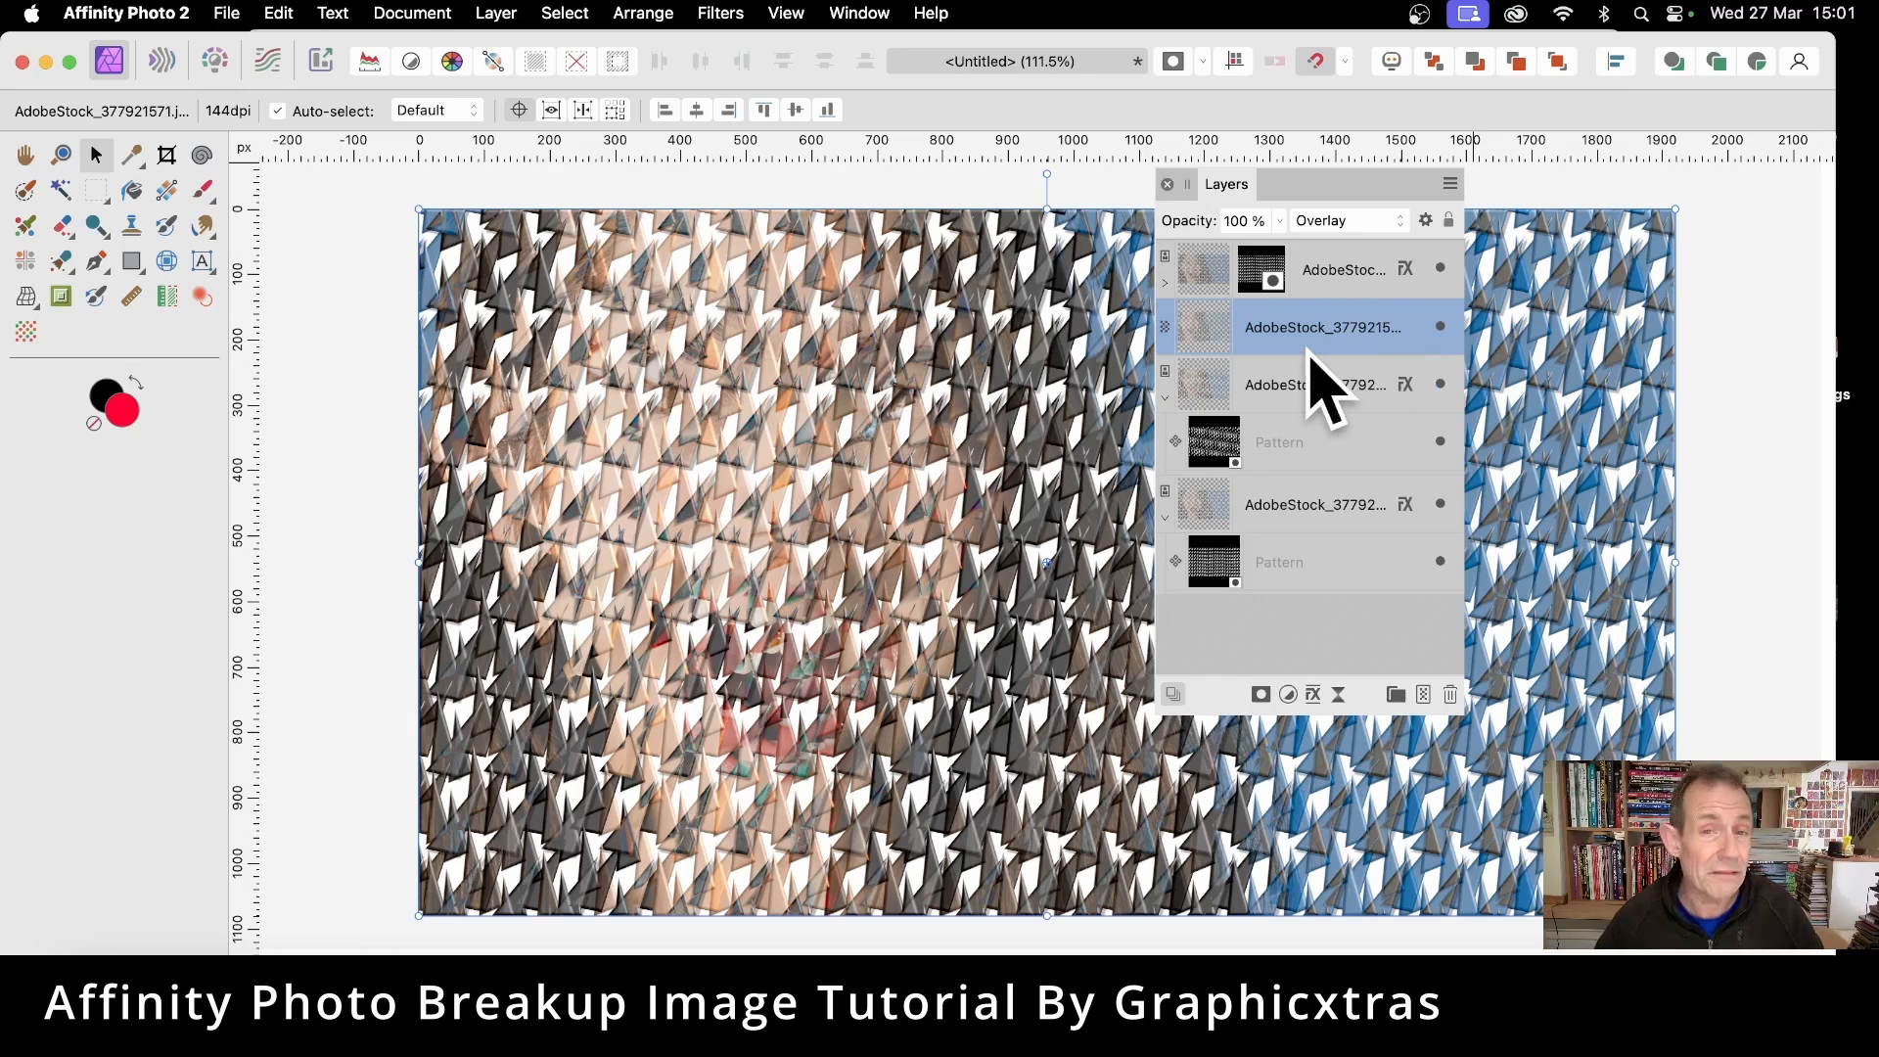
- Apply a Gaussian Blur with a 9.6 px radius to the rasterised Overlay layer
{"action": "left_click", "coordinate": [717, 14]}
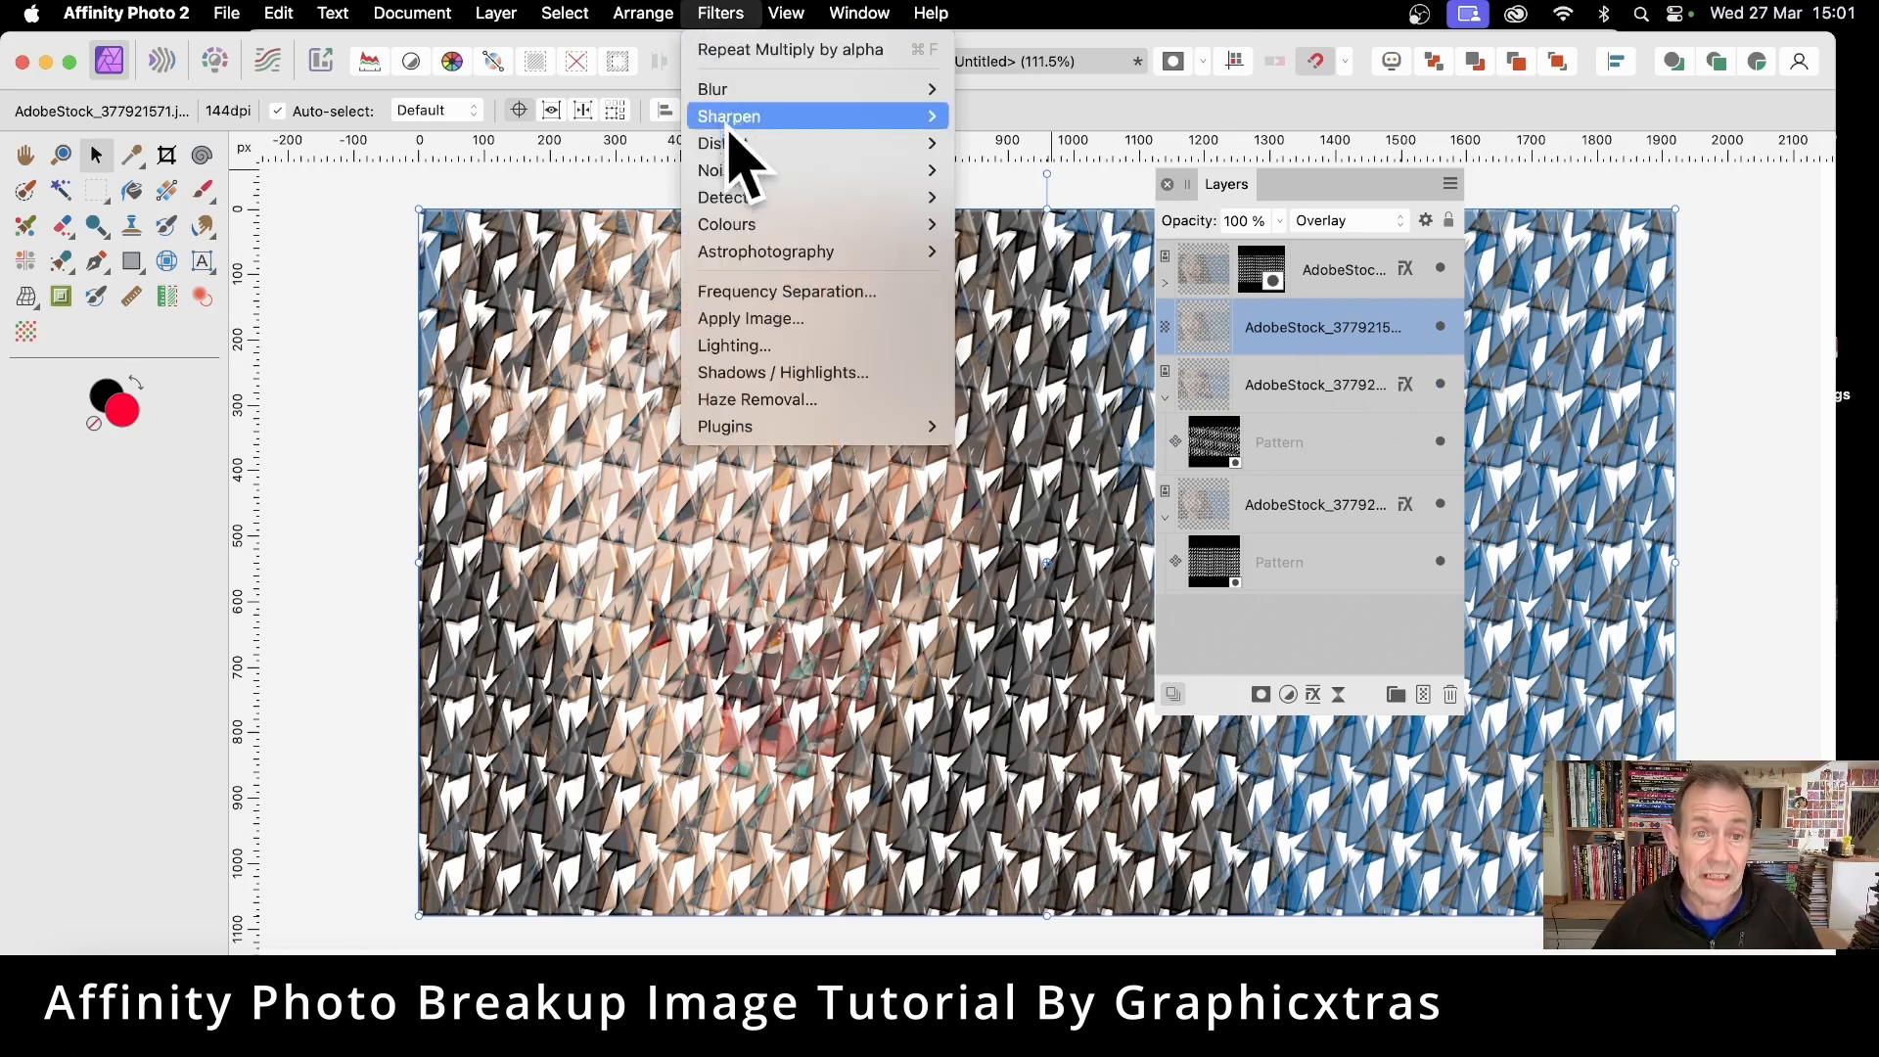
{"action": "mouse_move", "coordinate": [740, 147]}
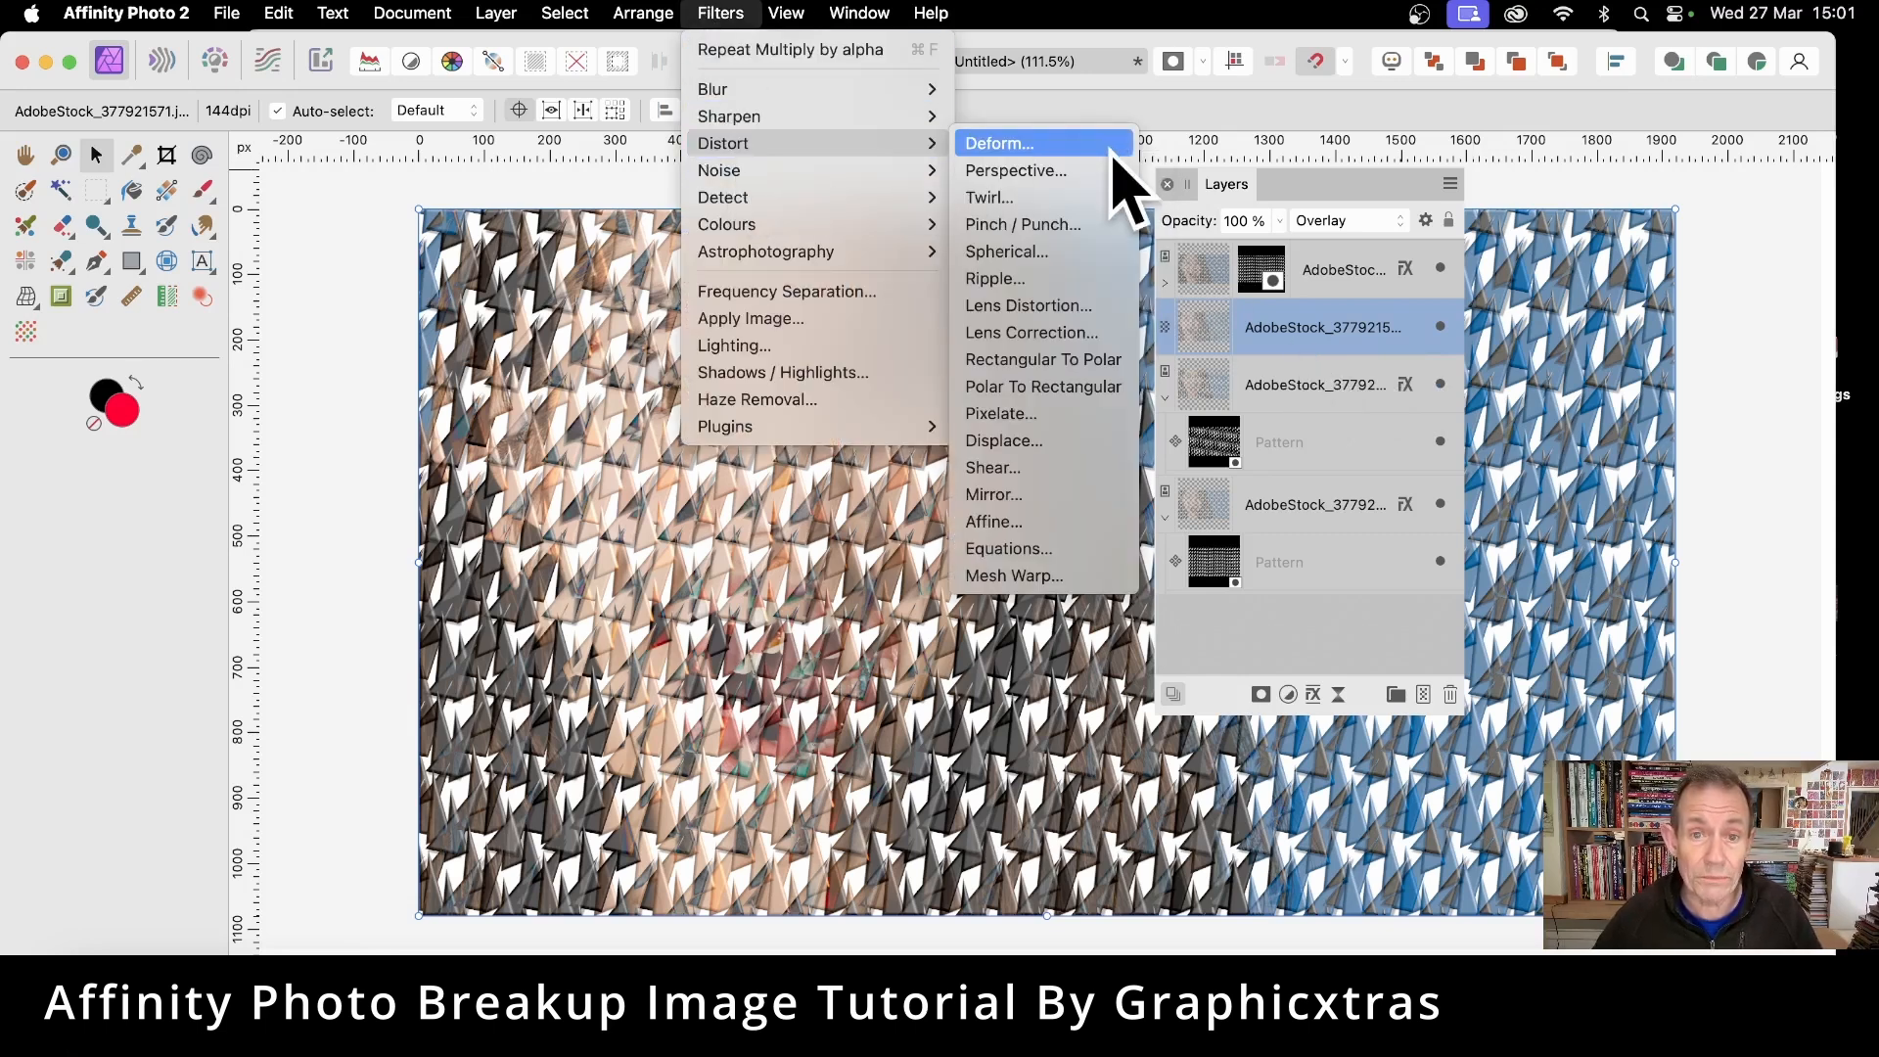
{"action": "mouse_move", "coordinate": [755, 90]}
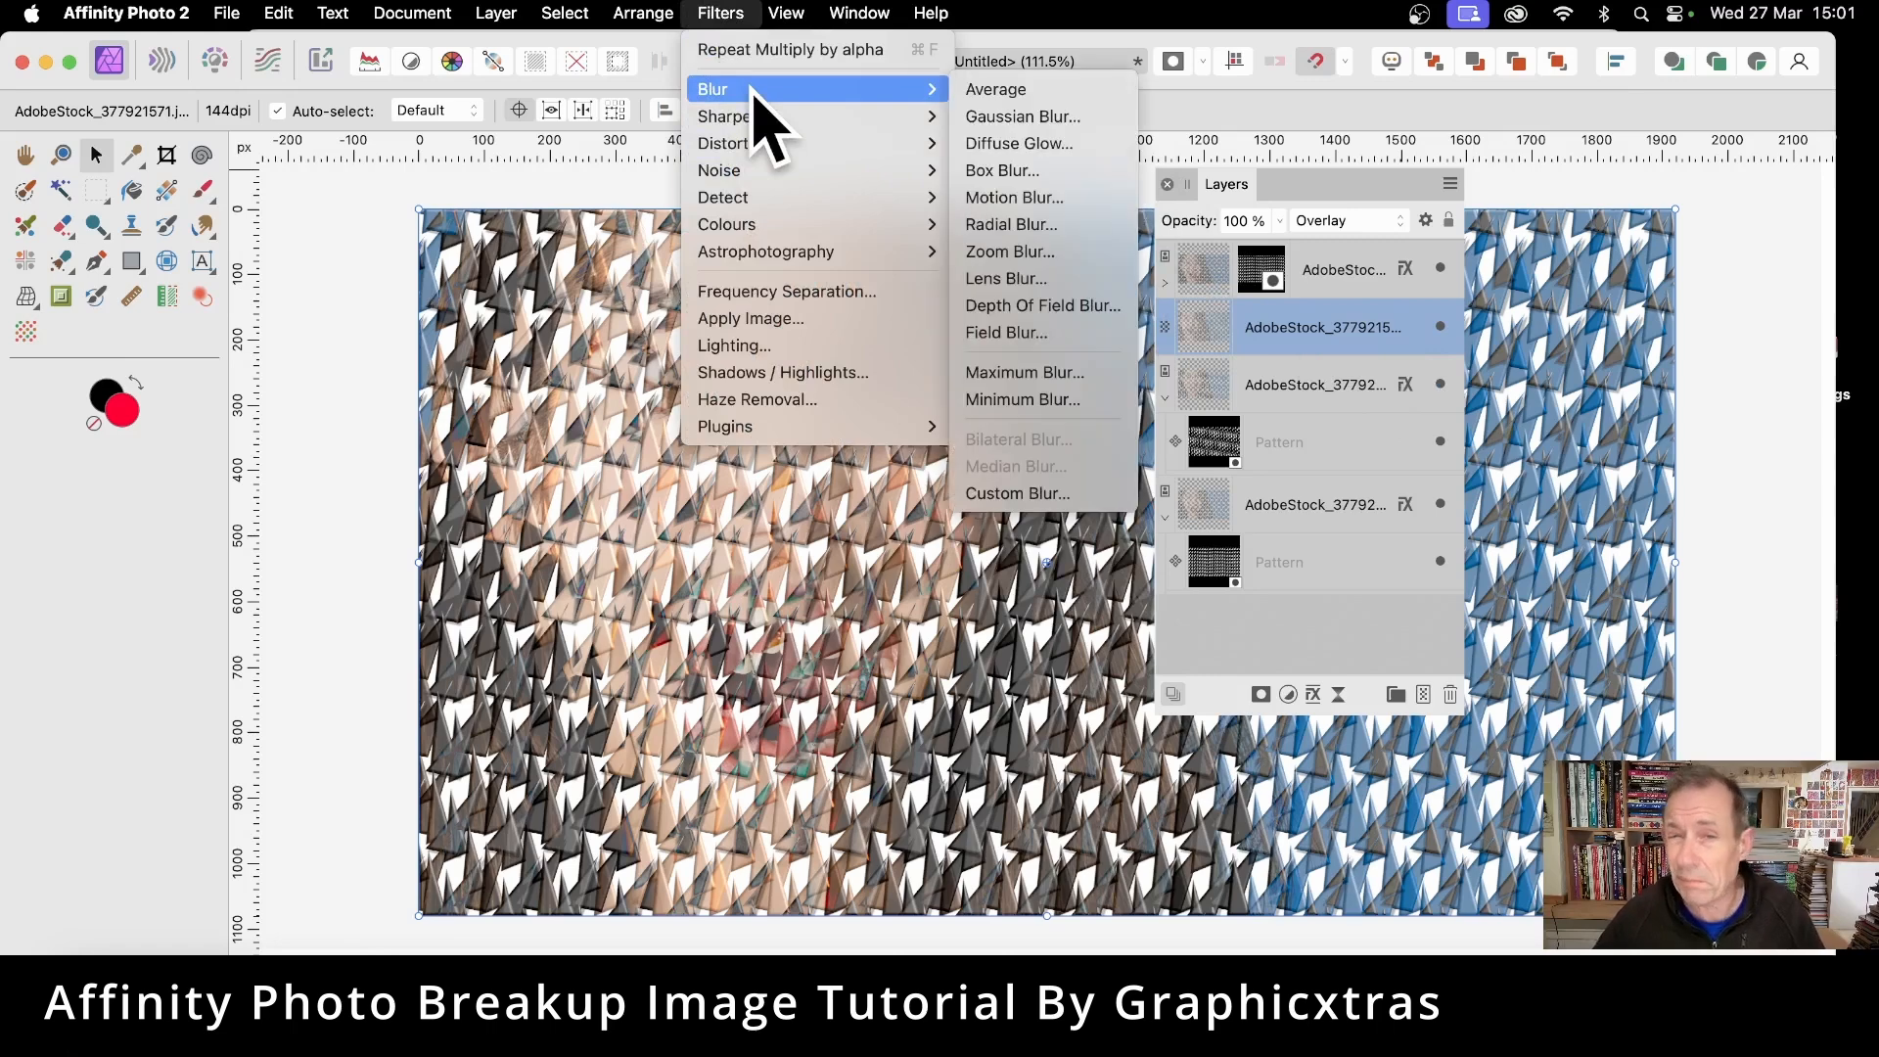
{"action": "left_click", "coordinate": [1062, 118]}
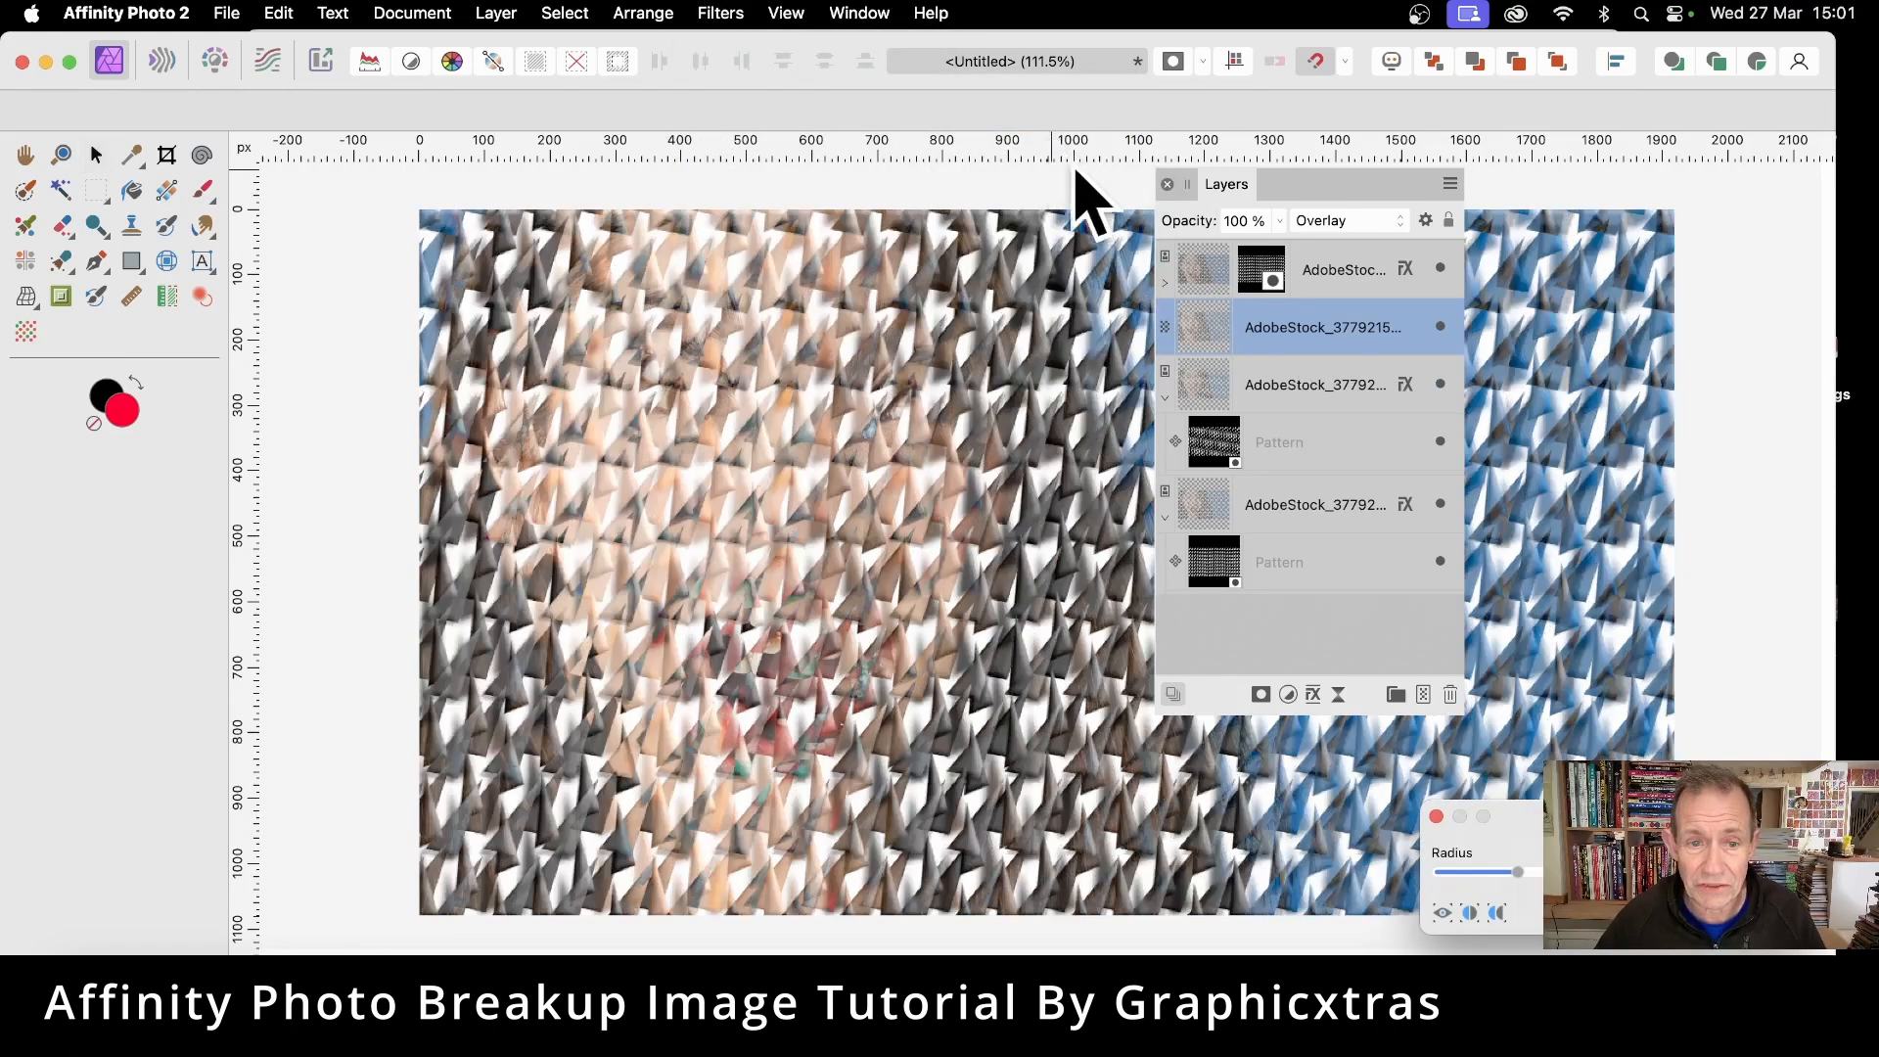
{"action": "left_click_drag", "start_coordinate": [1654, 816], "coordinate": [990, 432]}
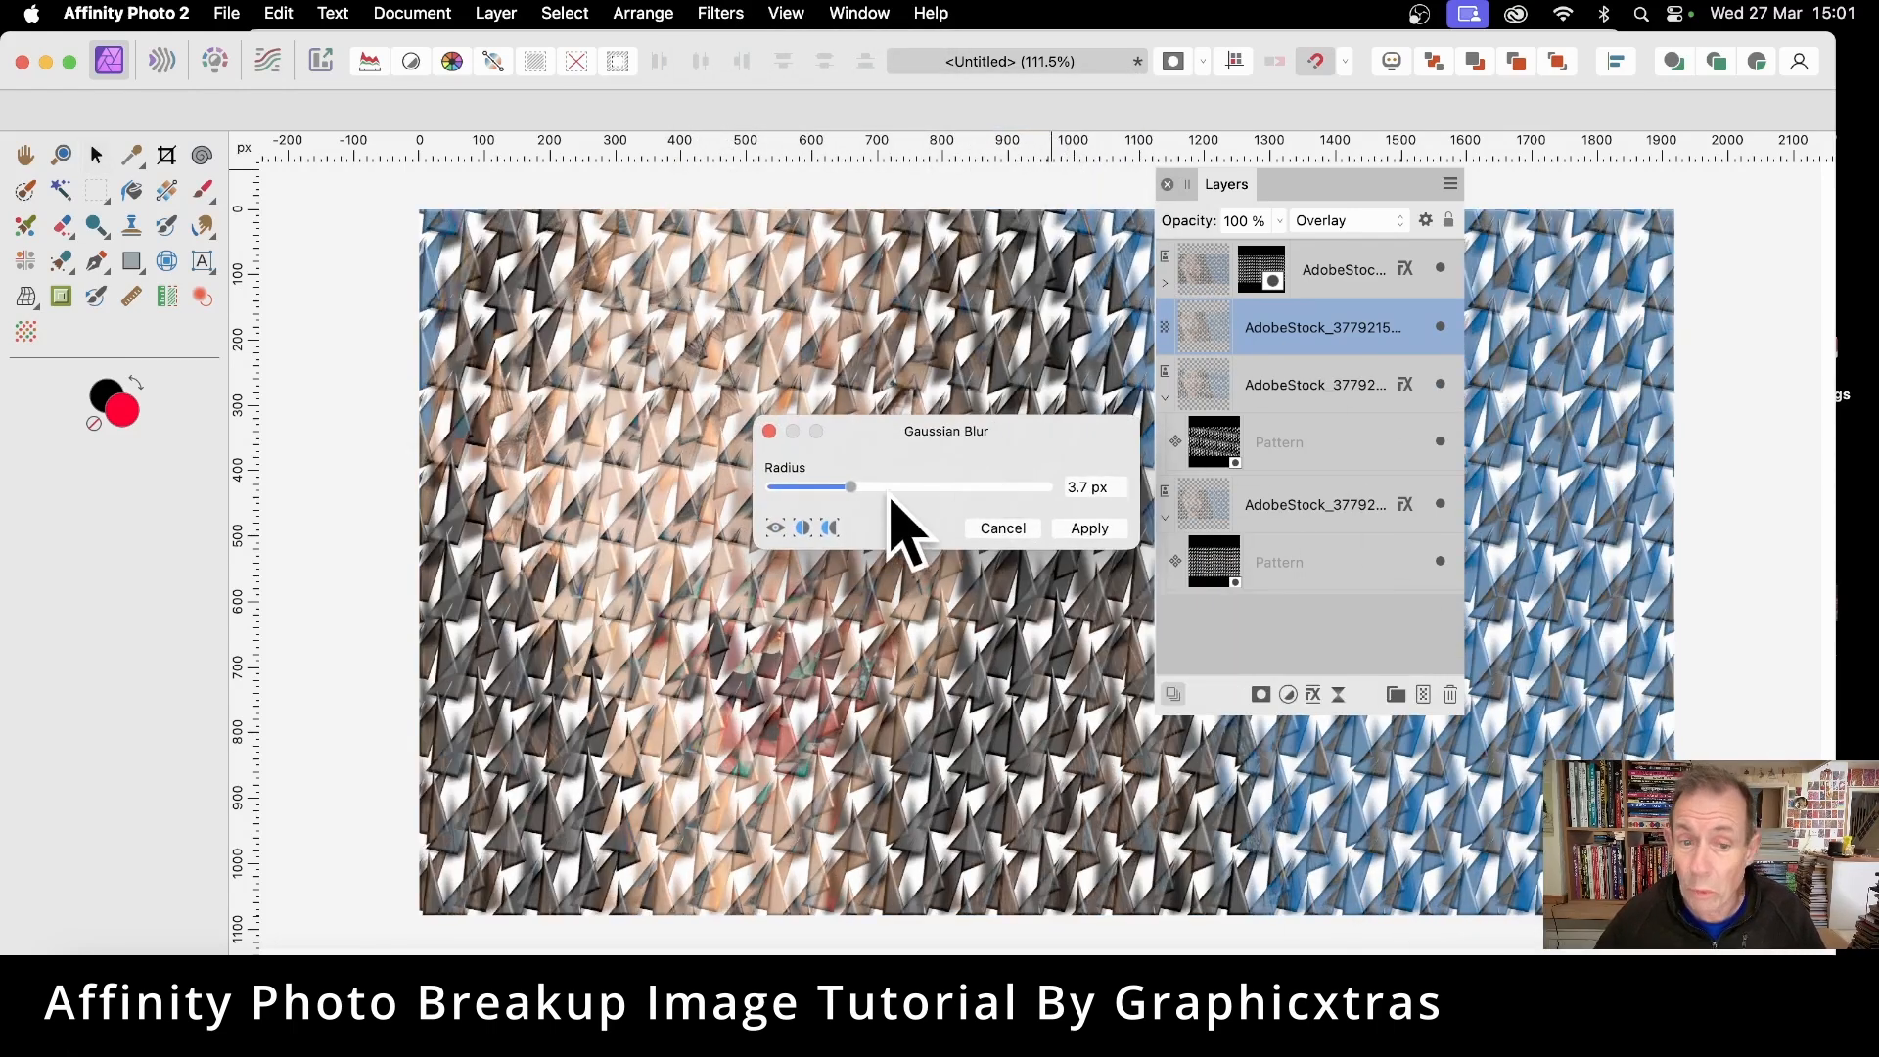
{"action": "left_click_drag", "start_coordinate": [855, 488], "coordinate": [888, 490]}
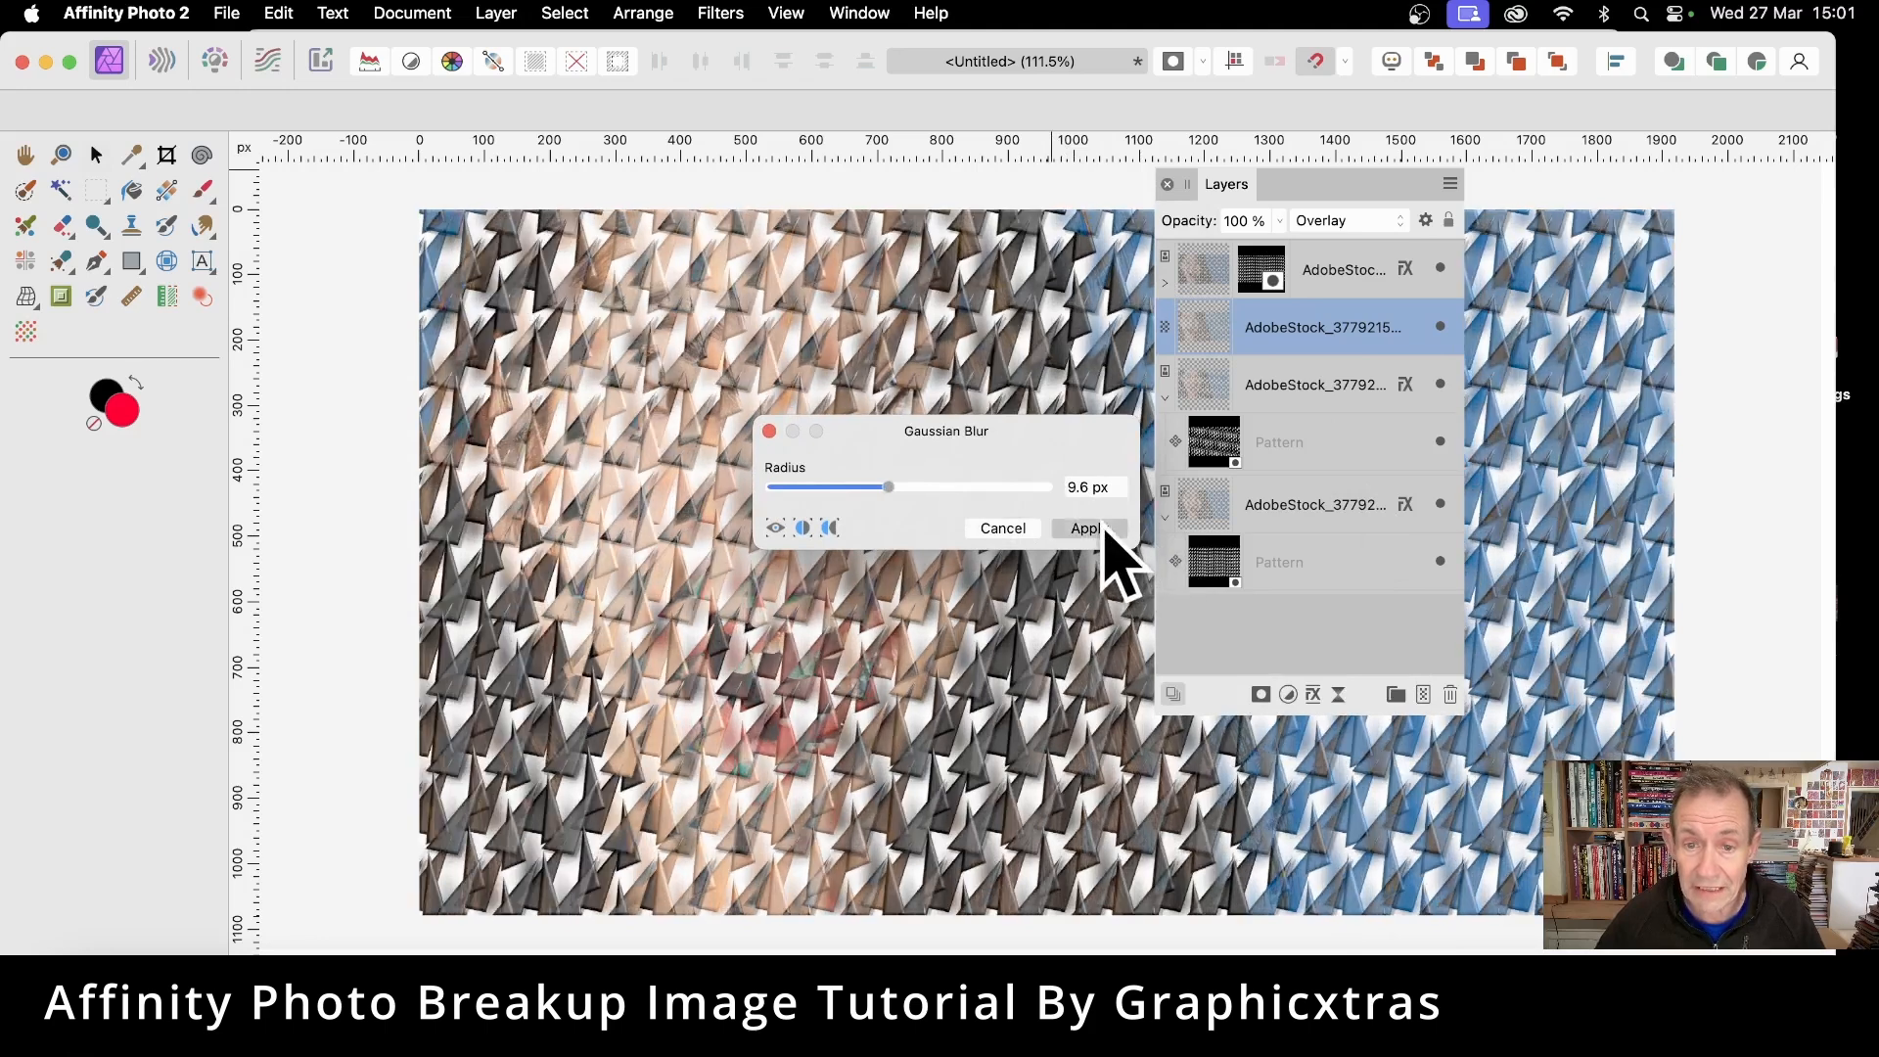
{"action": "left_click", "coordinate": [1094, 528]}
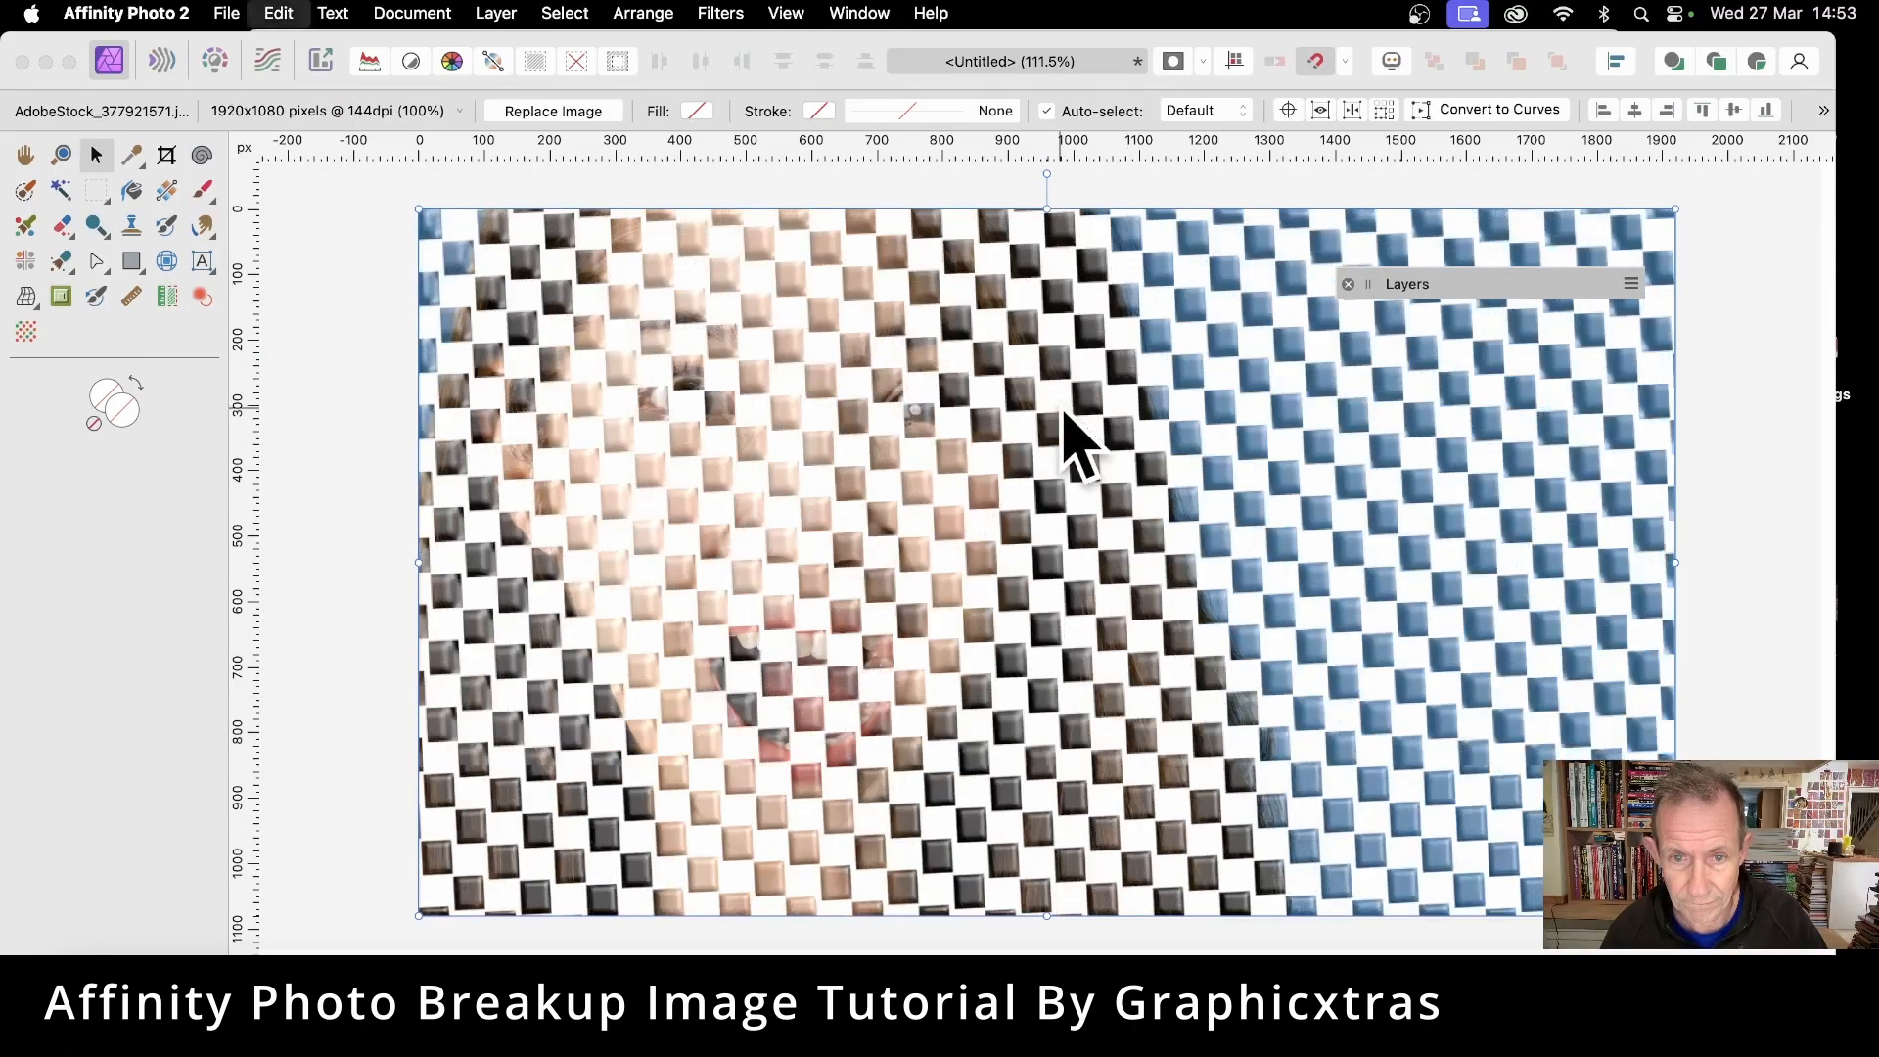
- Undo the square-tile edits one after another, back to the flat tilted square pattern mask without effects
{"action": "key", "text": "super+z"}
{"action": "key", "text": "super+z"}
{"action": "key", "text": "super+z"}
{"action": "key", "text": "super+z"}
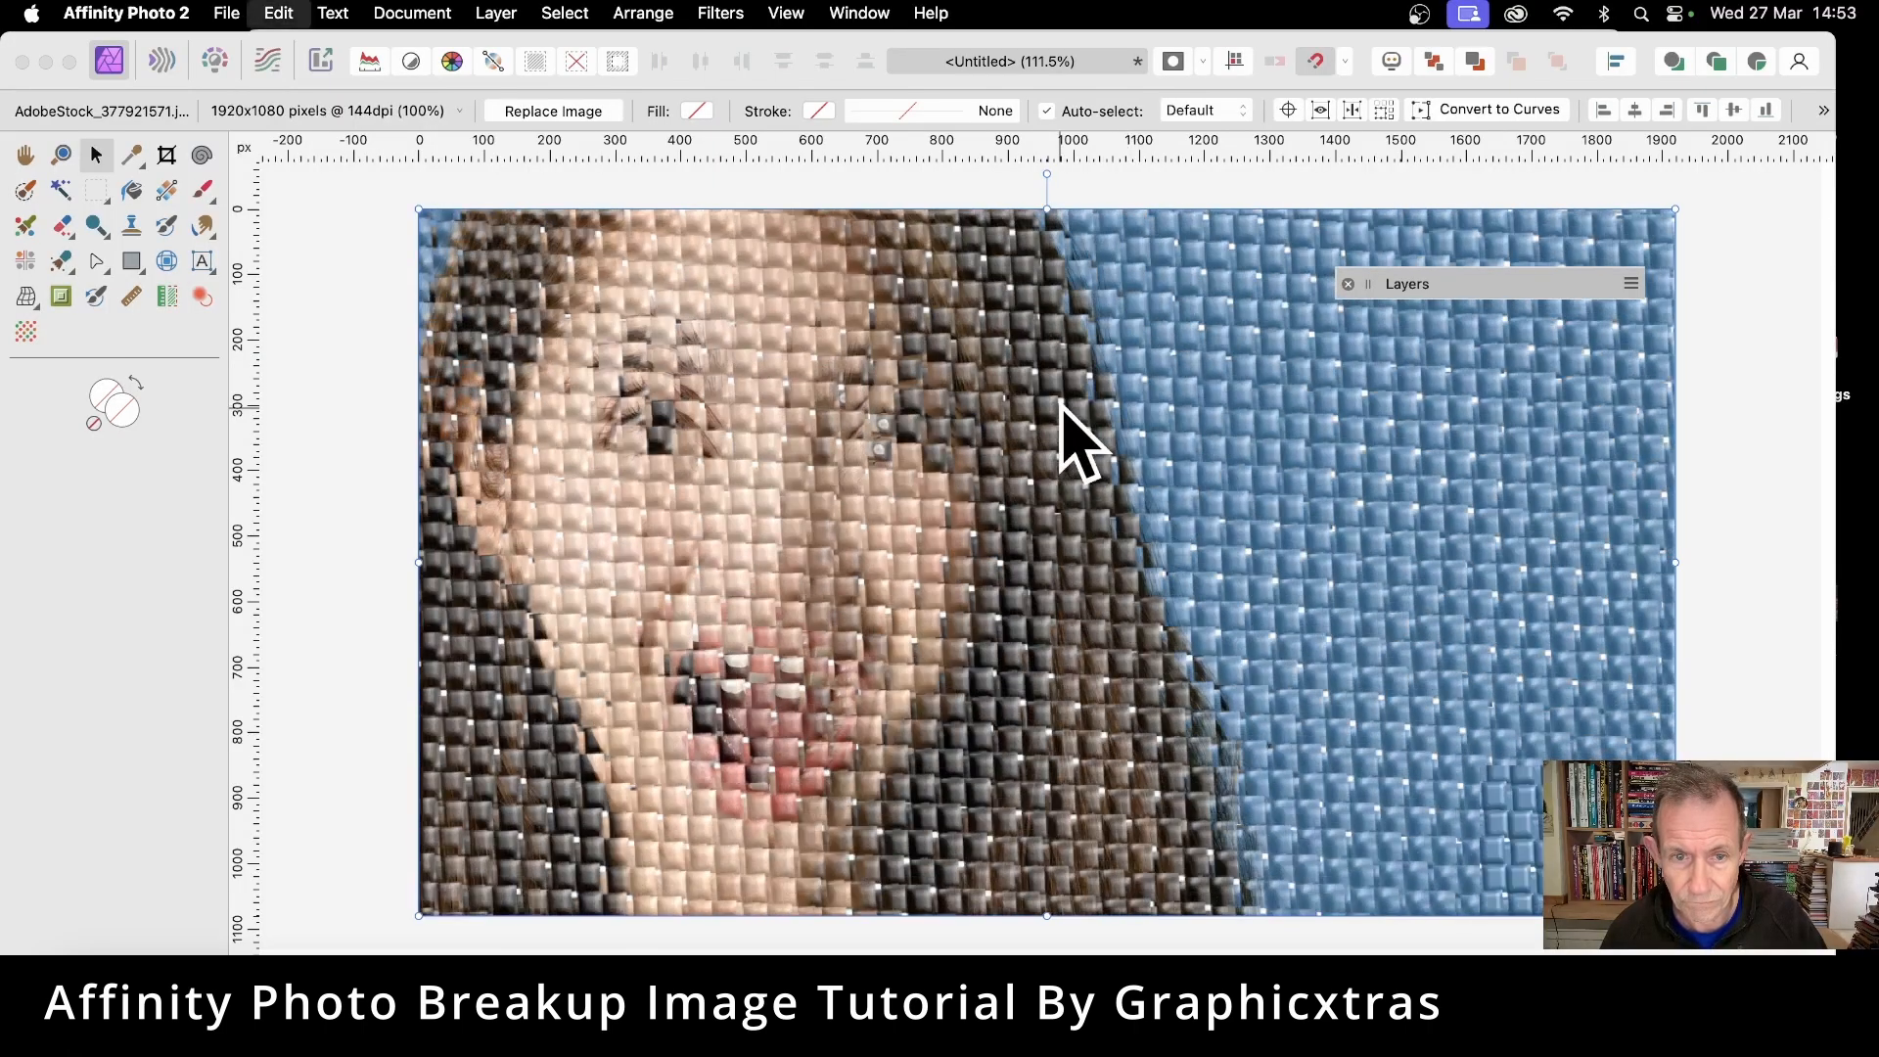
{"action": "key", "text": "super+z"}
{"action": "key", "text": "super+z"}
{"action": "key", "text": "super+z"}
{"action": "key", "text": "super+z"}
{"action": "key", "text": "super+z"}
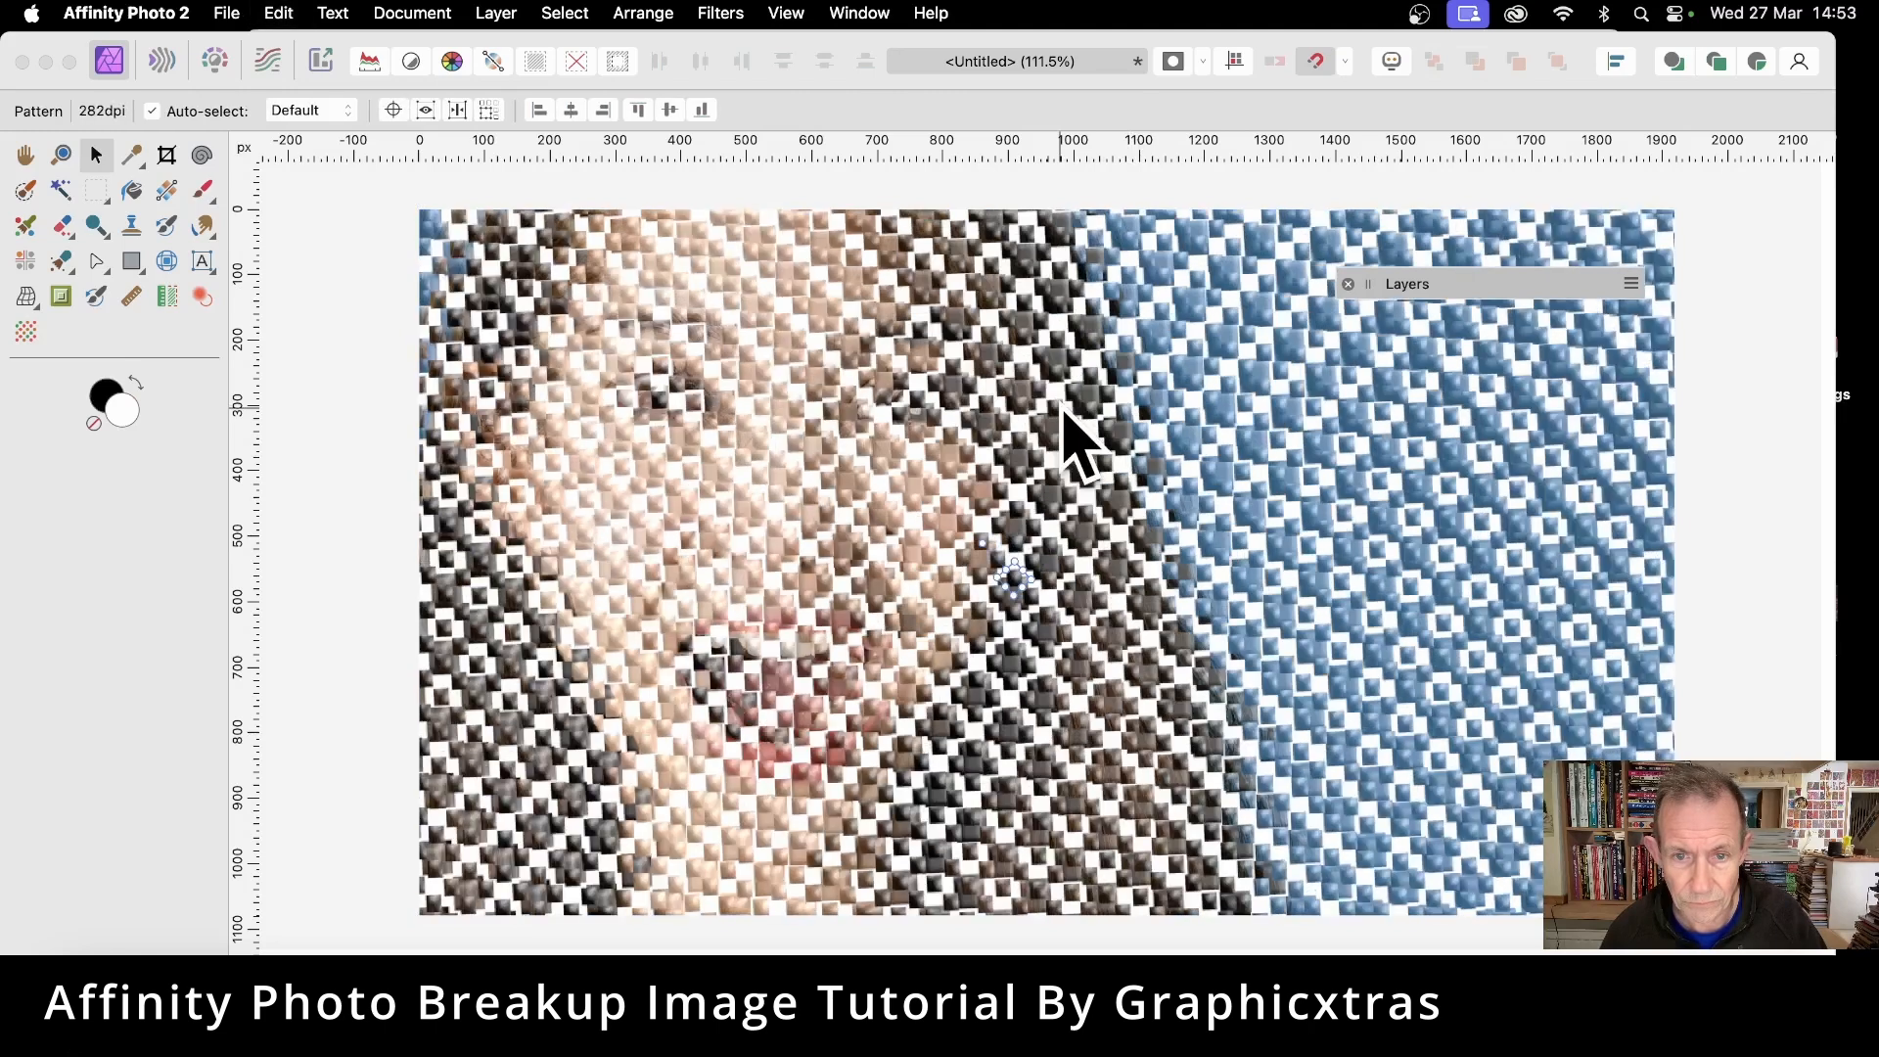
{"action": "key", "text": "super+z"}
{"action": "key", "text": "super+z"}
{"action": "key", "text": "super+z"}
{"action": "key", "text": "super+z"}
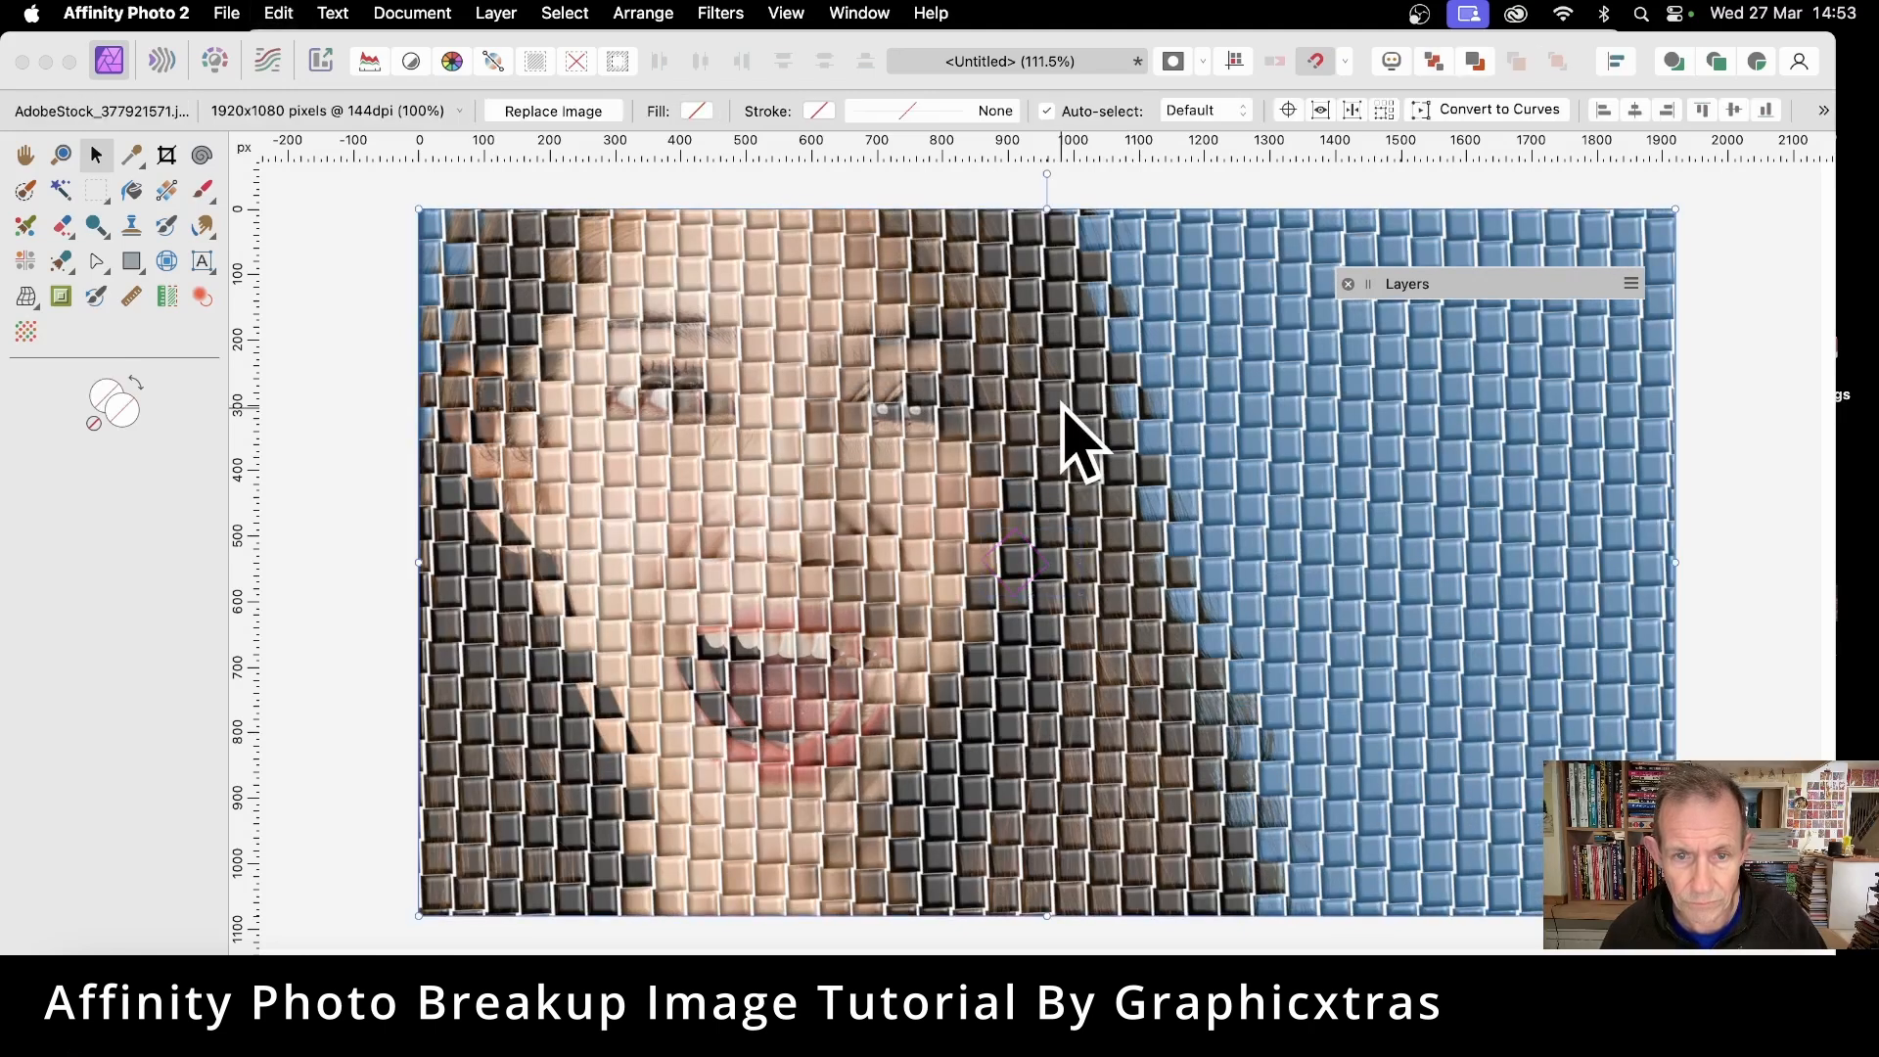
{"action": "key", "text": "super+z"}
{"action": "key", "text": "super+z"}
{"action": "key", "text": "super+z"}
{"action": "key", "text": "super+z"}
{"action": "key", "text": "super+z"}
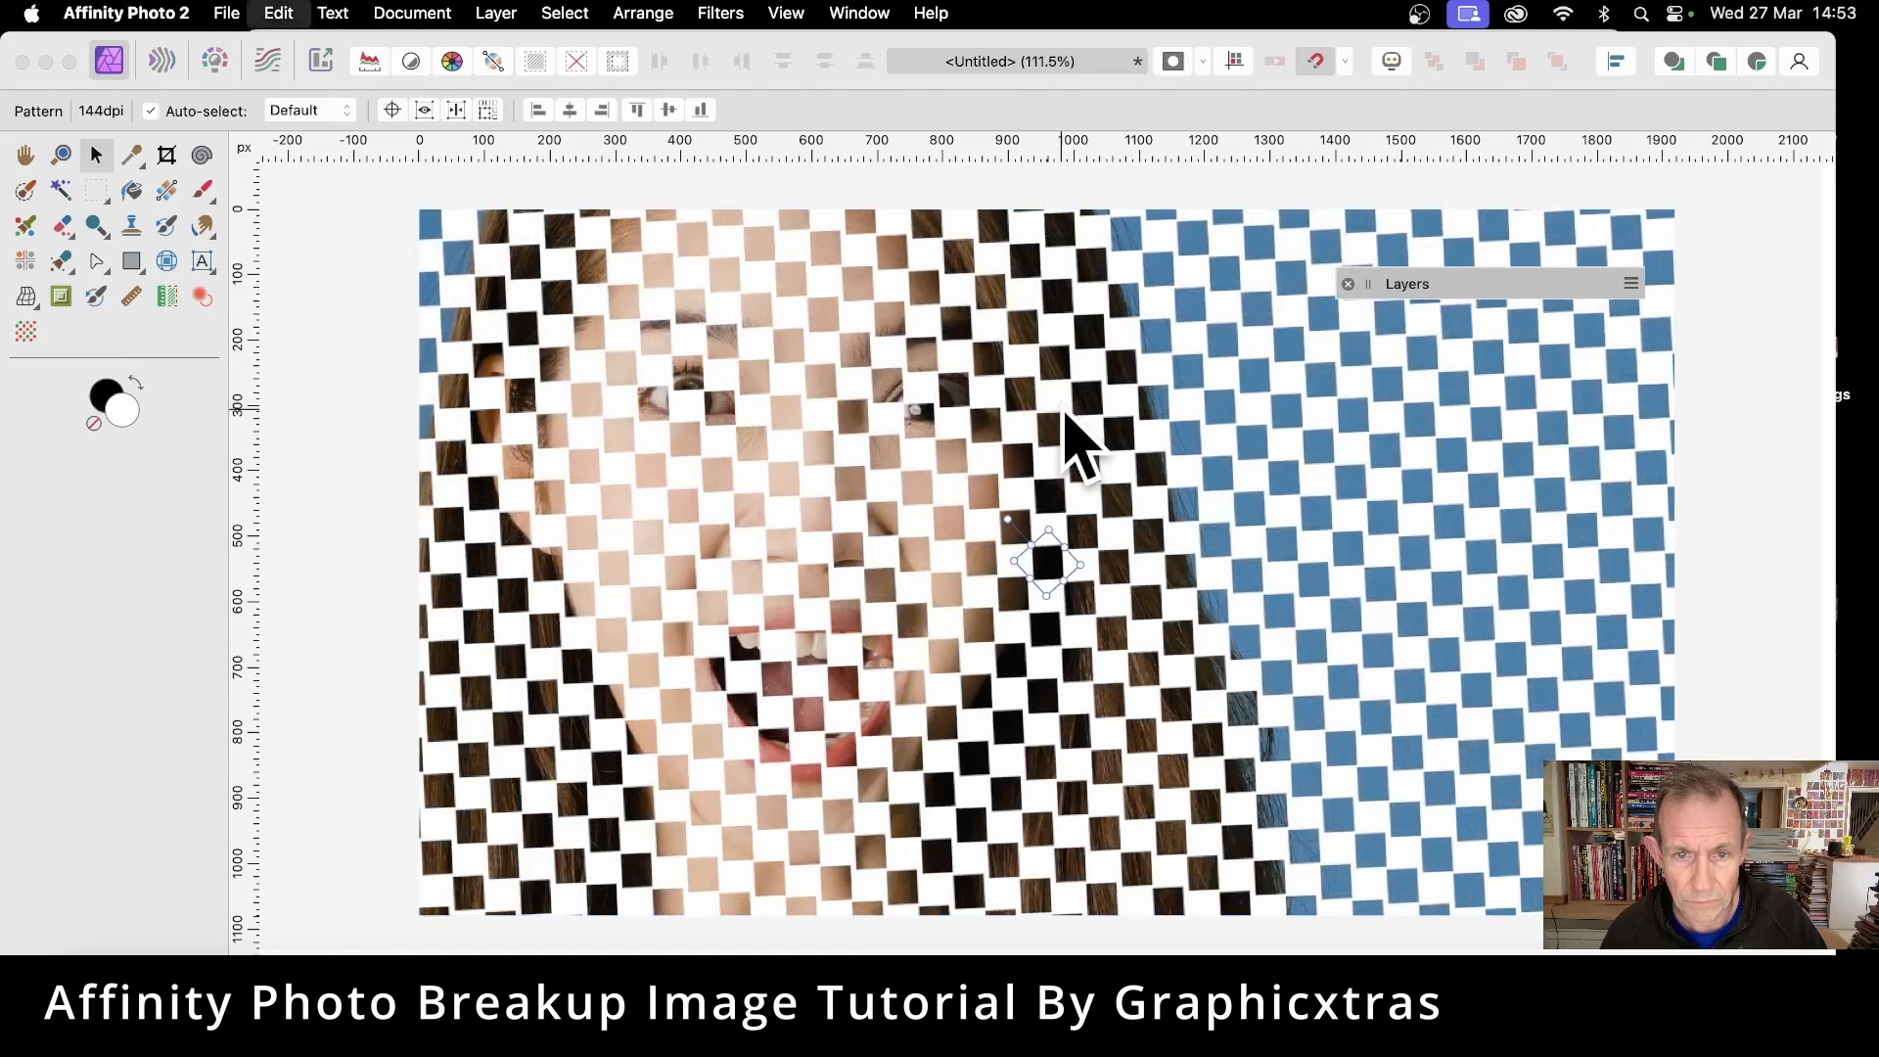